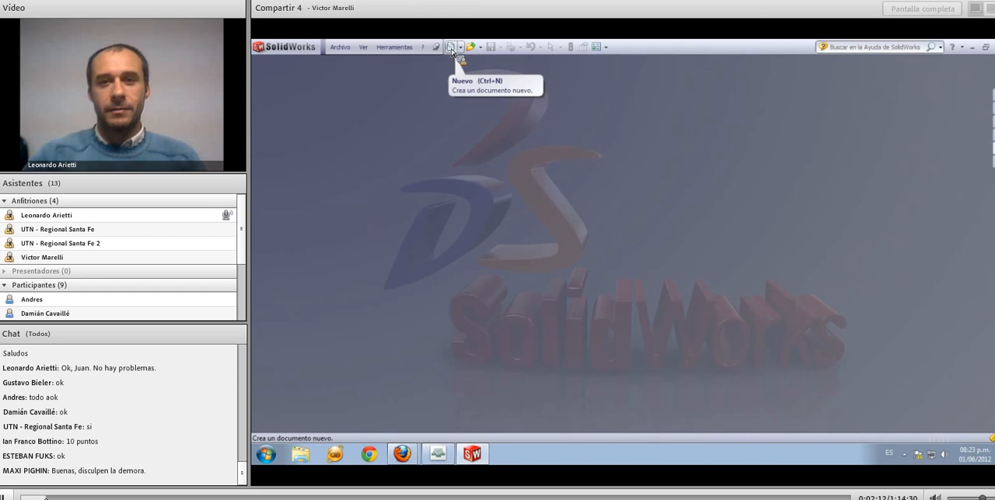
Create a new part document and start a sketch on the Alzado plane
left_click(450, 48)
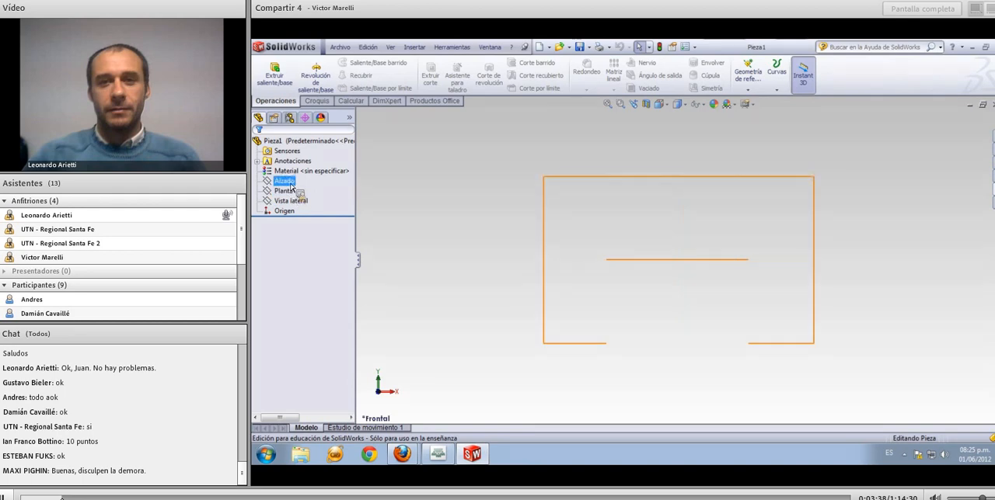
left_click(285, 181)
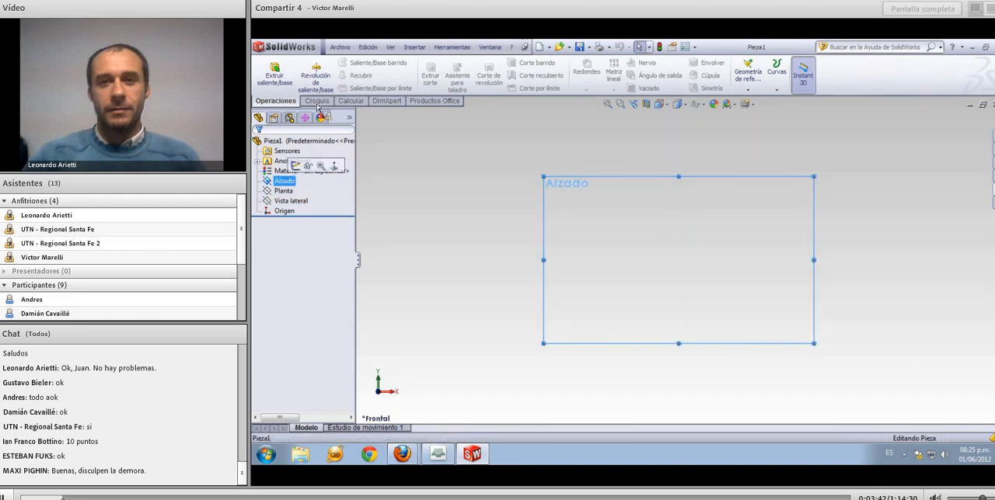
left_click(316, 101)
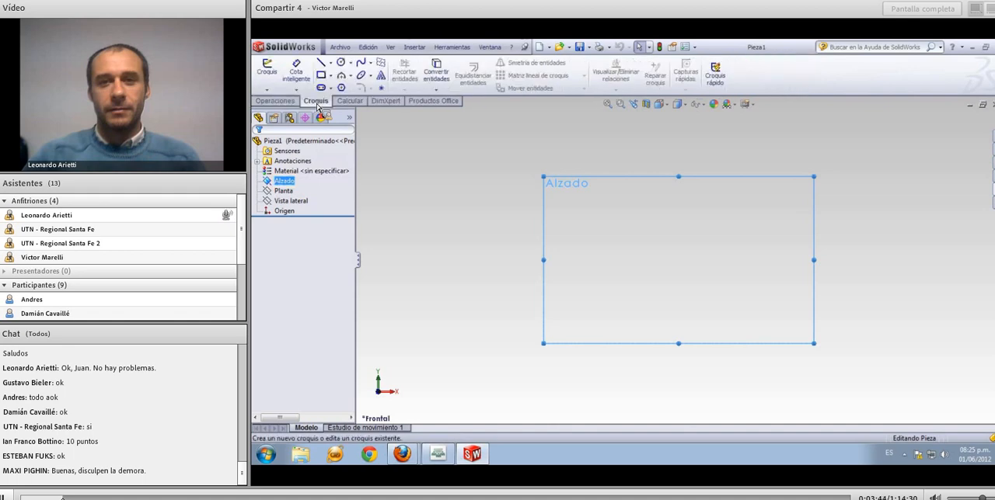
left_click(267, 75)
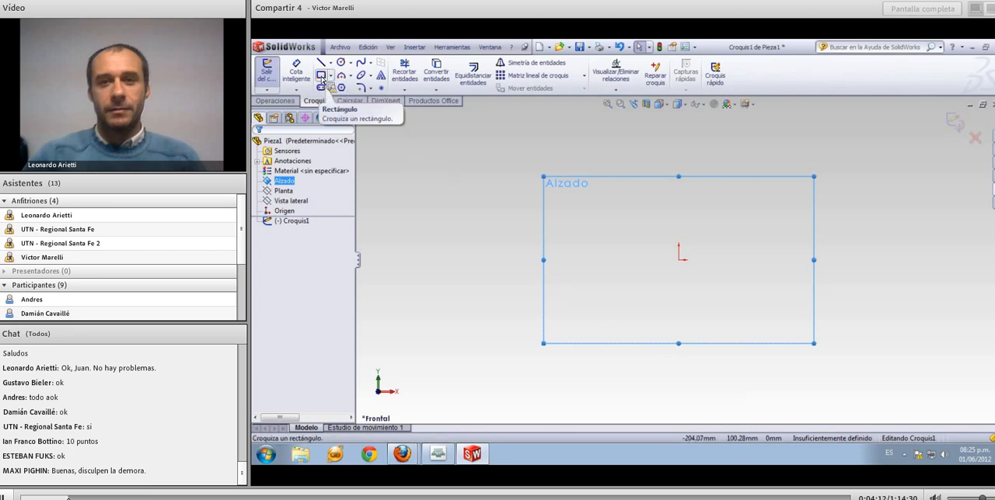
Sketch a corner rectangle about 105 by 87 mm with its lower-left corner on the origin
left_click(321, 77)
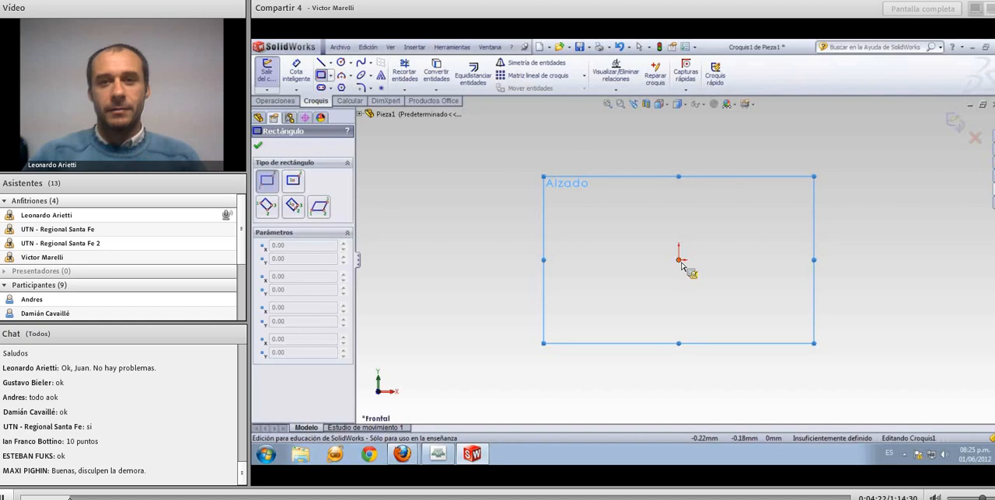
left_click(682, 264)
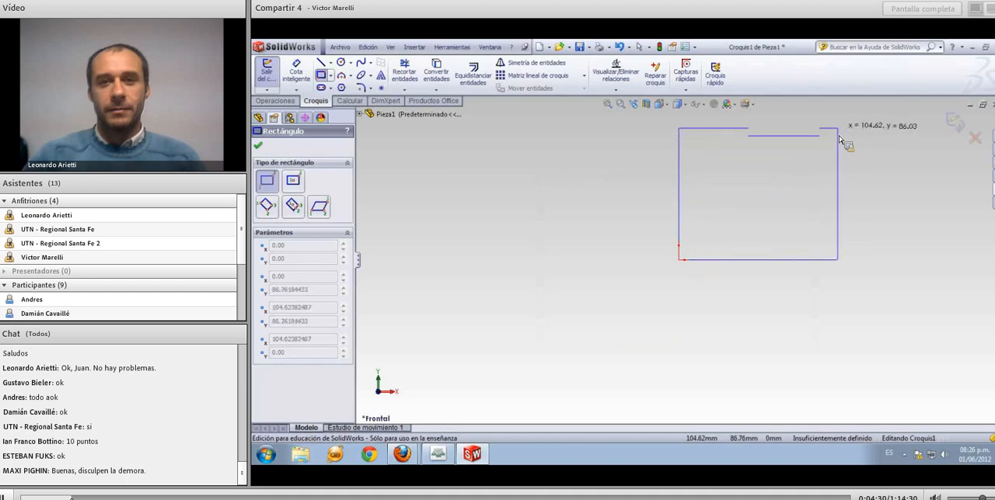
left_click(839, 130)
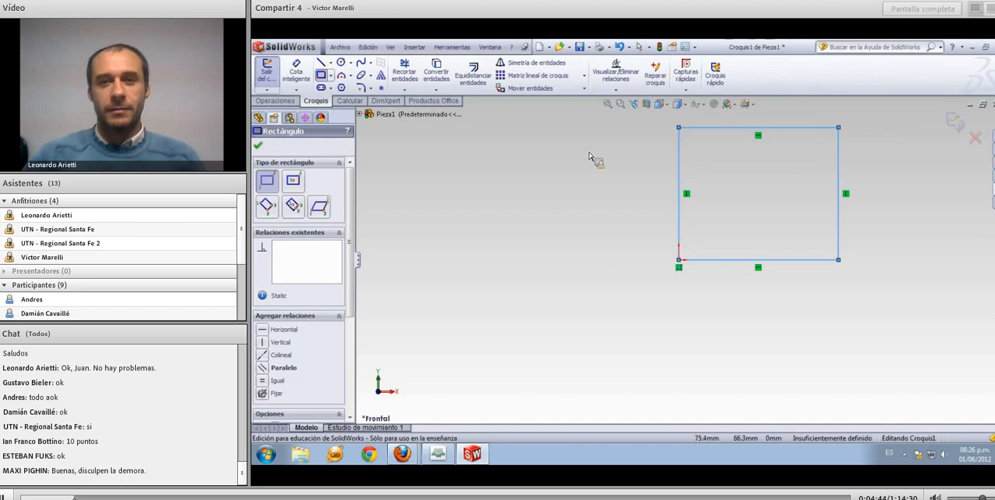
Dimension the rectangle's bottom and left edges, setting both its width and height to 120 mm
left_click(300, 76)
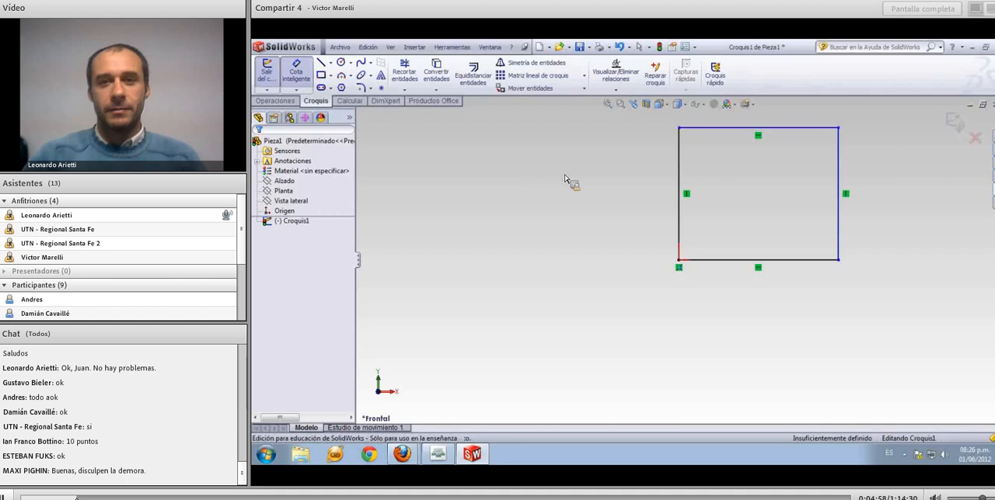
left_click(731, 263)
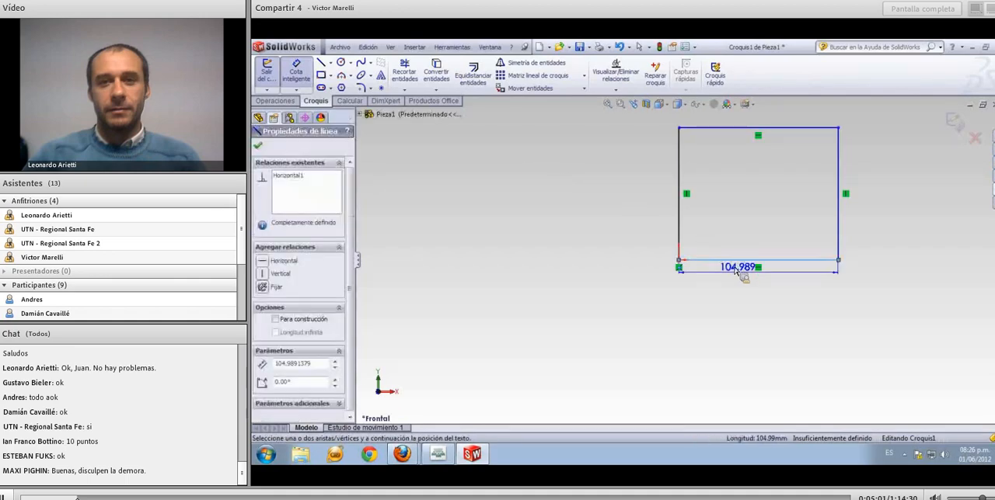
left_click(770, 326)
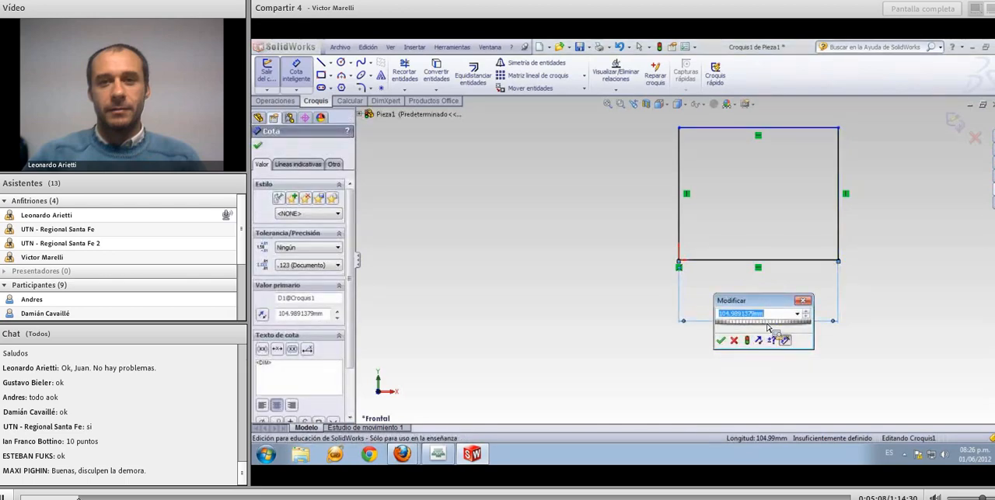
type("120")
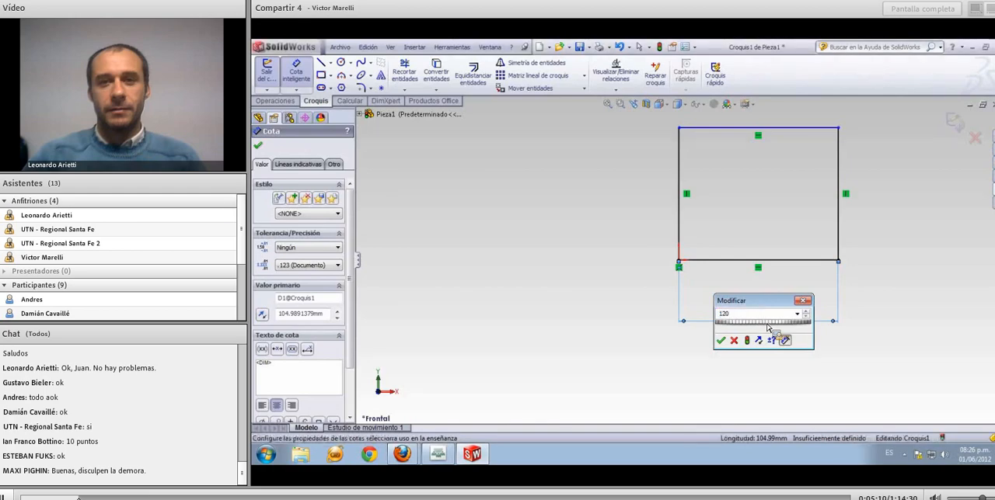
key("Return")
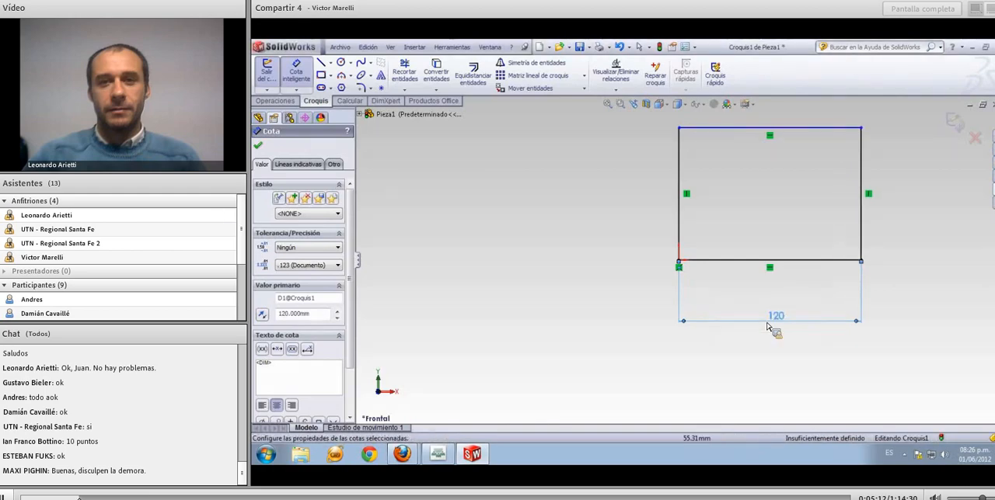
left_click(682, 216)
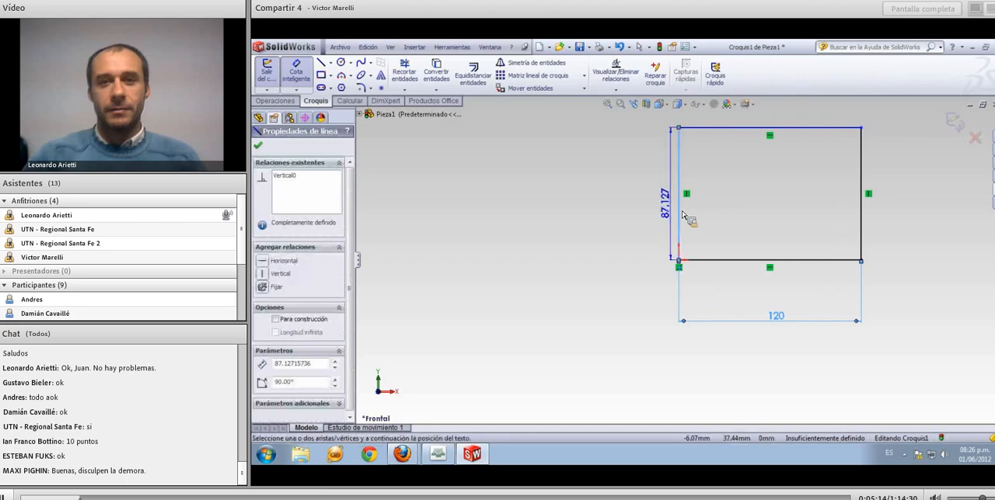
left_click(612, 199)
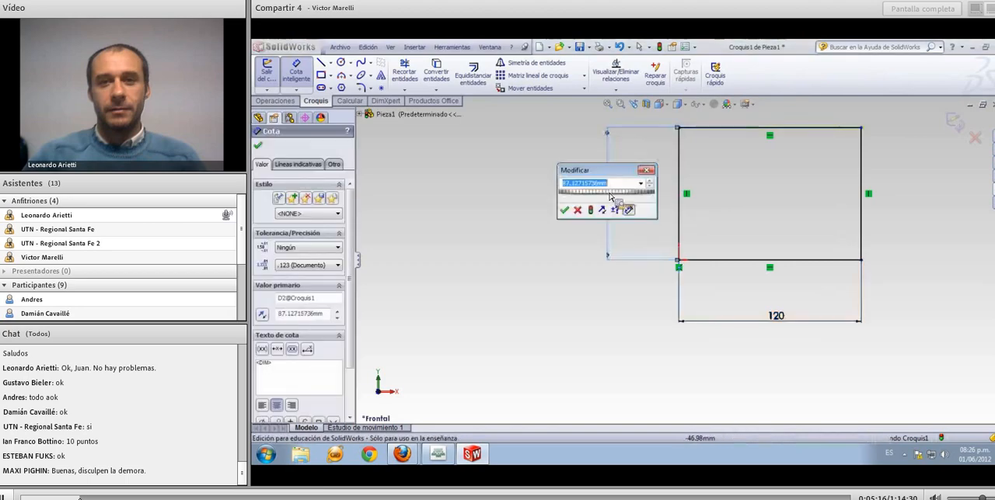
type("120")
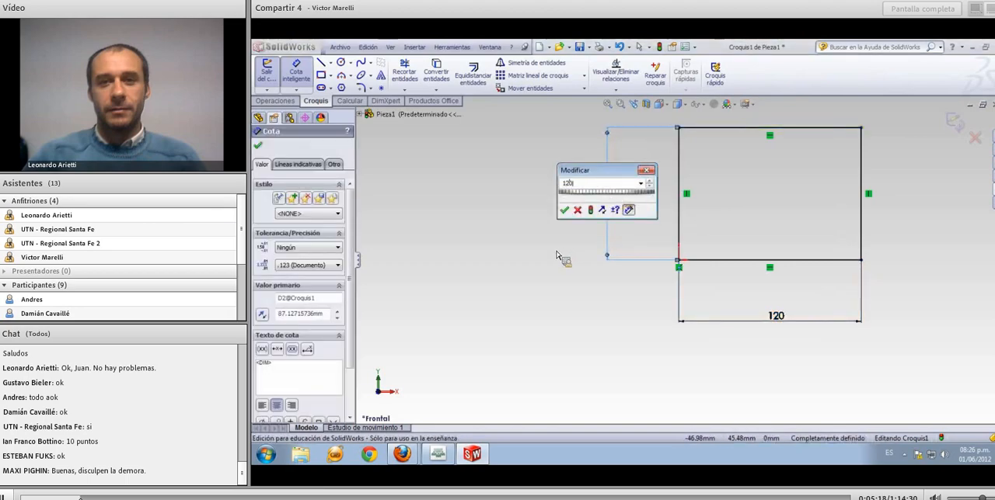
key("Return")
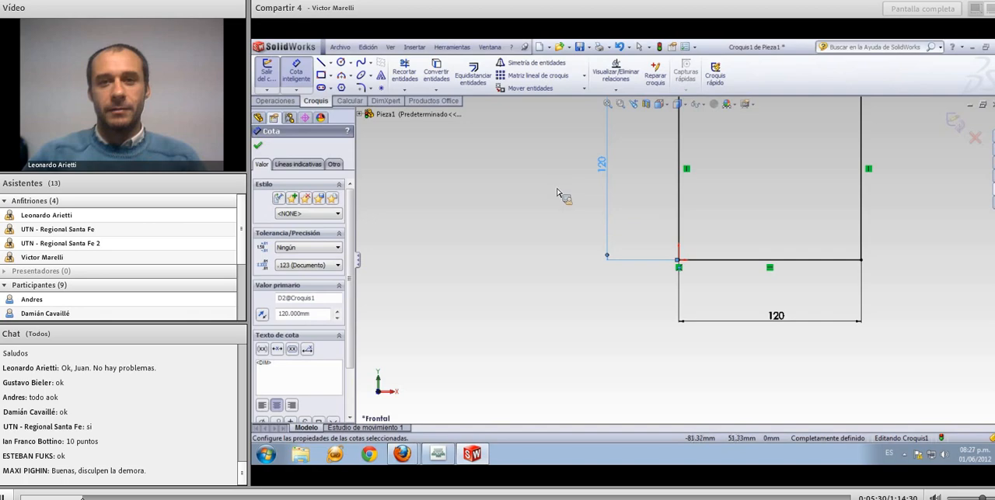
Extrude the square sketch 30 mm from its sketch plane as a solid boss
mouse_move(557, 189)
middle_mouse_down("ctrl")
mouse_move(510, 248)
mouse_move(533, 278)
mouse_move(530, 298)
middle_mouse_up("ctrl")
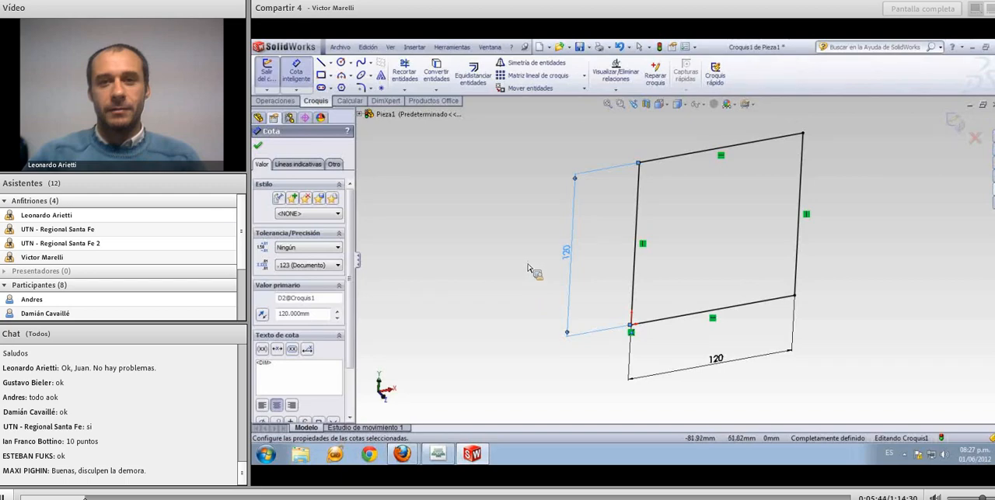
left_click(293, 107)
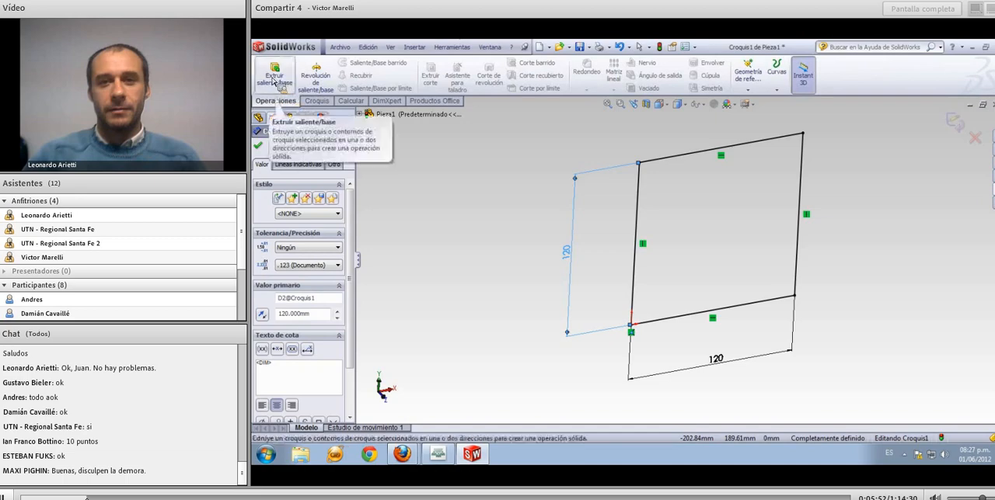
left_click(273, 78)
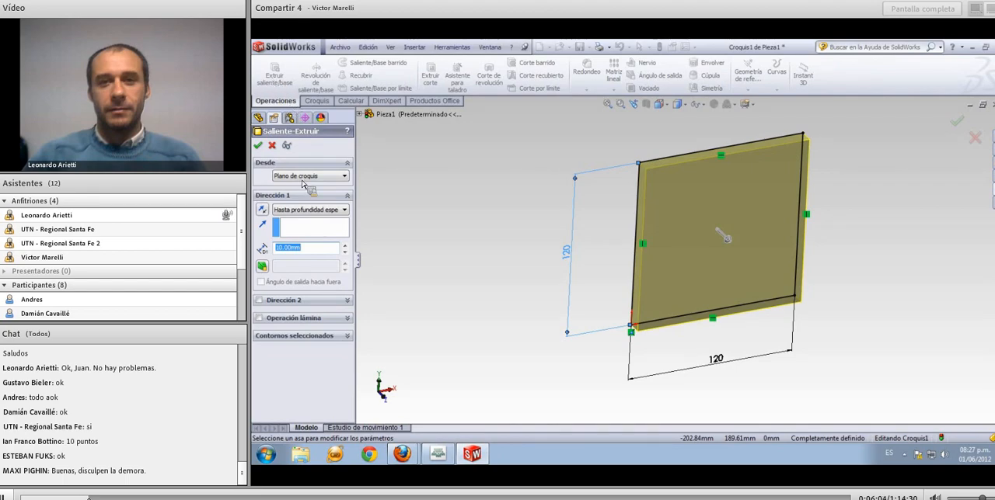
left_click_drag(324, 251, 268, 249)
type("30")
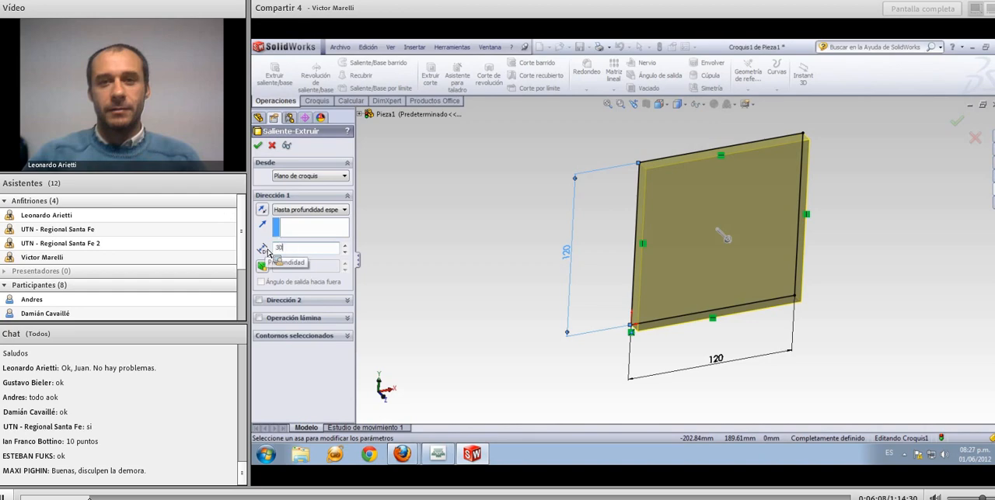
key("Return")
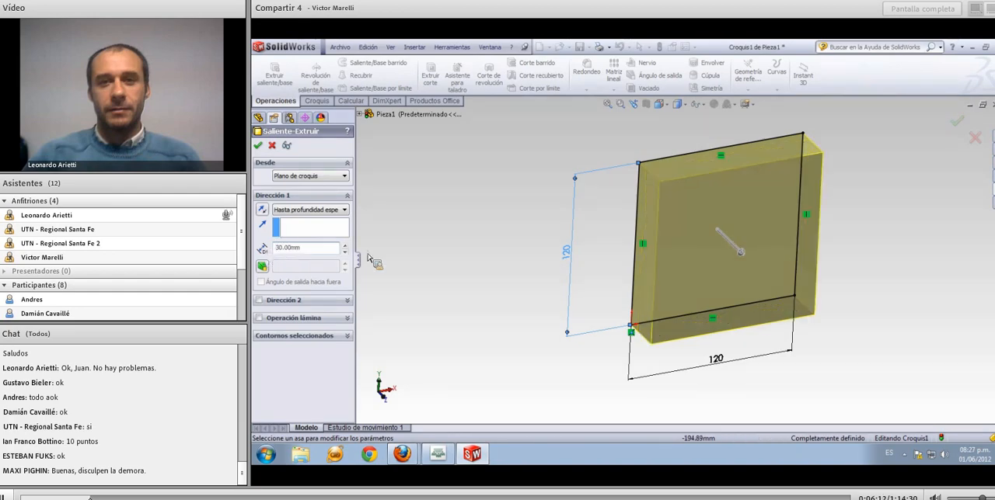
left_click(259, 146)
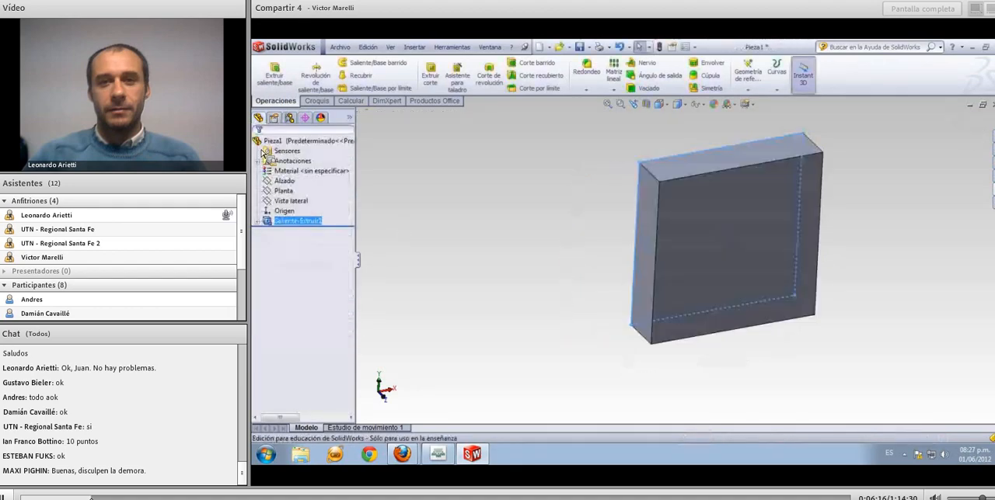
left_click(464, 257)
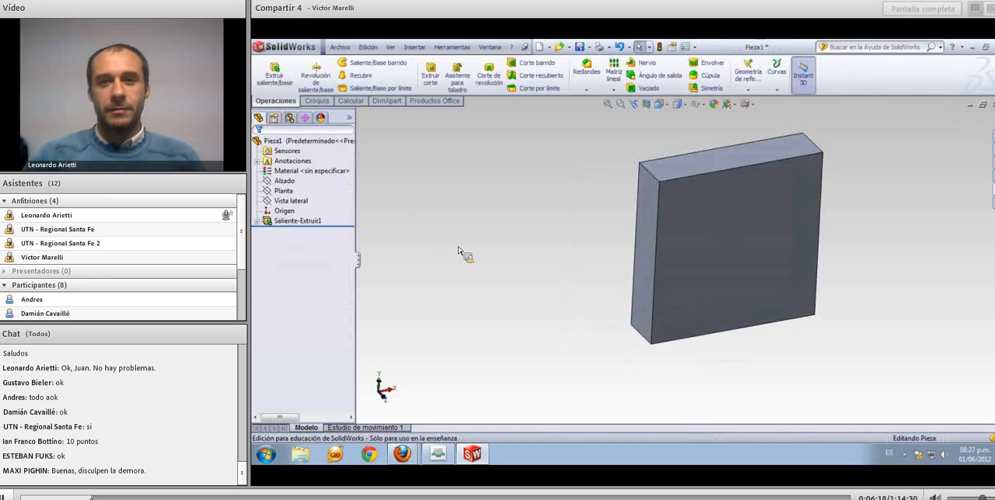
Expand the extrusion in the feature tree and inspect the sketch it is based on
mouse_move(527, 276)
middle_mouse_down()
mouse_move(534, 271)
mouse_move(512, 236)
mouse_move(557, 293)
mouse_move(542, 273)
middle_mouse_up()
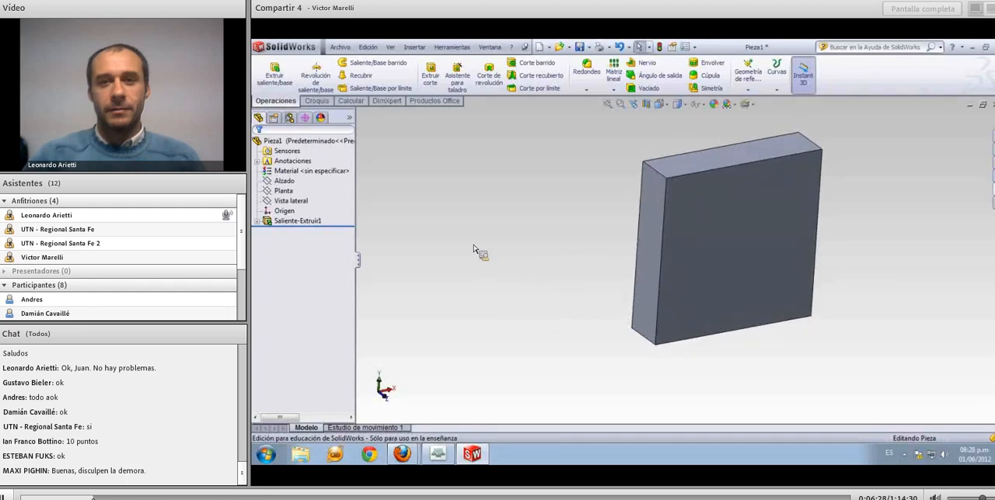
left_click(315, 222)
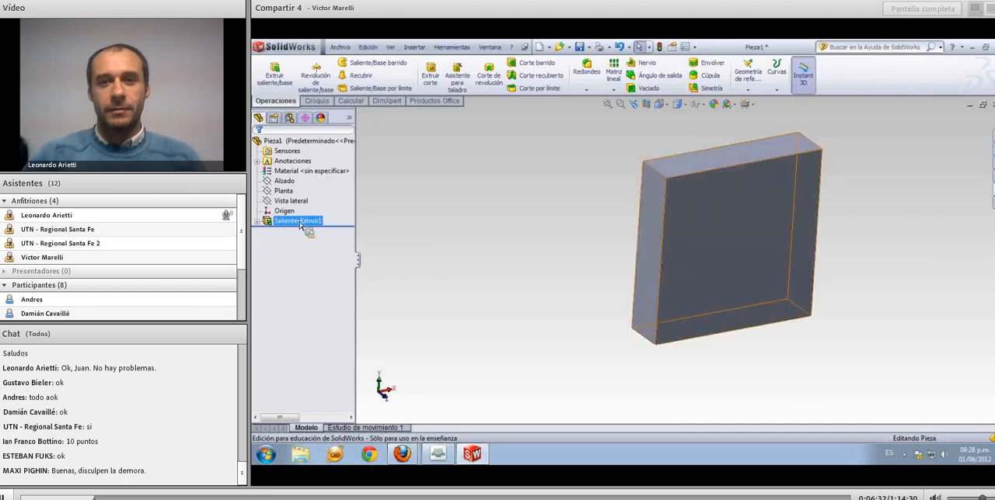
left_click(259, 223)
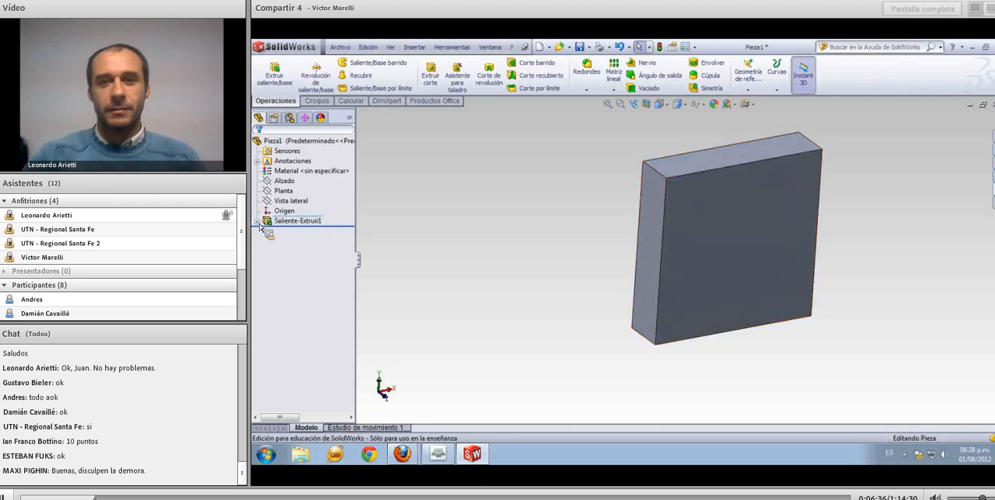
left_click(260, 224)
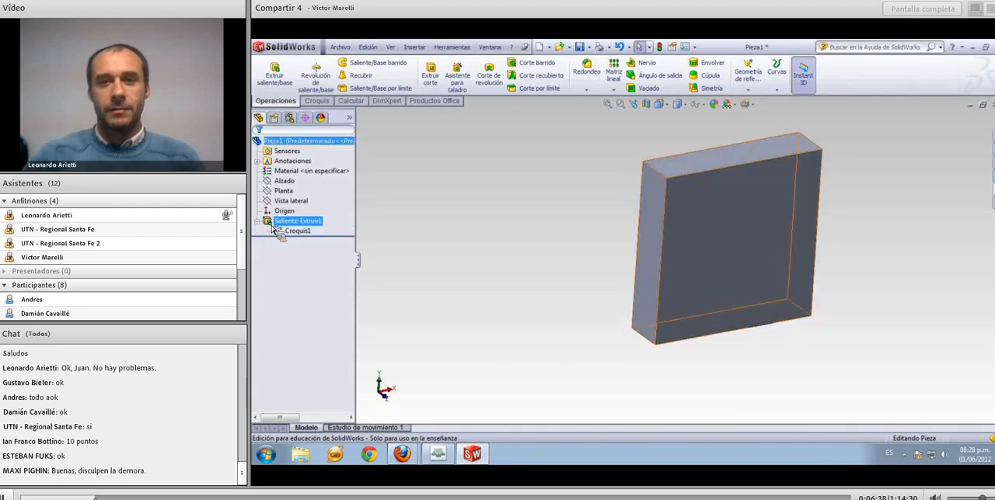
left_click(292, 230)
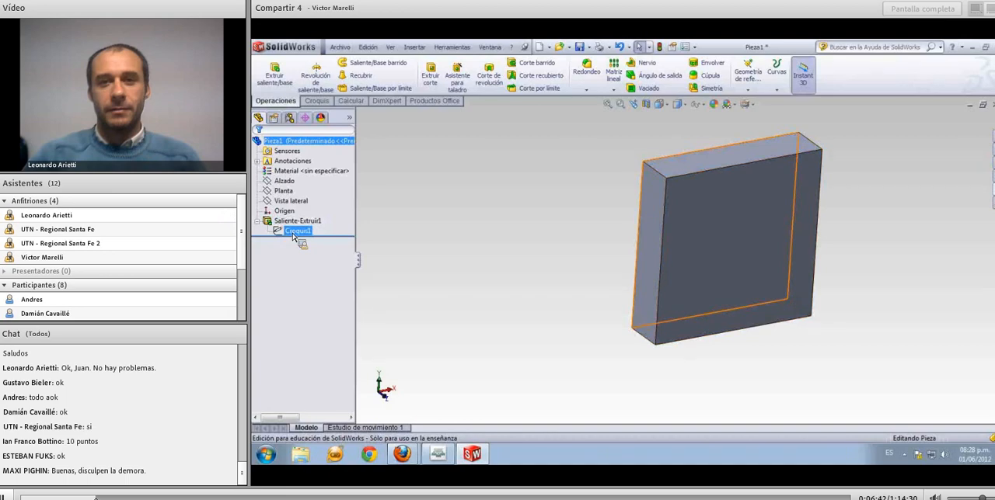
left_click(370, 240)
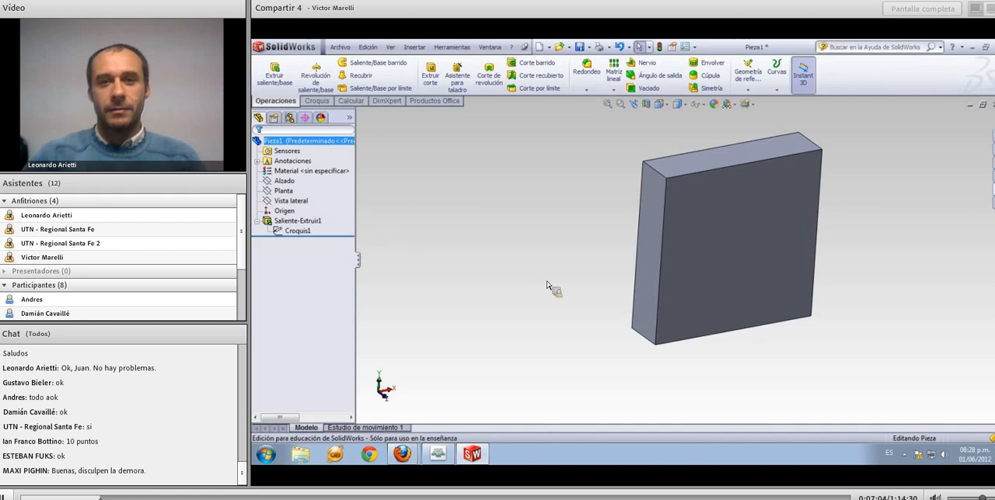
Start a new sketch on the block's large front face and orient the model to the front view
left_click(704, 247)
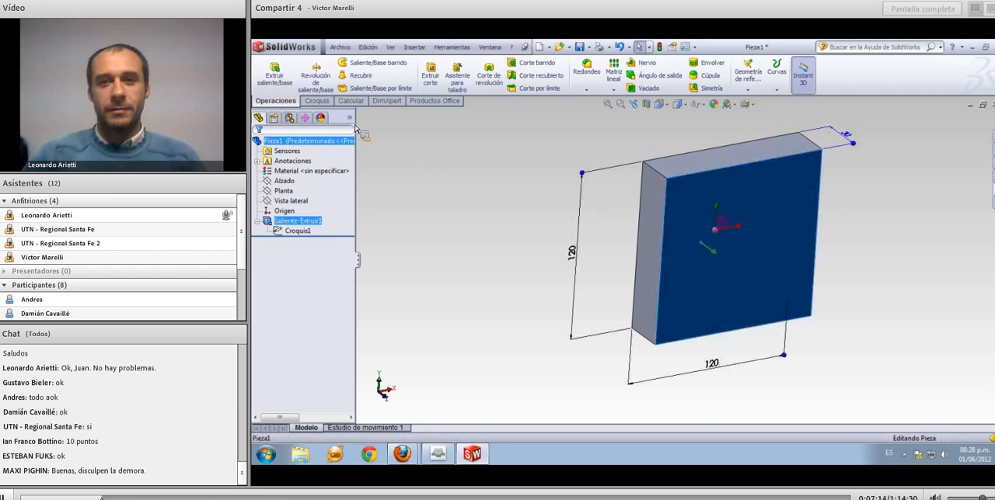
left_click(317, 101)
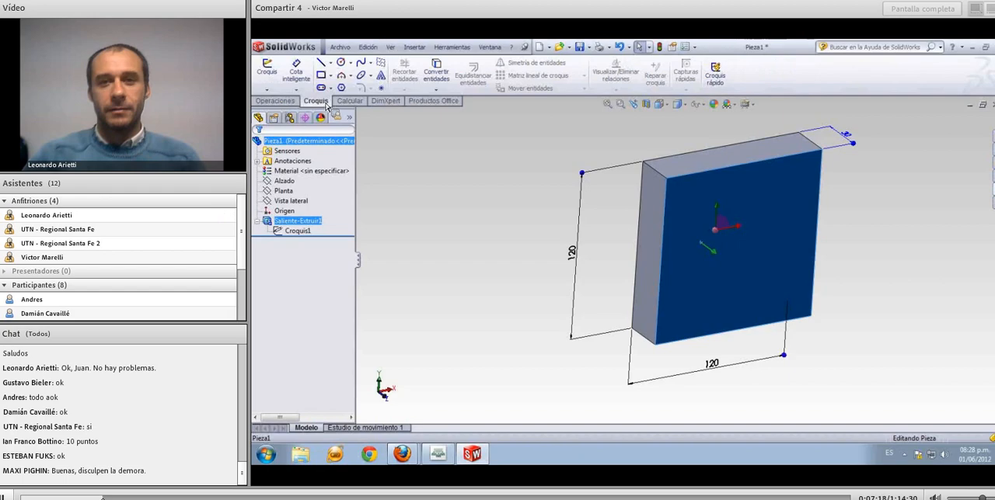
left_click(268, 71)
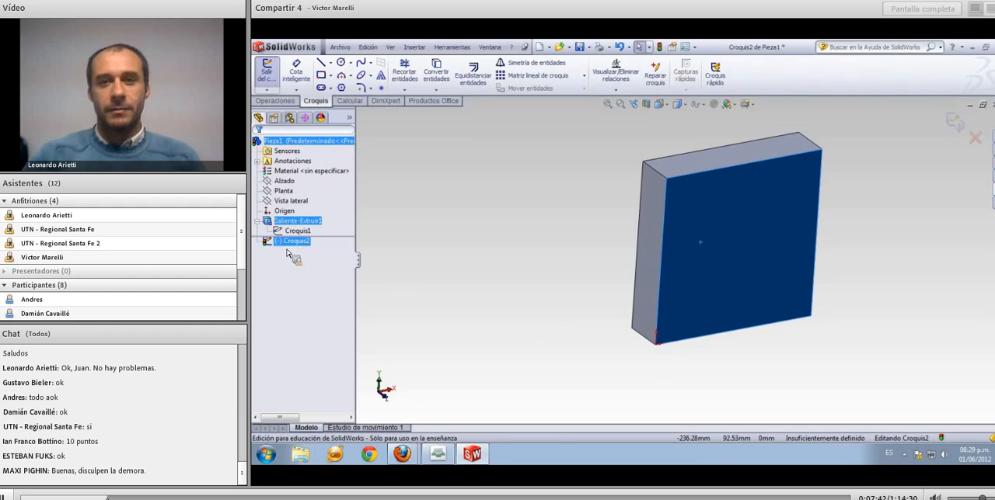
left_click(466, 276)
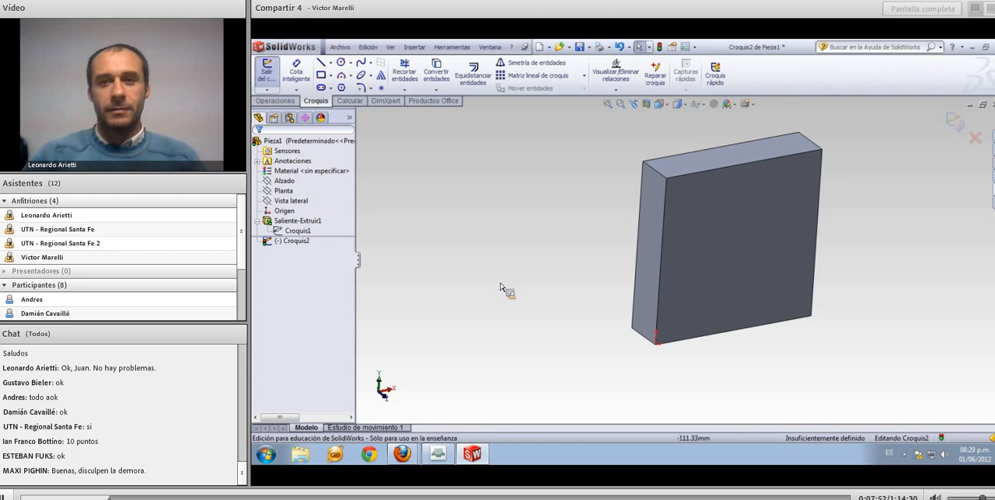
middle_click_drag(586, 266, 563, 227)
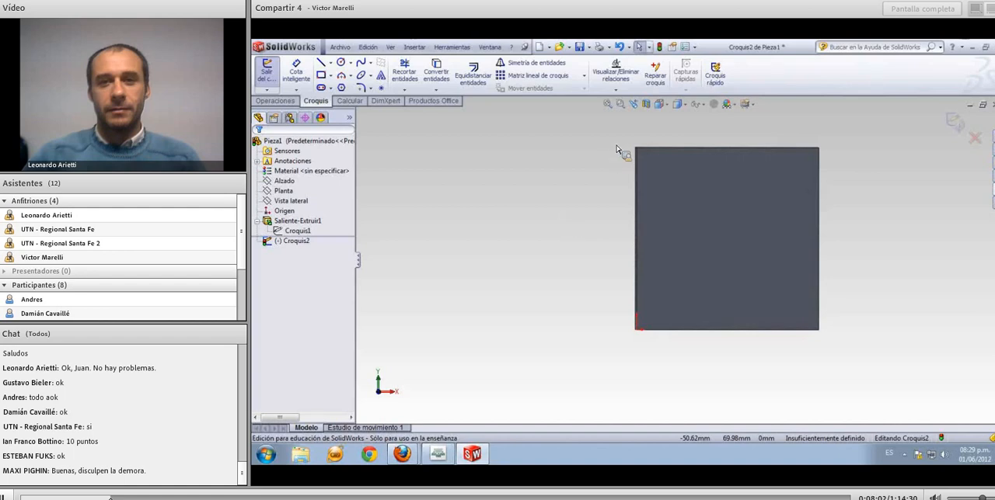
left_click(669, 108)
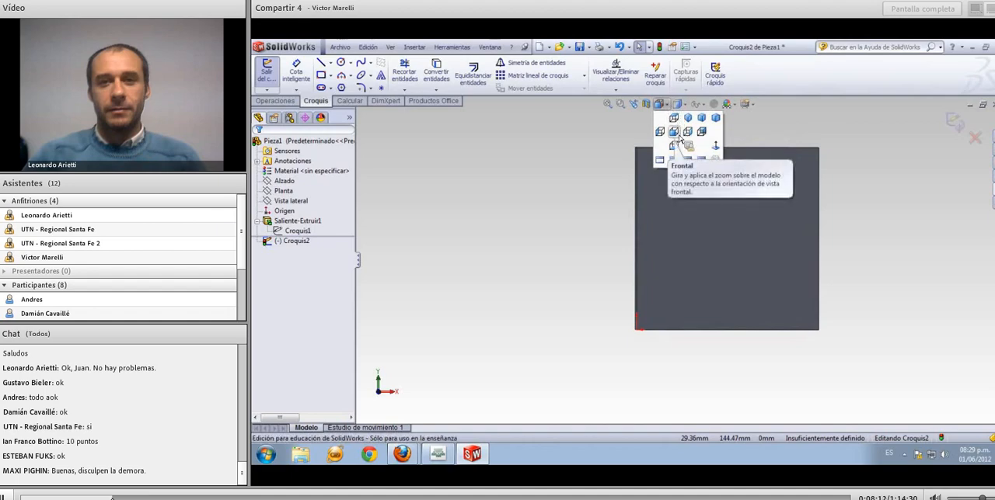
left_click(679, 137)
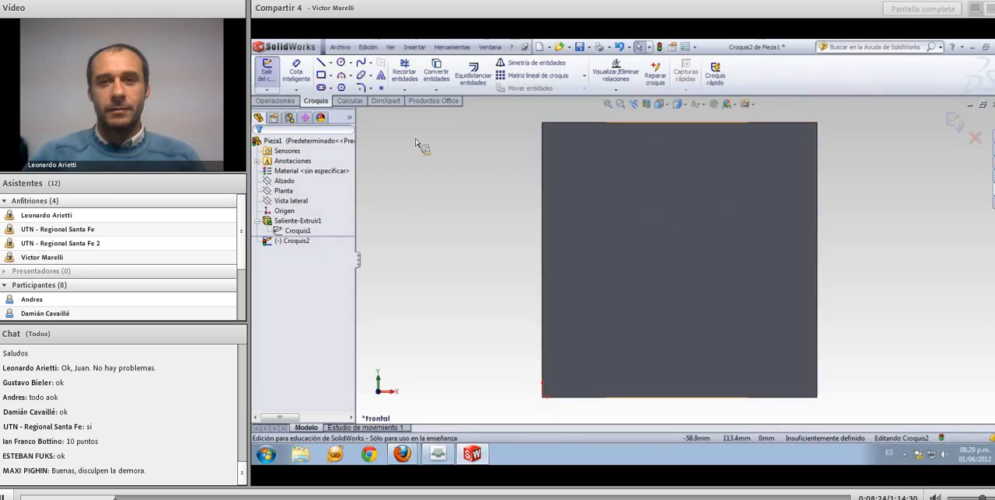
Sketch a circle about 81 mm in diameter near the middle of the block's front face
left_click(340, 62)
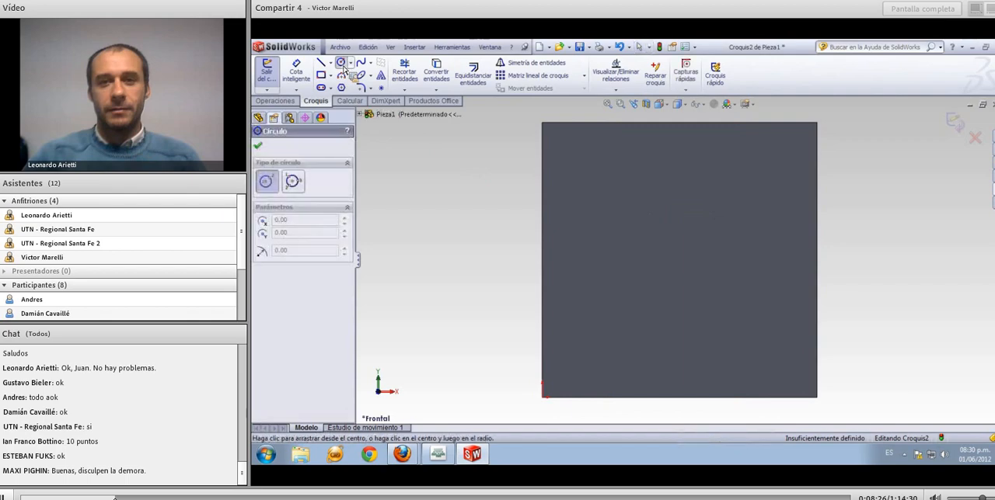
left_click(689, 259)
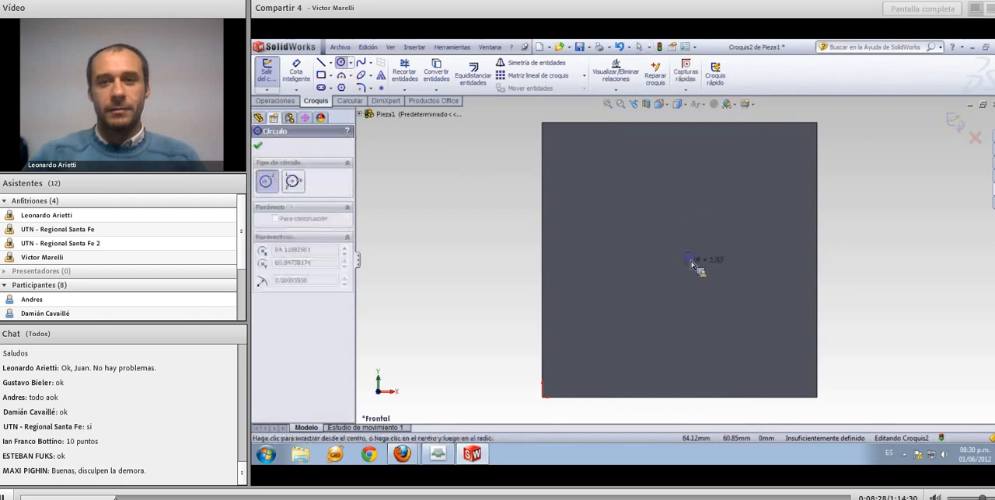
left_click(638, 334)
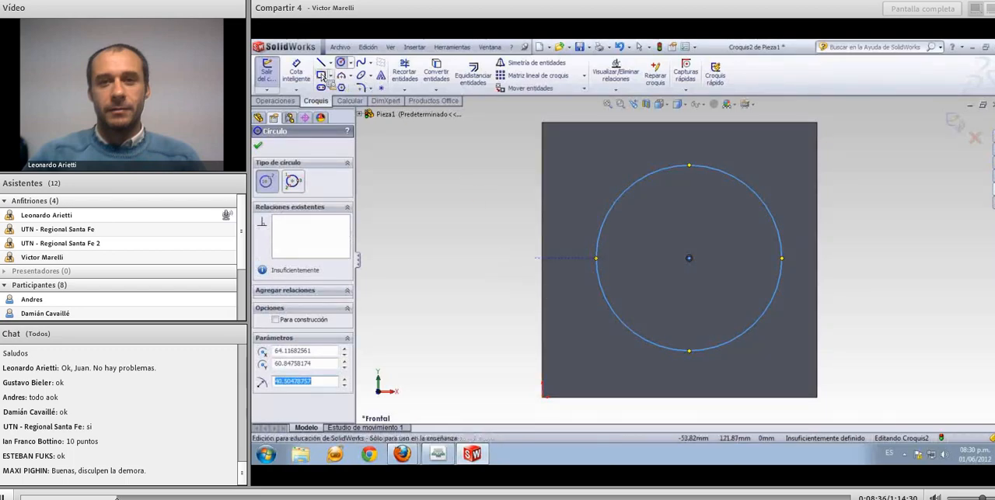
key("Escape")
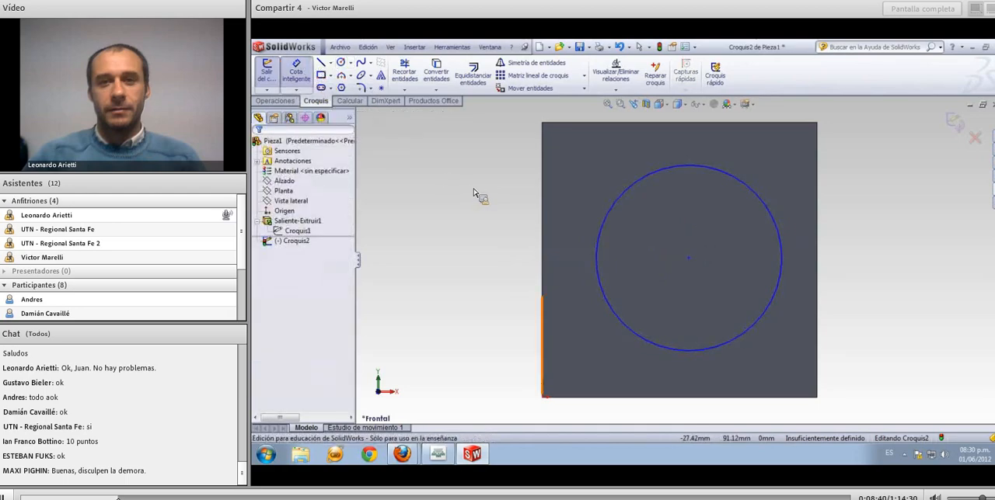
Dimension the circle's diameter and set it to 70 mm
left_click(614, 209)
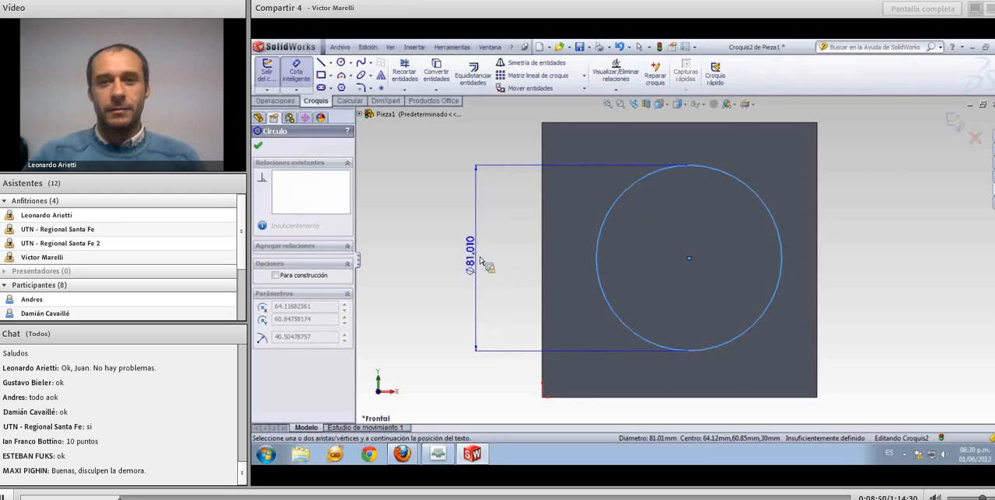
left_click(480, 264)
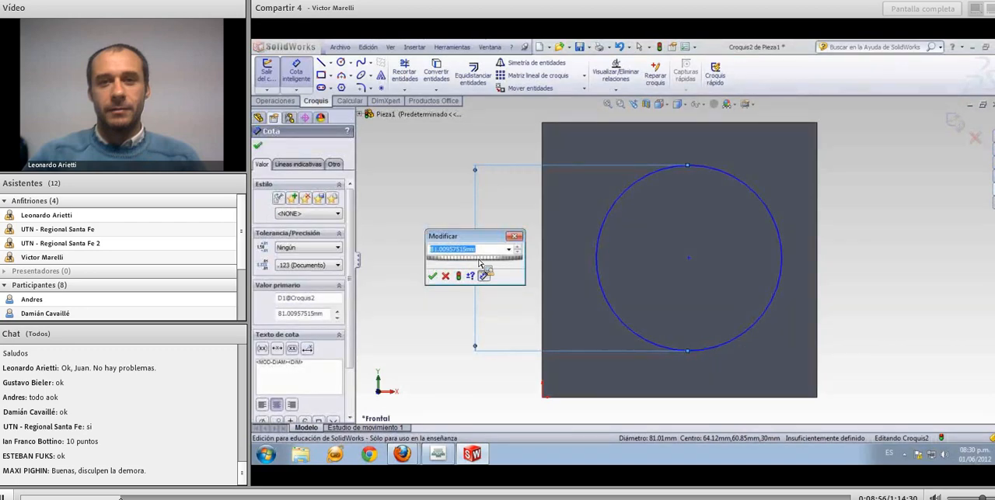
type("70")
key("Return")
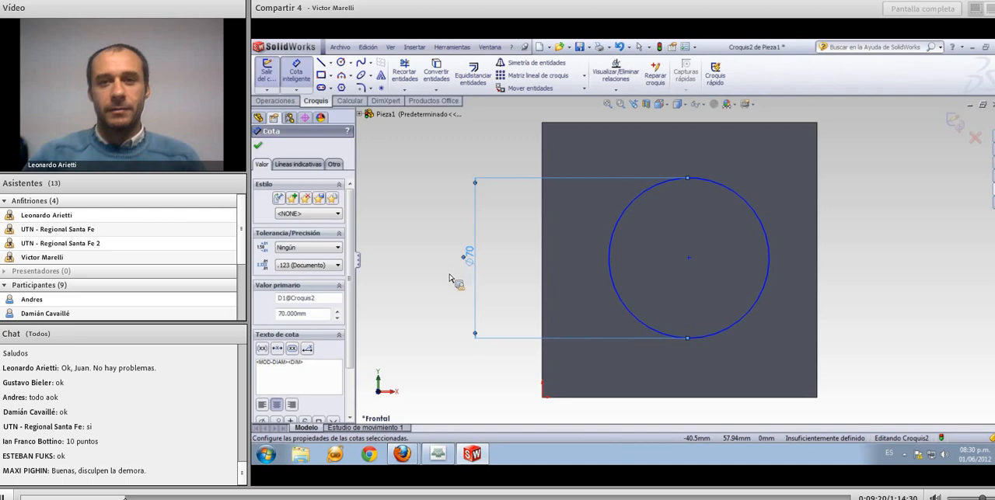
Dimension the circle's centre horizontally from the block's left edge and set the distance to 60 mm
left_click(543, 308)
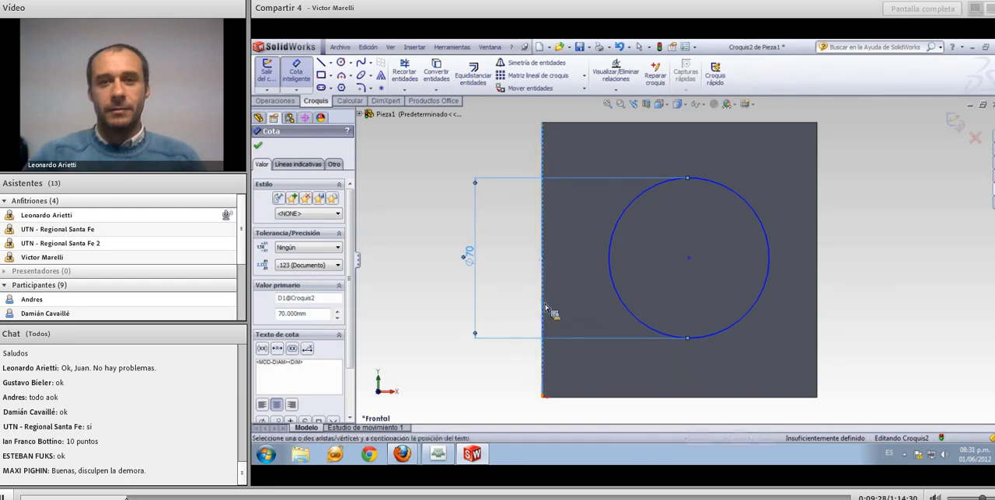
left_click(621, 301)
left_click(608, 309)
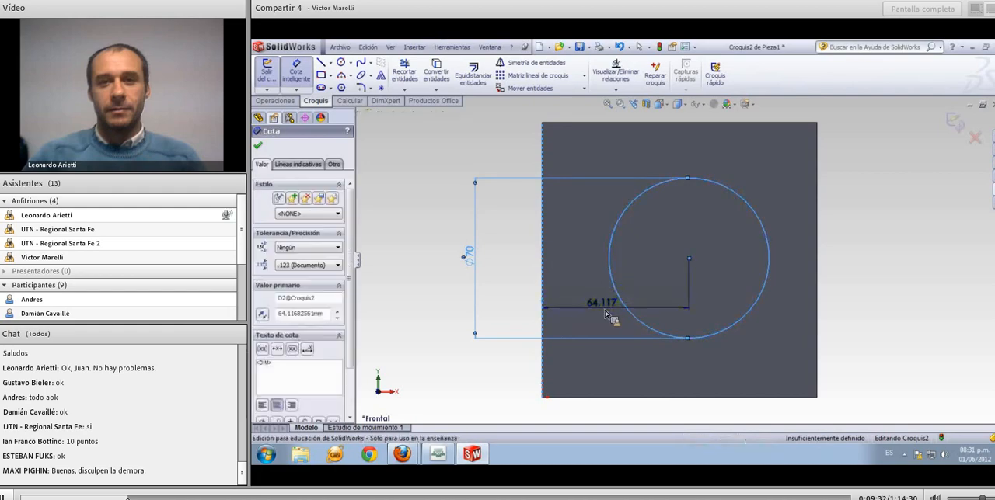
type("60")
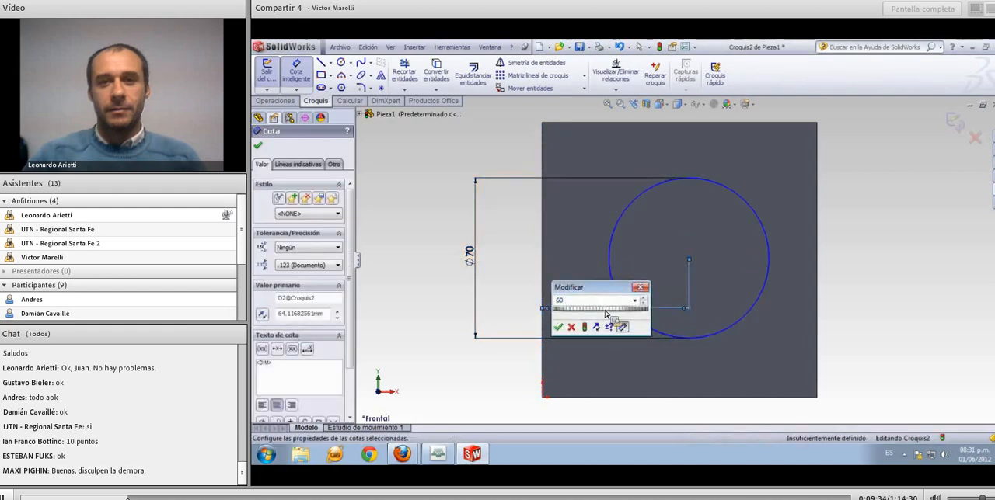
key("Return")
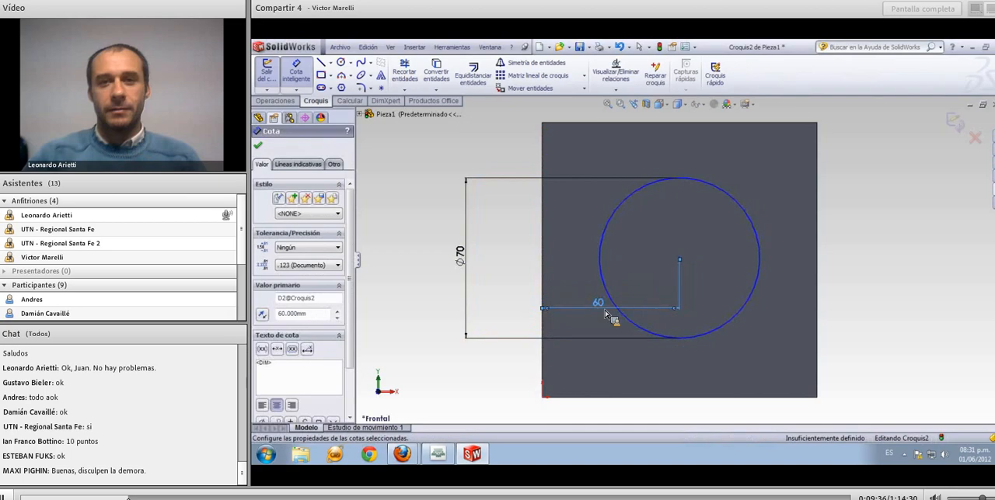
Dimension the circle's centre vertically from the block's bottom edge, set the distance to 60 mm, and finish dimensioning
left_click(646, 399)
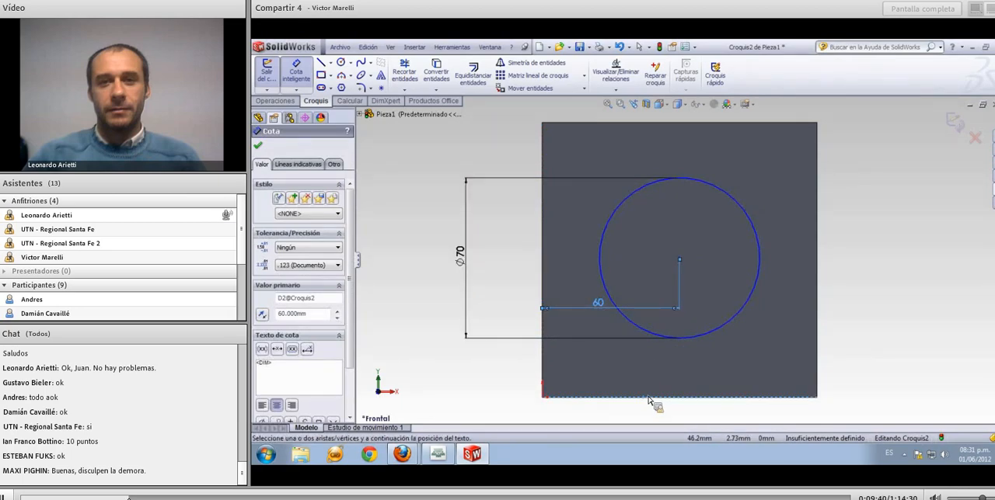
left_click(713, 338)
left_click(768, 352)
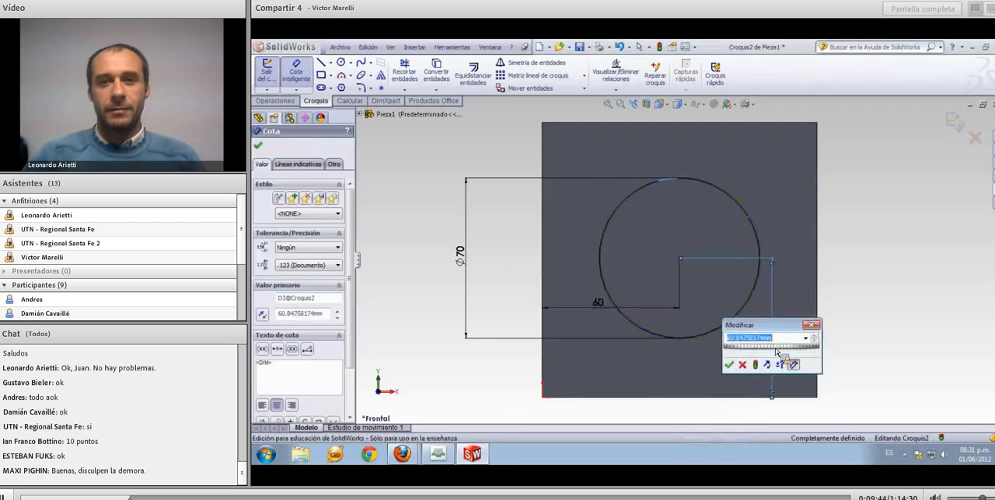
type("60")
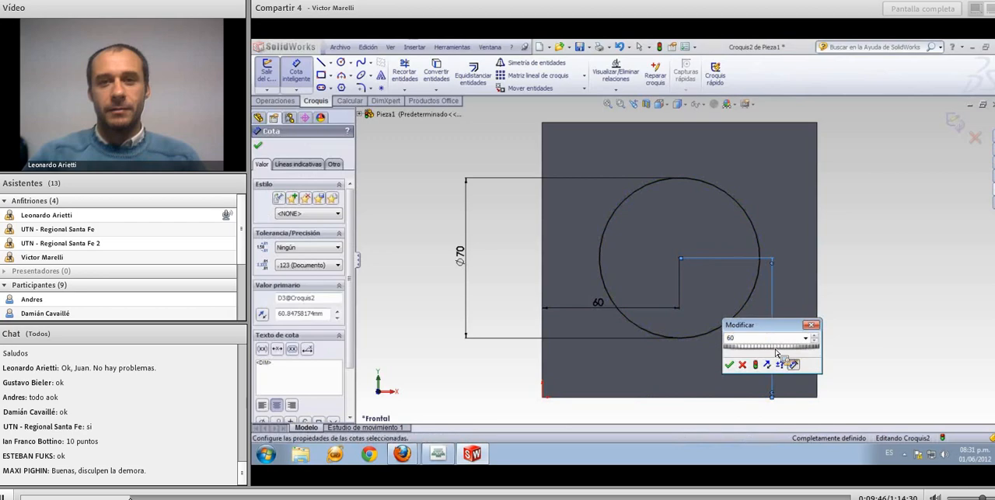
key("Return")
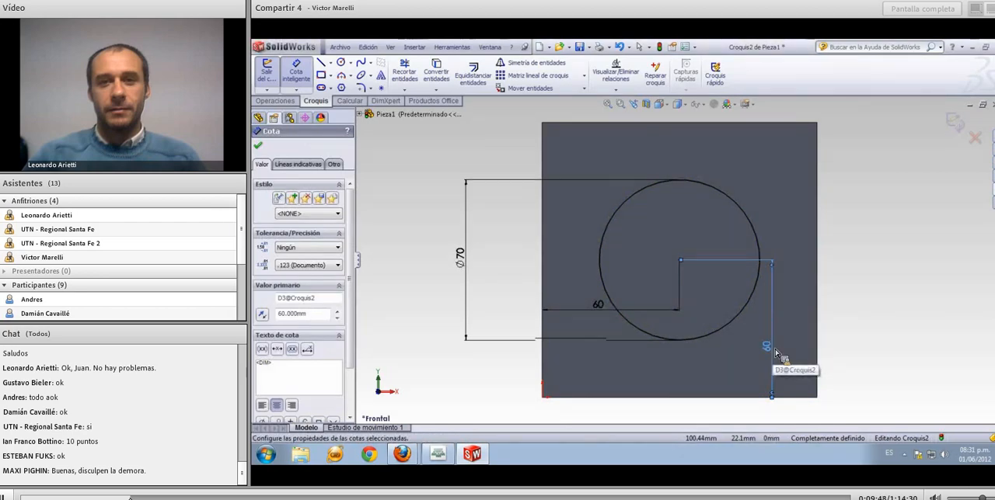
left_click(860, 336)
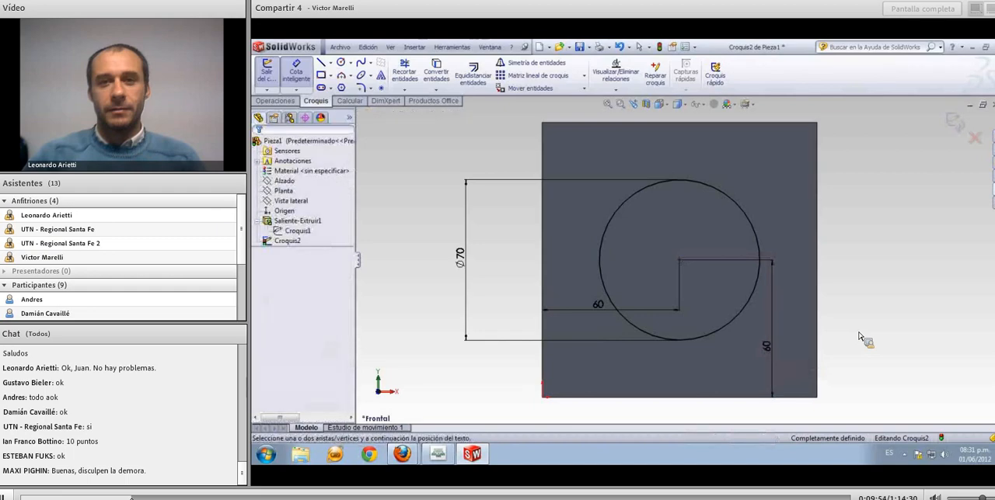
key("Escape")
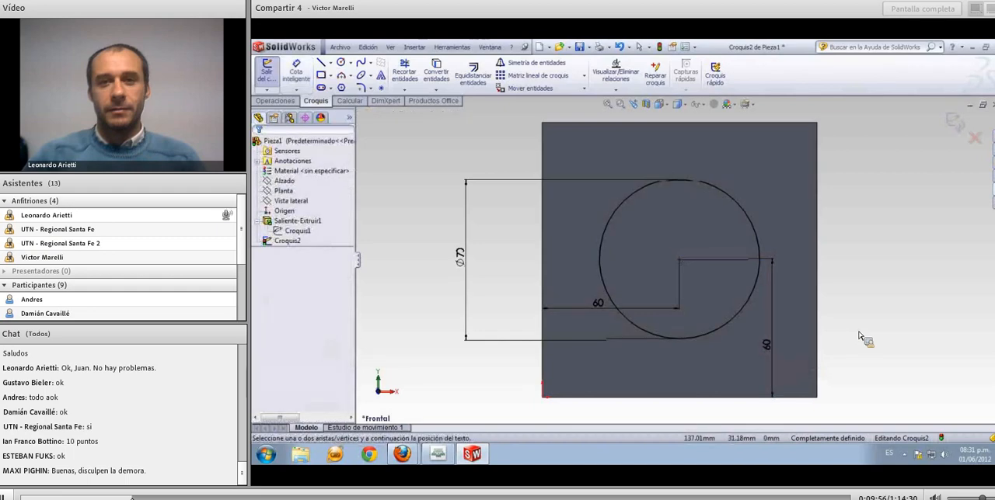
Extrude the circle 25 mm outward from the block's face as a solid boss
middle_click_drag(851, 281, 836, 241)
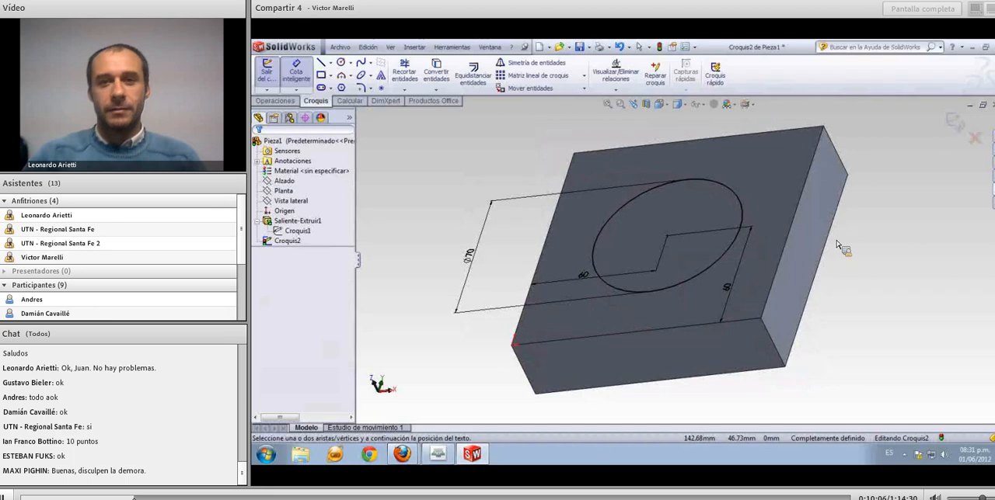
scroll(837, 245, "up", 1)
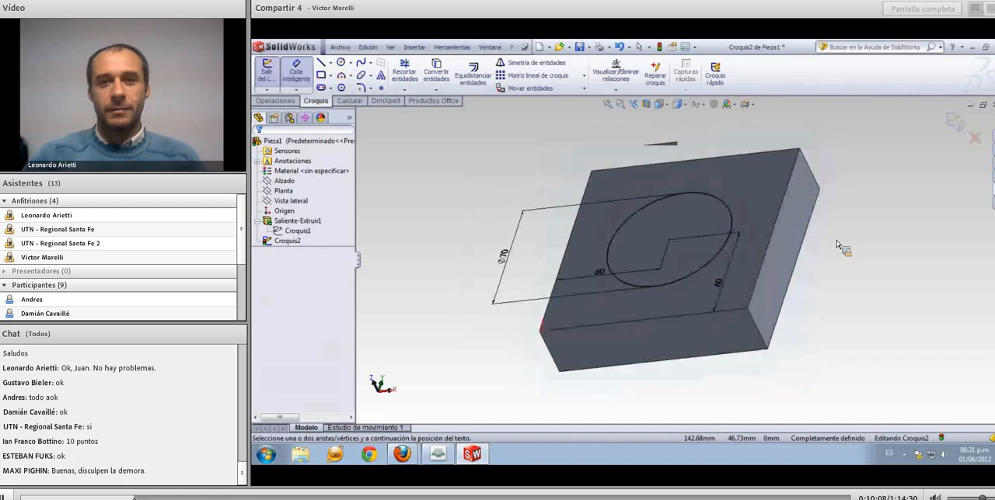
scroll(837, 245, "up", 1)
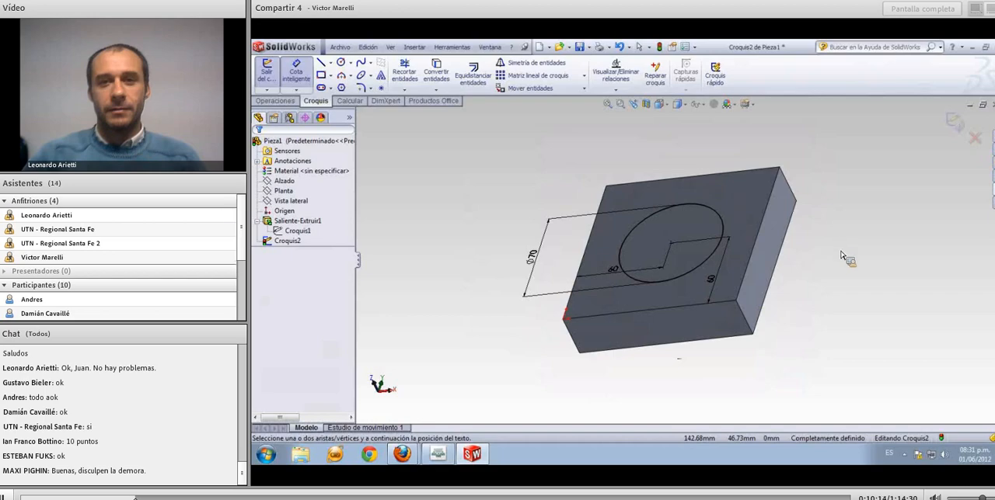
mouse_move(832, 242)
middle_mouse_down()
mouse_move(801, 223)
mouse_move(829, 253)
middle_mouse_up()
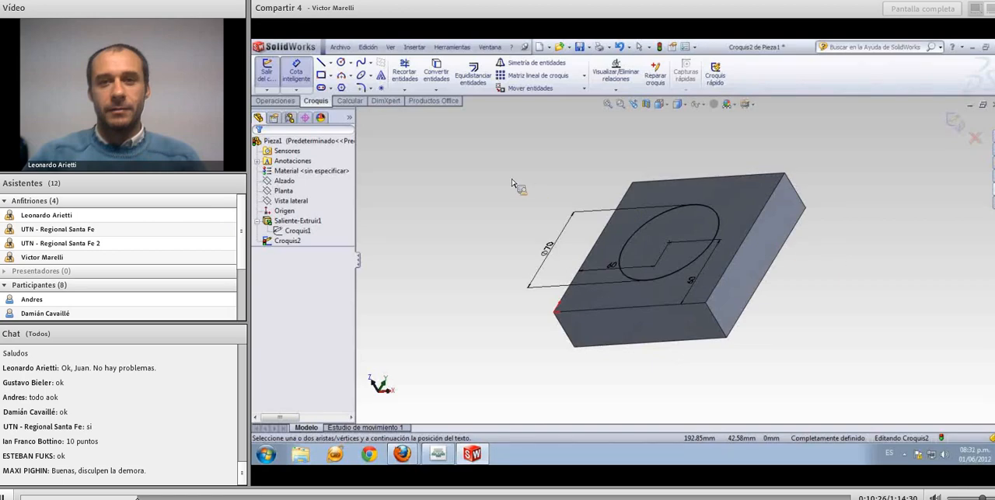
left_click(275, 101)
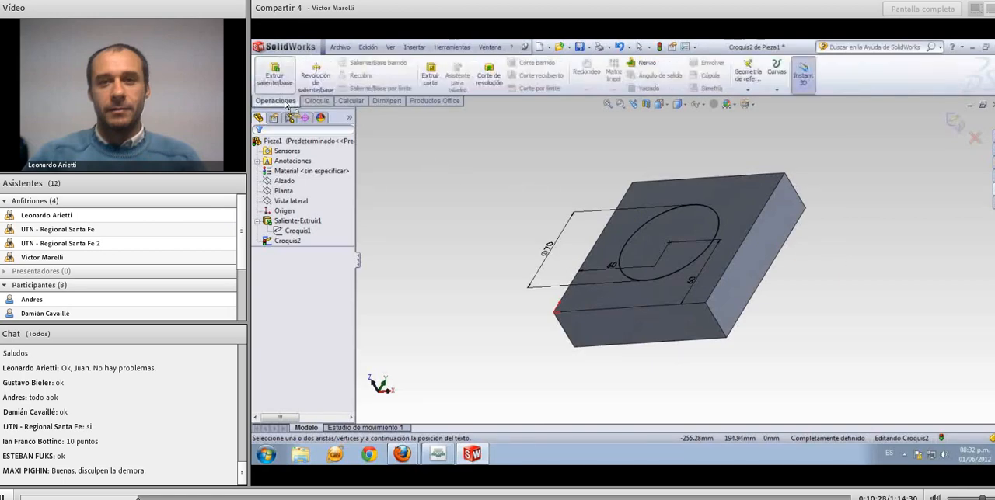
left_click(275, 78)
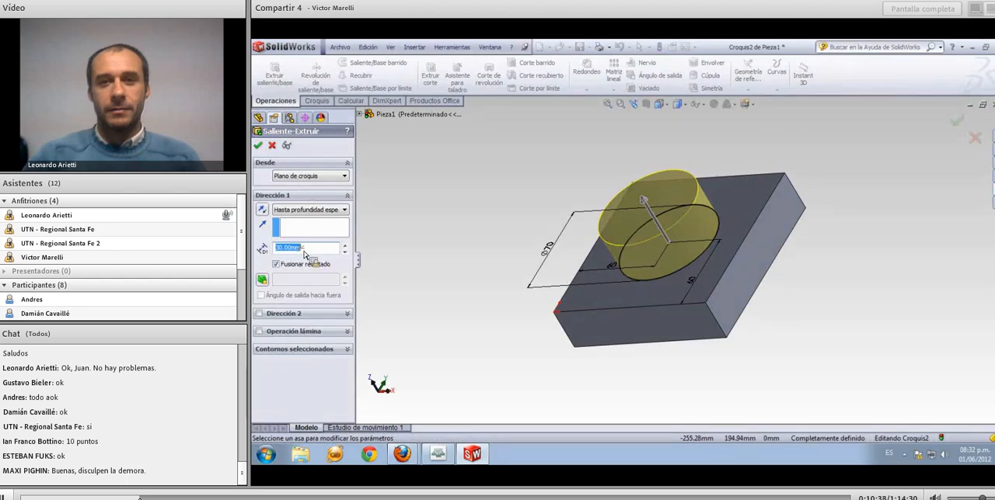
type("25")
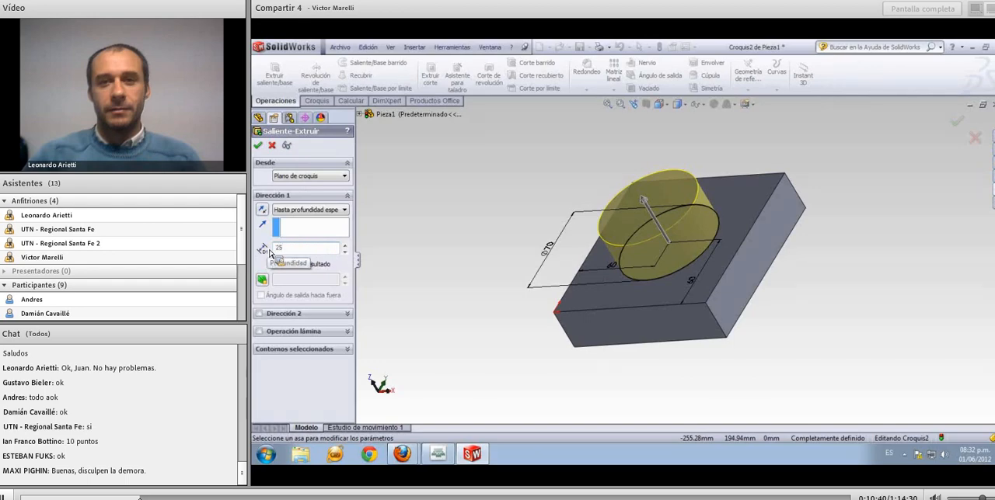
left_click(259, 147)
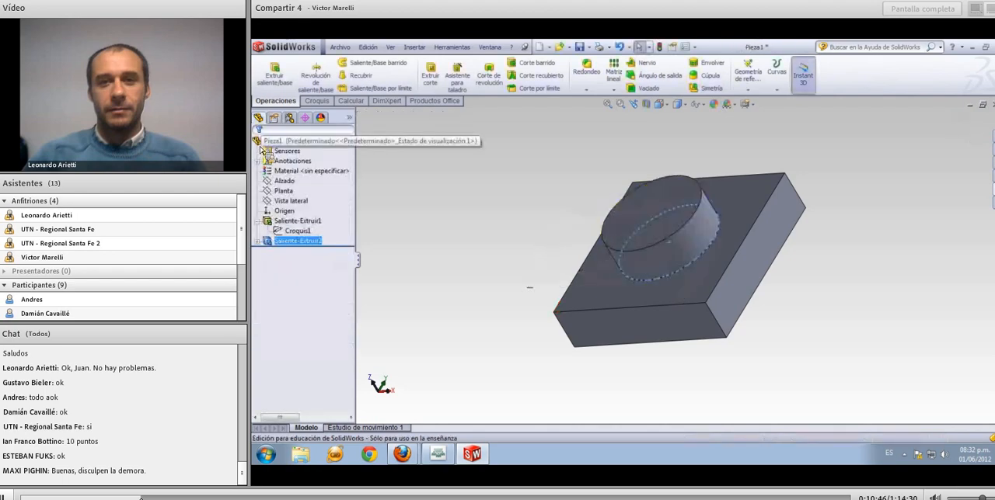
left_click(404, 218)
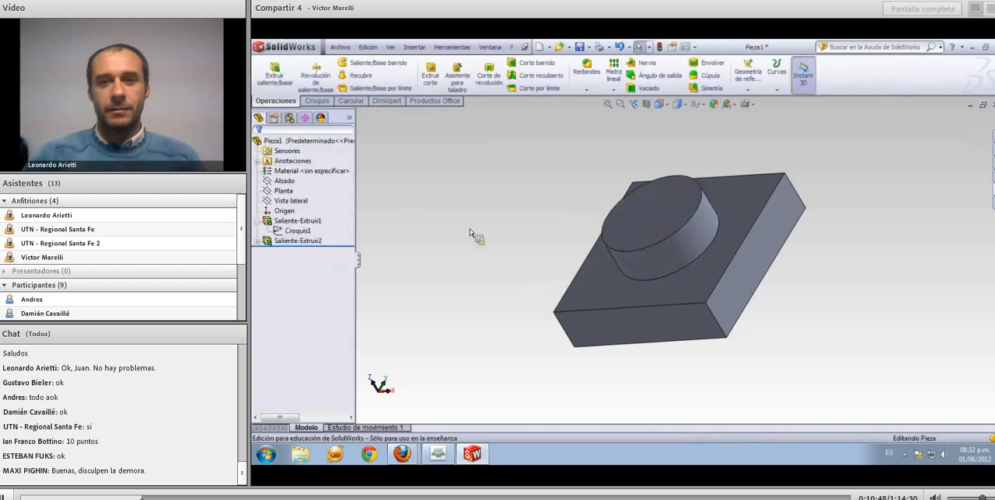
Sketch a circle about 47 mm in diameter on the boss's flat end face, centred on the boss axis
middle_click_drag(470, 233, 491, 200)
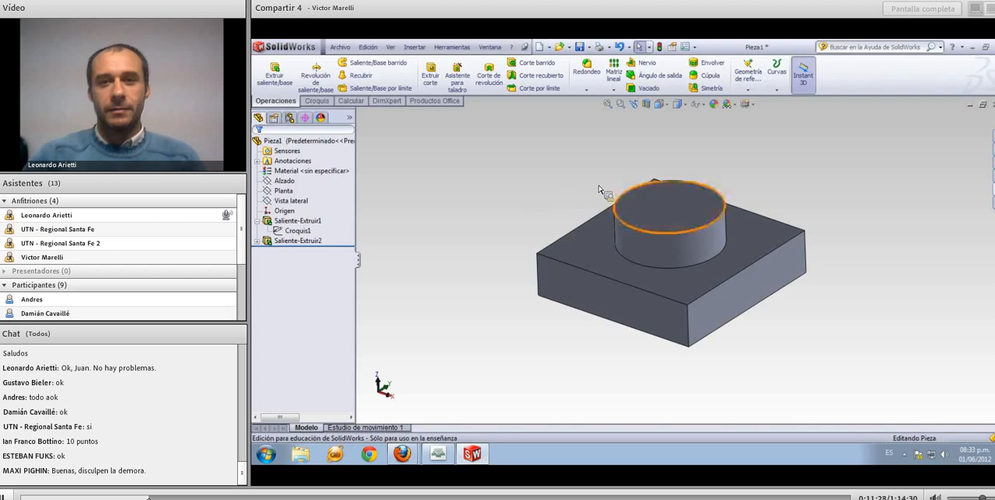
left_click(641, 209)
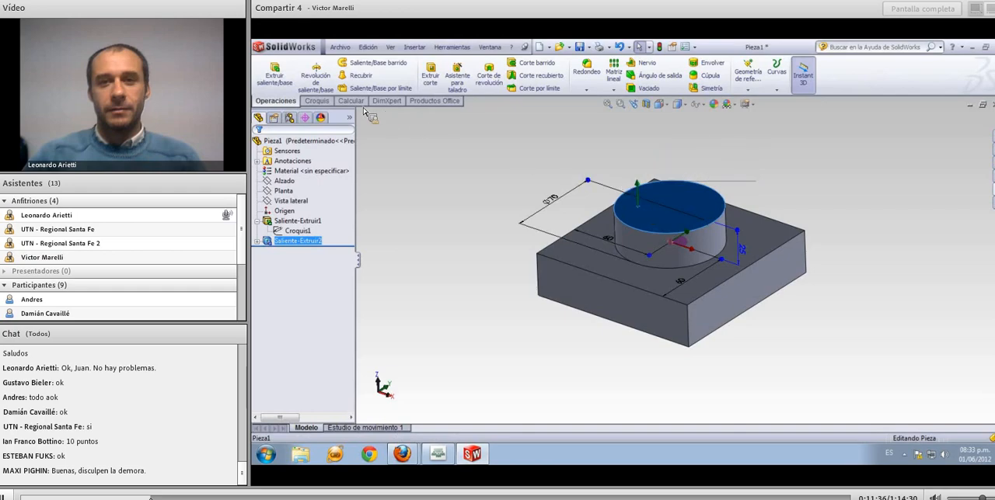
left_click(322, 102)
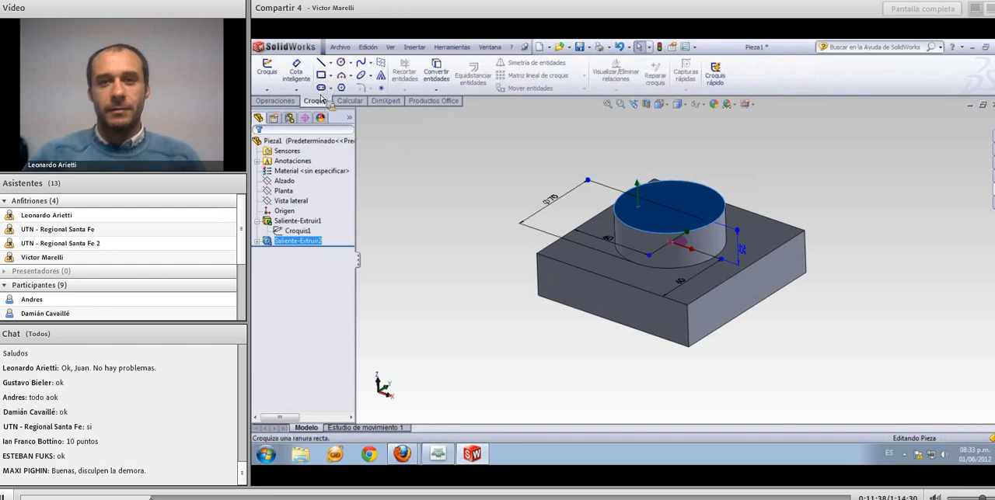
left_click(266, 68)
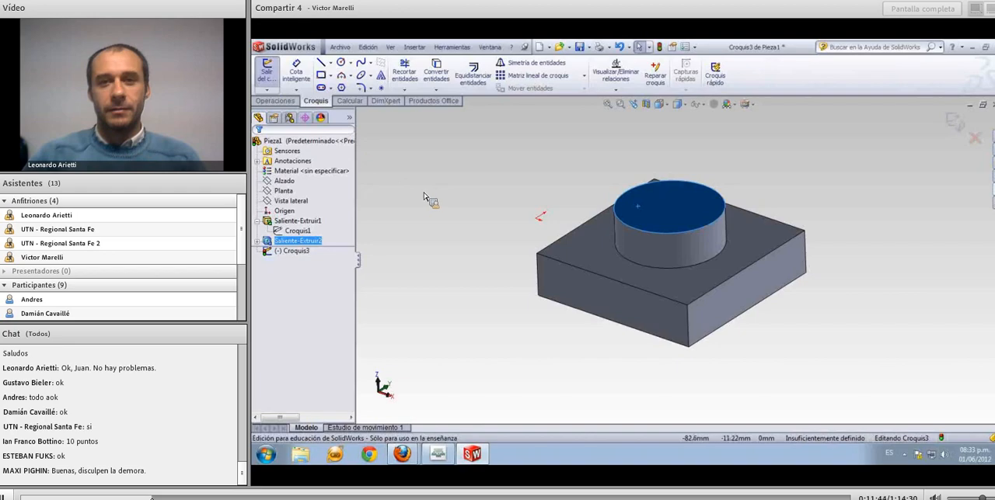
mouse_move(422, 194)
middle_mouse_down()
mouse_move(448, 215)
mouse_move(456, 249)
mouse_move(438, 340)
middle_mouse_up()
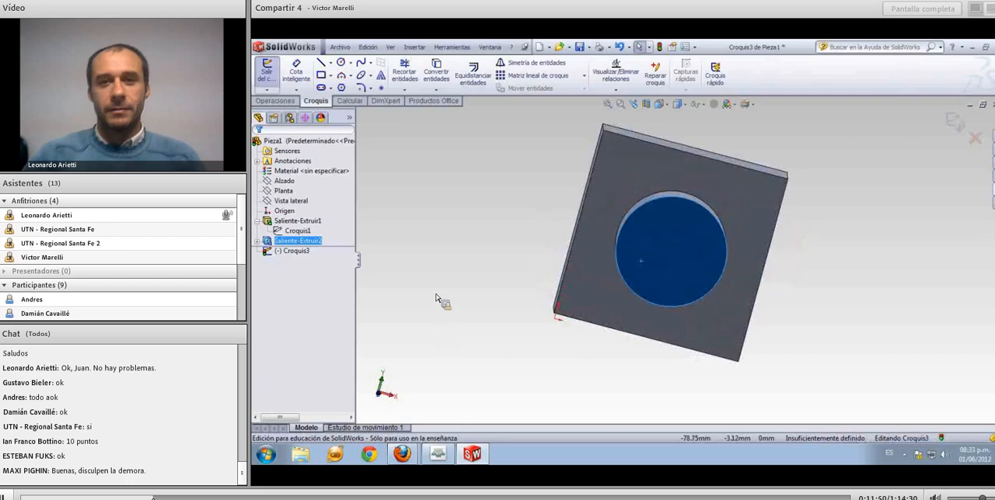
left_click(341, 63)
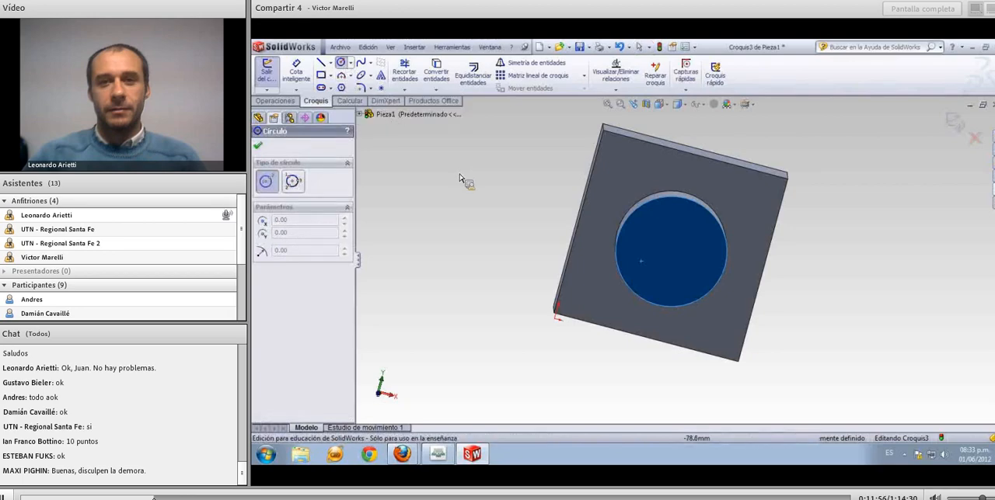
left_click(673, 255)
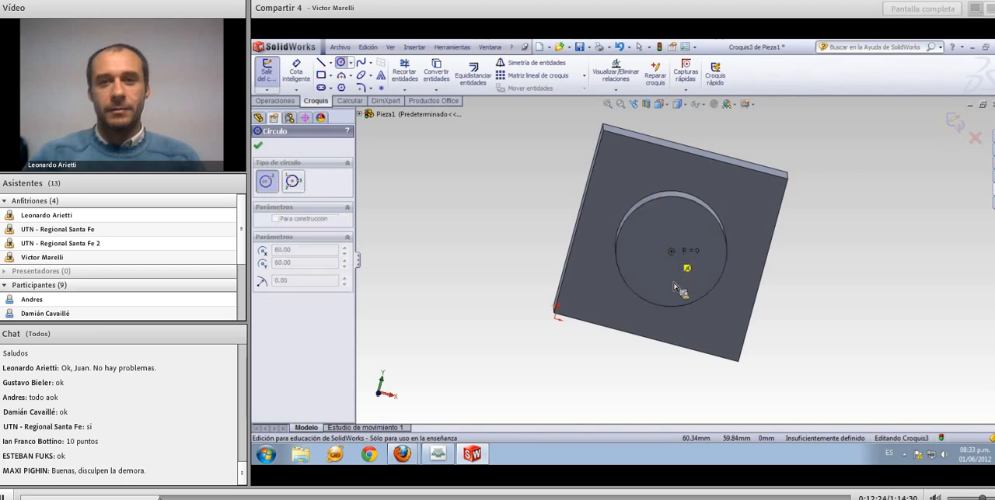
left_click(674, 295)
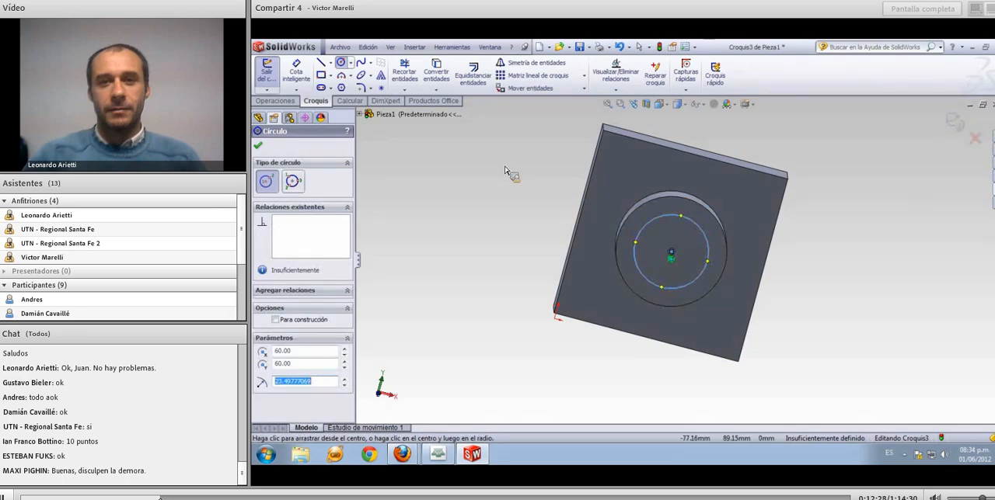
Dimension the new circle's diameter and set it to 50 mm
left_click(297, 73)
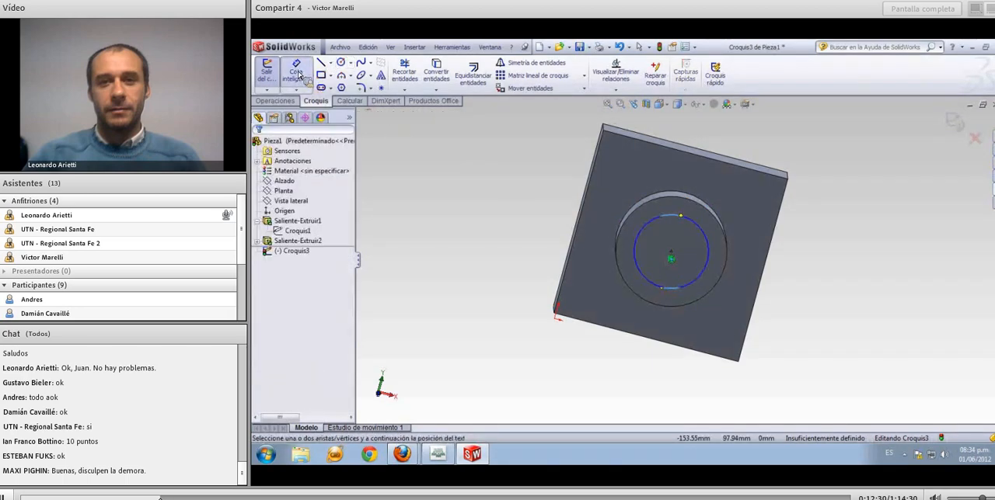
left_click(655, 285)
left_click(651, 328)
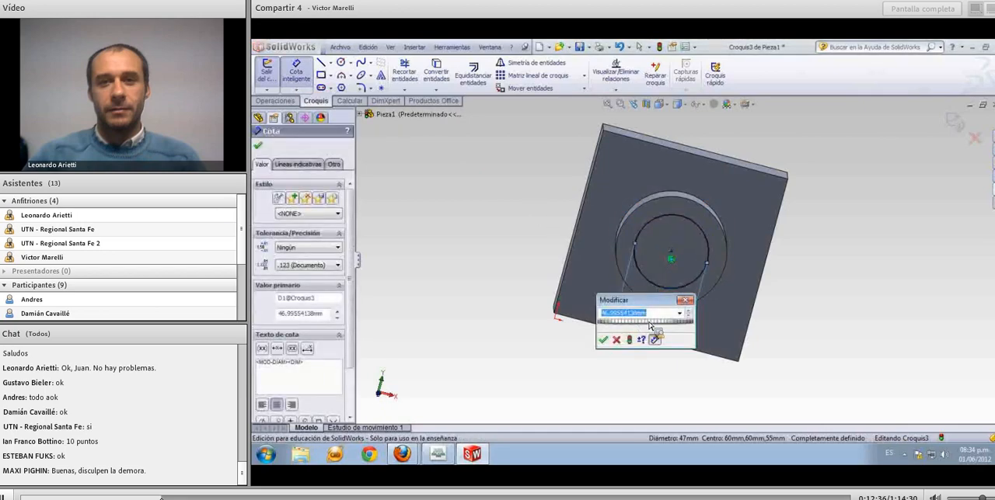
type("50")
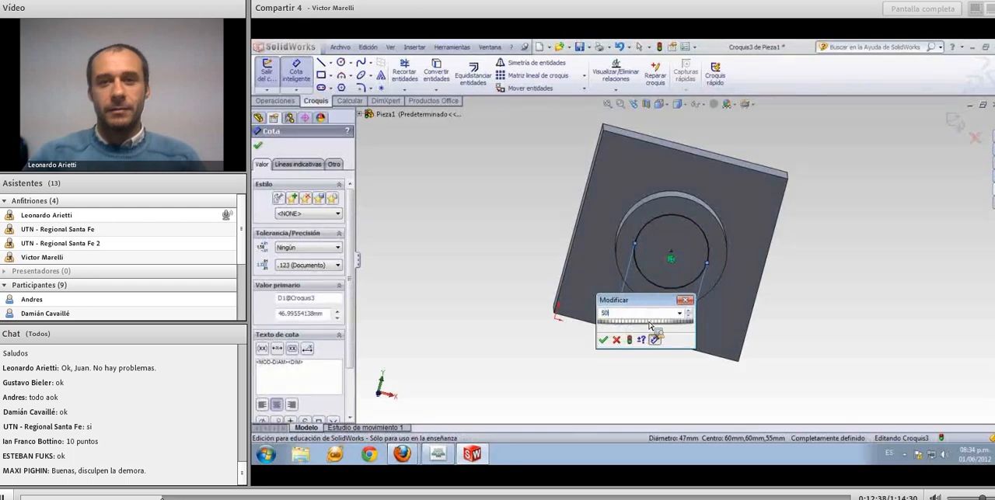
key("Return")
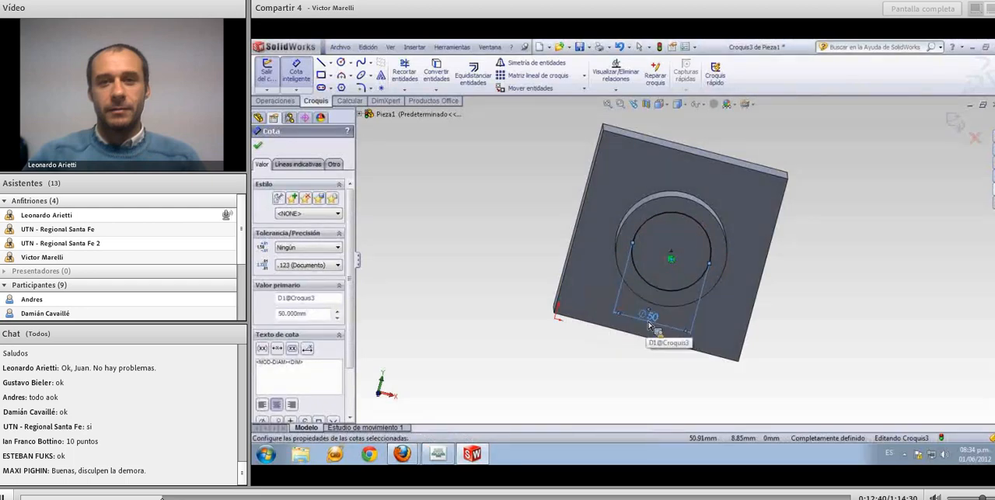
left_click(673, 262)
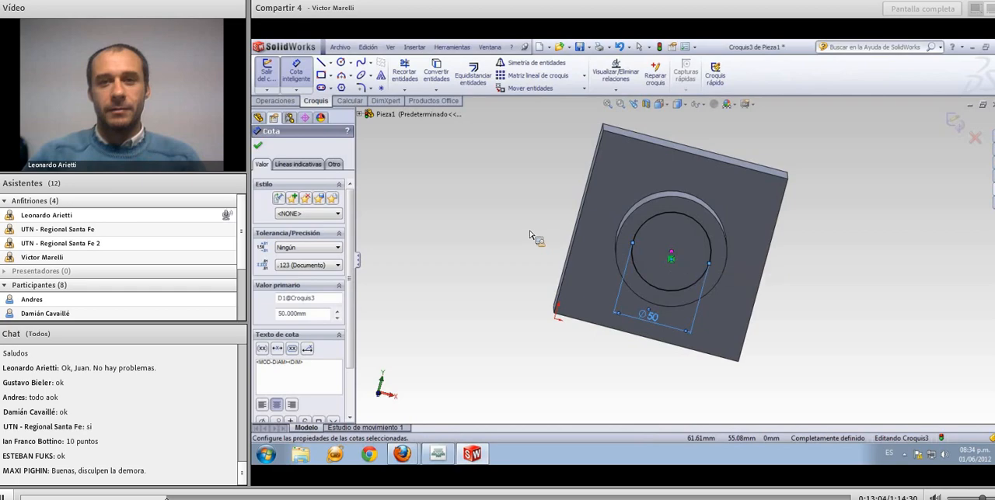
Start an extruded cut from the 50 mm circle into the boss
middle_click_drag(529, 230, 558, 263)
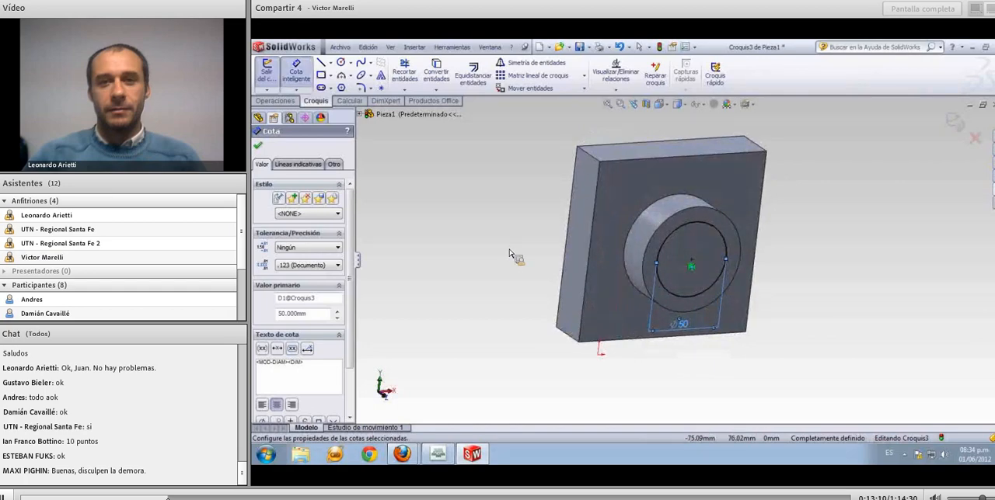
left_click(286, 104)
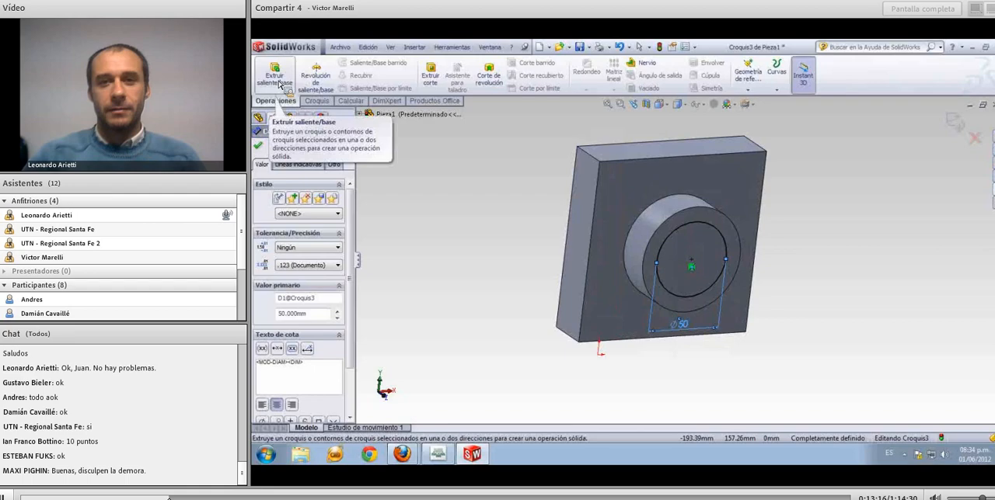
left_click(436, 84)
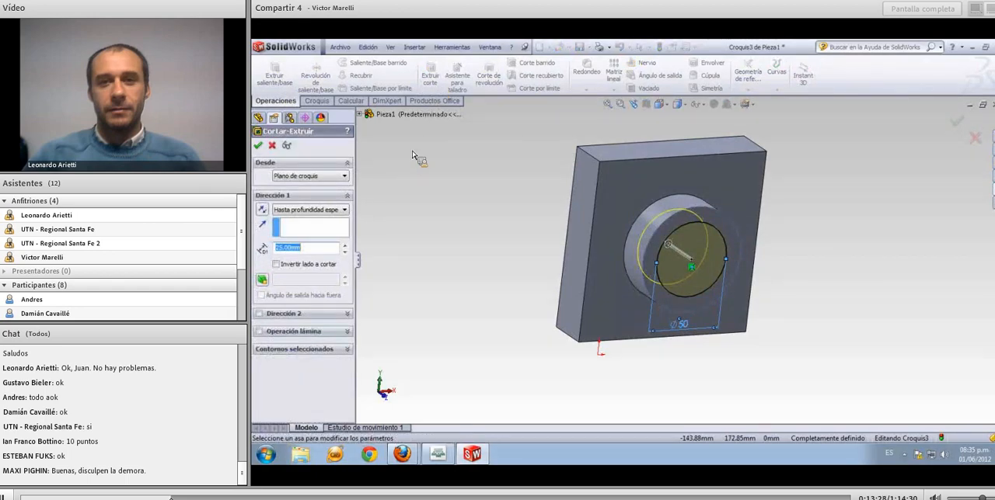
middle_click_drag(456, 240, 468, 276)
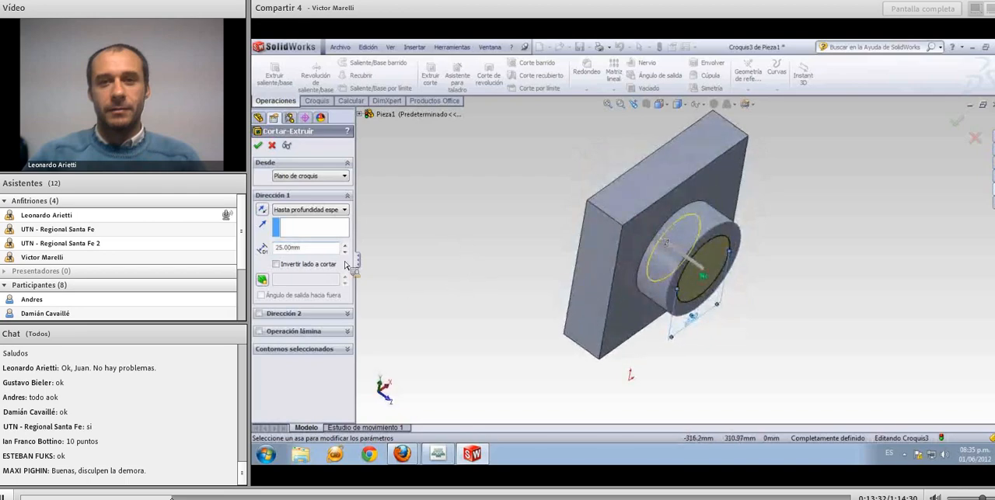
Try blind cut depths of 5 mm, 10 mm and 50 mm for the circular hole
double_click(325, 247)
type("5")
key("Return")
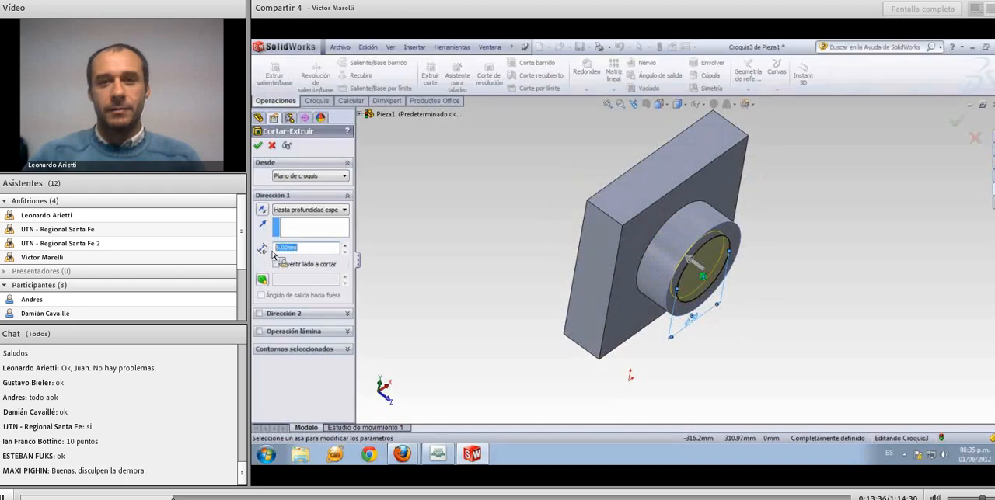
type("10")
key("Return")
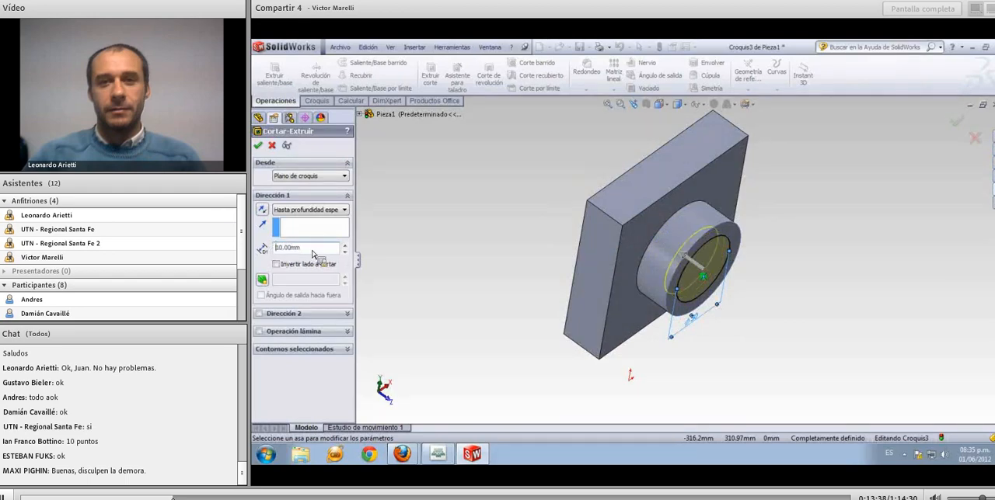
double_click(304, 248)
type("20")
key("Return")
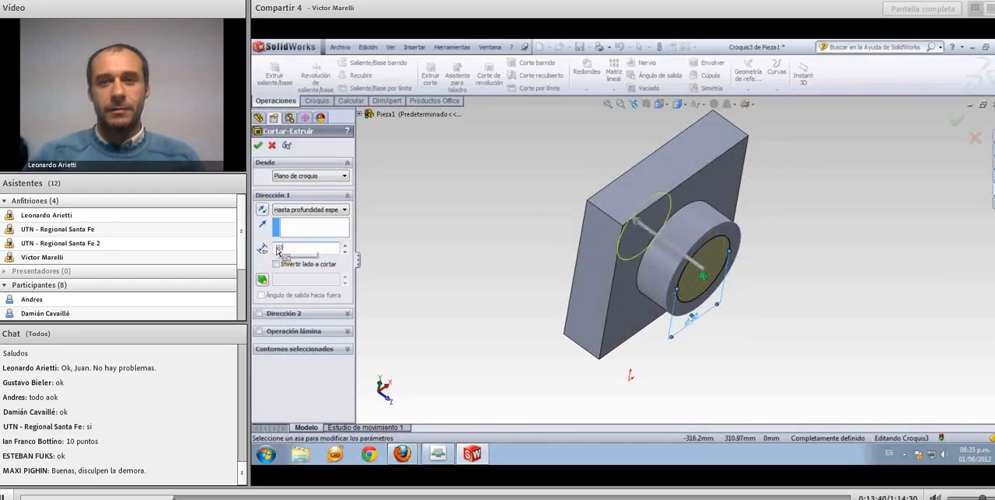
middle_click_drag(371, 263, 440, 275)
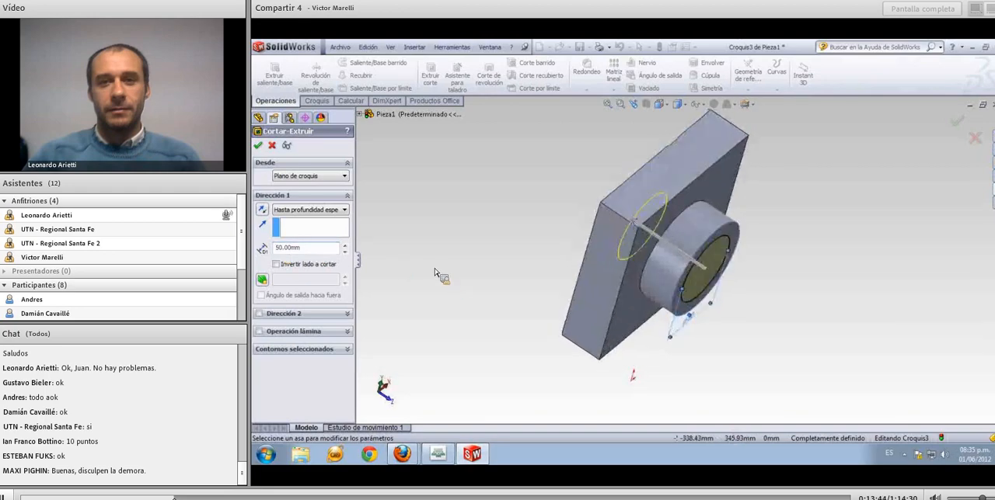
Try a blind cut depth of 80 mm and inspect the preview extending past the block's back
double_click(307, 254)
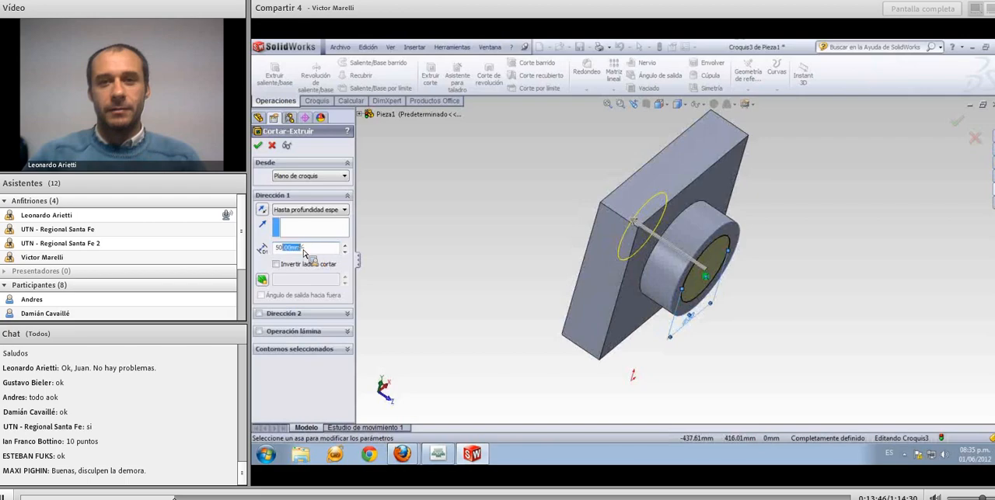
key("BackSpace")
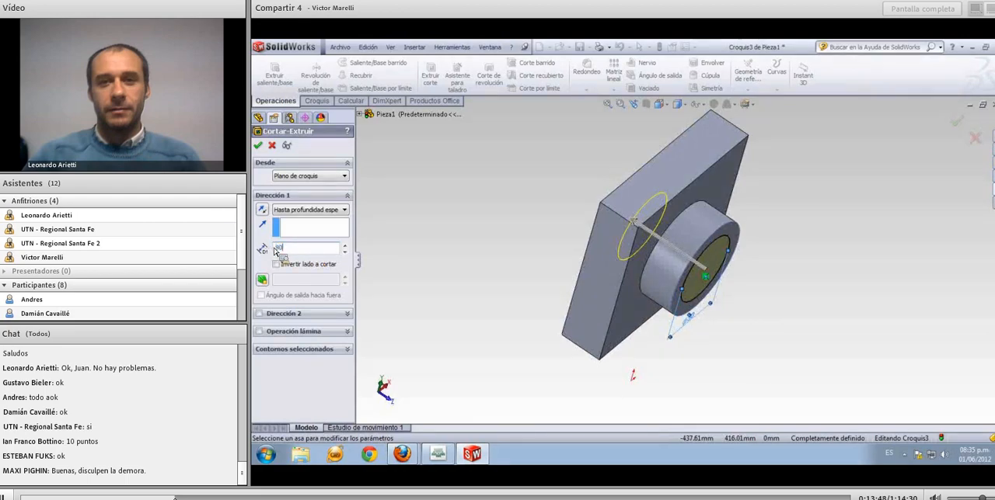
type("80")
key("Return")
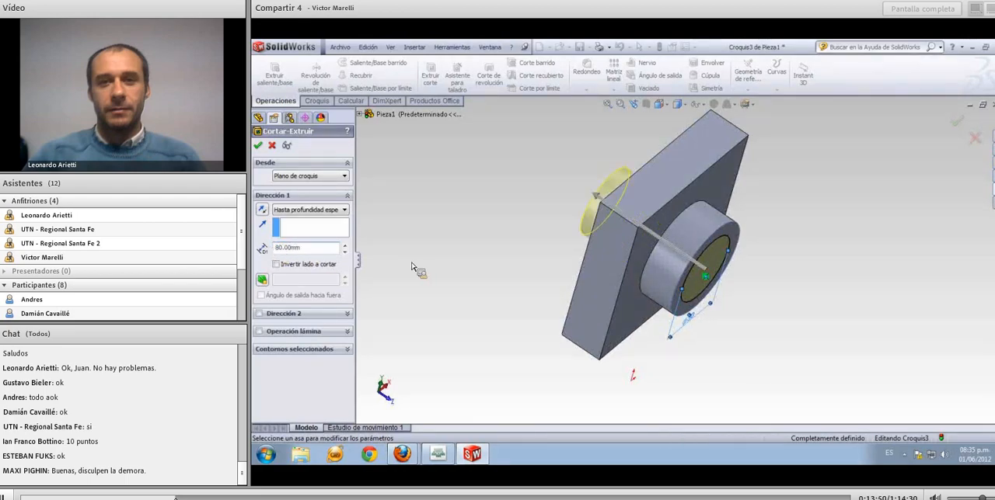
mouse_move(415, 266)
middle_mouse_down()
mouse_move(457, 296)
mouse_move(436, 254)
mouse_move(473, 221)
mouse_move(457, 248)
middle_mouse_up()
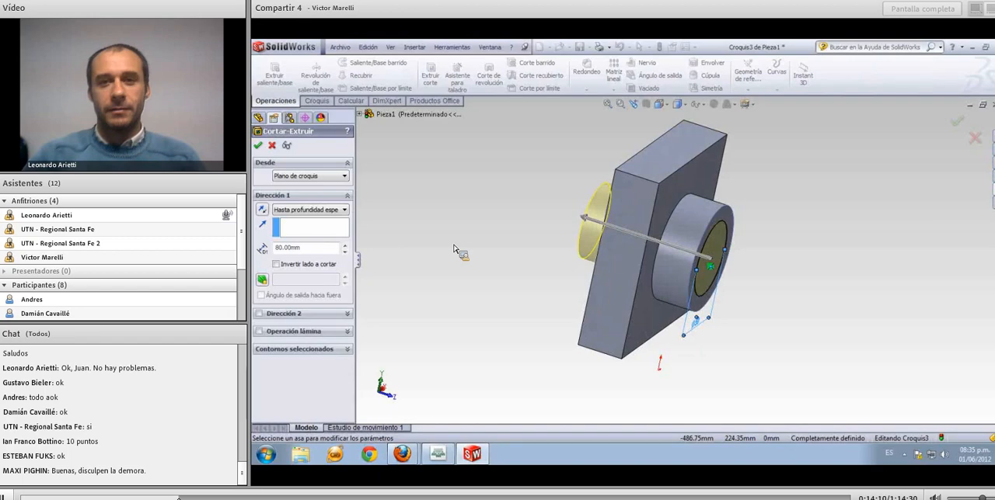
middle_click_drag(462, 255, 420, 256)
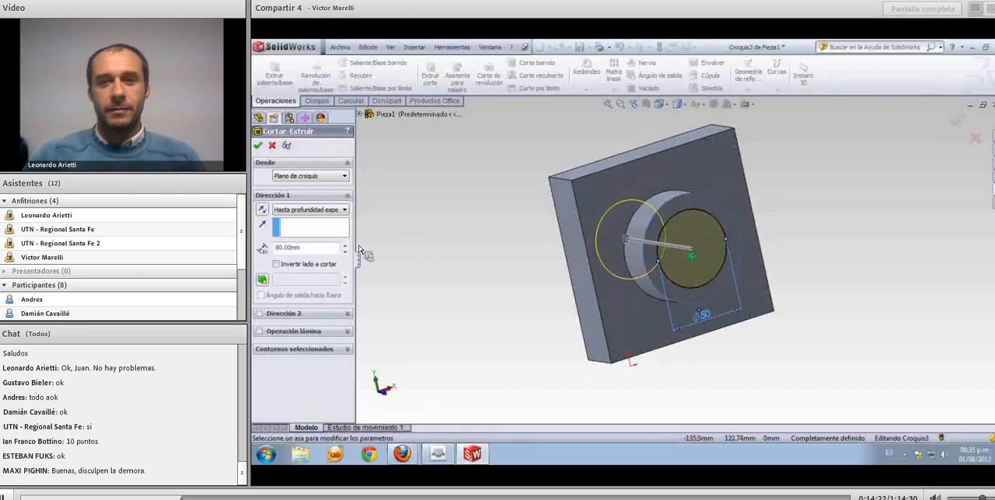
Set the cut's end condition to Through All (Por todo) and create the hole through boss and block
left_click_drag(312, 249, 277, 252)
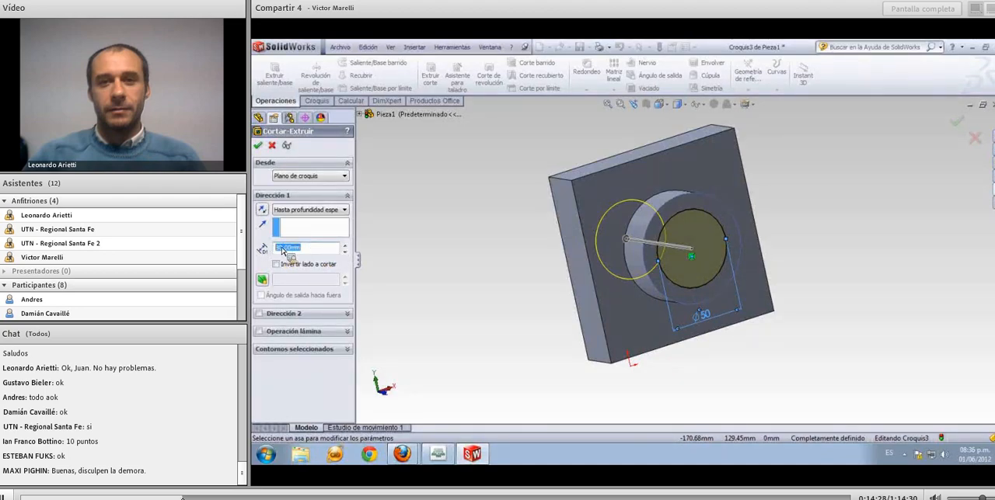
left_click(345, 212)
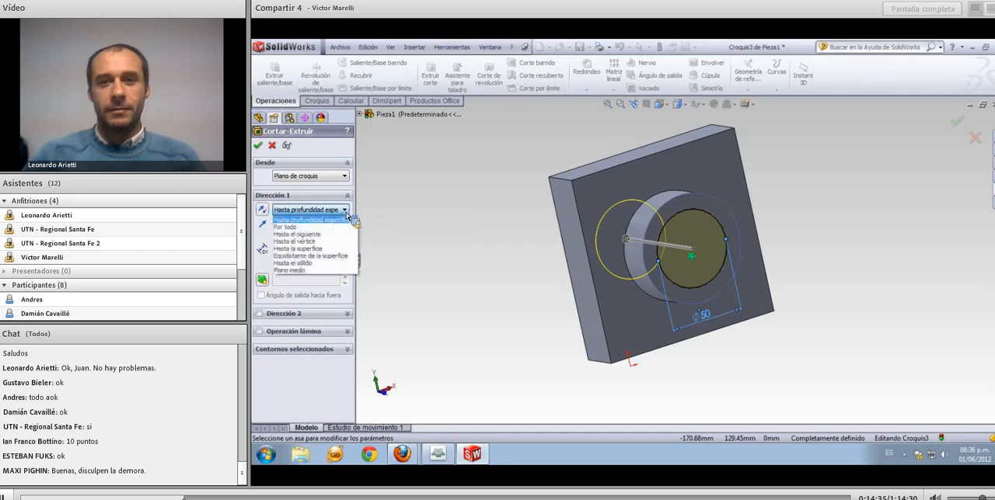
left_click(304, 228)
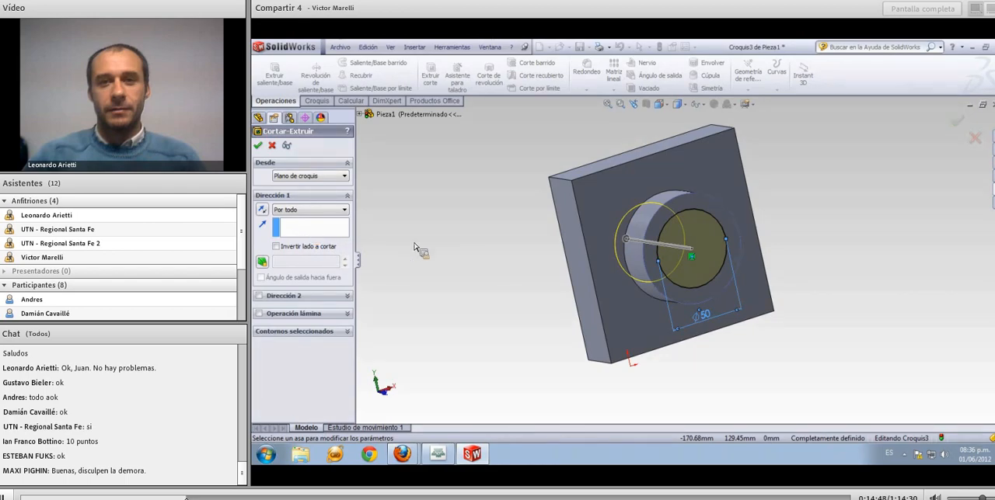
middle_click_drag(443, 255, 461, 279)
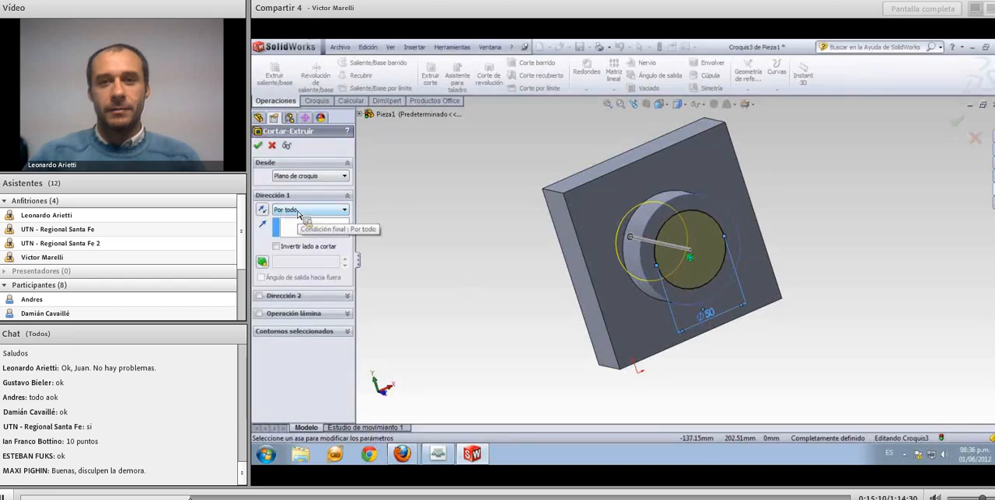
left_click(258, 146)
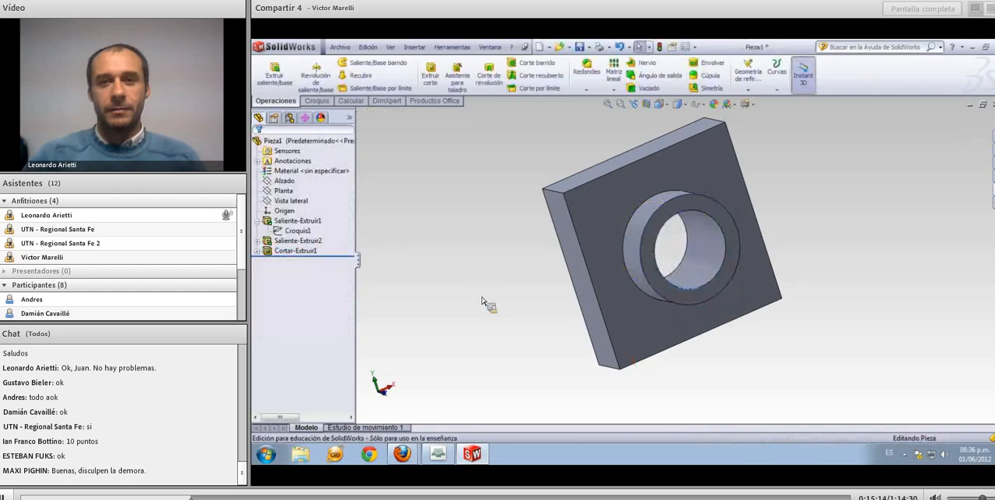
Start a constant-radius fillet and select the block's four short corner edges
mouse_move(481, 301)
middle_mouse_down()
mouse_move(453, 269)
mouse_move(462, 295)
mouse_move(498, 309)
middle_mouse_up()
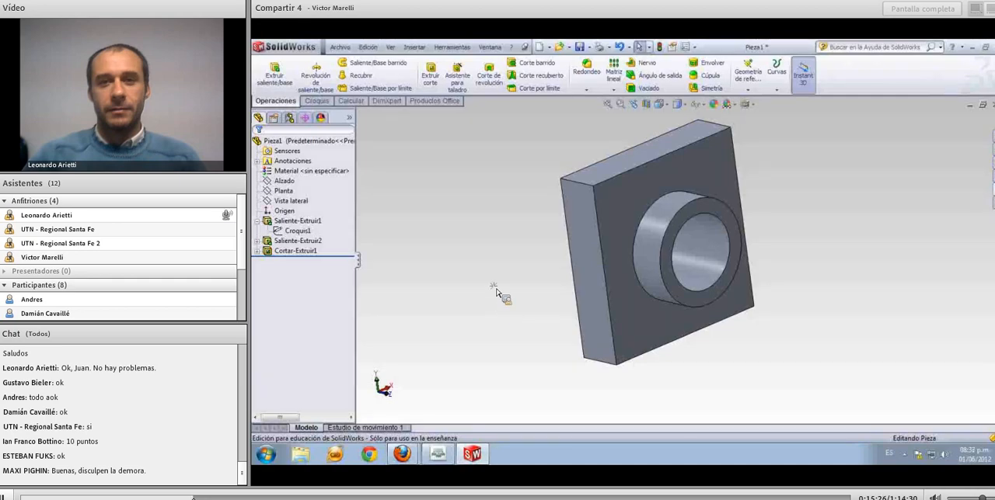
middle_click_drag(502, 277, 497, 315)
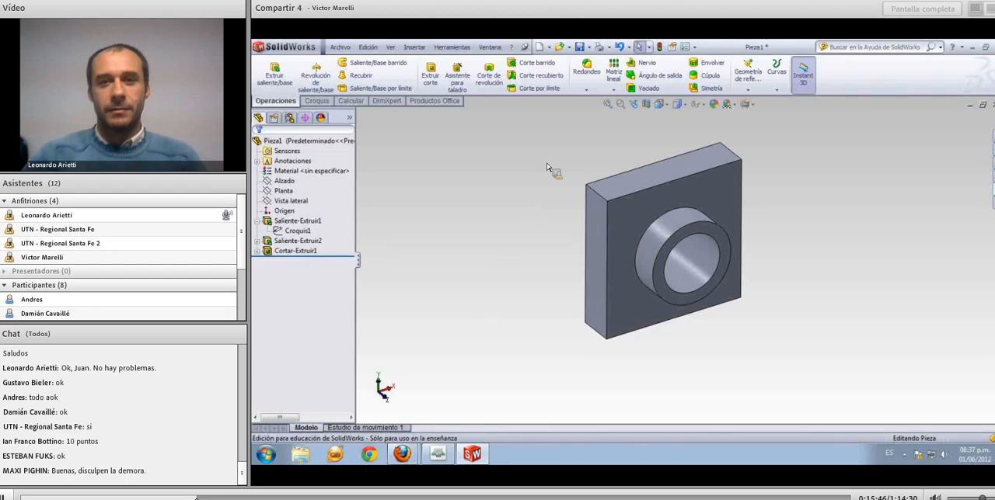
left_click(586, 72)
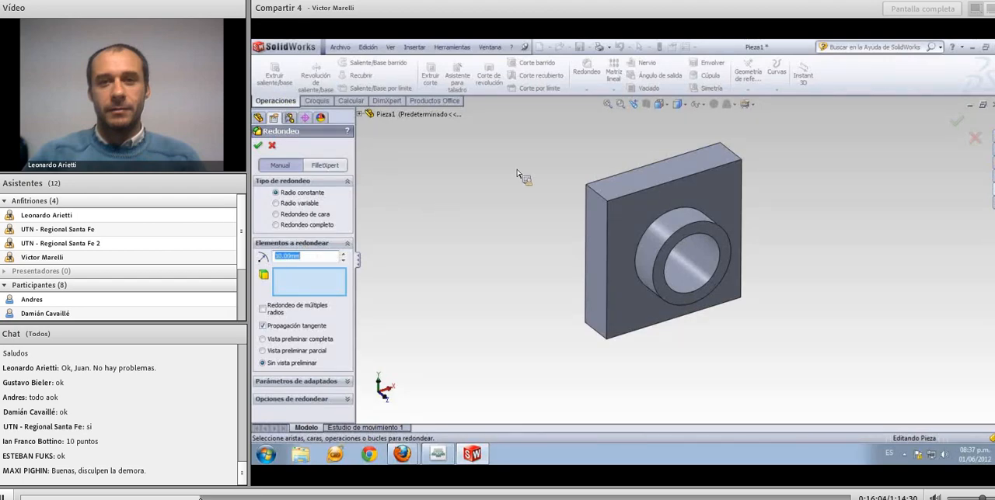
left_click(600, 198)
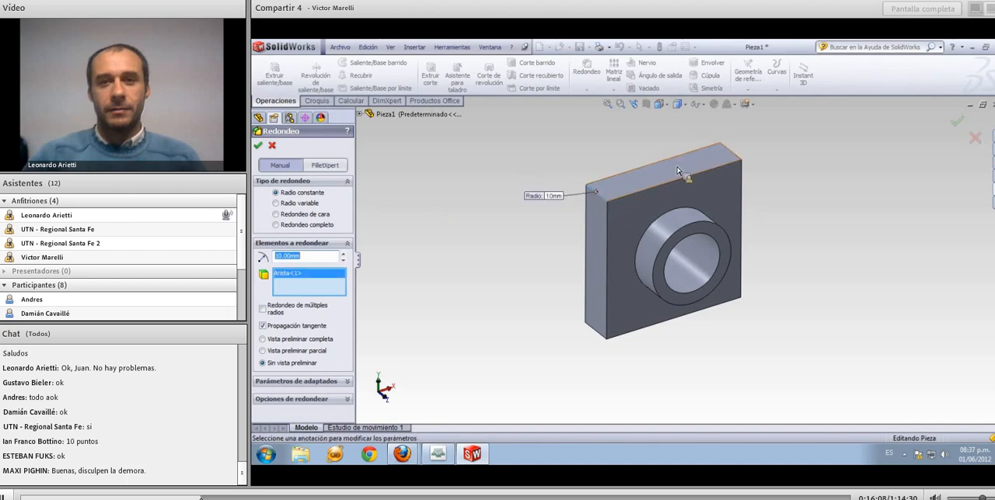
left_click(722, 157)
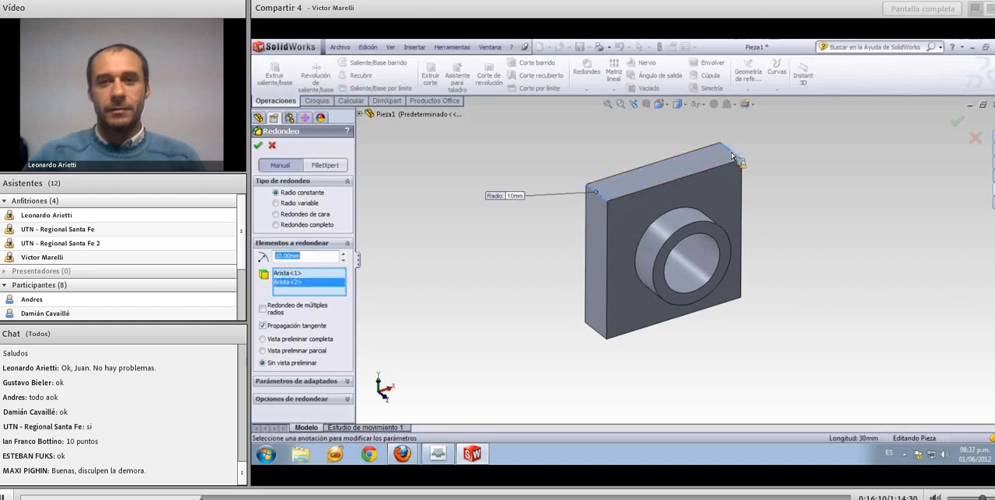
left_click(599, 339)
middle_click_drag(638, 339, 601, 319)
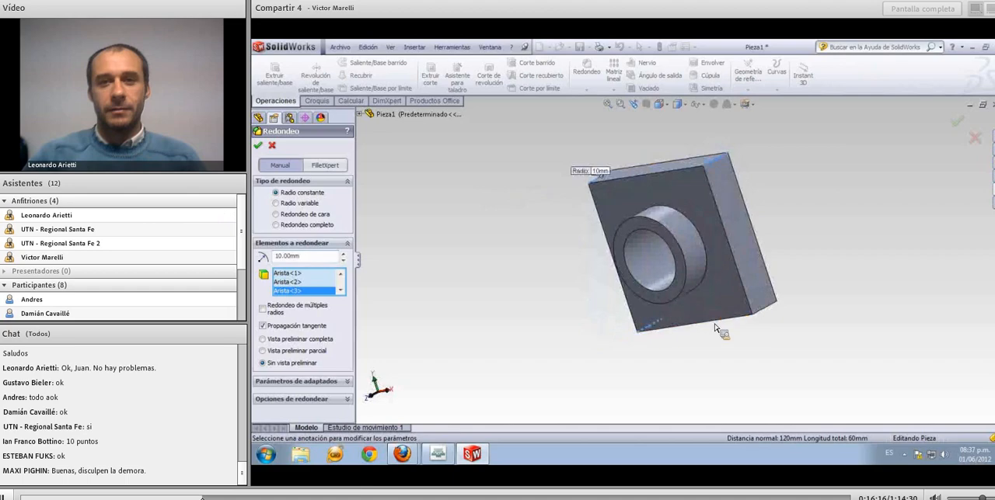
left_click(760, 316)
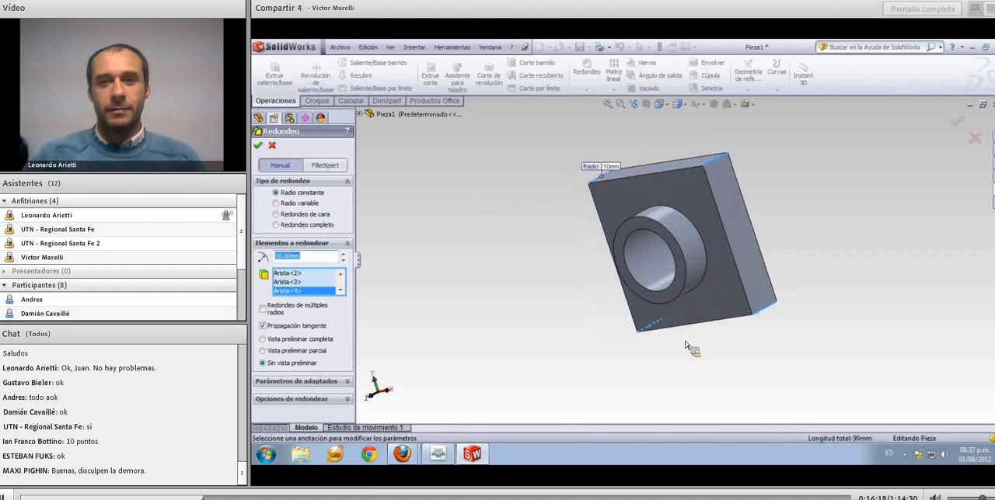
middle_click_drag(666, 349, 598, 342)
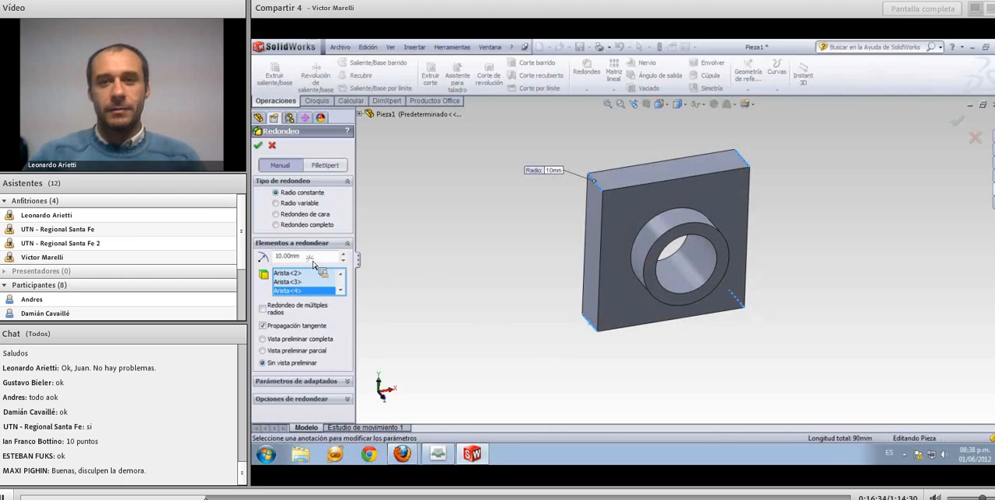
Turn on the full preview and create the corner fillets with a 10 mm radius
left_click_drag(314, 262, 271, 263)
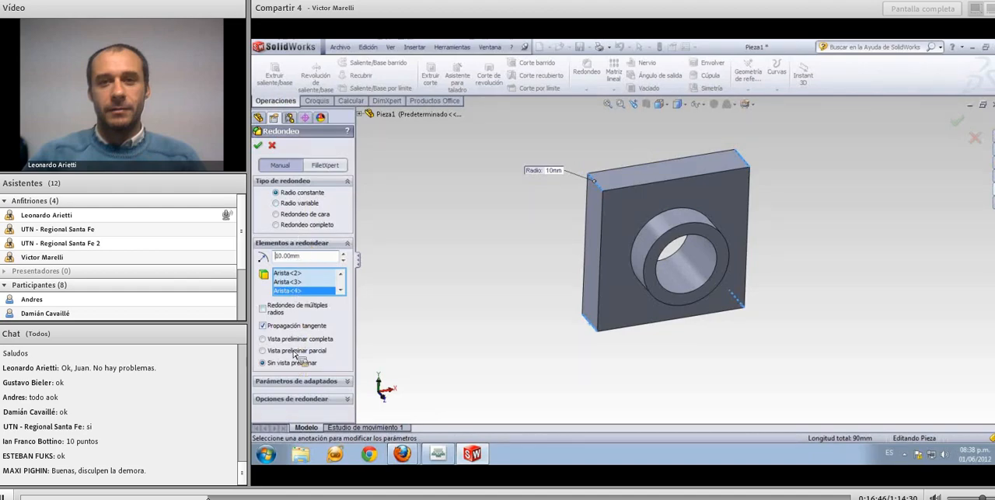
left_click(293, 341)
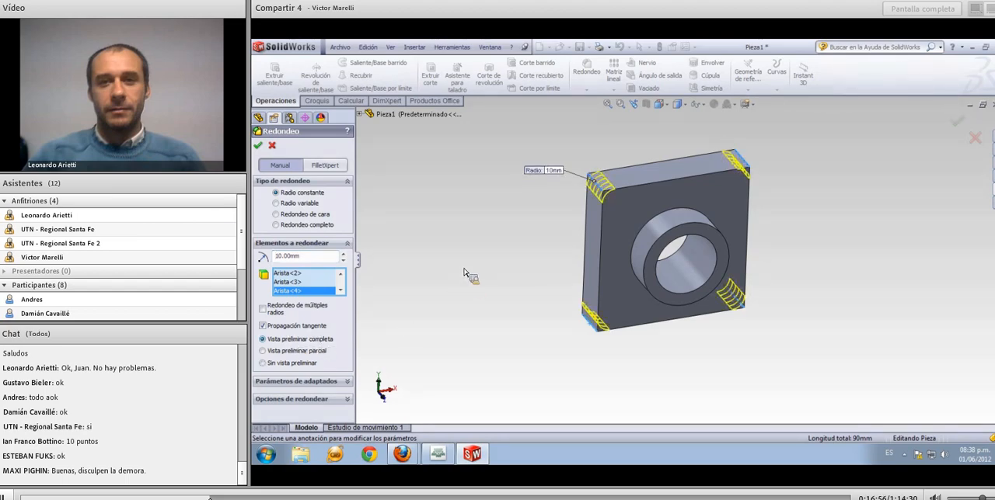
mouse_move(498, 246)
middle_mouse_down()
mouse_move(497, 224)
mouse_move(509, 246)
middle_mouse_up()
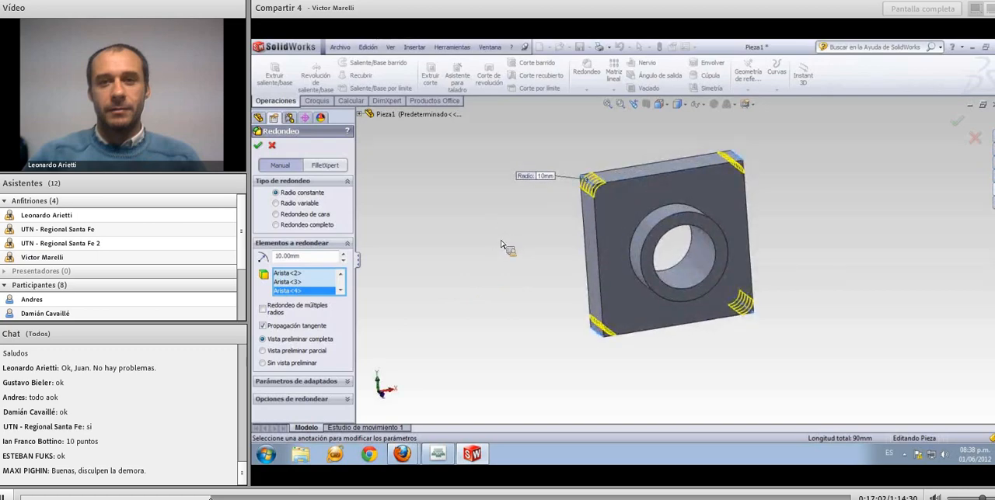
left_click(258, 146)
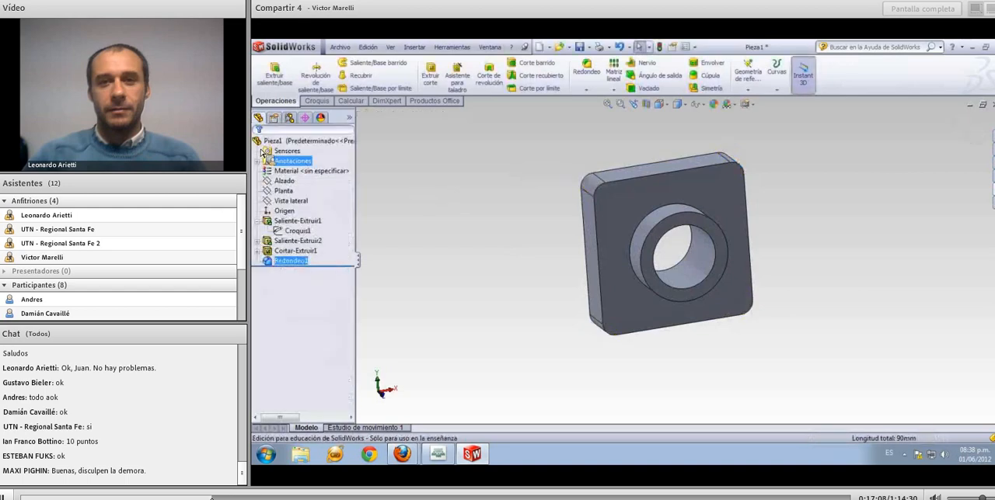
Fillet all edges of the block face around the boss, including the boss base, with a 5 mm radius
middle_click_drag(507, 290, 534, 253)
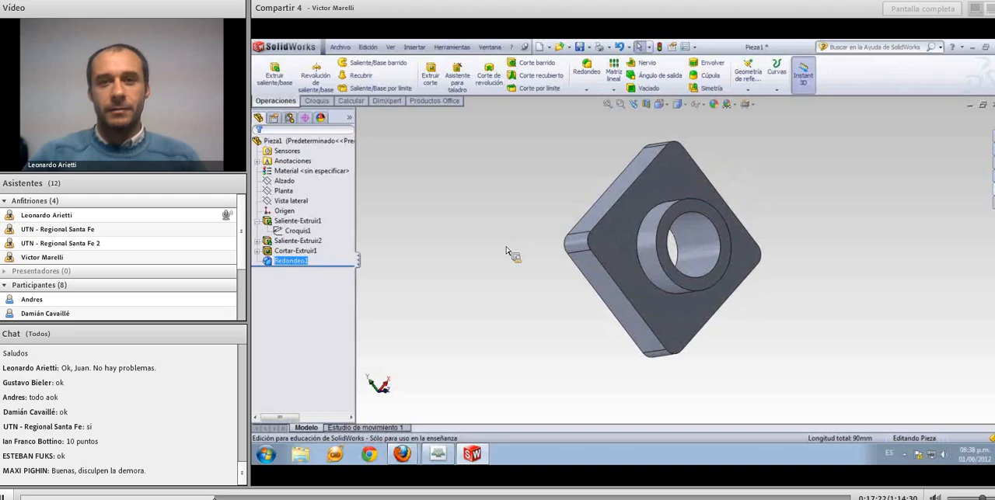
middle_click_drag(501, 248, 506, 291)
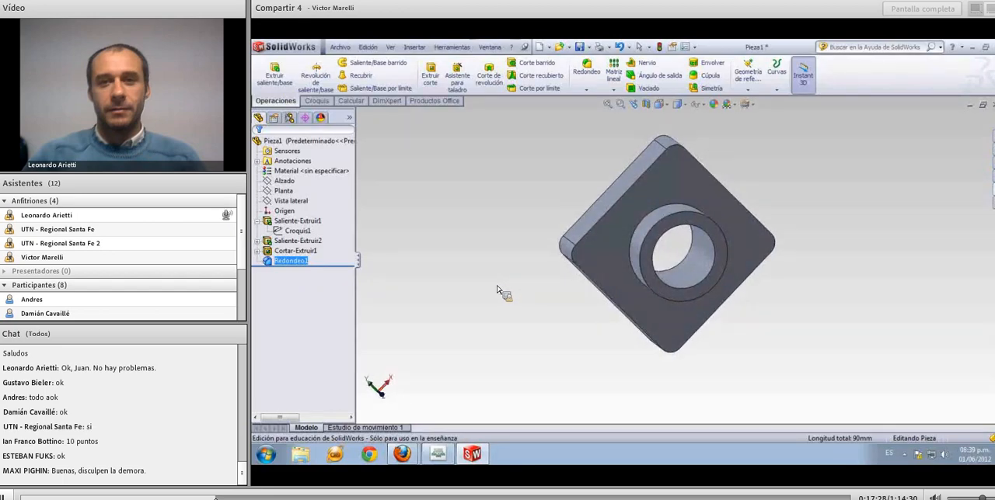
left_click(489, 281)
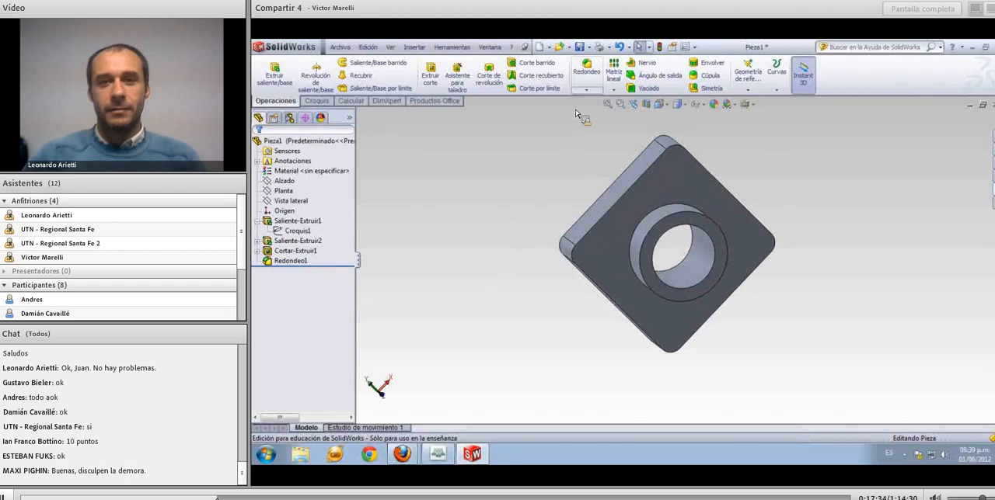
left_click(587, 71)
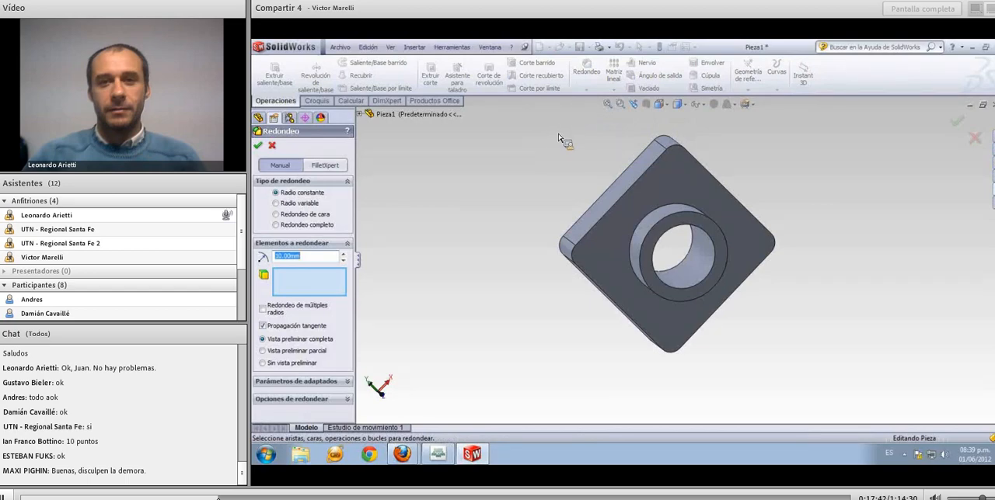
middle_click_drag(538, 169, 480, 174)
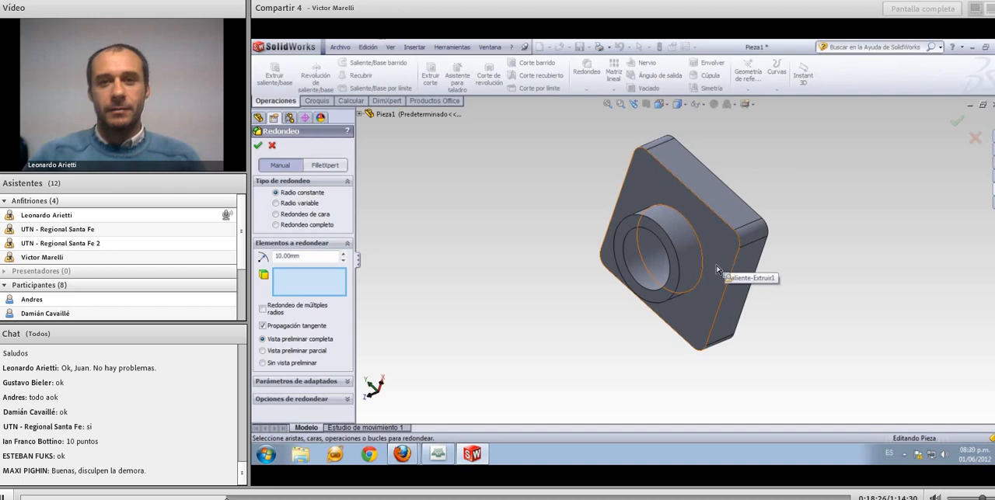
left_click(707, 308)
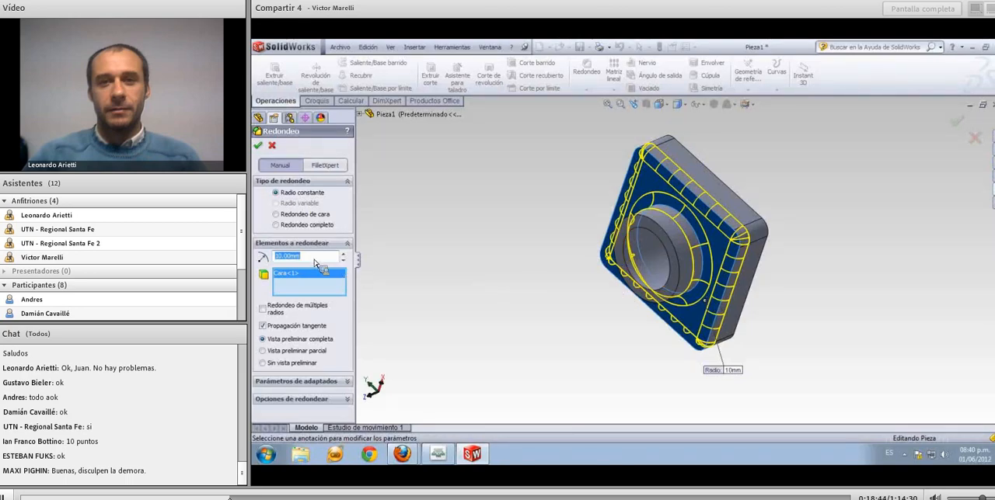
type("5")
key("Return")
middle_click_drag(415, 266, 401, 224)
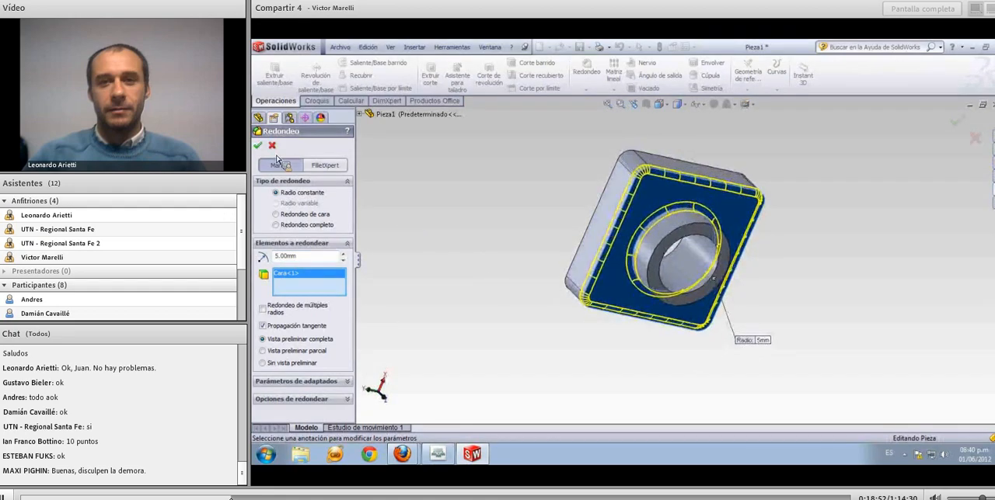
left_click(258, 146)
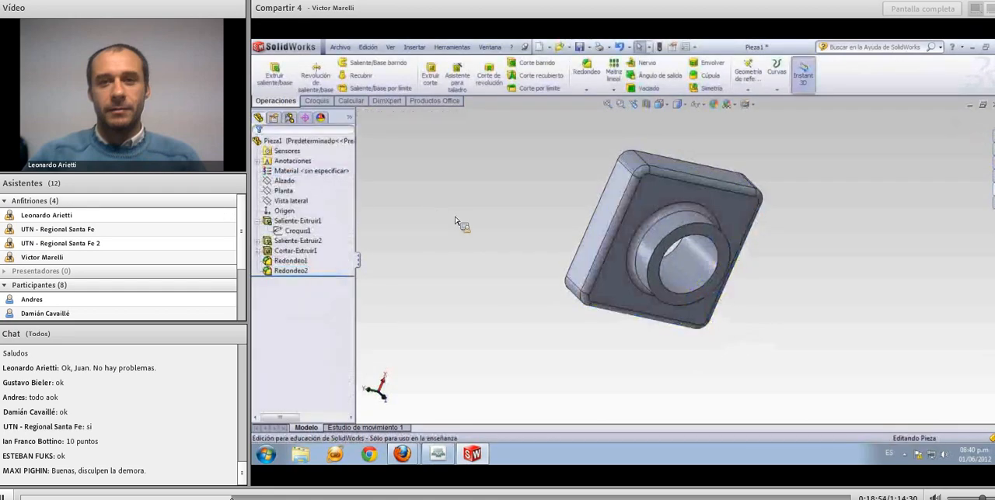
Fillet the inner and outer edges of the boss's ring-shaped end face with a 2 mm radius
middle_click_drag(448, 219, 506, 227)
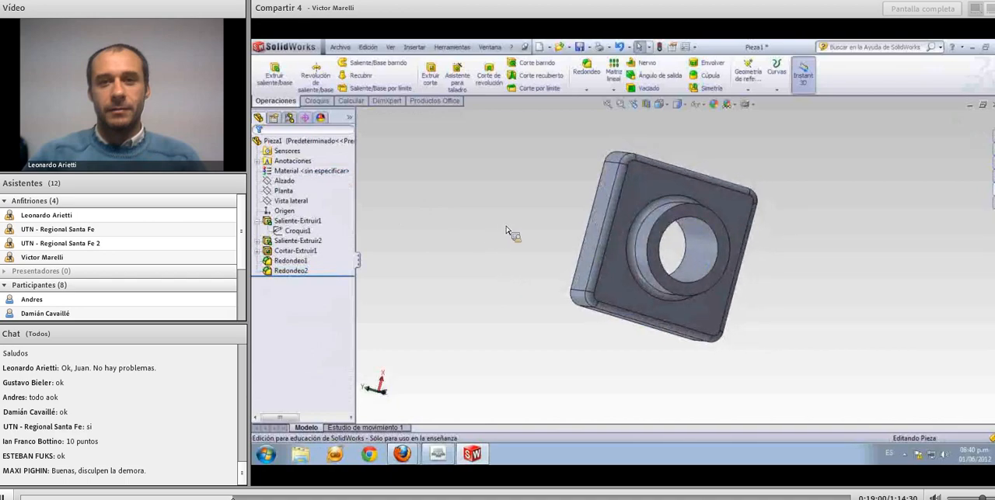
middle_click_drag(512, 231, 515, 238)
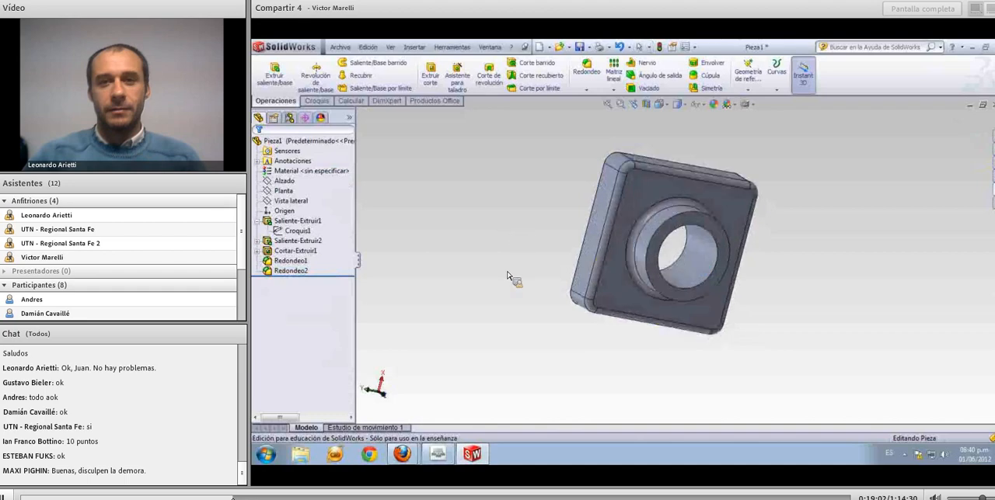
middle_click_drag(498, 284, 492, 275)
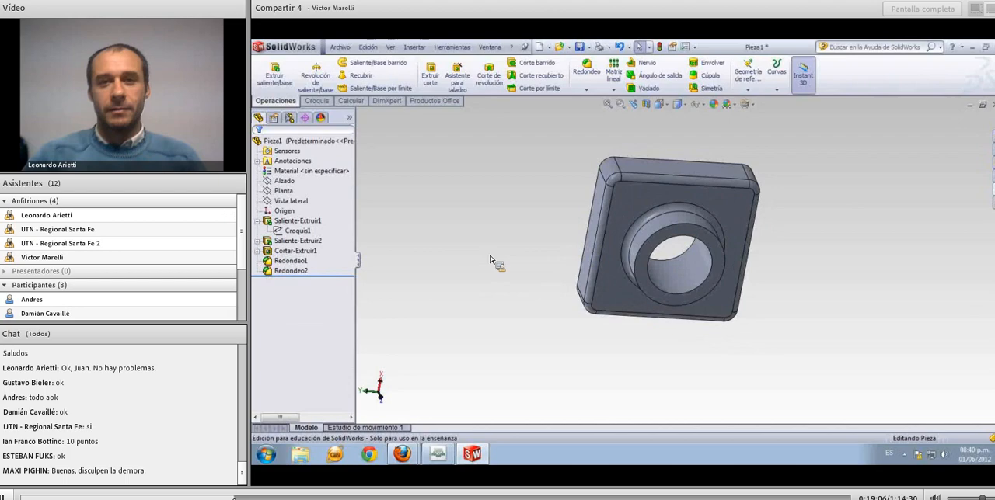
left_click(589, 87)
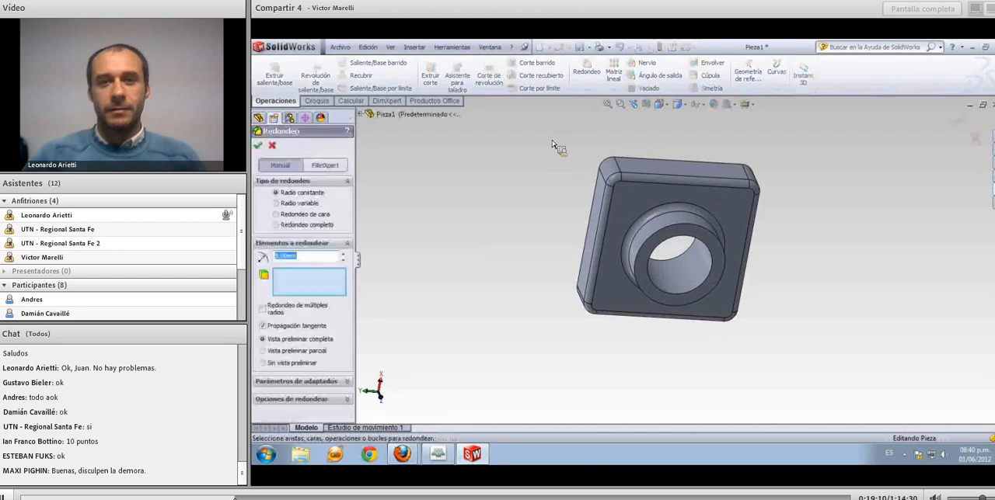
left_click(678, 241)
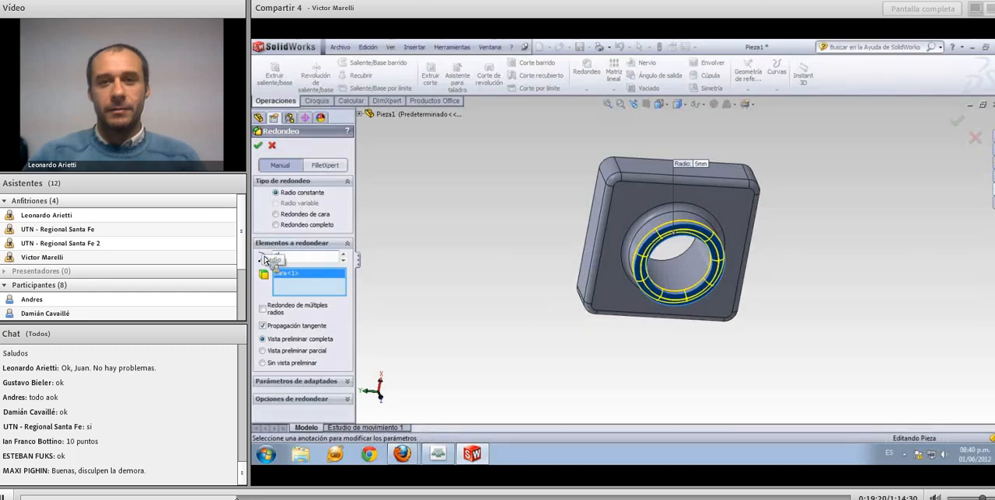
type("2")
key("Return")
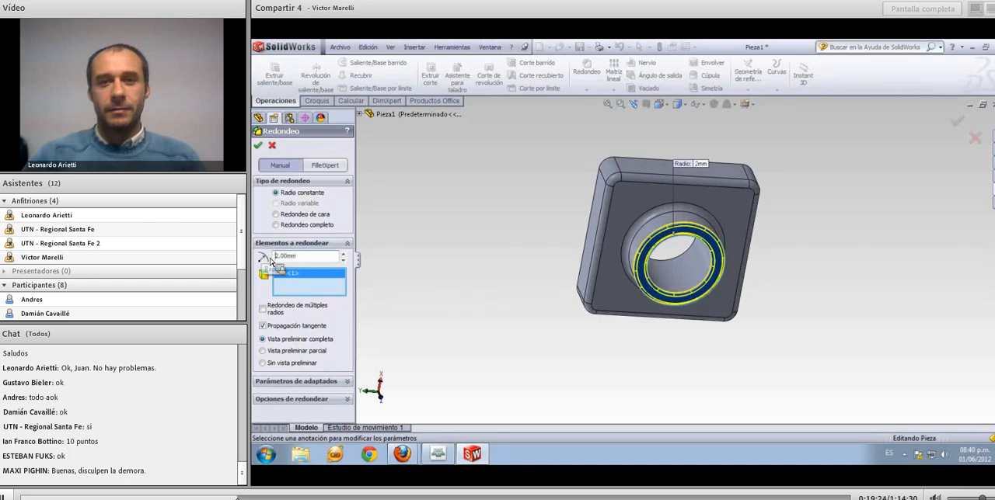
middle_click_drag(399, 286, 466, 284)
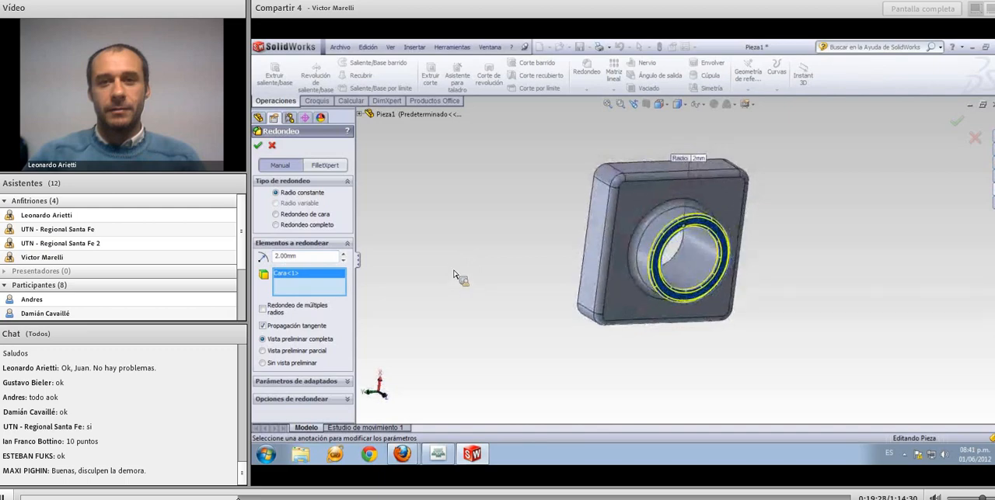
left_click(258, 147)
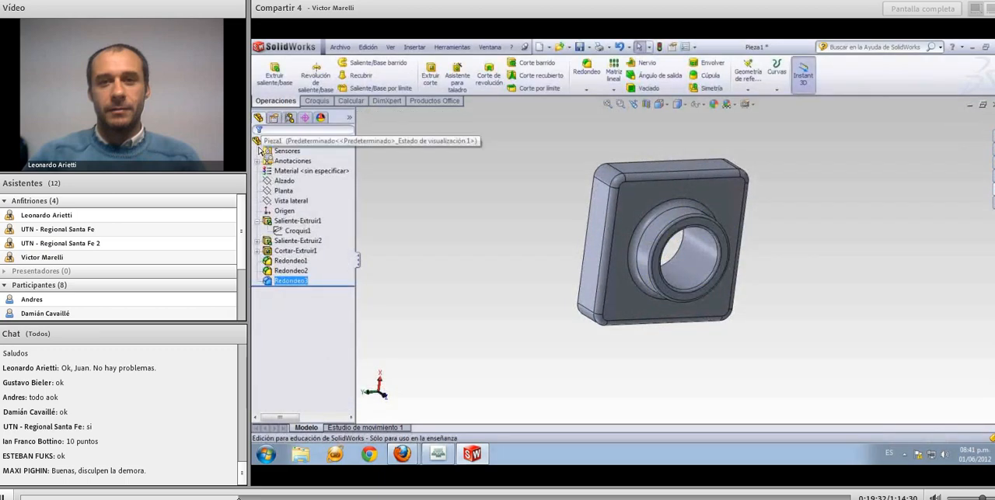
left_click(473, 231)
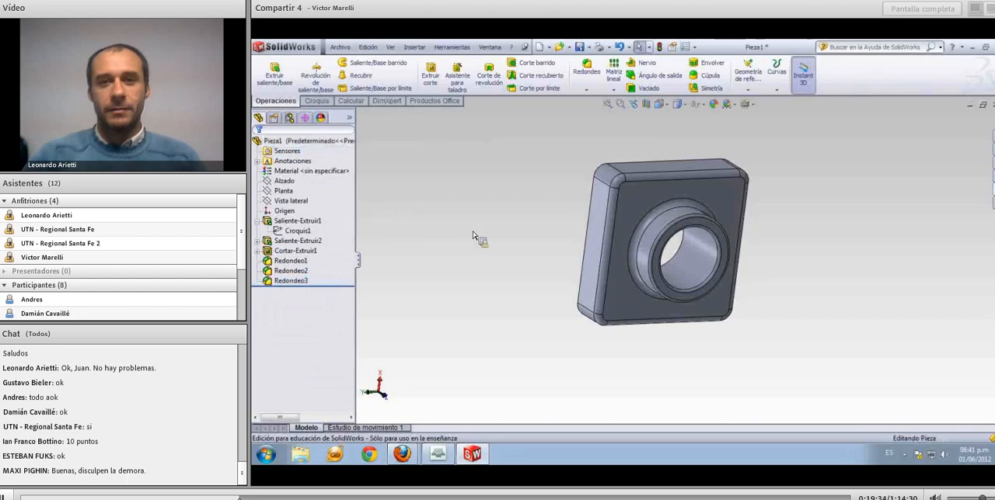
Shell the part with a 2 mm wall thickness, removing the block's flat face opposite the boss
middle_click_drag(473, 232, 486, 278)
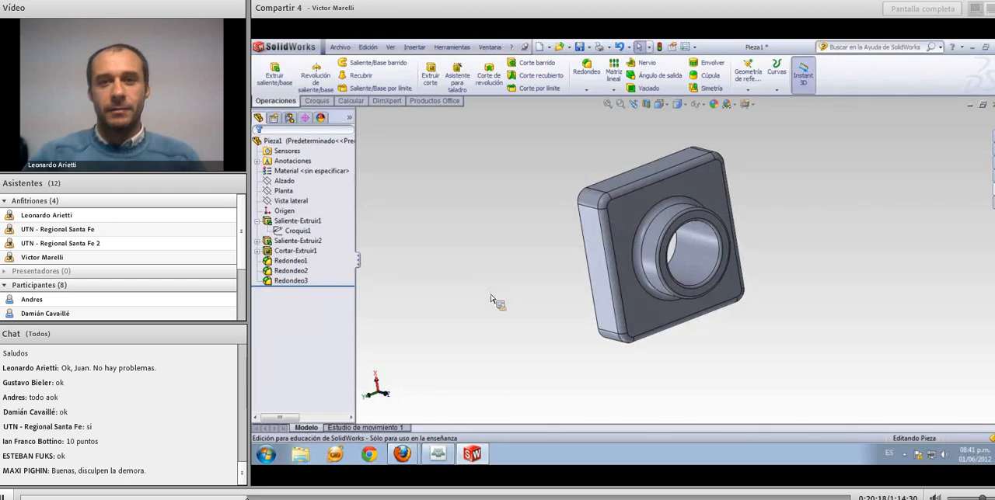
middle_click_drag(508, 298, 480, 303)
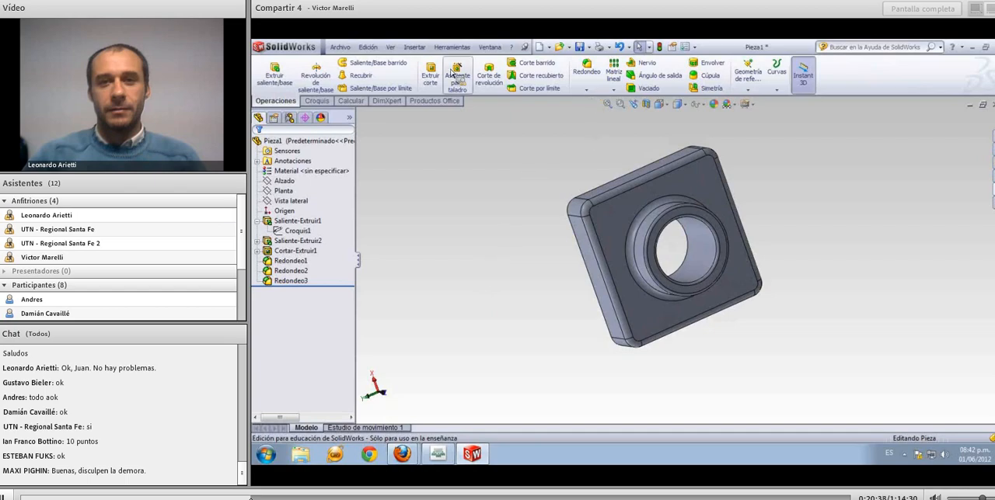
left_click(649, 89)
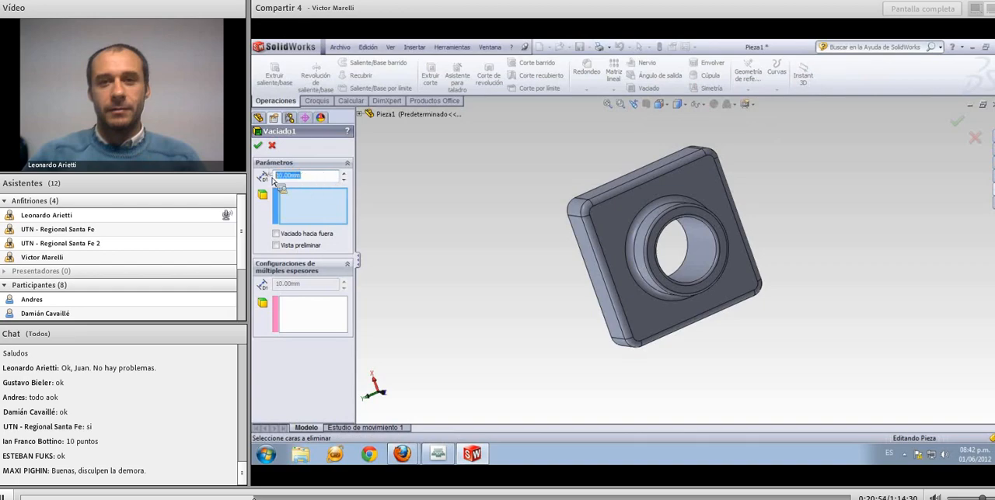
type("3")
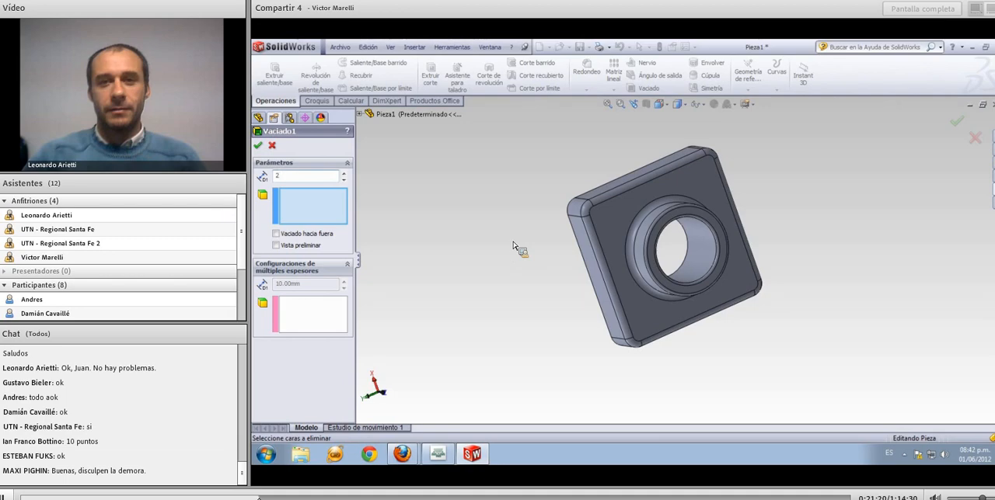
key("Return")
middle_click_drag(513, 242, 604, 247)
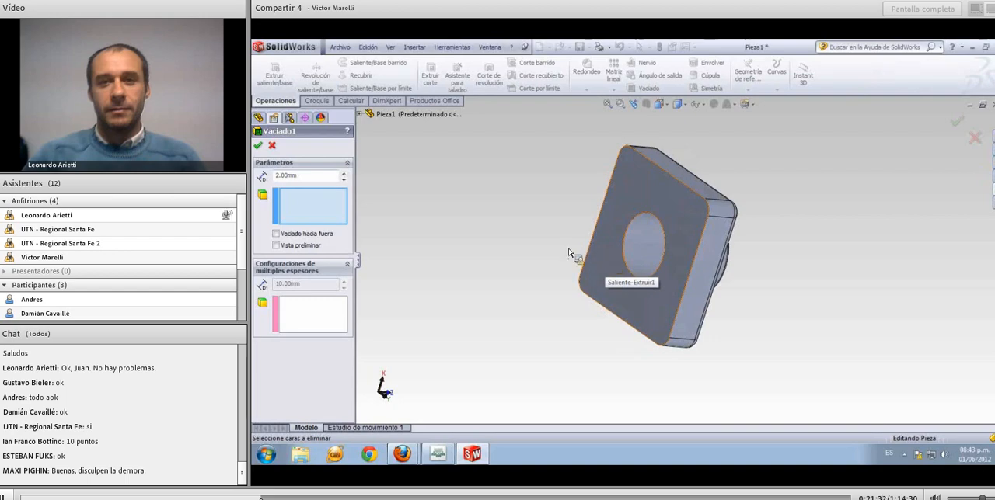
left_click(609, 263)
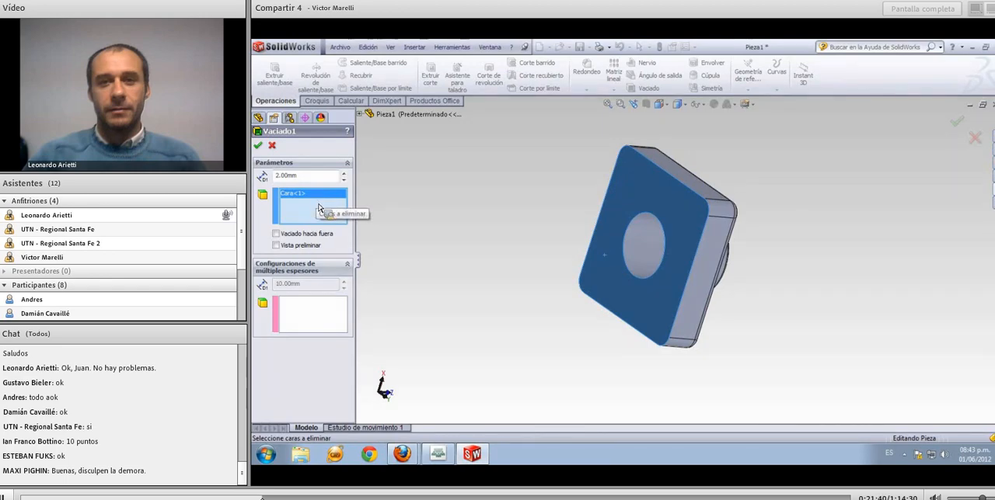
left_click(258, 146)
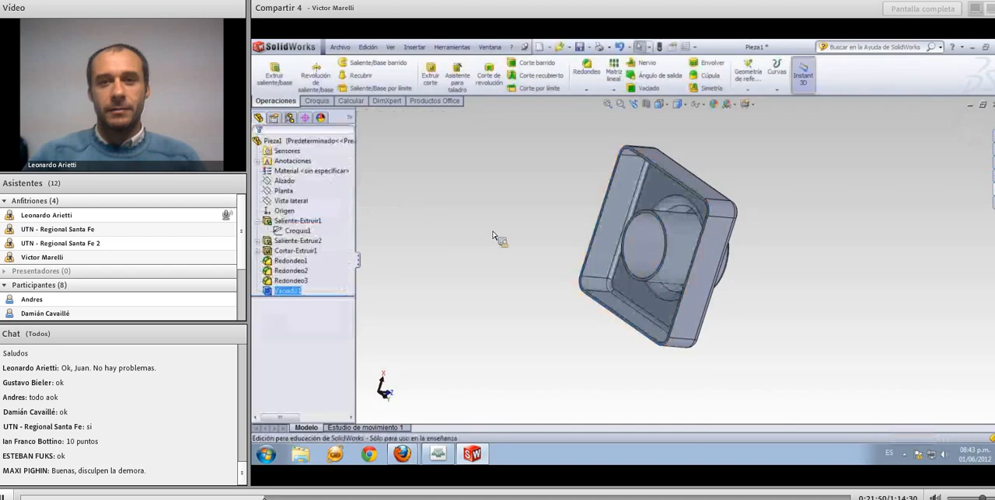
Clear the selection and collapse the first extrusion's entry in the feature tree
middle_click_drag(509, 245, 525, 259)
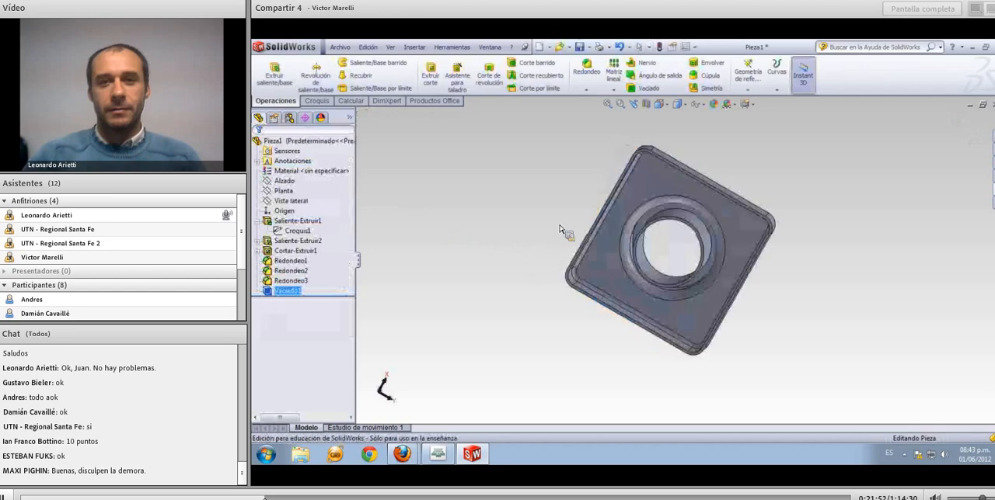
middle_click_drag(567, 231, 426, 271)
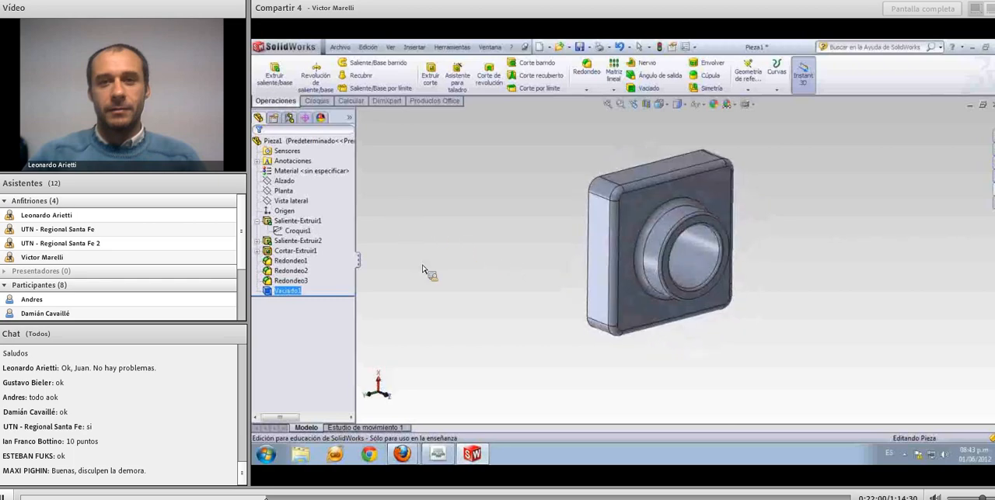
left_click(421, 267)
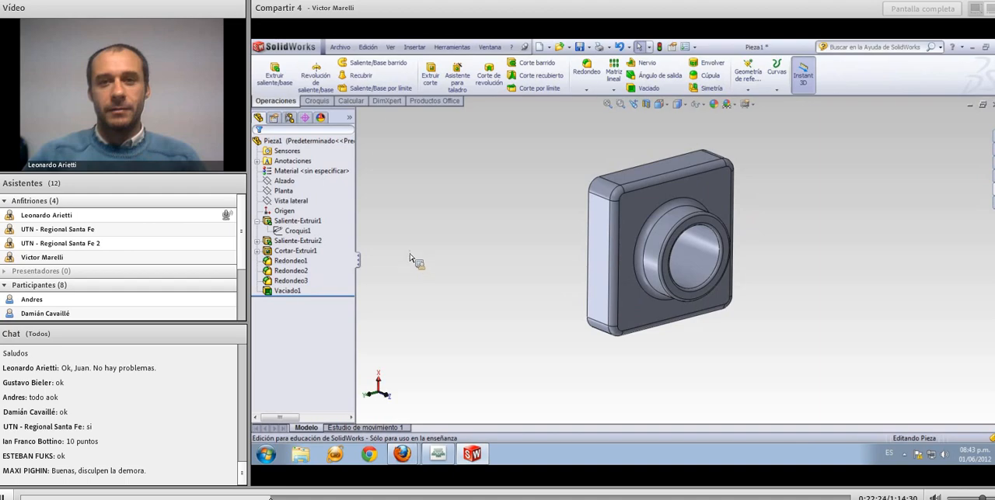
left_click(257, 221)
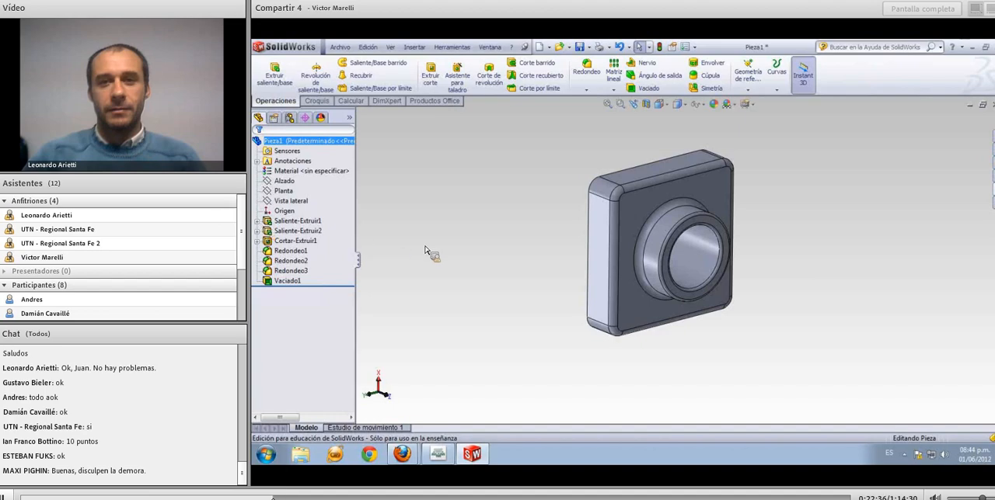
left_click(311, 222)
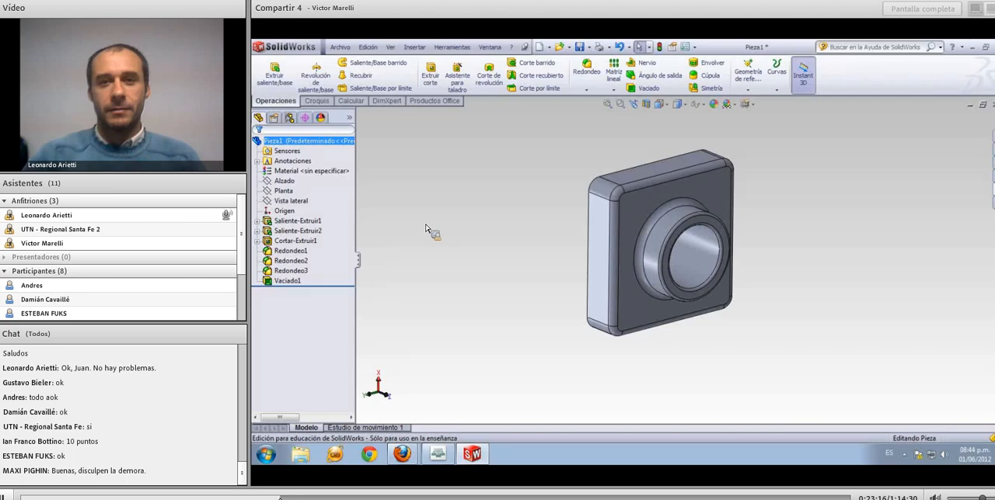
Display a section view on the Vista lateral plane with a 60 mm offset, cutting through the middle of the part
middle_click_drag(446, 231, 438, 278)
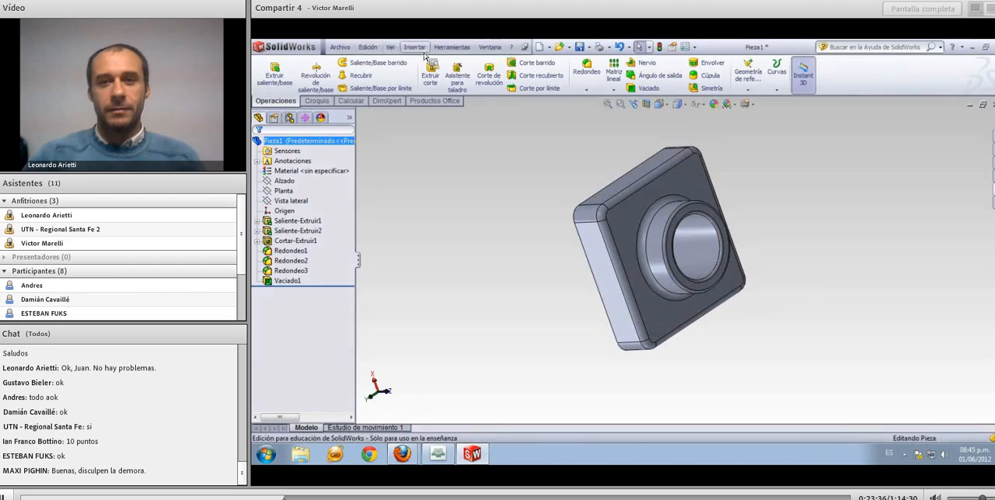
left_click(391, 50)
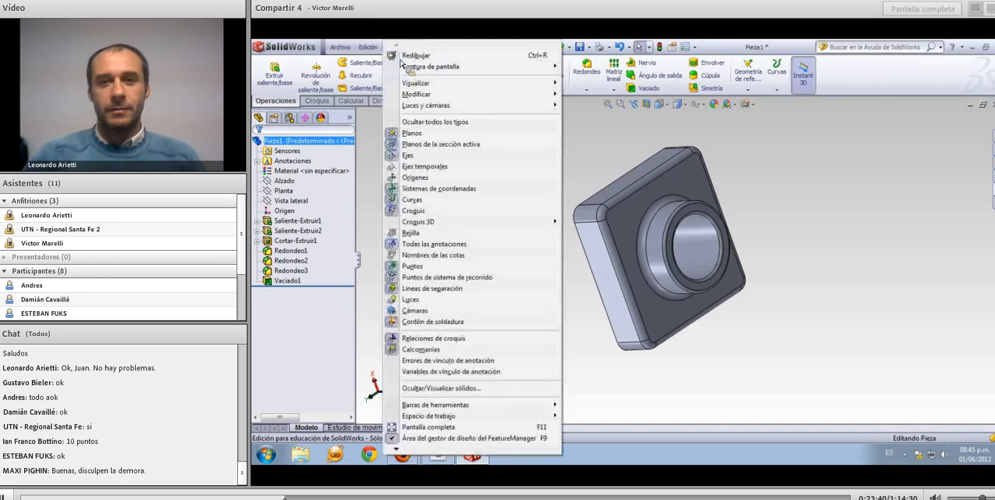
mouse_move(430, 86)
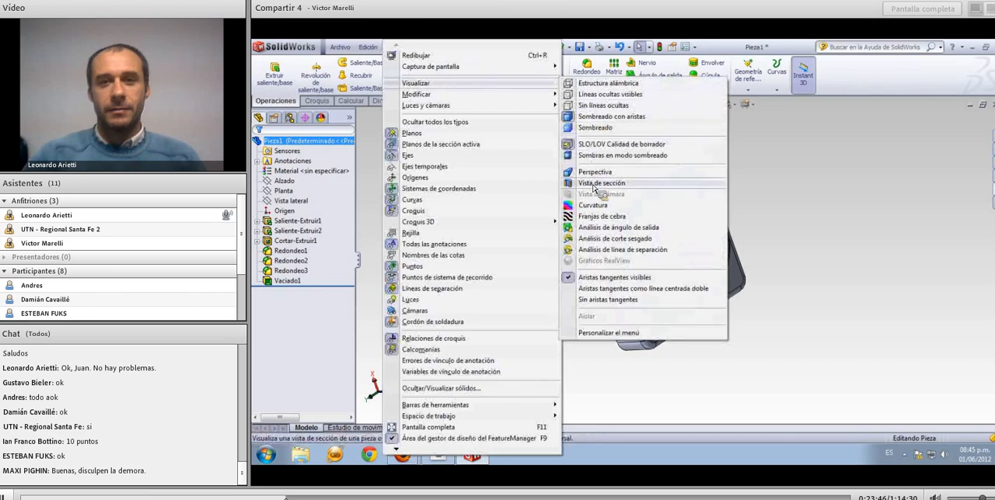
left_click(593, 184)
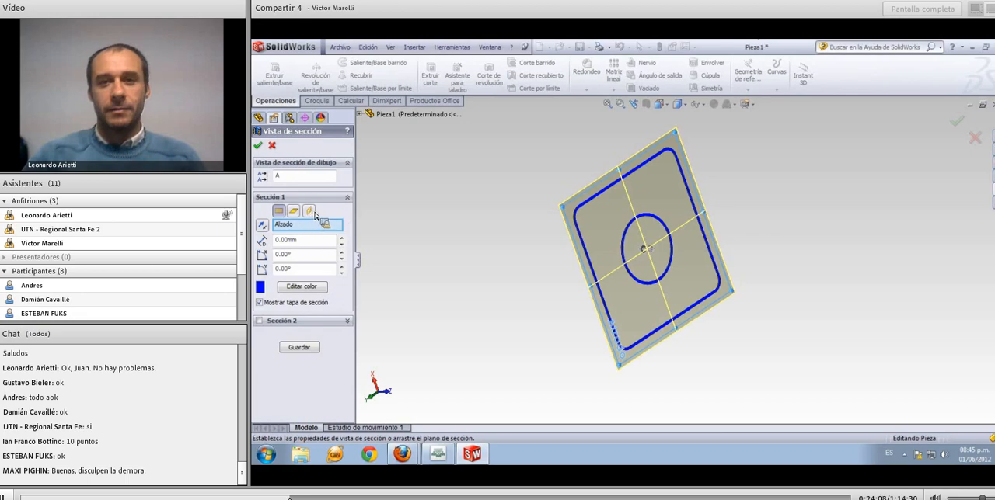
left_click(311, 212)
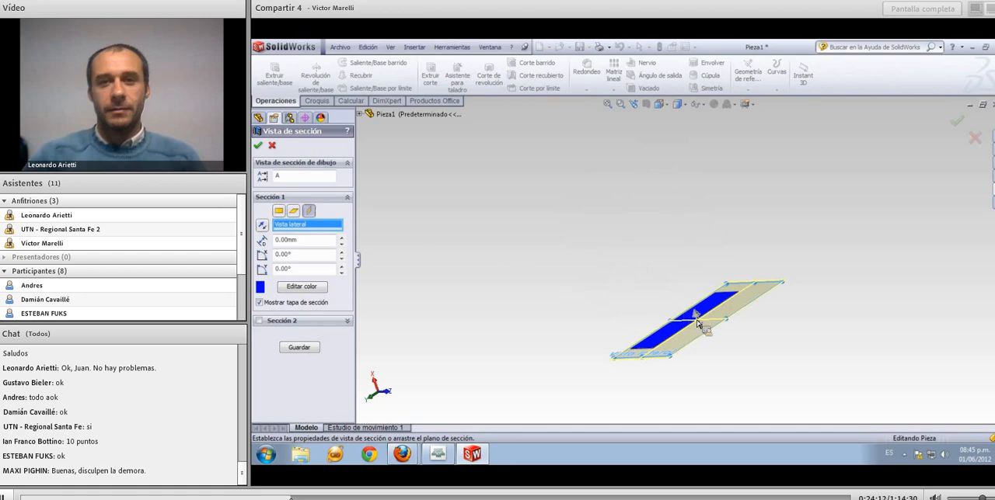
left_click_drag(697, 323, 675, 240)
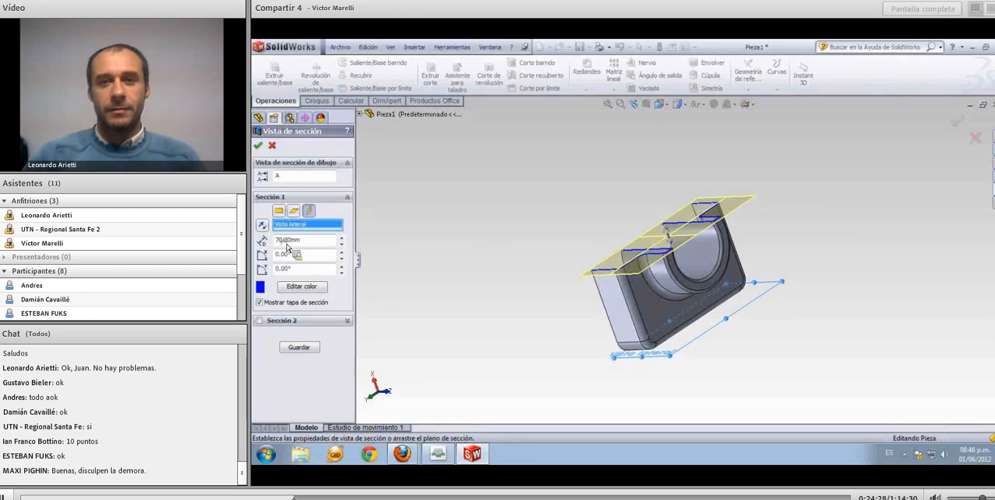
left_click_drag(289, 240, 271, 247)
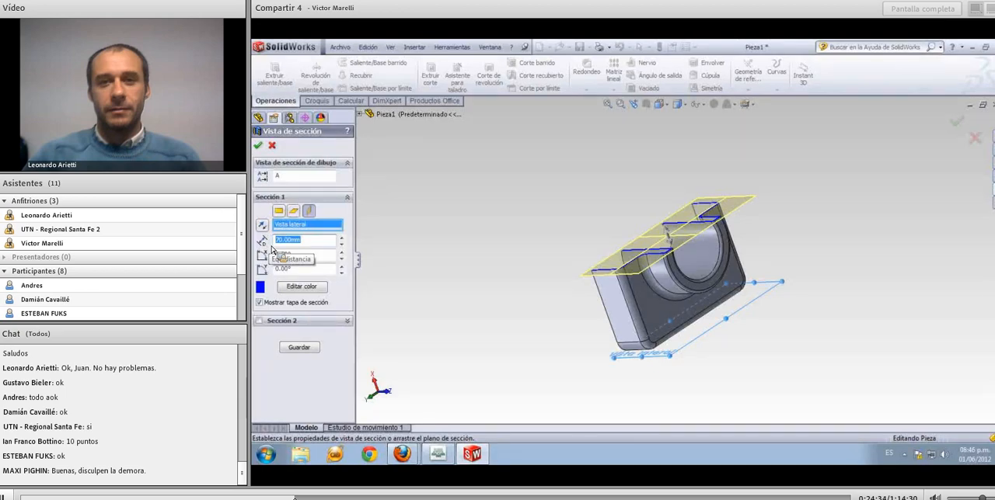
type("60")
key("Return")
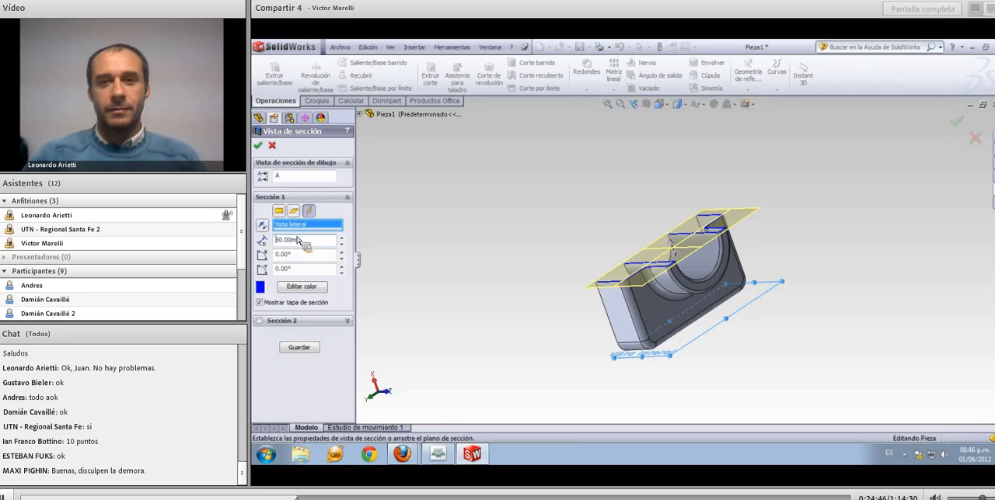
middle_click_drag(429, 268, 469, 371)
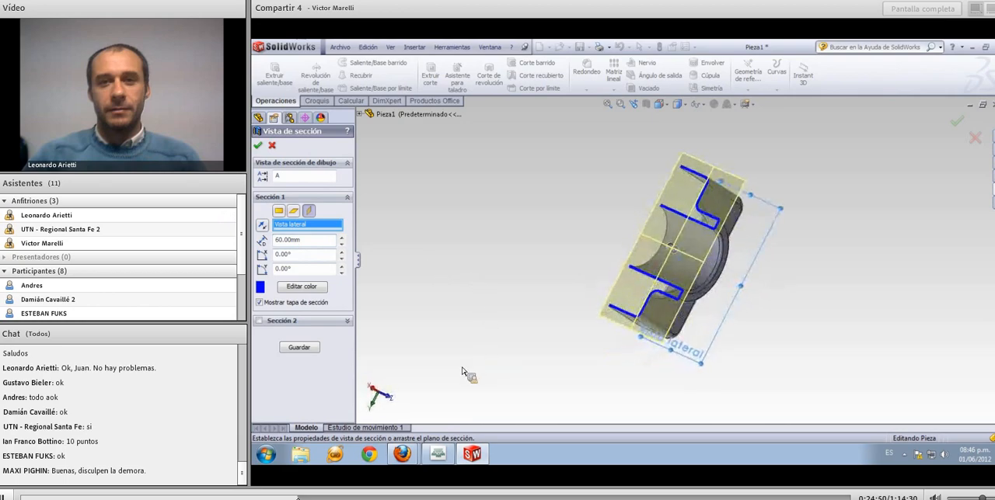
middle_click_drag(526, 270, 505, 299)
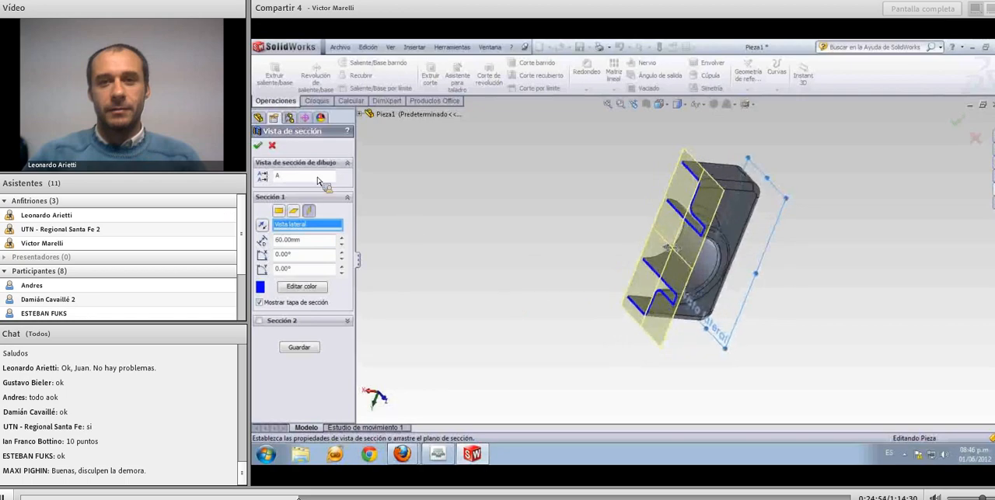
left_click(258, 146)
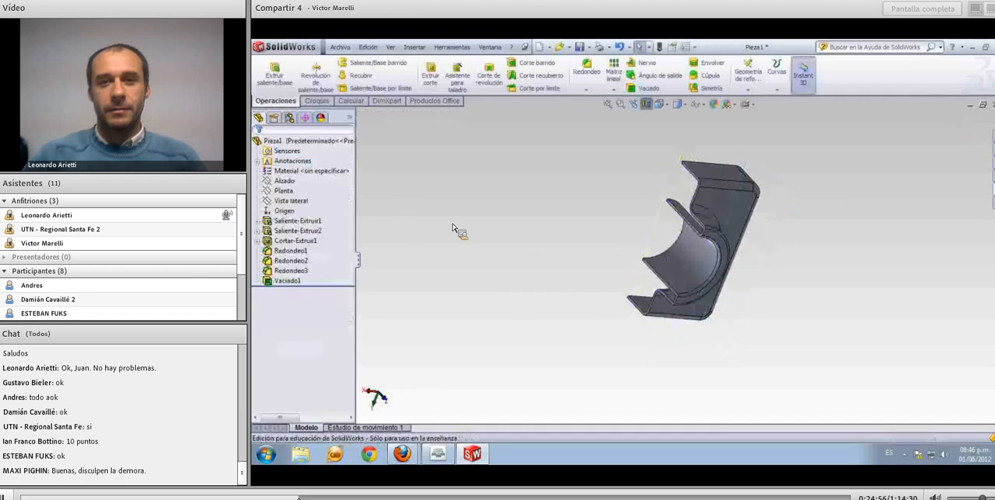
Examine the sectioned part, highlight the first extrusion, and turn off the section view
middle_click_drag(623, 238, 623, 283)
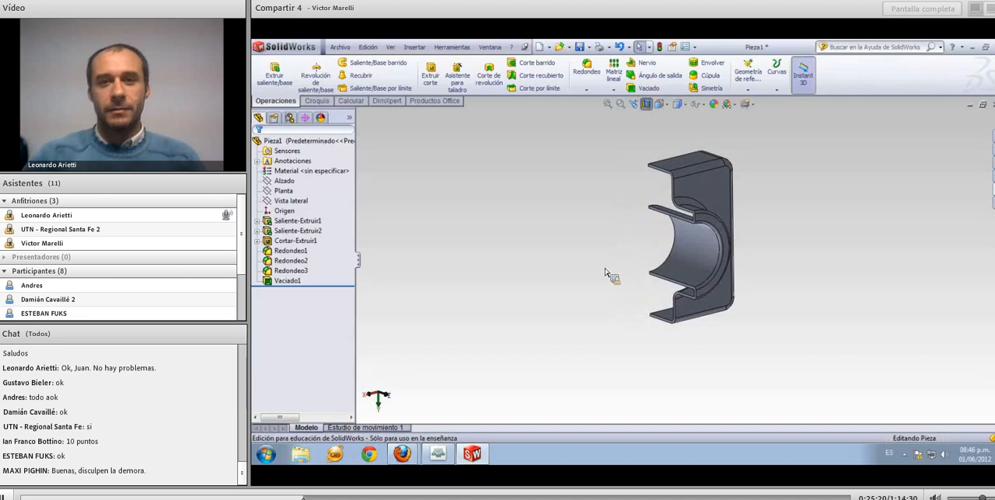
left_click(314, 222)
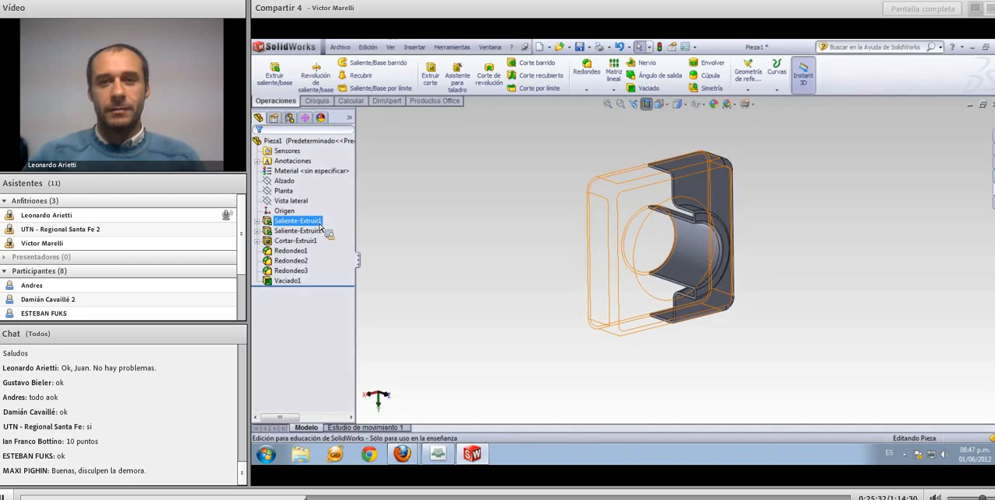
left_click(495, 219)
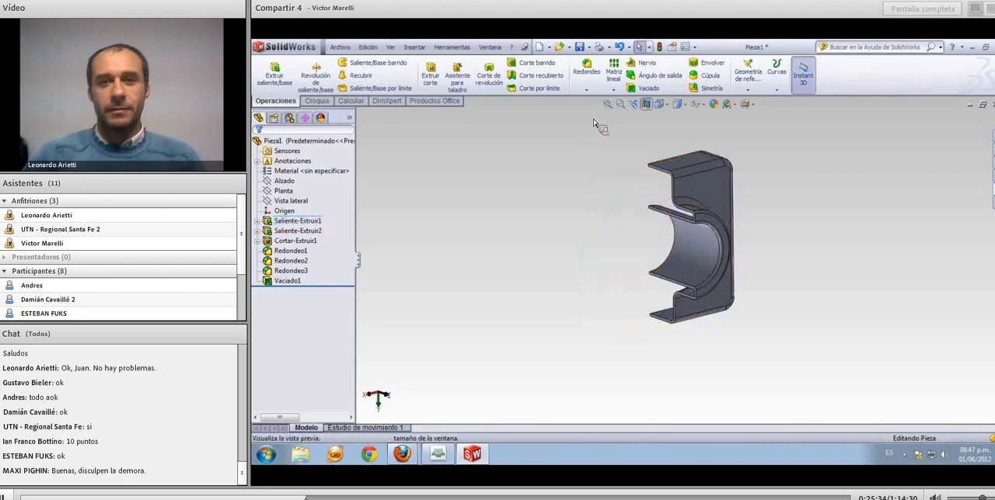
left_click(649, 108)
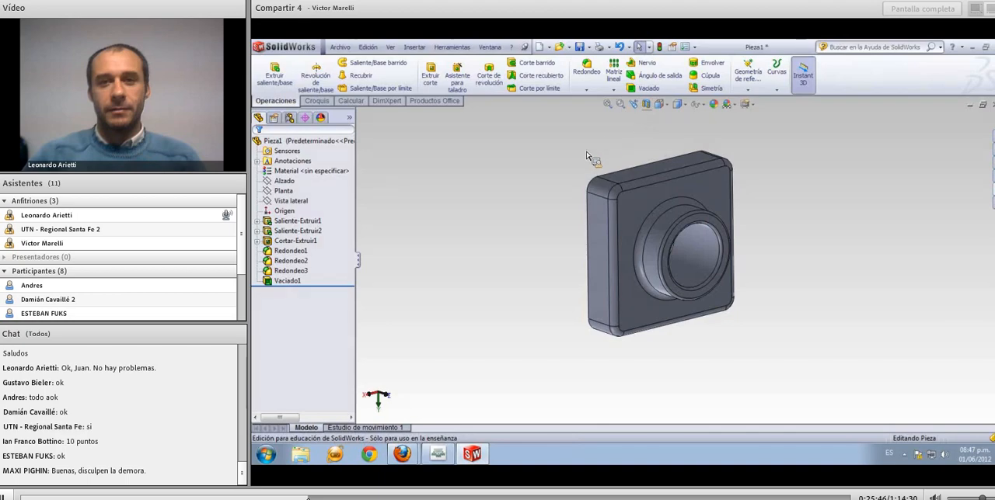
middle_click_drag(586, 151, 580, 174)
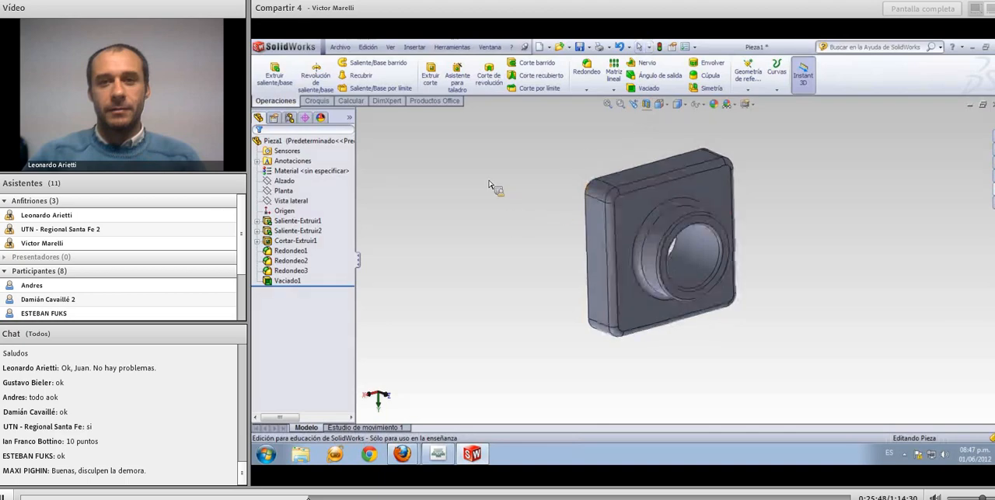
middle_click_drag(490, 183, 497, 143)
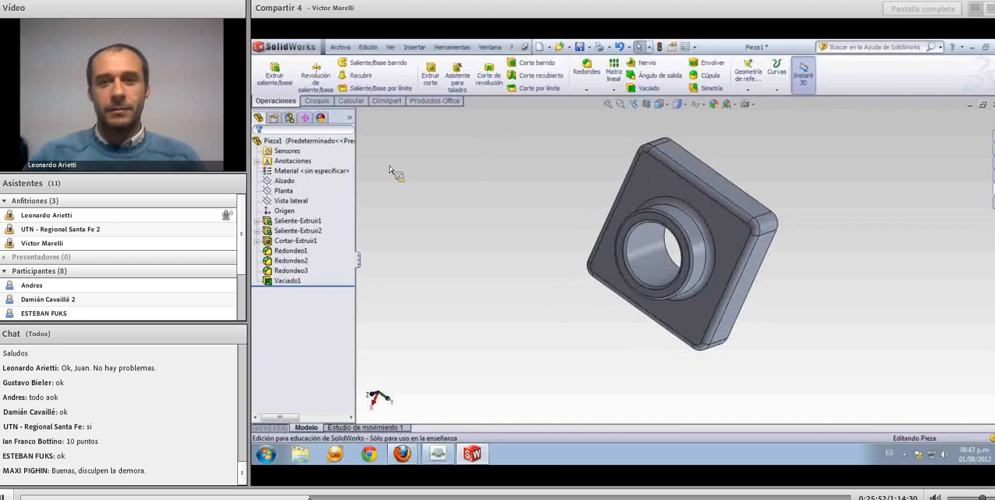
left_click(299, 262)
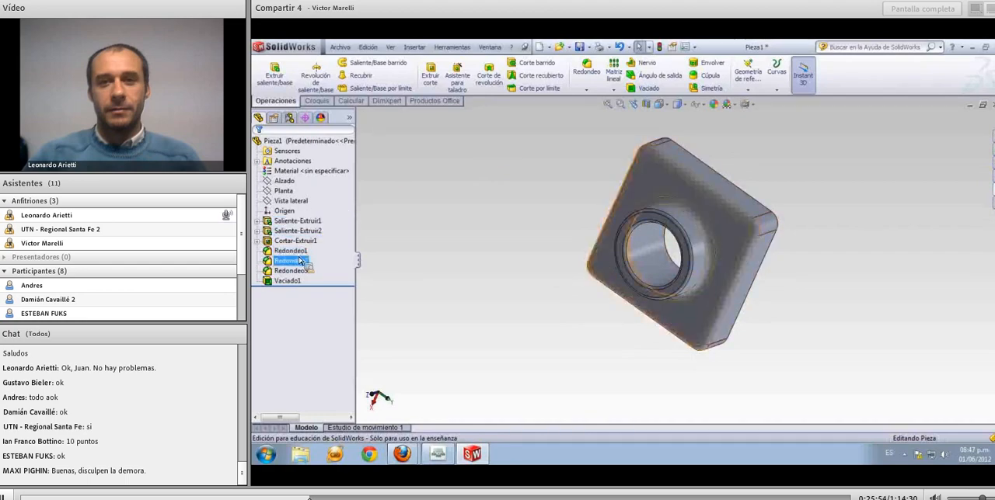
left_click_drag(299, 262, 513, 219)
middle_click_drag(513, 219, 565, 342)
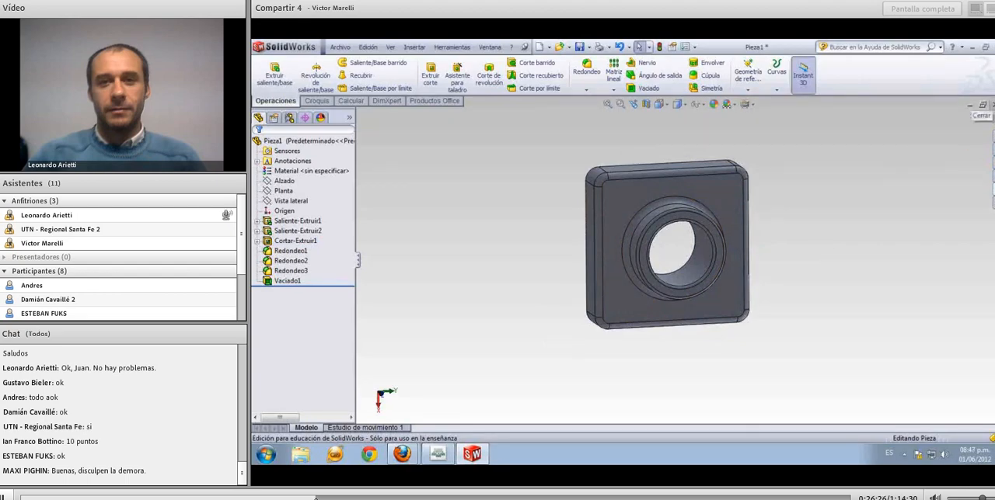
Close the part and save it to the desktop as Tp1
left_click(991, 106)
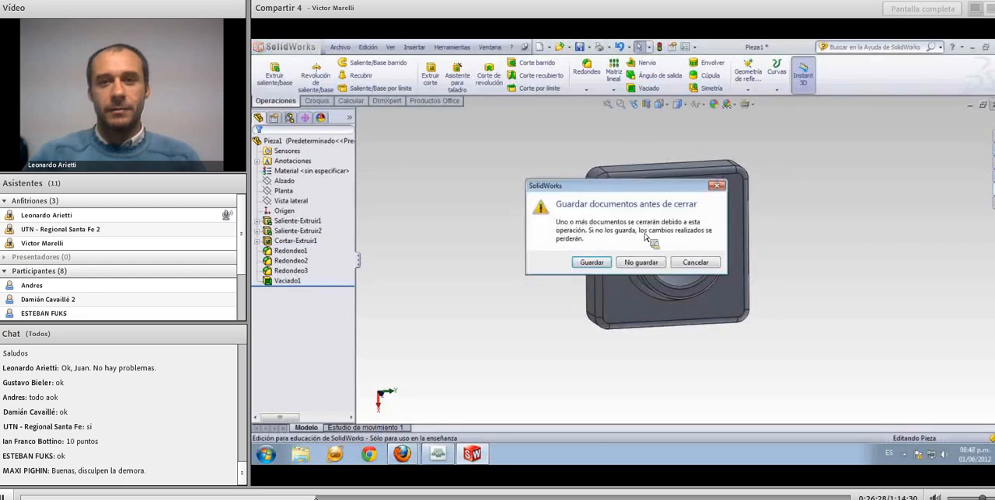
left_click(600, 264)
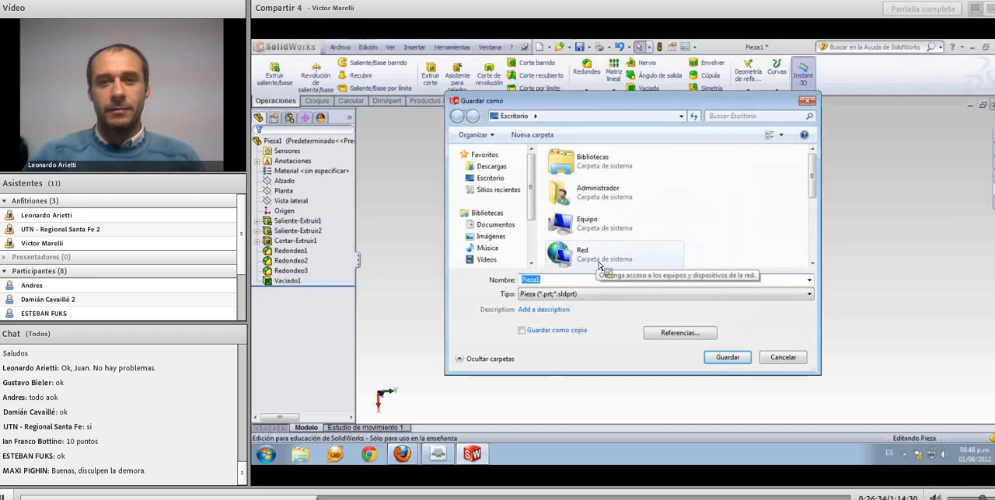
type("Ts")
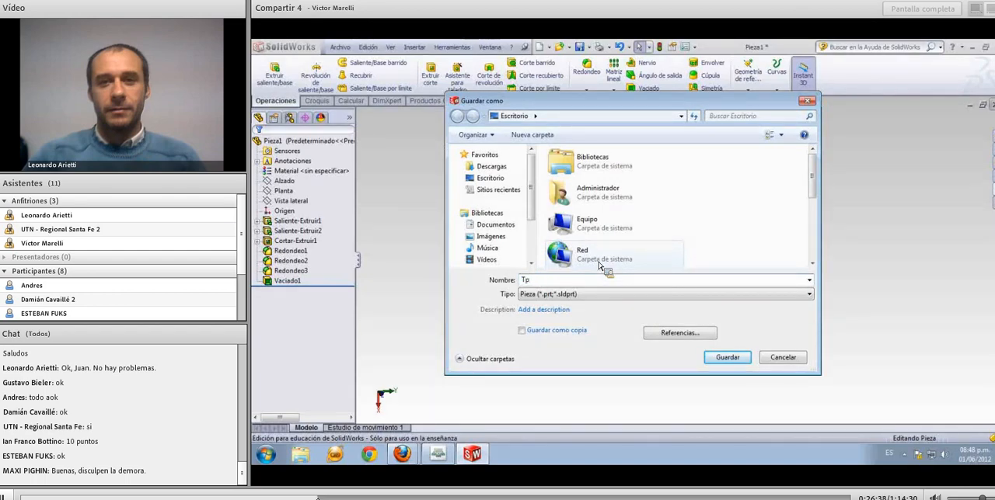
type("1")
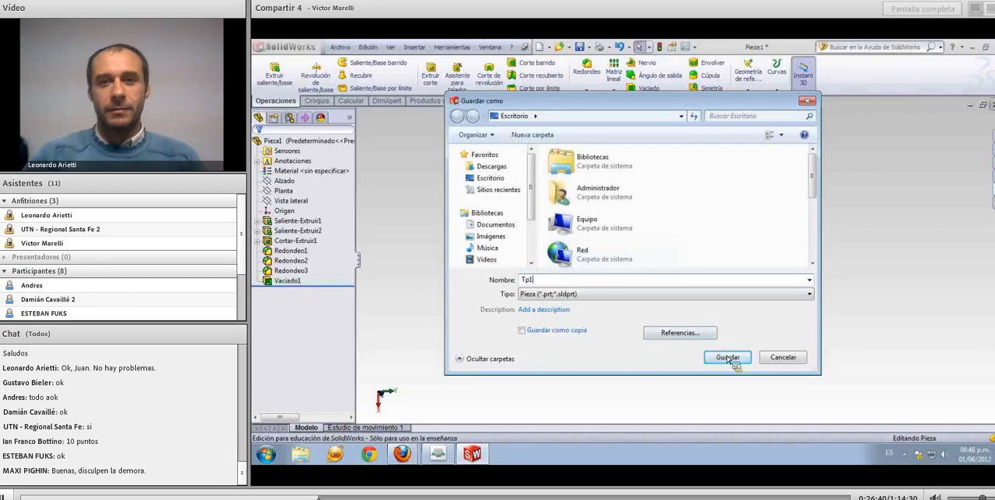
left_click(728, 358)
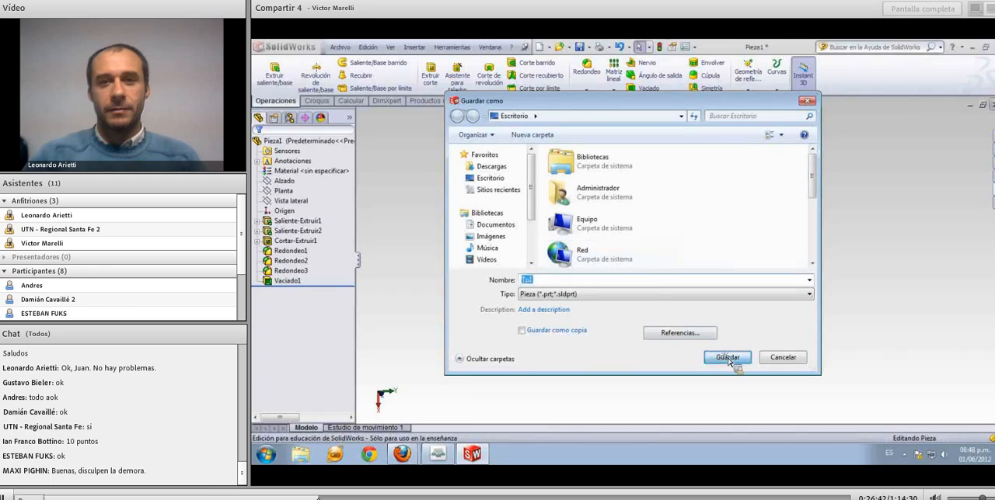
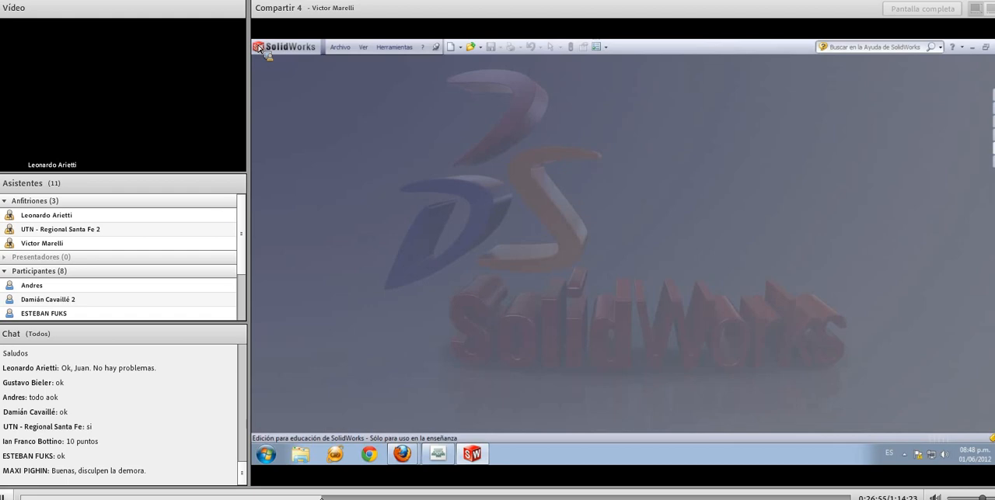
left_click_drag(982, 499, 976, 498)
Create a new part document and open a sketch on the Alzado plane
left_click(450, 48)
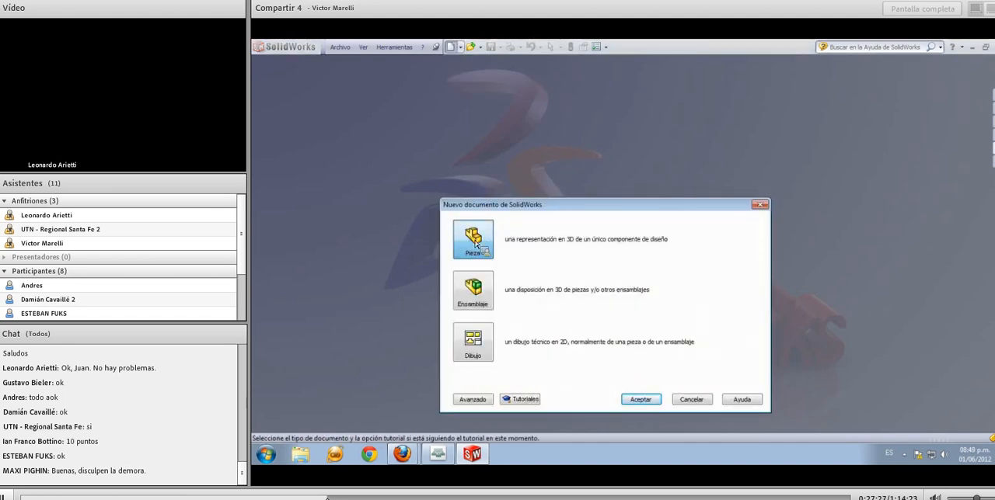
left_click(644, 402)
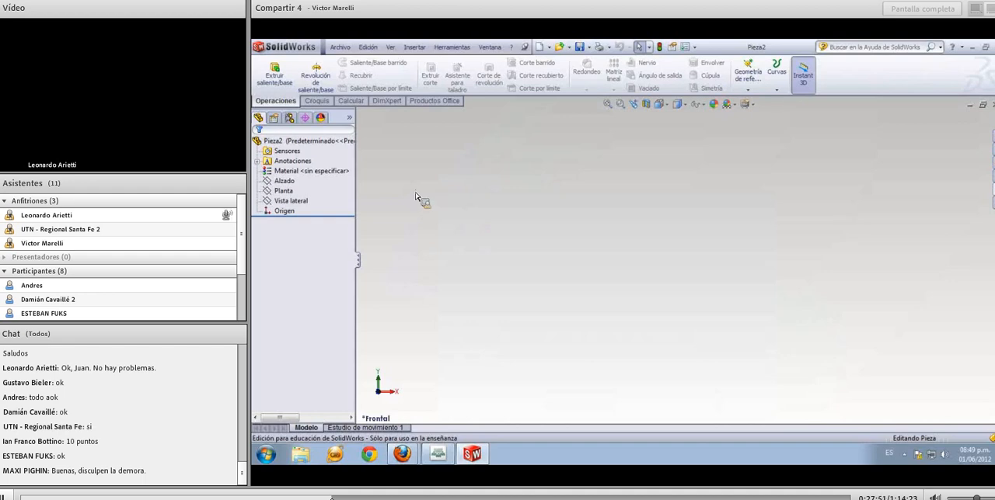
left_click(287, 182)
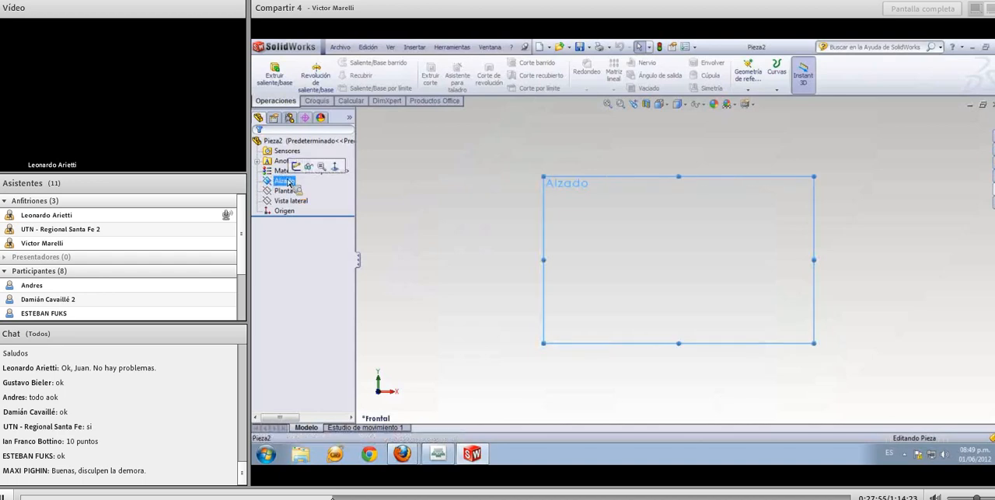
left_click(313, 103)
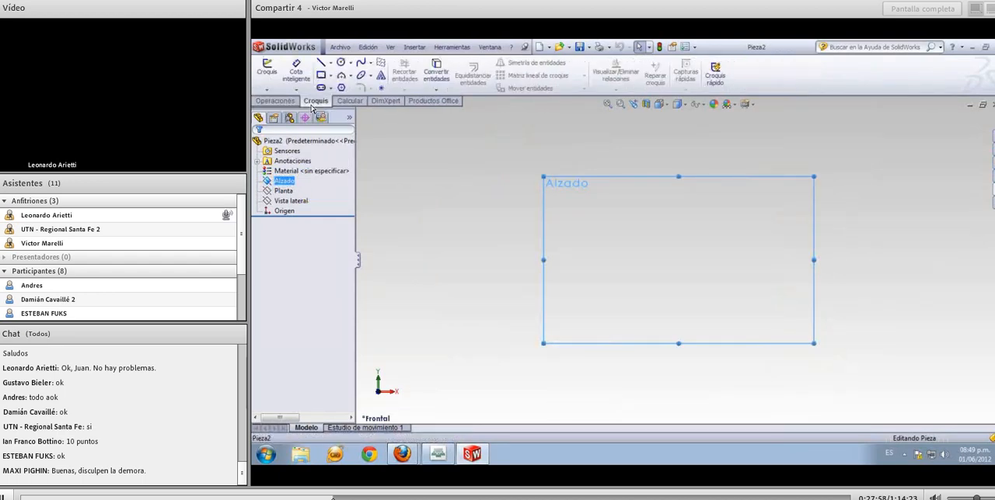
left_click(267, 72)
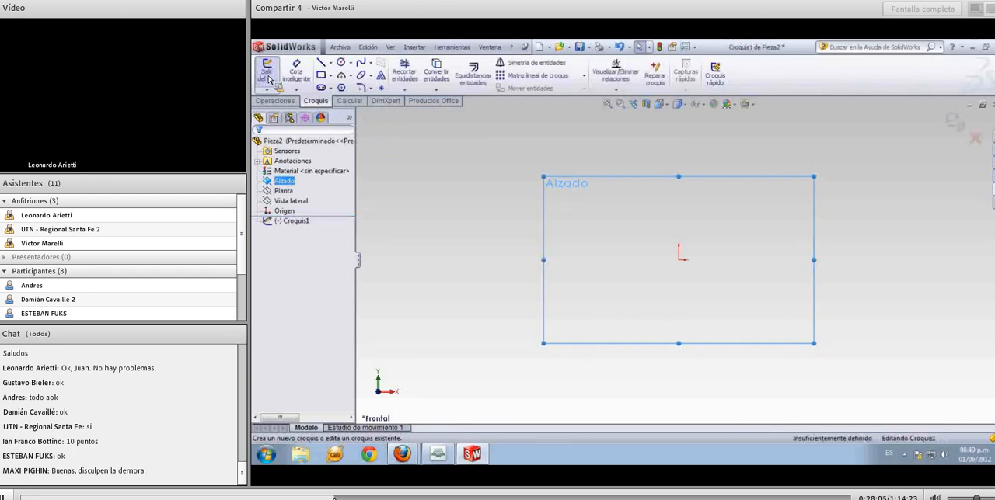
Sketch a corner rectangle about 97 mm wide and 83 mm high, starting at the origin
left_click(321, 76)
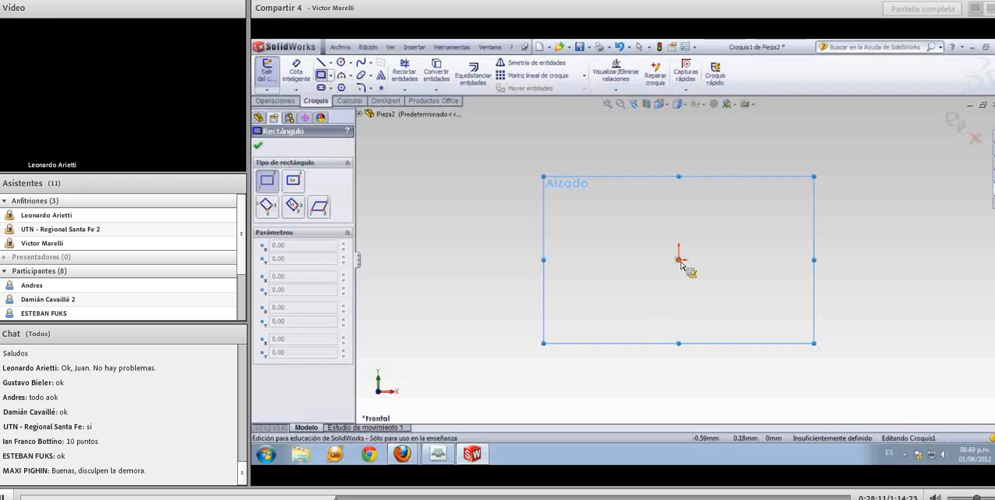
left_click(679, 260)
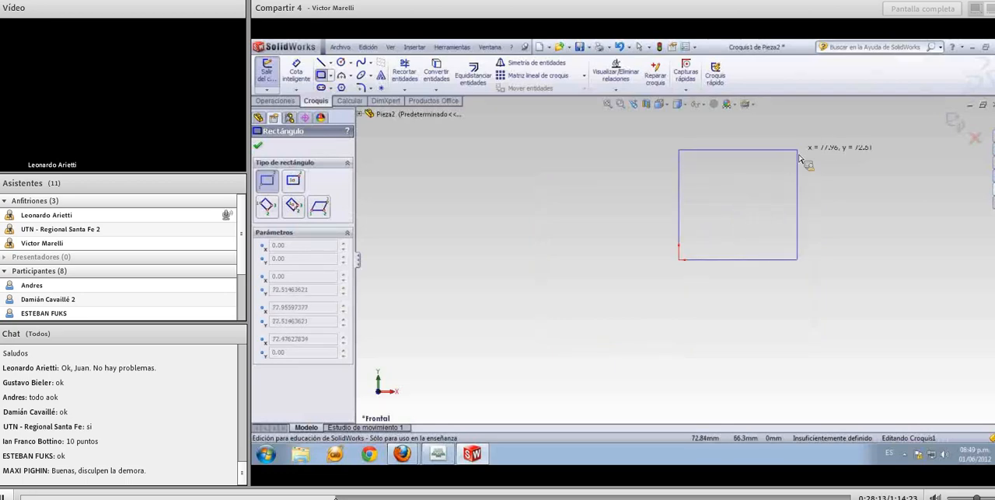
left_click(827, 134)
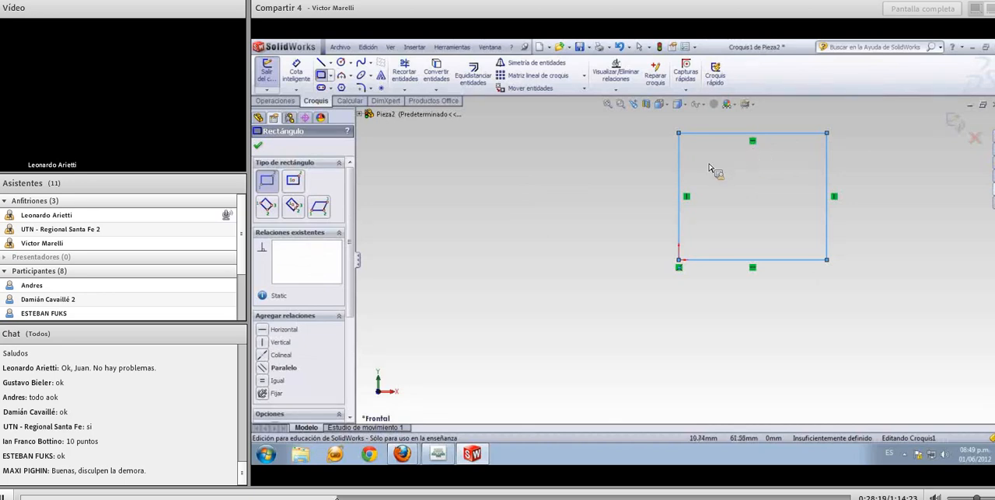
Dimension the rectangle's lower horizontal edge to 120 mm
left_click(296, 76)
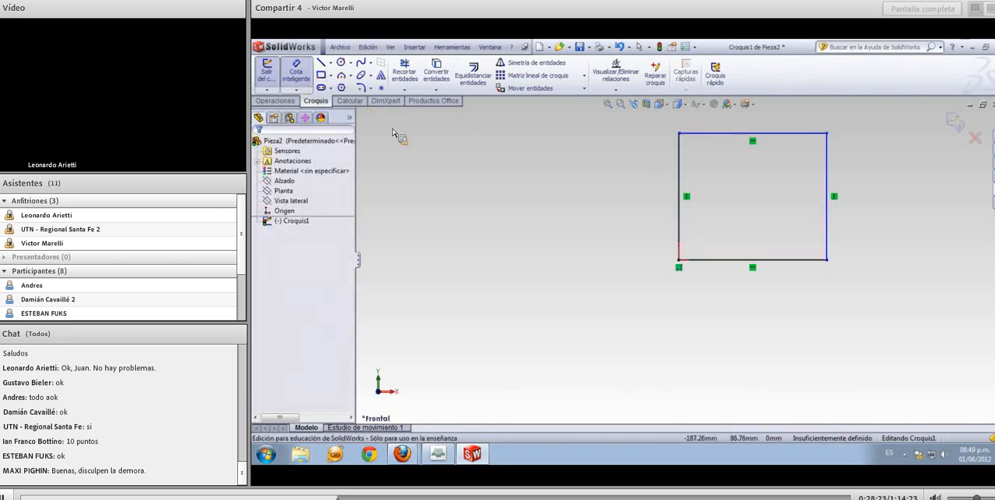
left_click(719, 263)
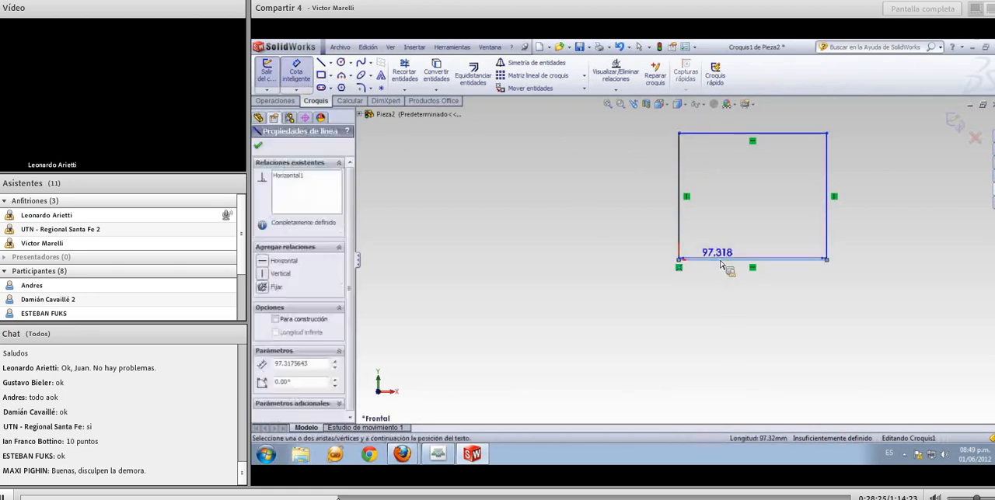
left_click(765, 324)
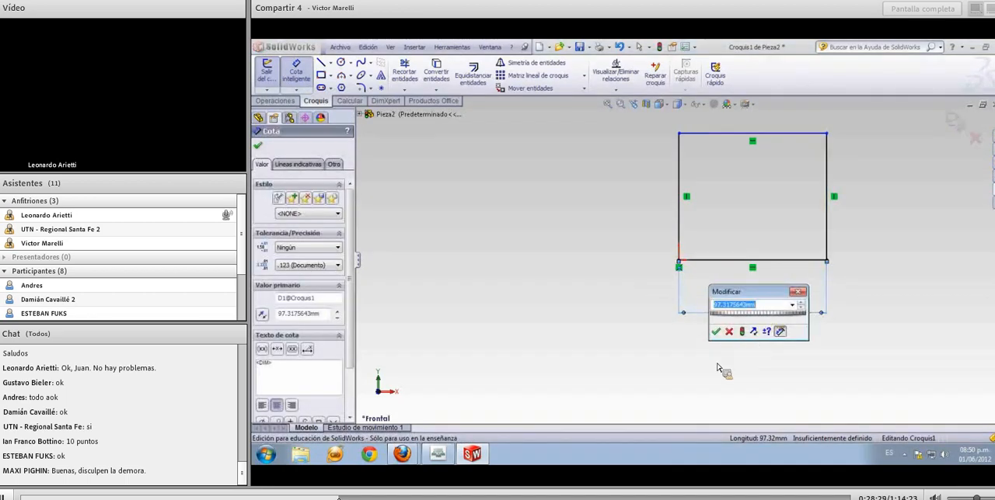
type("120")
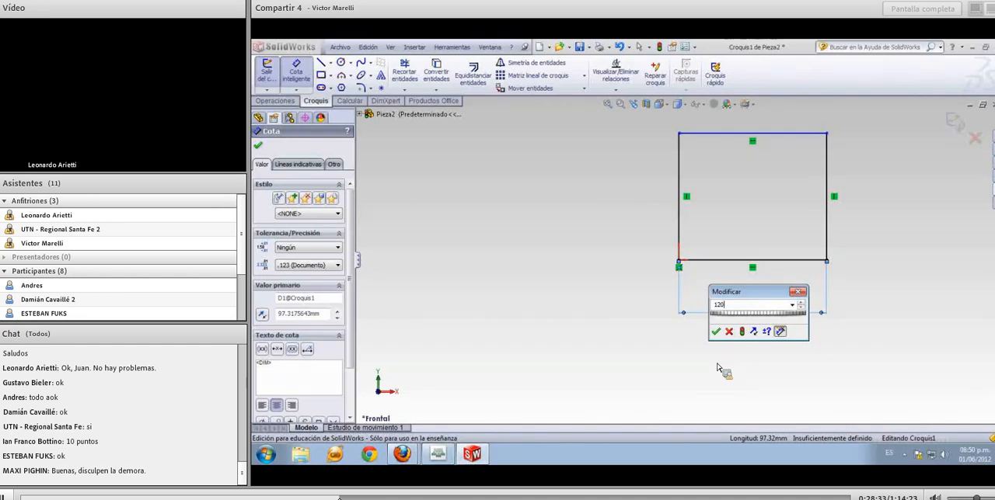
key("Return")
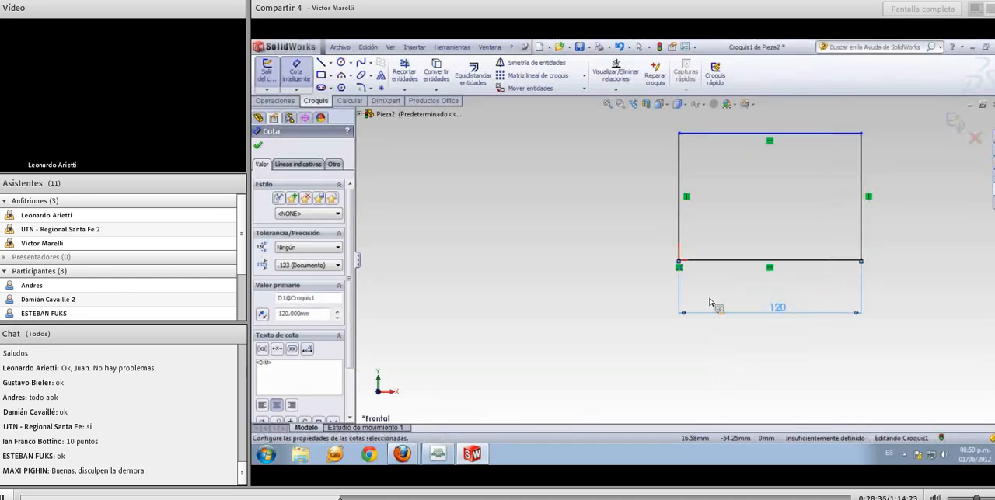
Dimension the rectangle's vertical edge at the origin to 120 mm
left_click(680, 221)
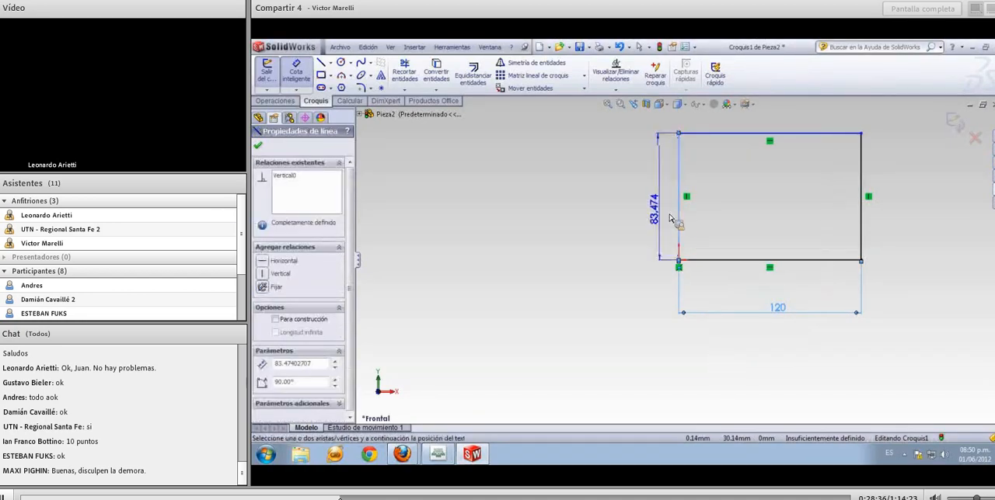
left_click(627, 203)
type("120")
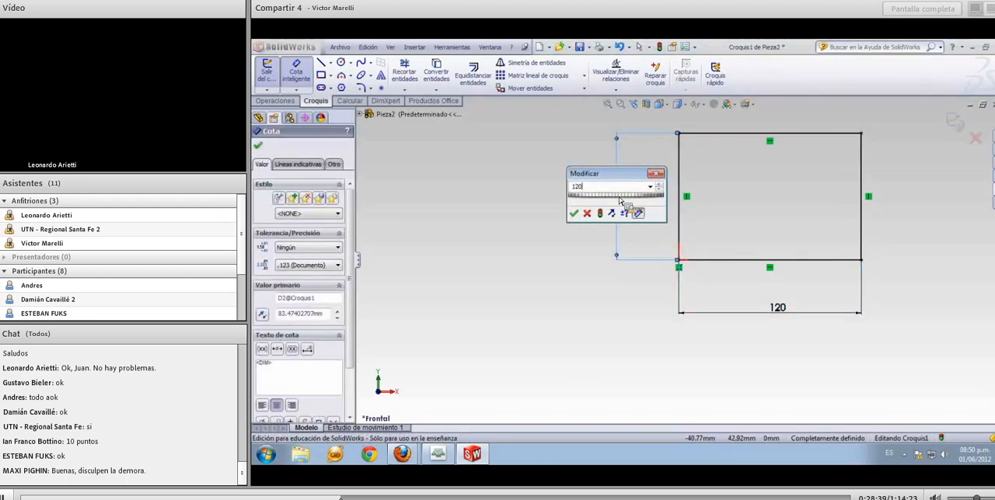
key("Return")
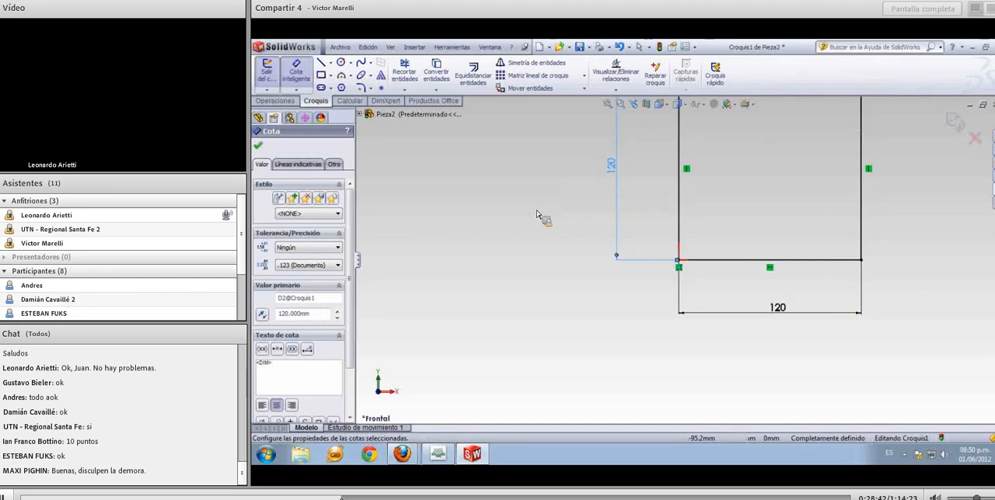
Extrude the square sketch as a solid boss to a blind depth of 90 mm
left_click(390, 47)
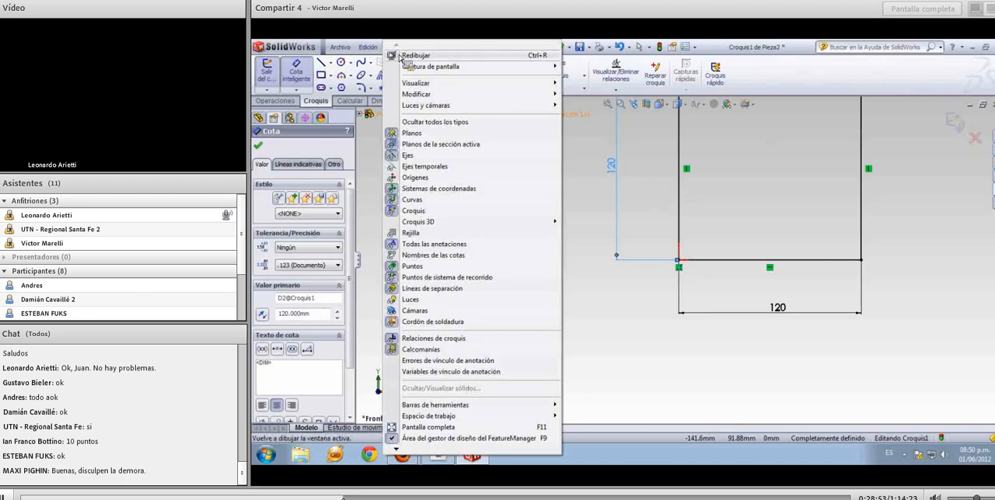
mouse_move(433, 86)
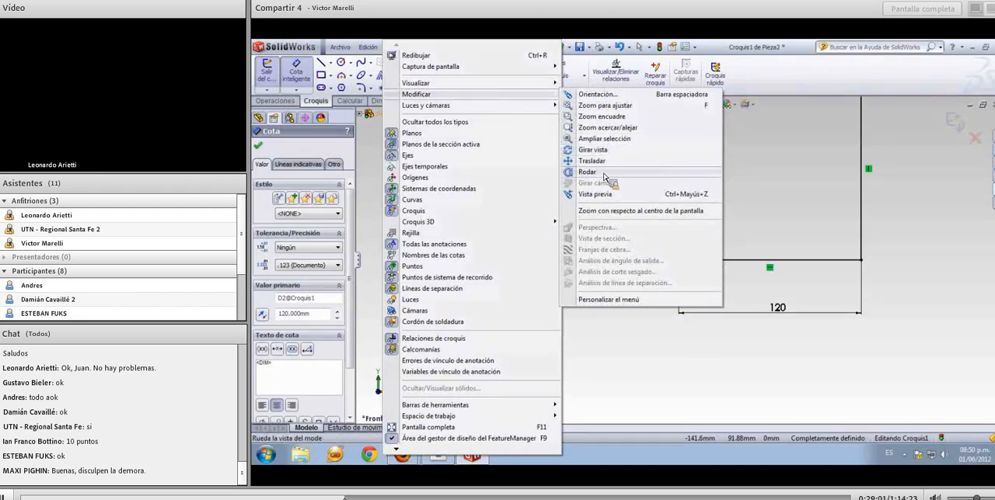
left_click(606, 106)
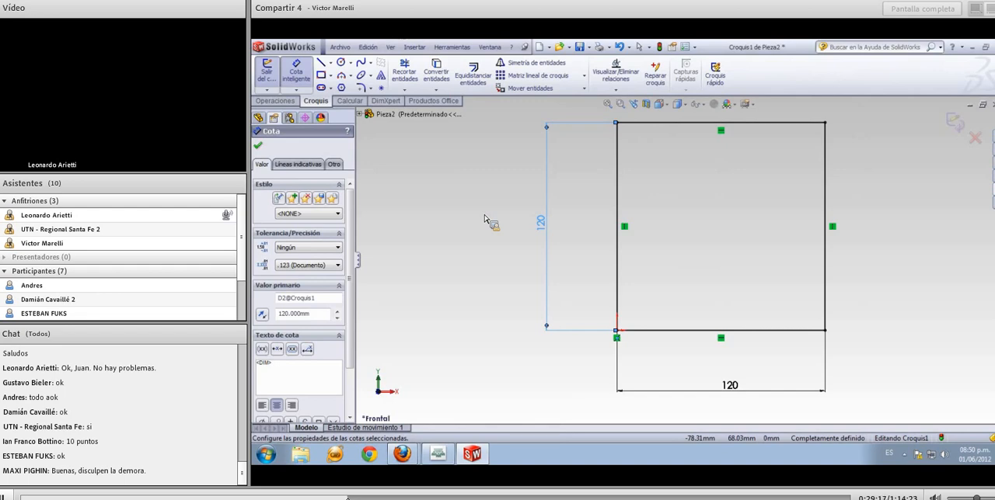
scroll(484, 219, "up", 7)
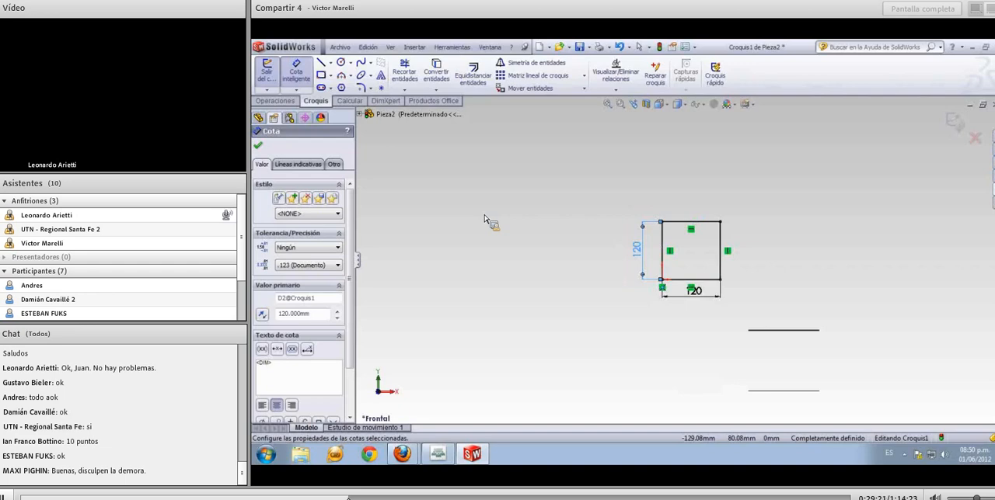
scroll(495, 220, "down", 6)
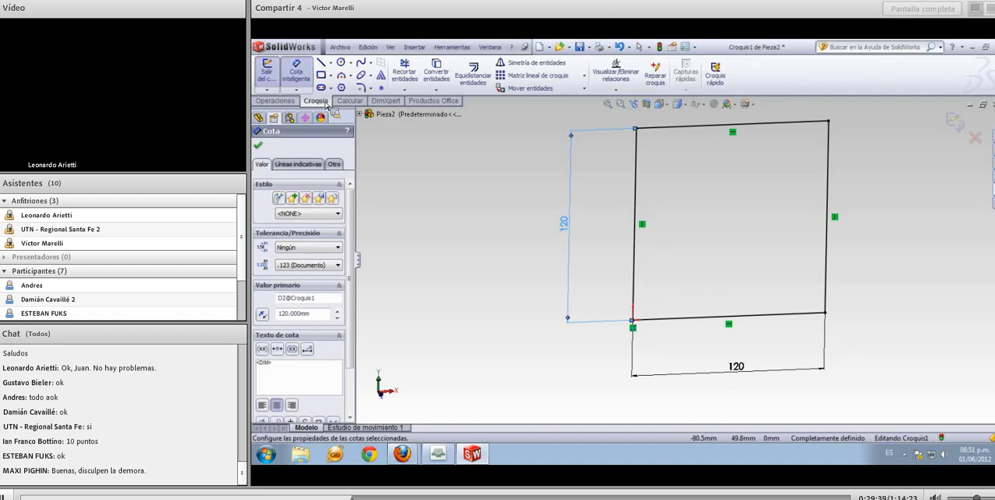
left_click(276, 101)
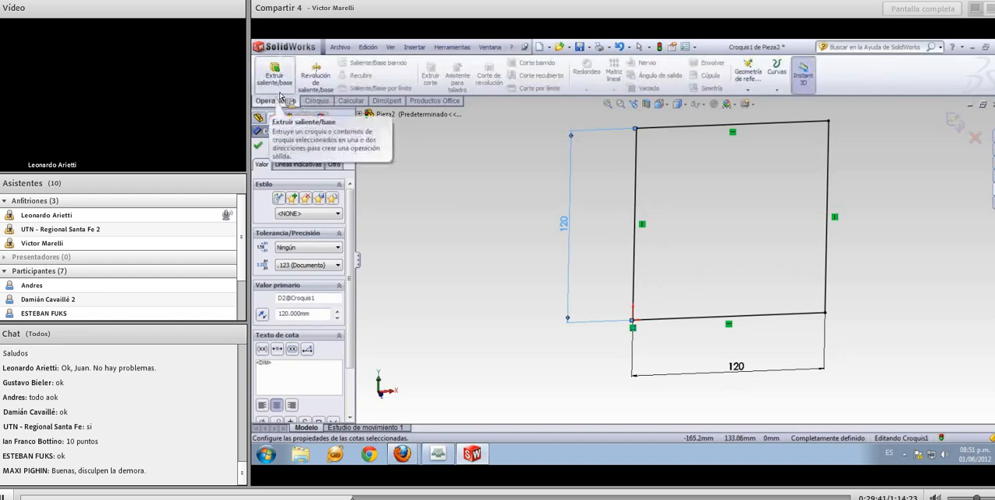
left_click(281, 82)
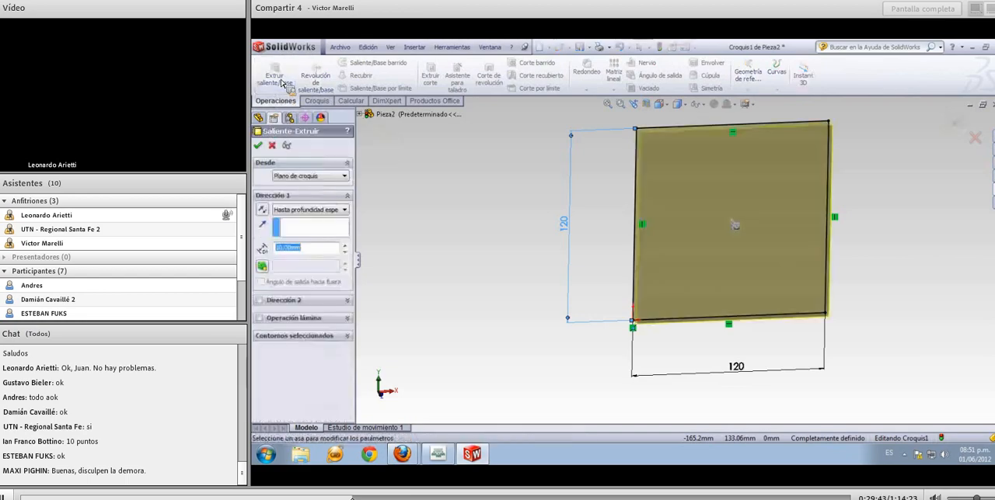
left_click(310, 249)
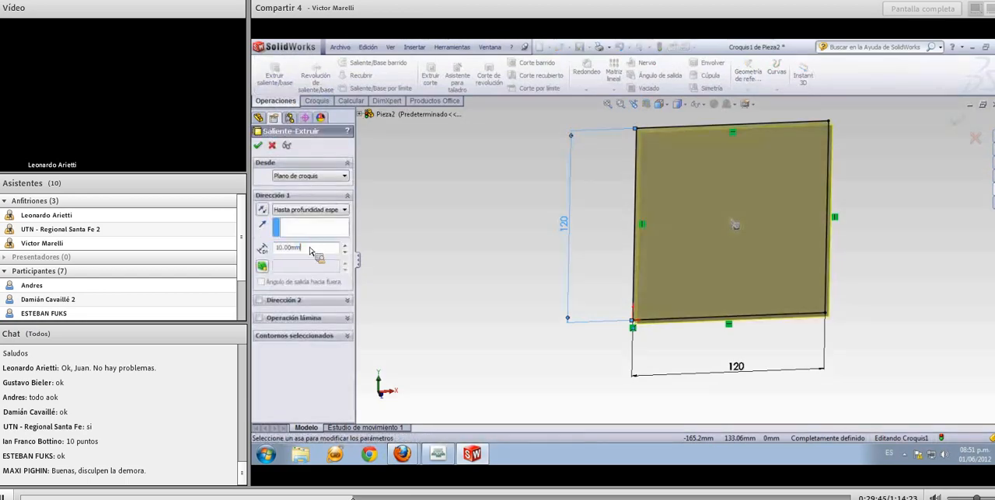
left_click_drag(303, 248, 267, 247)
type("90")
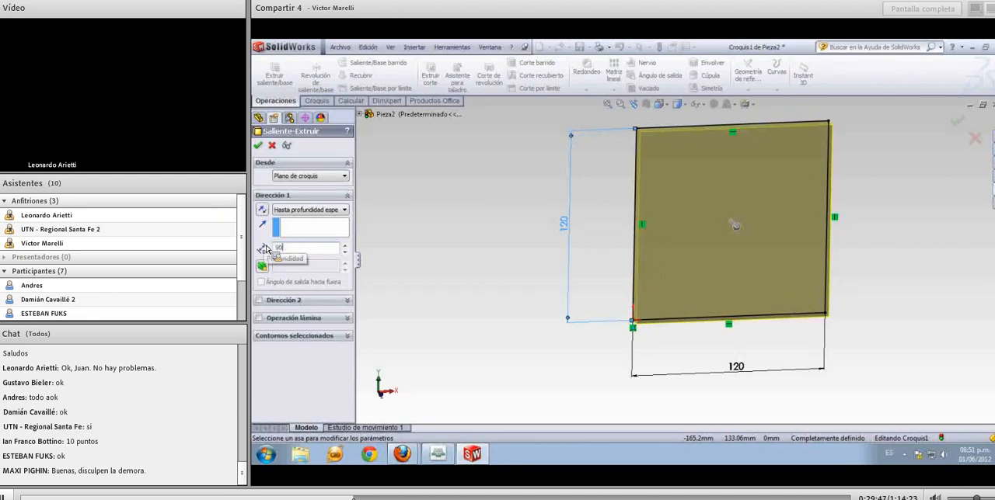
key("Return")
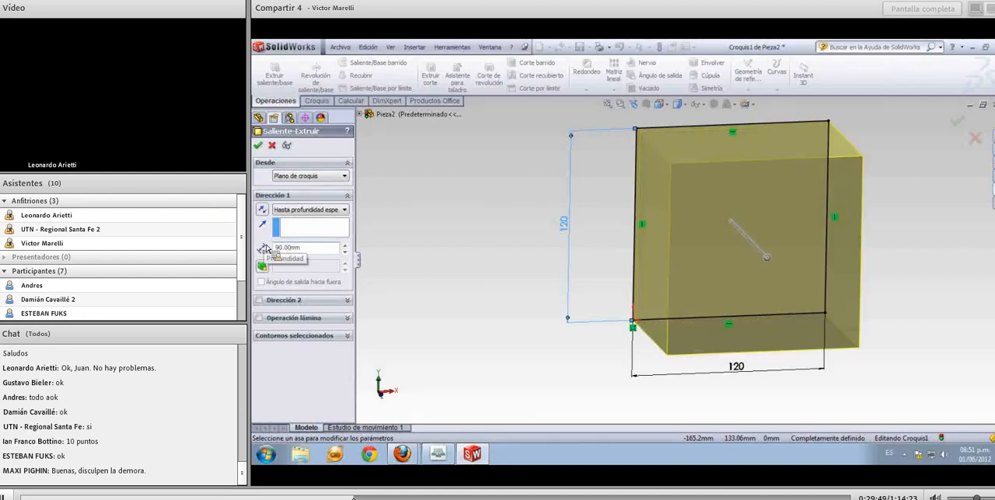
left_click(257, 145)
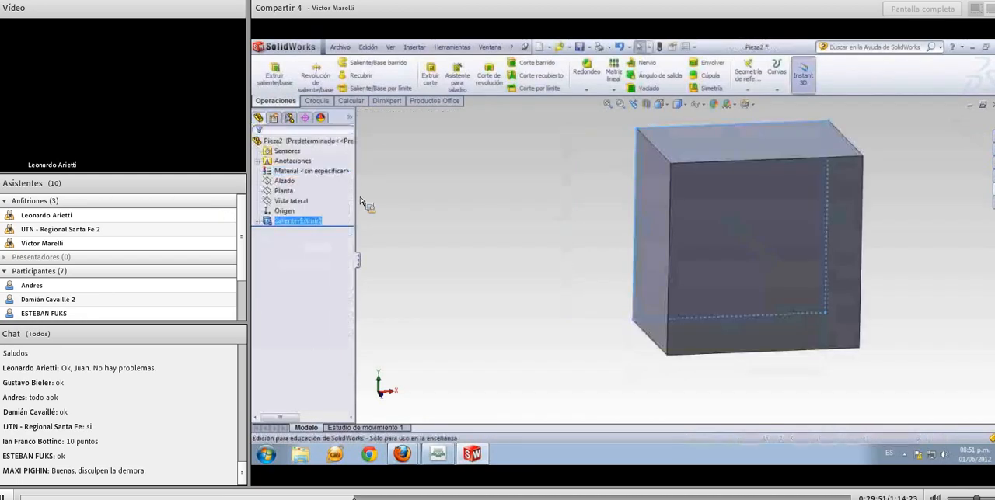
Start a constant-radius fillet on the block's four depth-direction edges
left_click(478, 234)
middle_click_drag(493, 240, 505, 252)
middle_click_drag(507, 259, 503, 269)
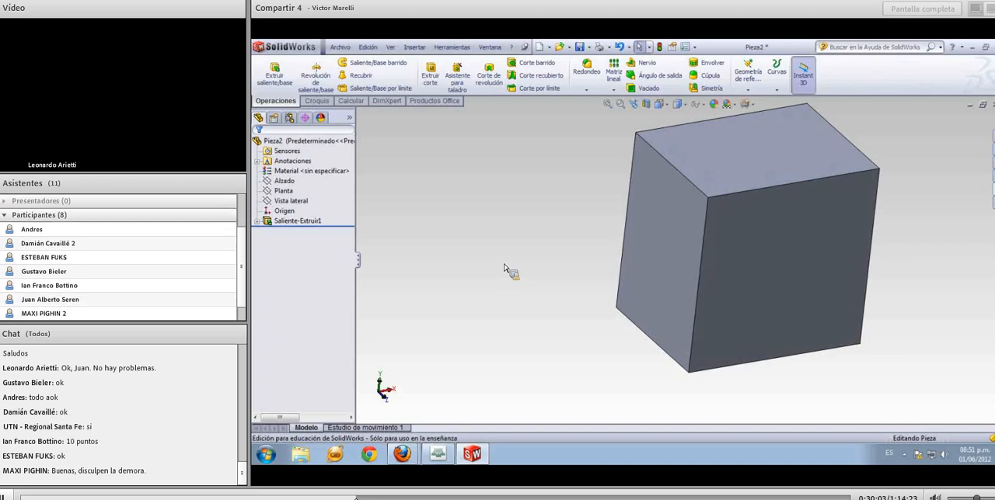
middle_click_drag(517, 249, 492, 277, "ctrl")
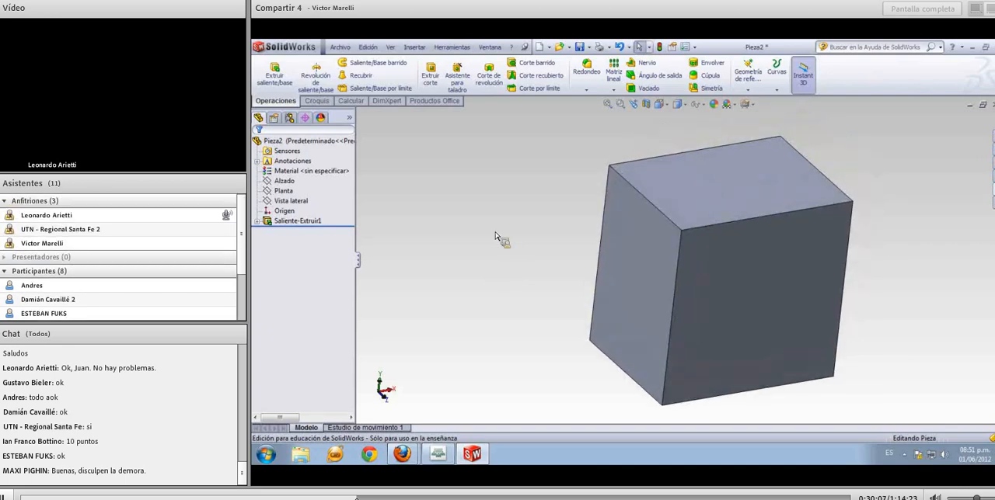
left_click(586, 79)
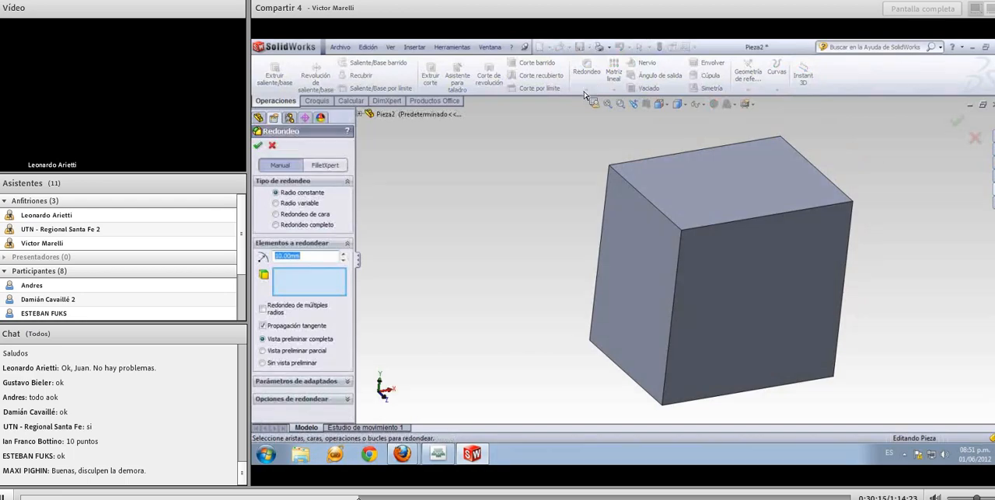
left_click(650, 201)
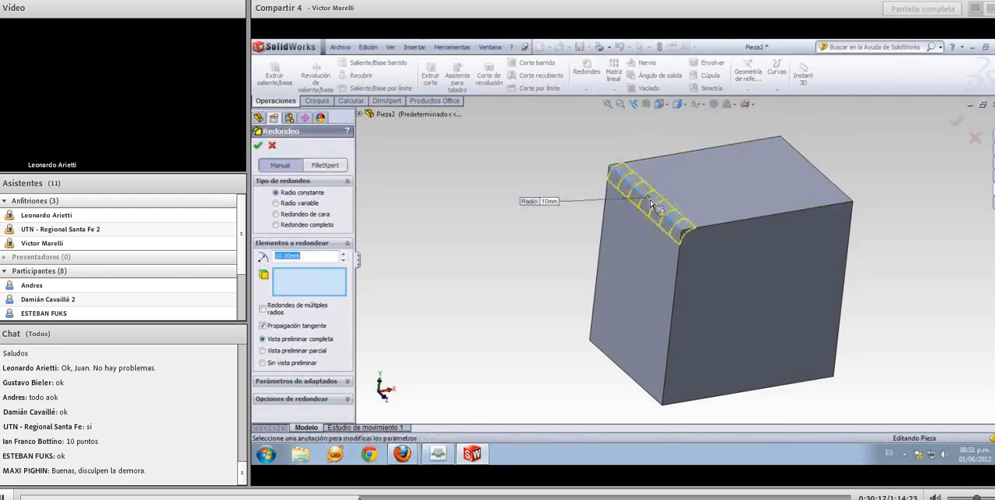
left_click(824, 181)
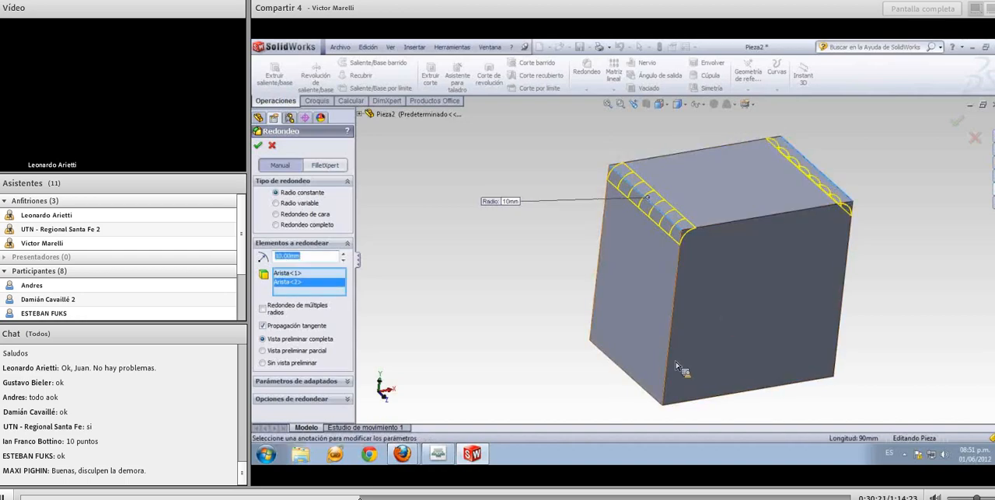
left_click(643, 391)
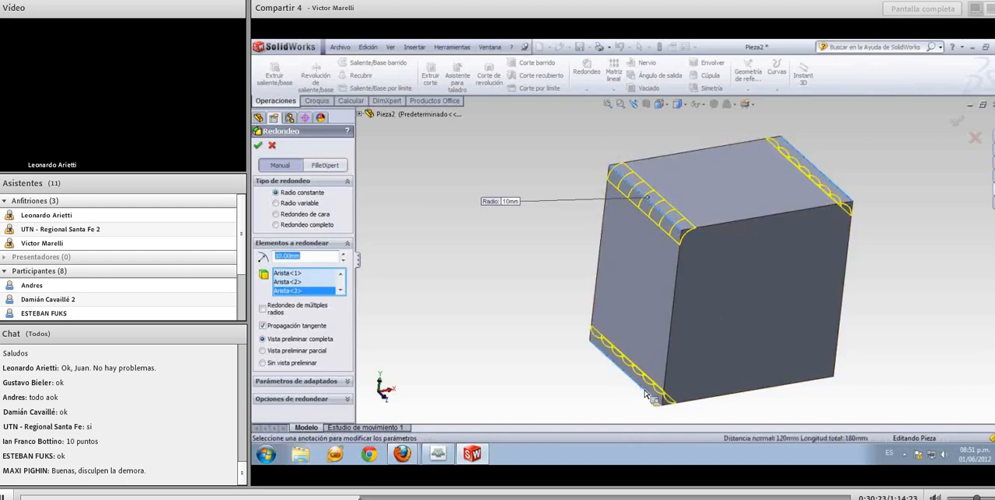
middle_click_drag(643, 395, 584, 341)
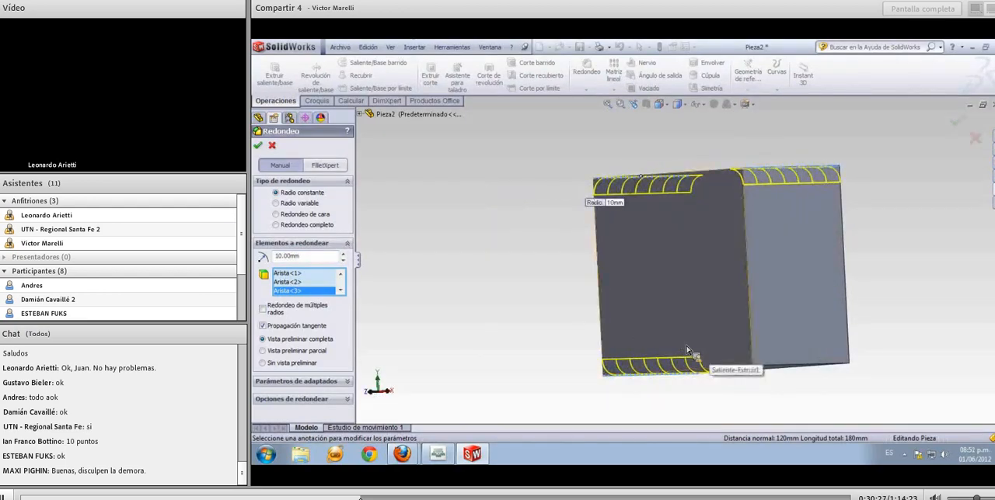
left_click(777, 370)
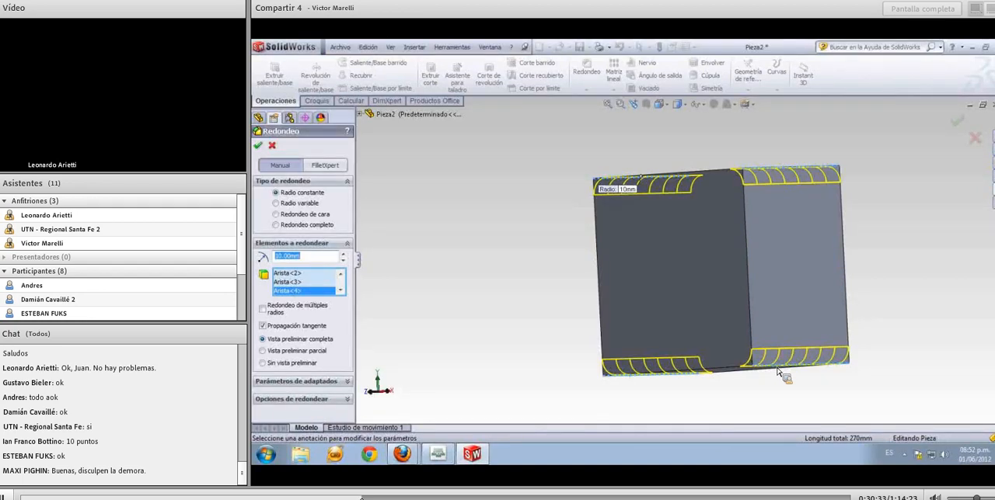
Set the fillet radius to 10 mm and create the fillet on the selected edges
left_click(321, 259)
double_click(311, 257)
type("10")
key("Return")
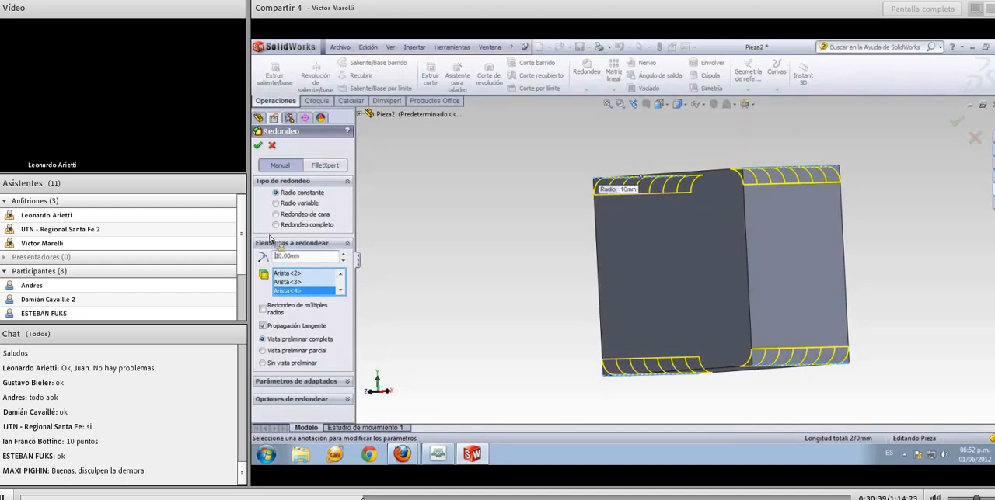
left_click(261, 147)
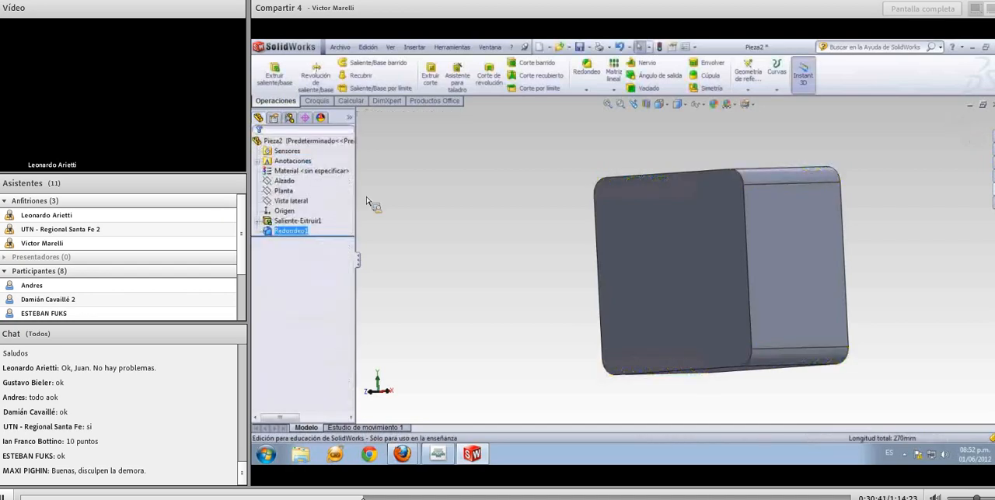
Shell the block to a 4 mm wall thickness, removing its square front face
middle_click_drag(453, 250, 521, 309)
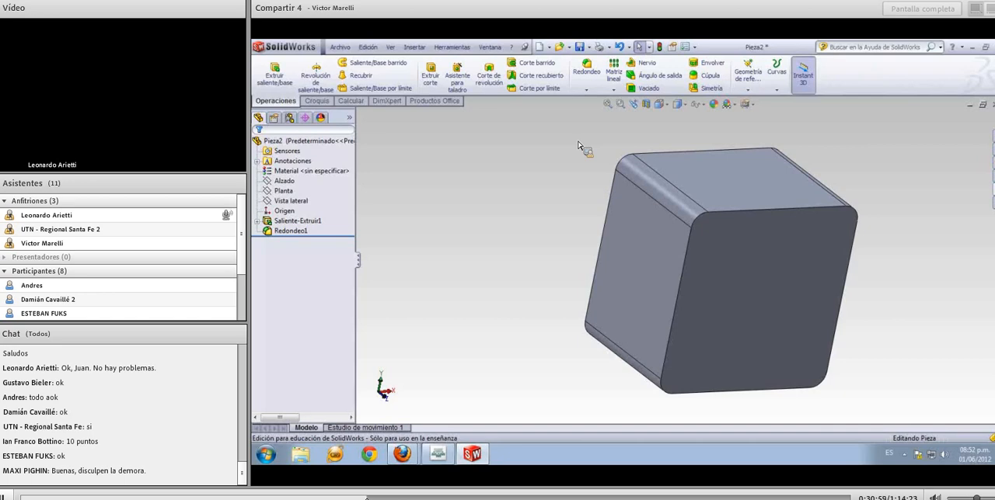
left_click(648, 90)
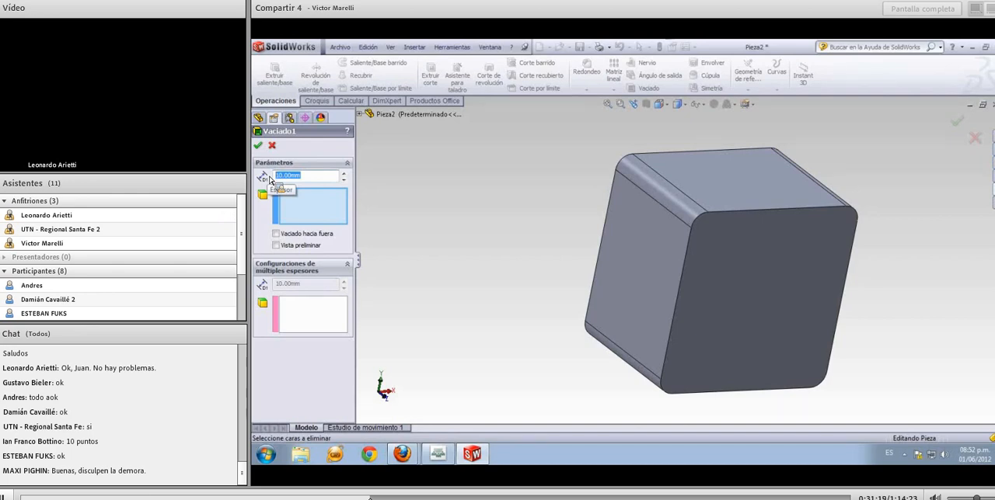
type("4")
key("Return")
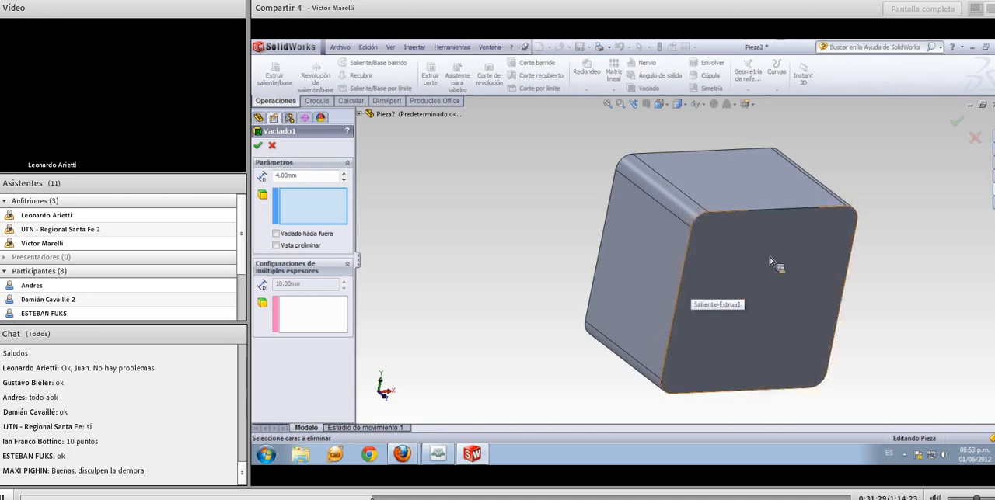
left_click(762, 288)
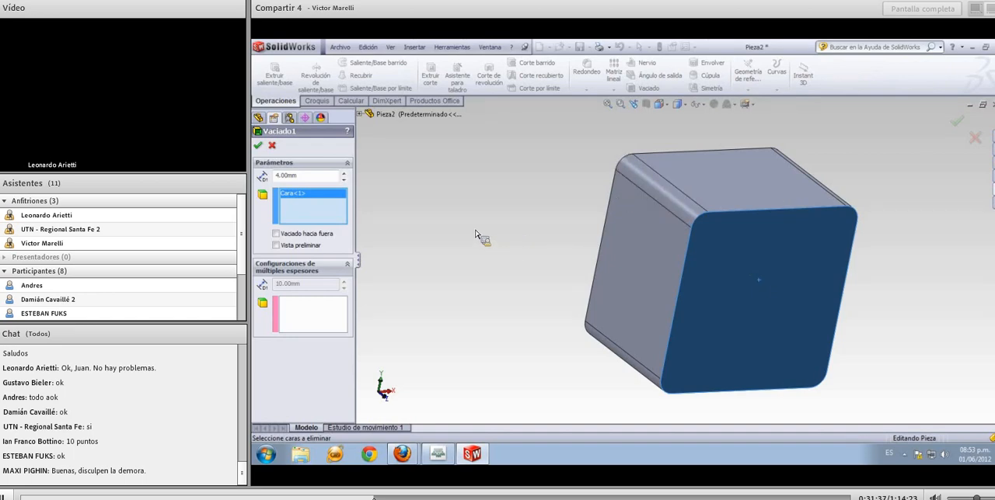
left_click(258, 146)
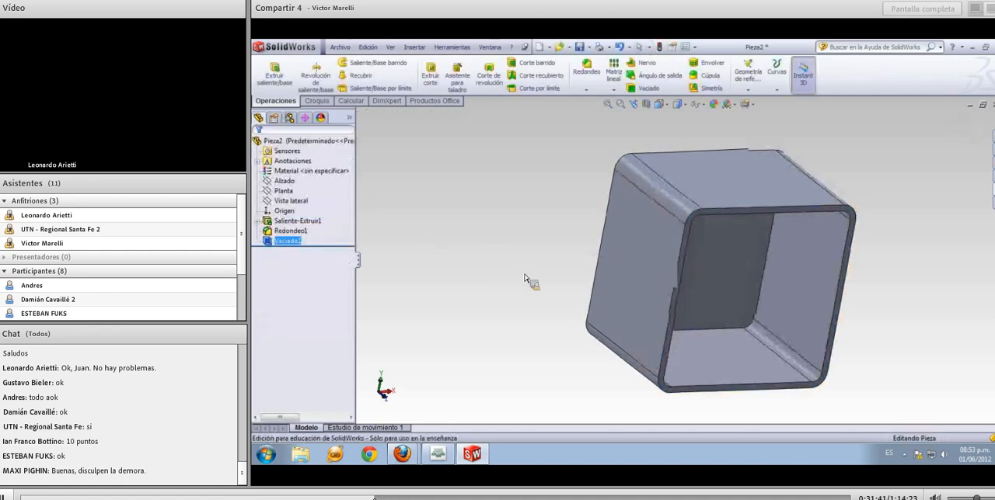
Start a new sketch on the front rim face of the shelled box
middle_click_drag(524, 278, 469, 261)
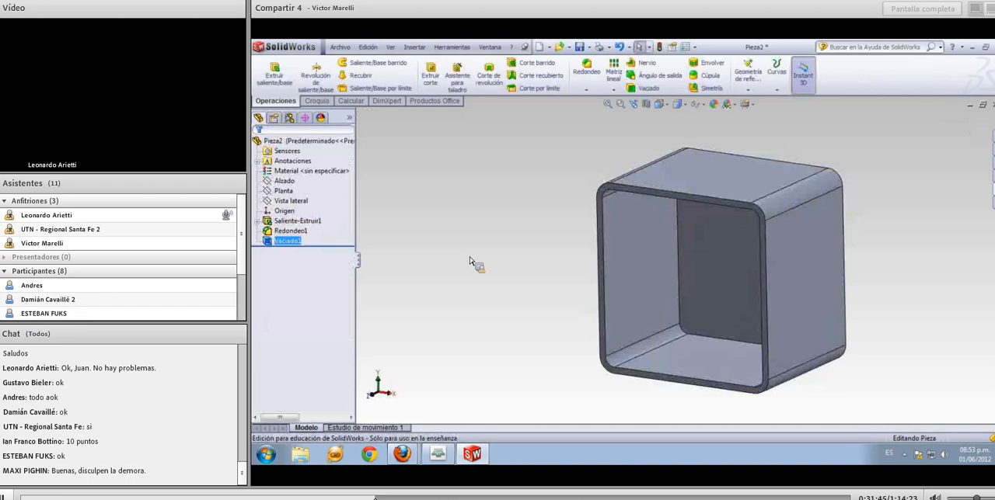
left_click(469, 264)
left_click(604, 235)
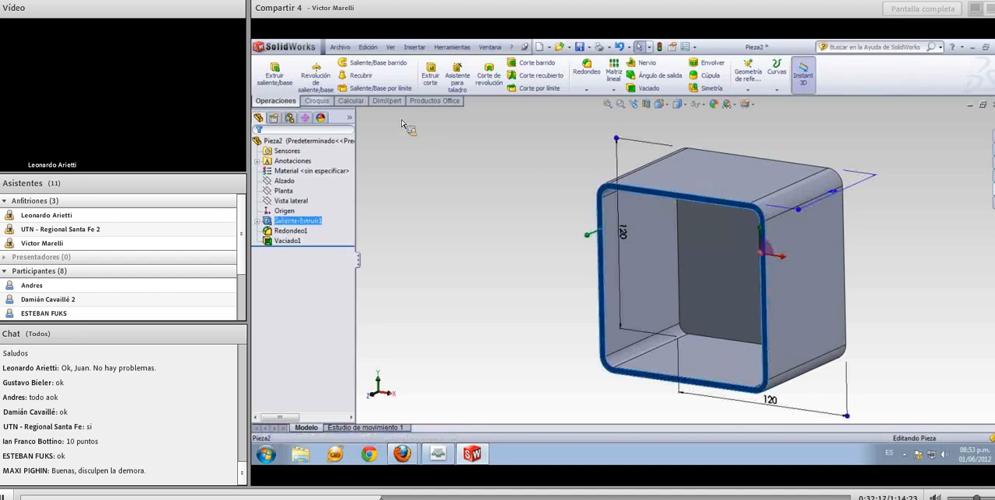
left_click(317, 101)
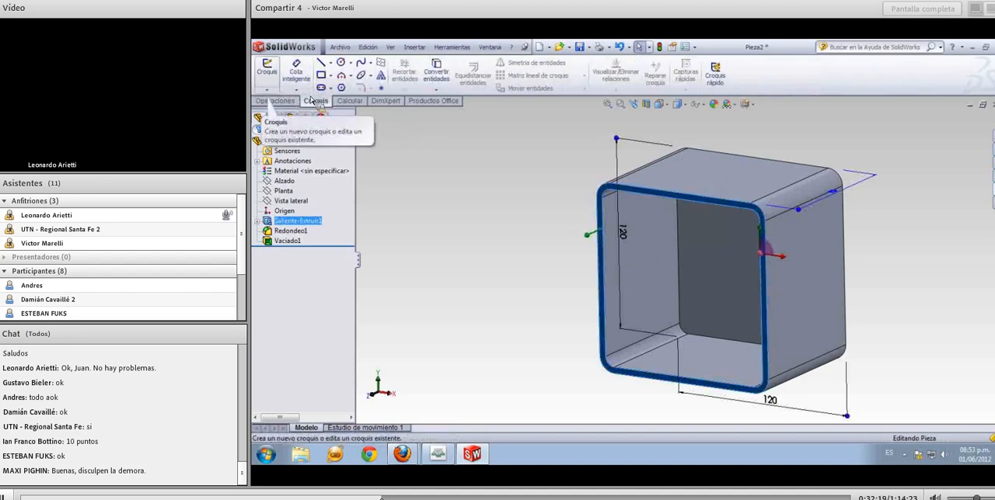
left_click(269, 76)
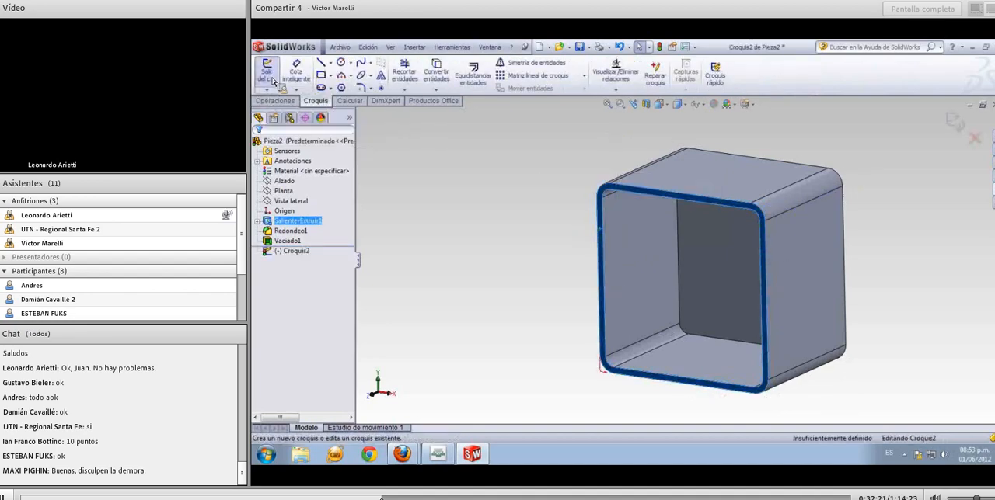
left_click(444, 188)
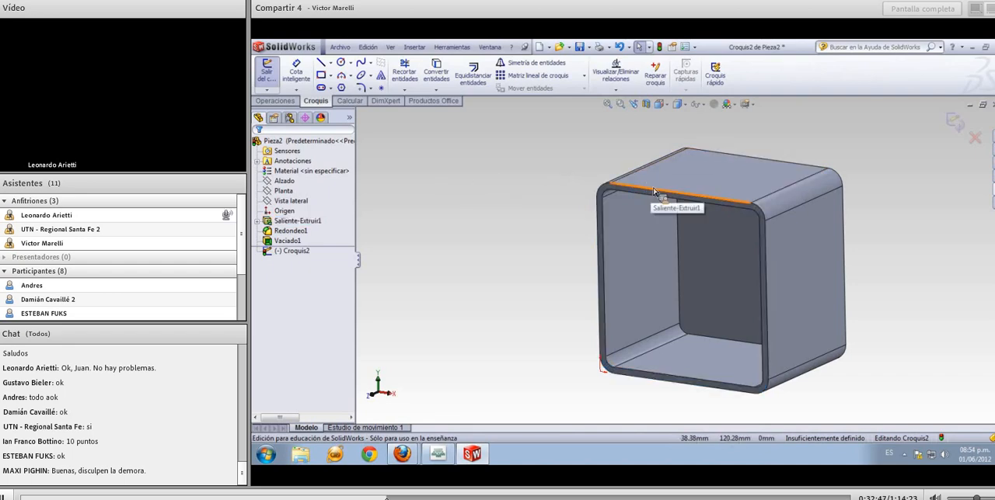
Offset the rim face's outline by 2 mm in the reversed direction, towards the inside
left_click(605, 191)
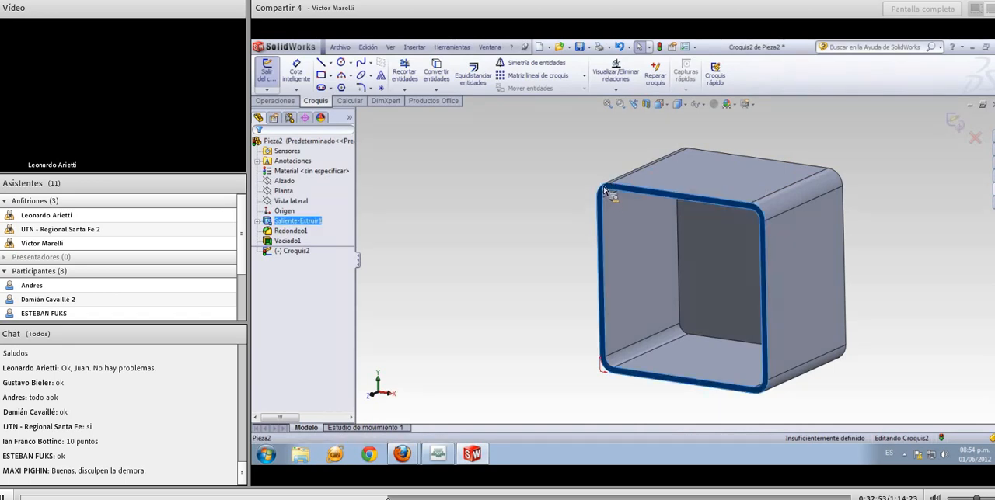
left_click(474, 75)
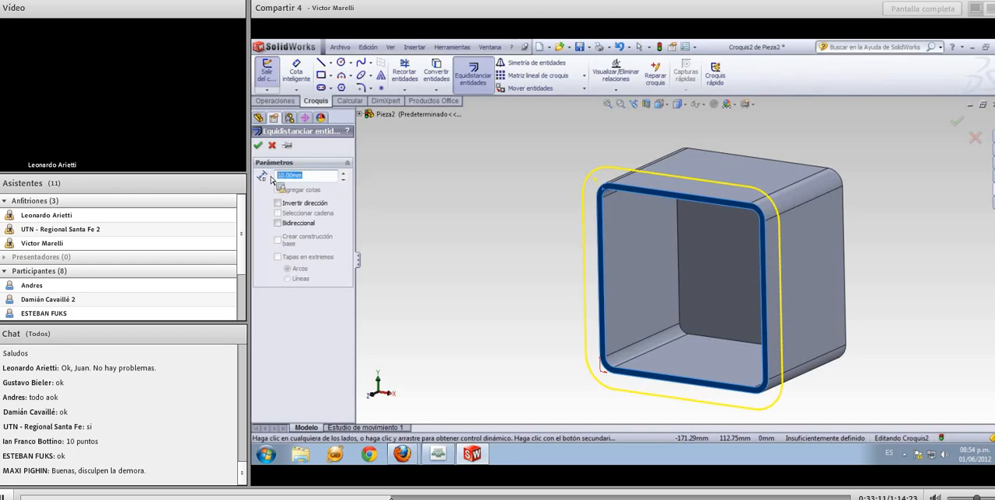
type("3")
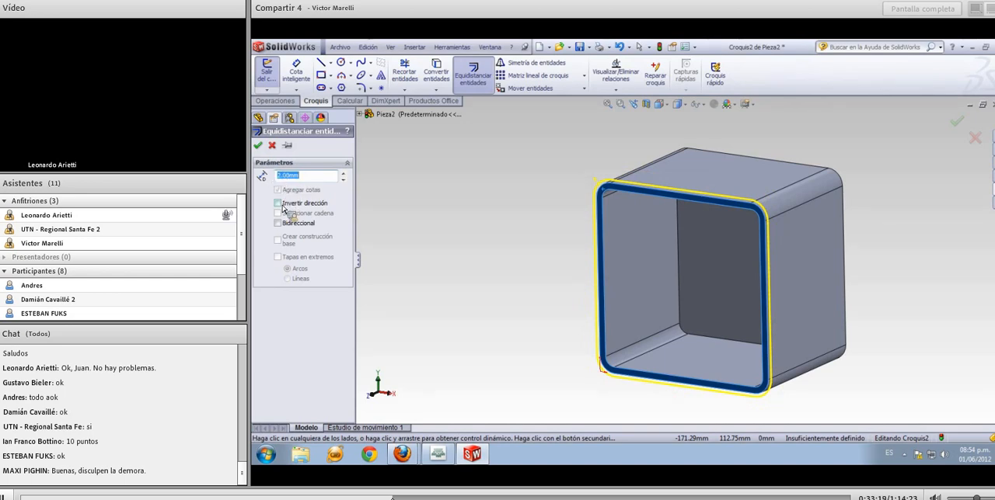
left_click(282, 205)
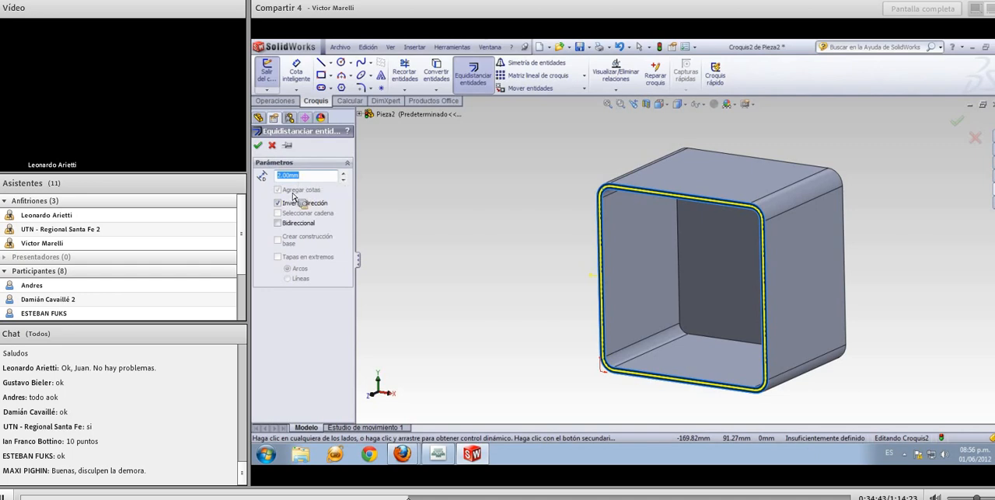
left_click(257, 145)
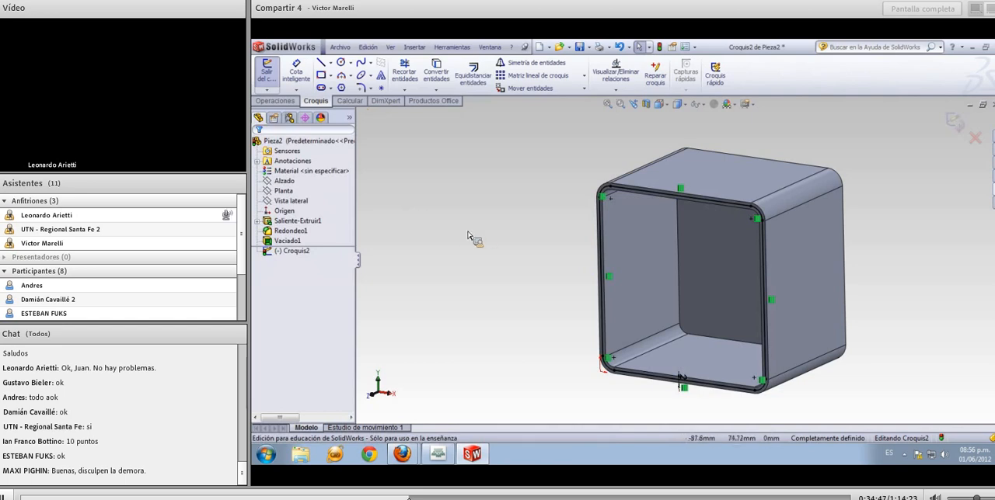
Reposition the 2 mm offset dimension slightly above the lower rim, inside the box opening
mouse_move(535, 254)
middle_mouse_down()
mouse_move(557, 278)
mouse_move(544, 235)
middle_mouse_up()
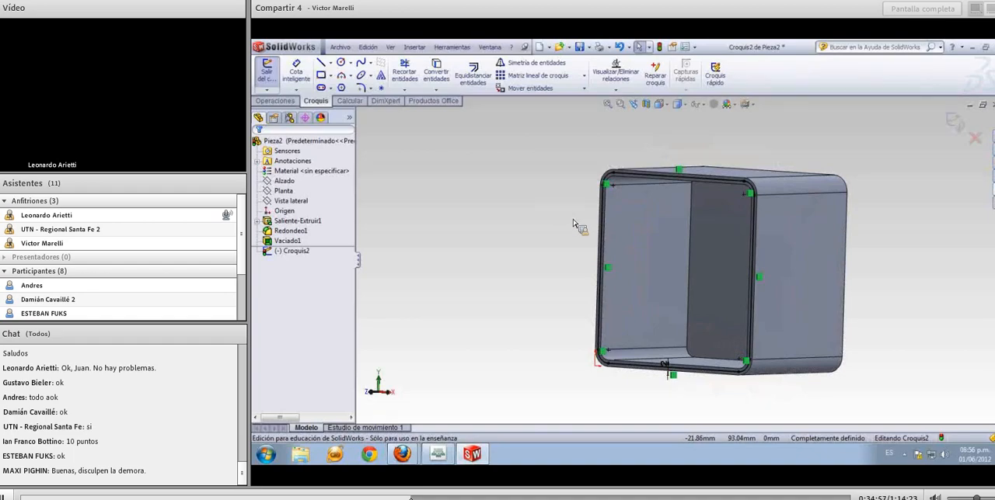
middle_click_drag(577, 234, 578, 245)
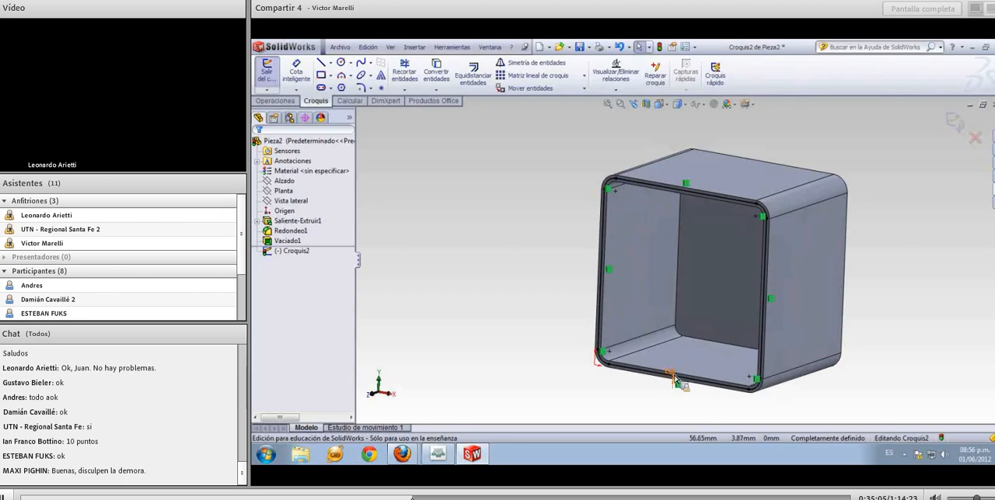
left_click(676, 372)
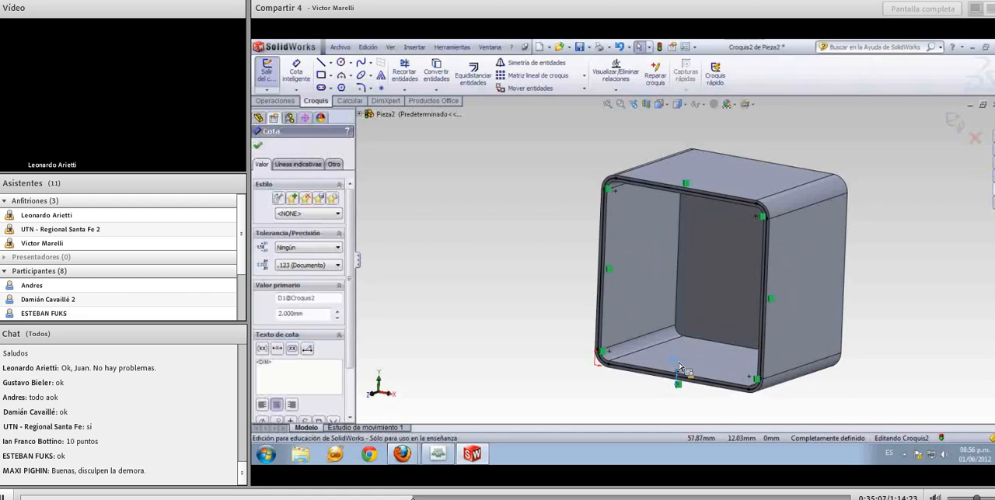
left_click(546, 297)
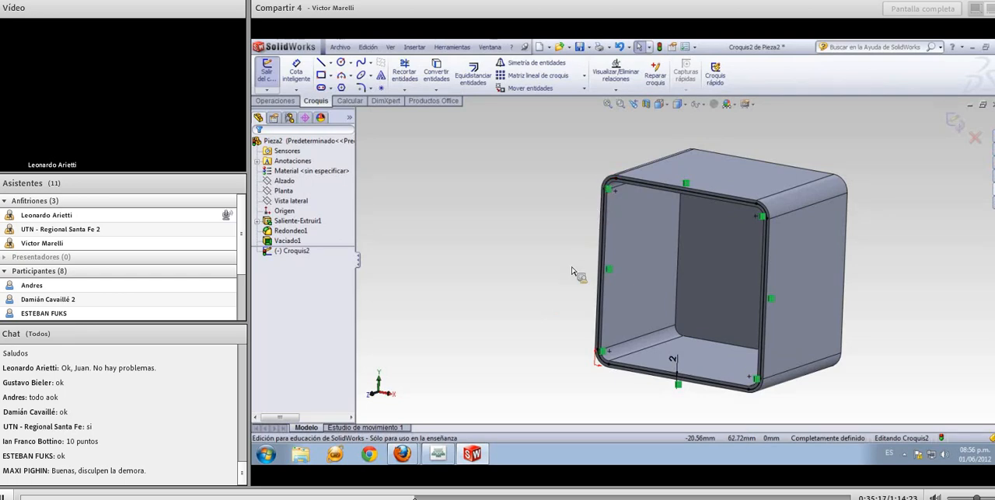
Convert the outer outline of the front rim face into sketch entities
scroll(572, 267, "down", 3)
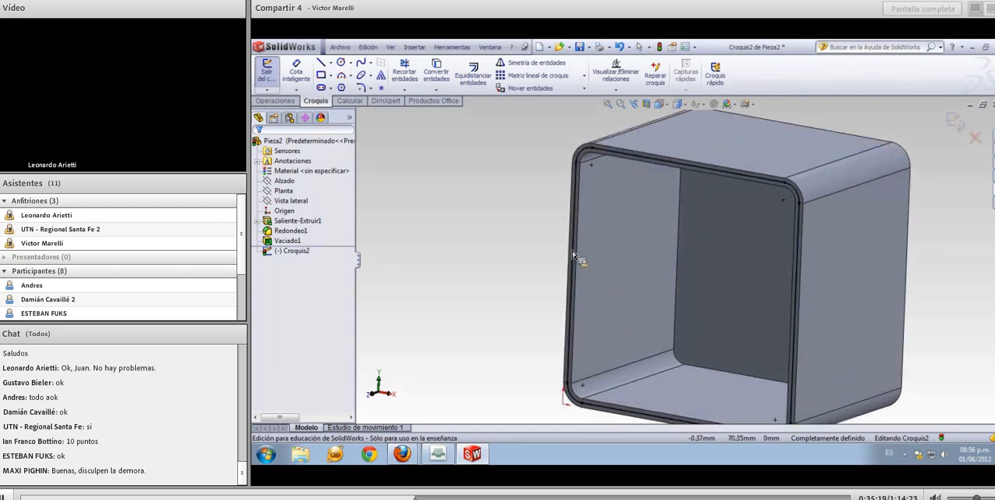
scroll(597, 153, "down", 2)
left_click(599, 156)
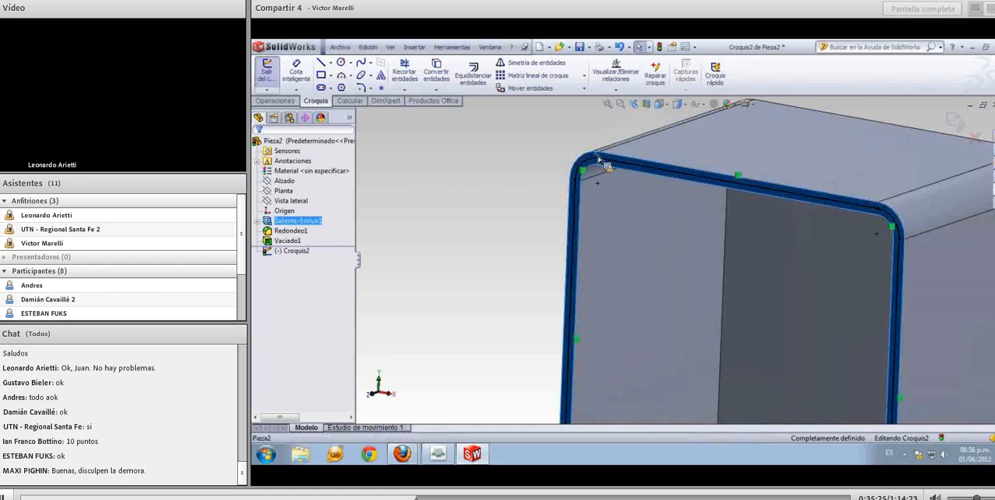
left_click(445, 78)
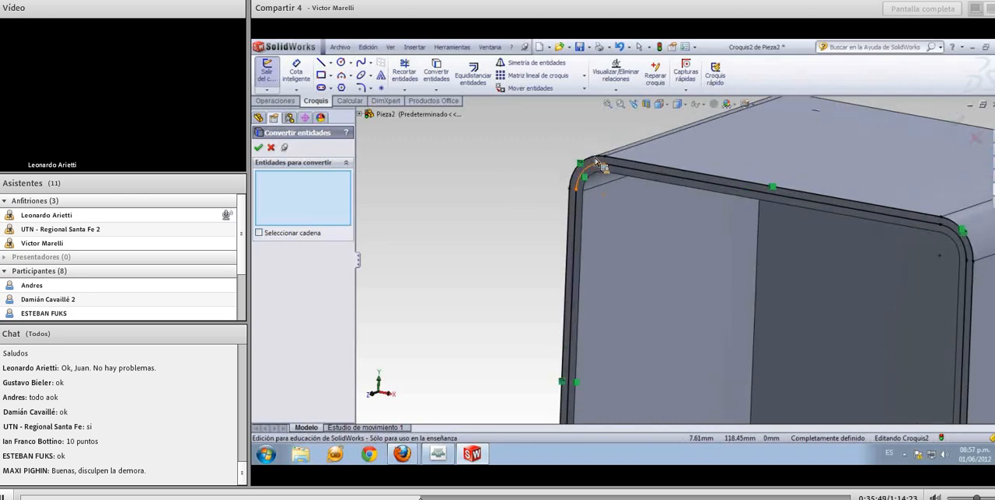
scroll(598, 160, "down", 1)
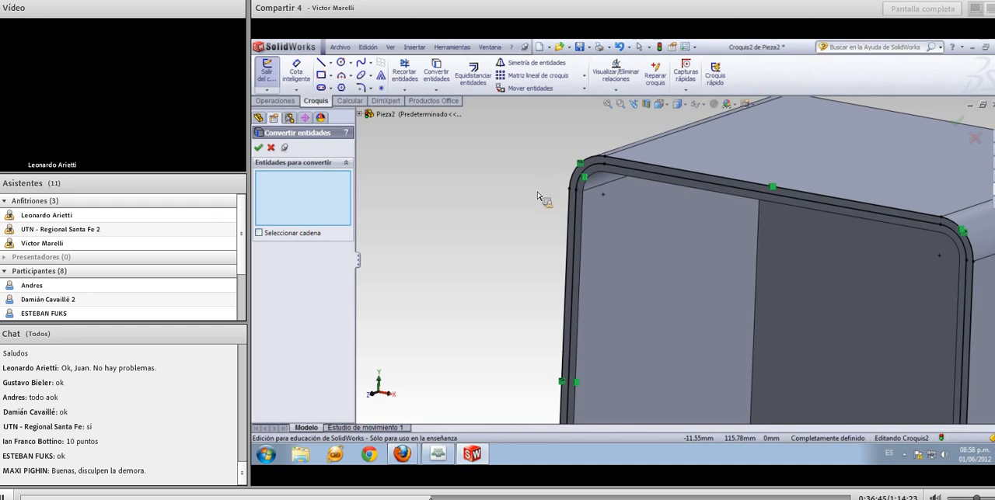
key("z")
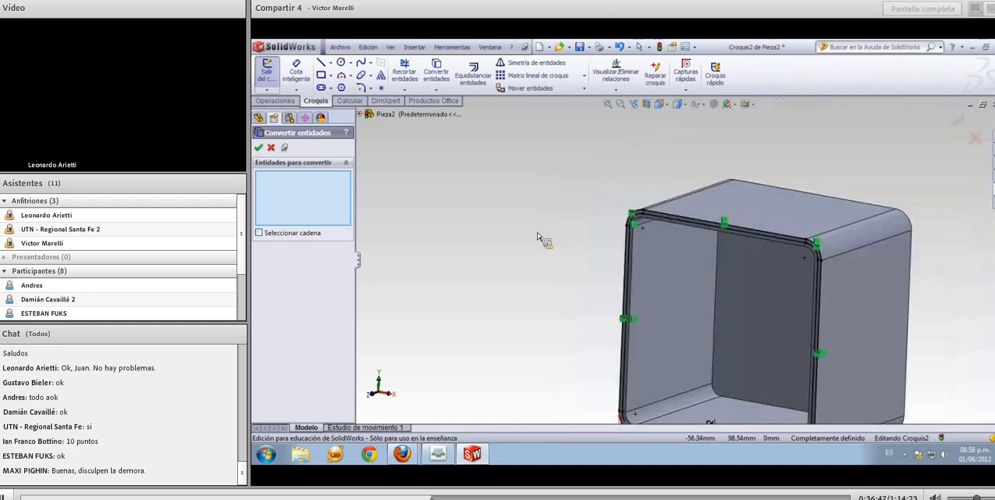
middle_click_drag(542, 238, 519, 199, "ctrl")
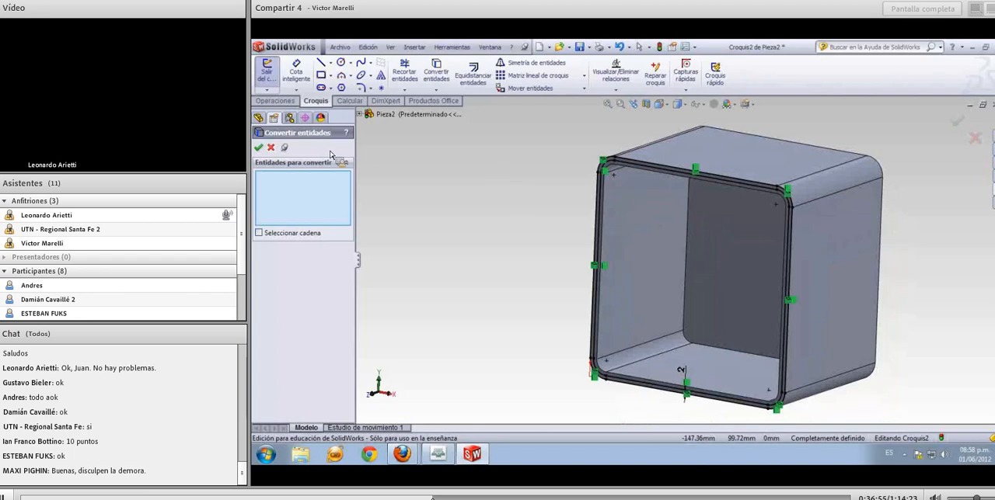
Cut-extrude the band between the outer rim outline and its 2 mm offset to a depth of 30 mm
left_click(259, 148)
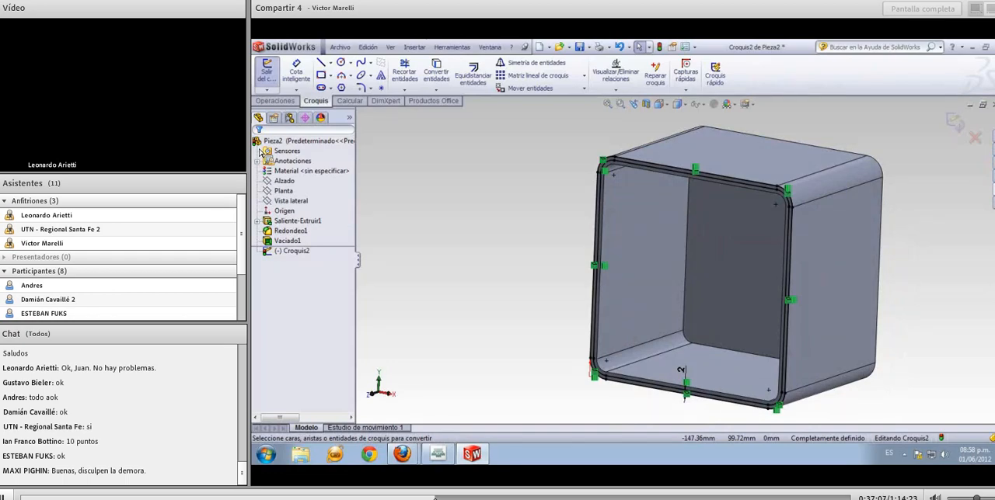
left_click(276, 101)
left_click(432, 75)
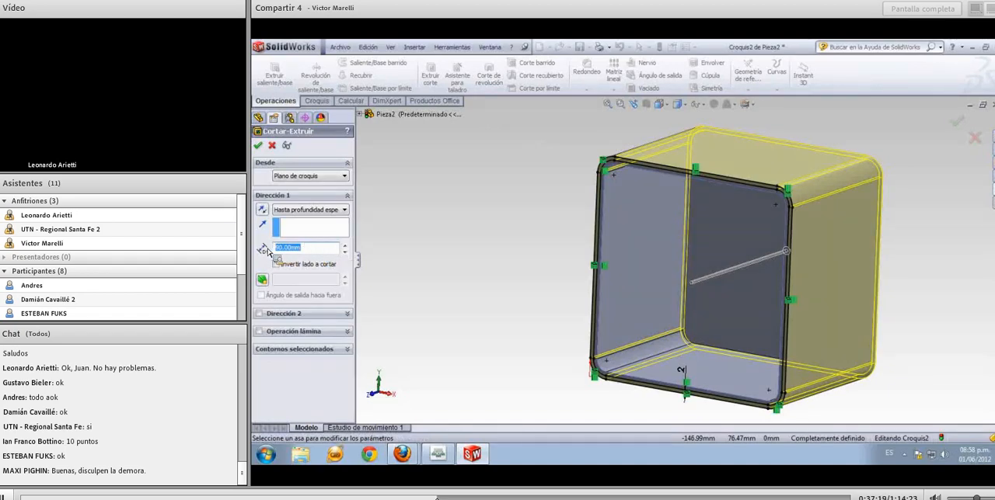
type("30")
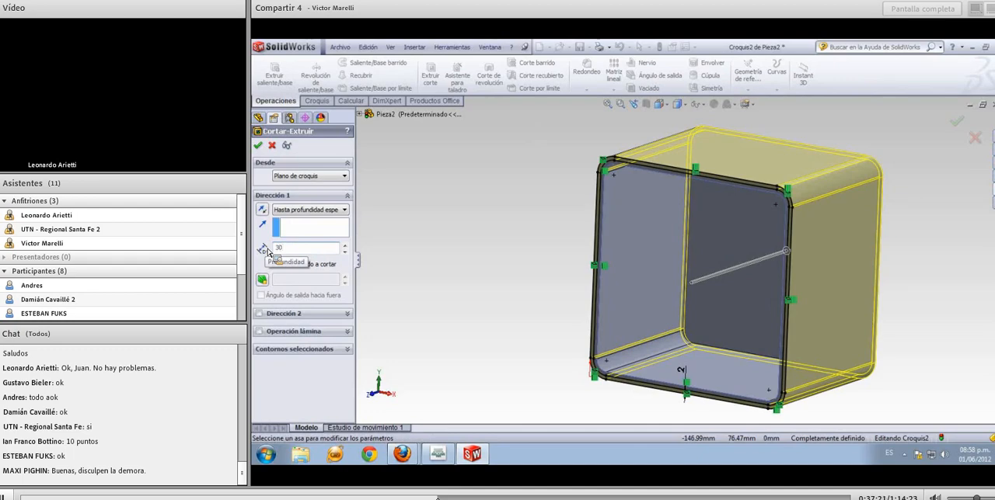
key("Return")
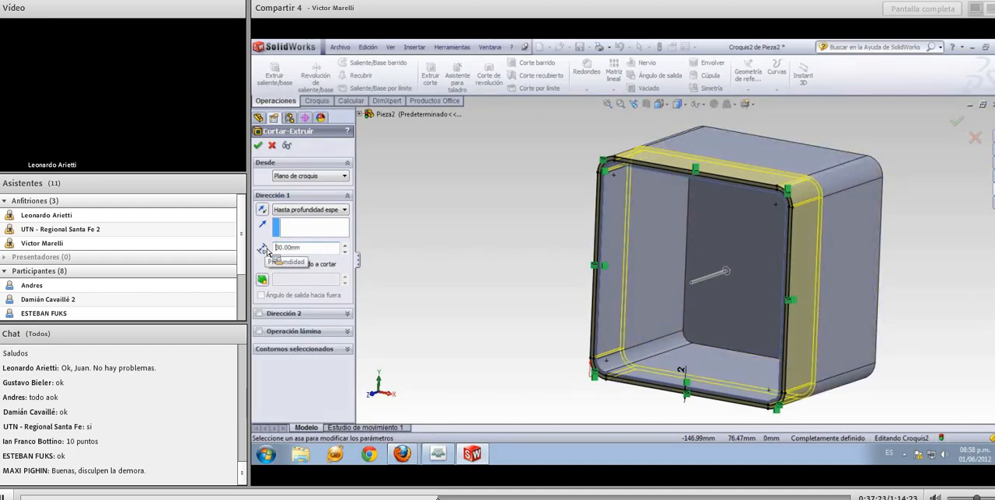
left_click(258, 146)
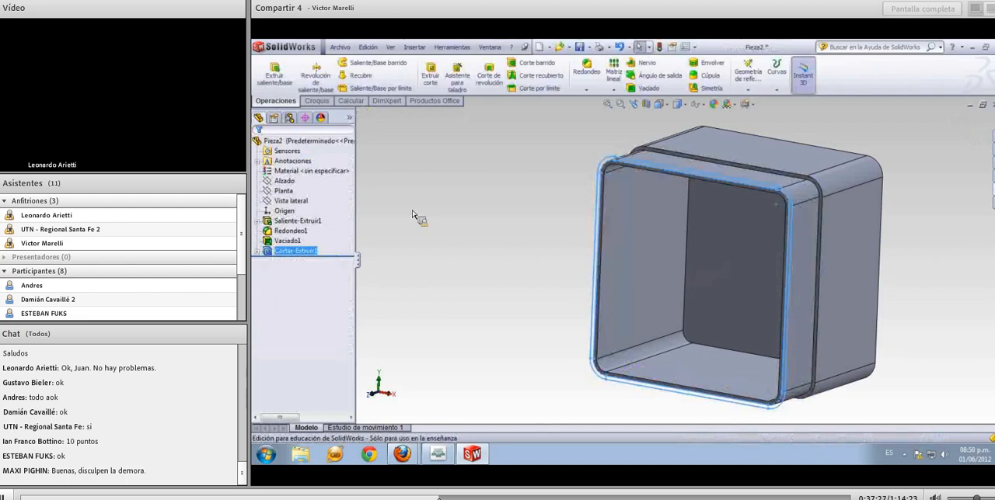
left_click(433, 218)
mouse_move(500, 239)
middle_mouse_down()
mouse_move(447, 224)
mouse_move(496, 249)
middle_mouse_up()
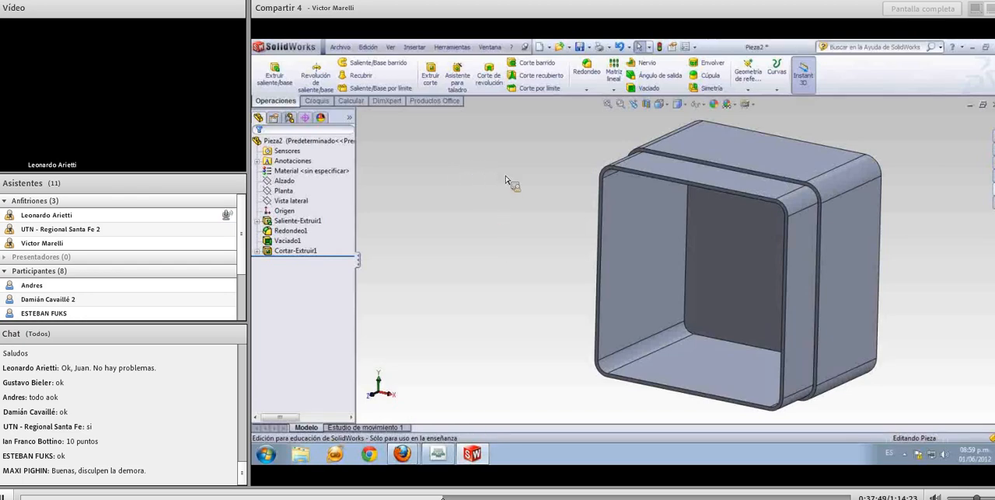
middle_click_drag(503, 188, 506, 201)
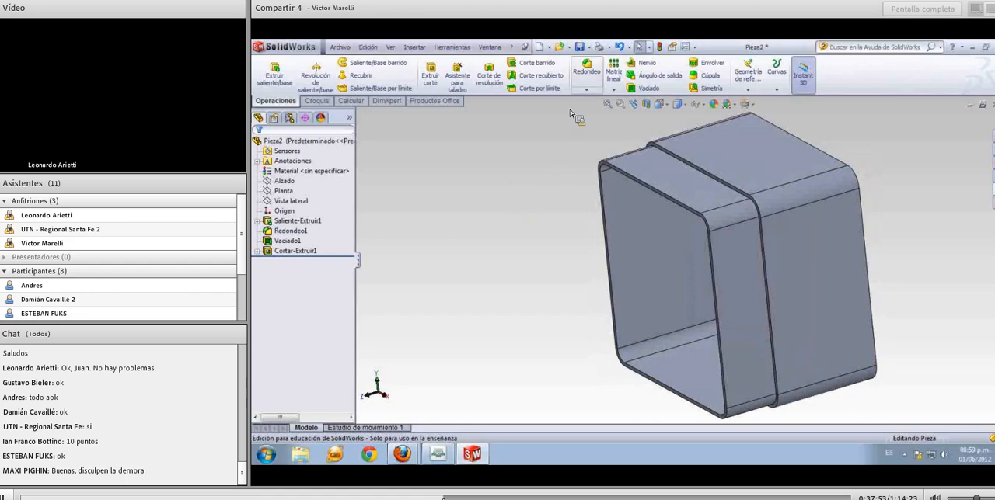
Save the part to the desktop as Tp2 and close it
left_click(581, 47)
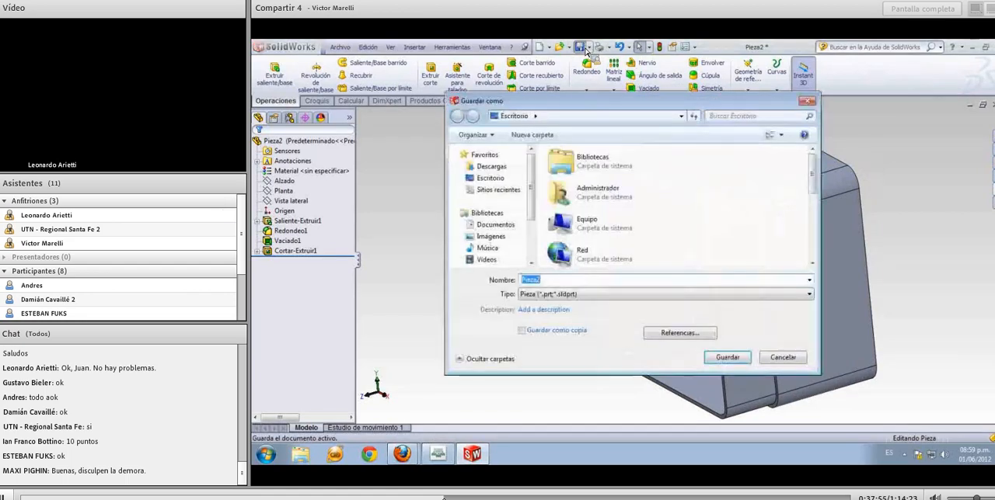
type("T")
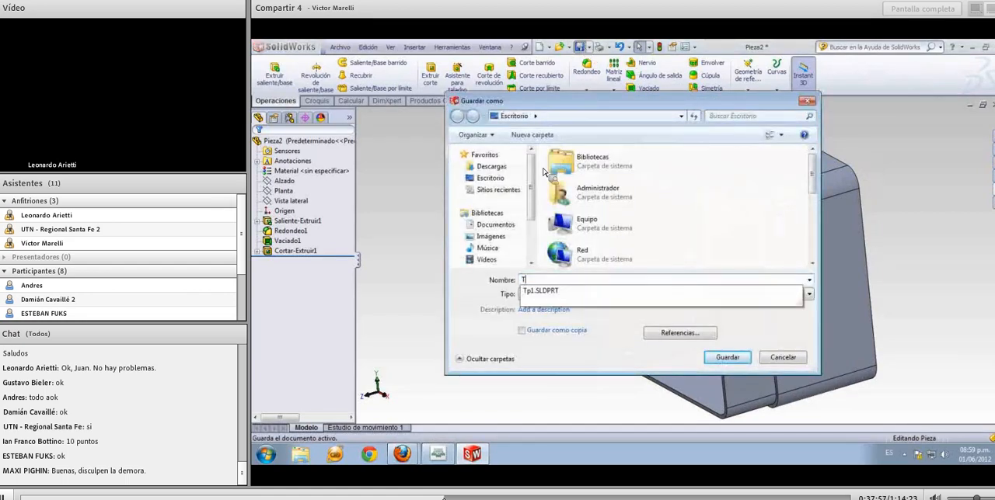
type("p2")
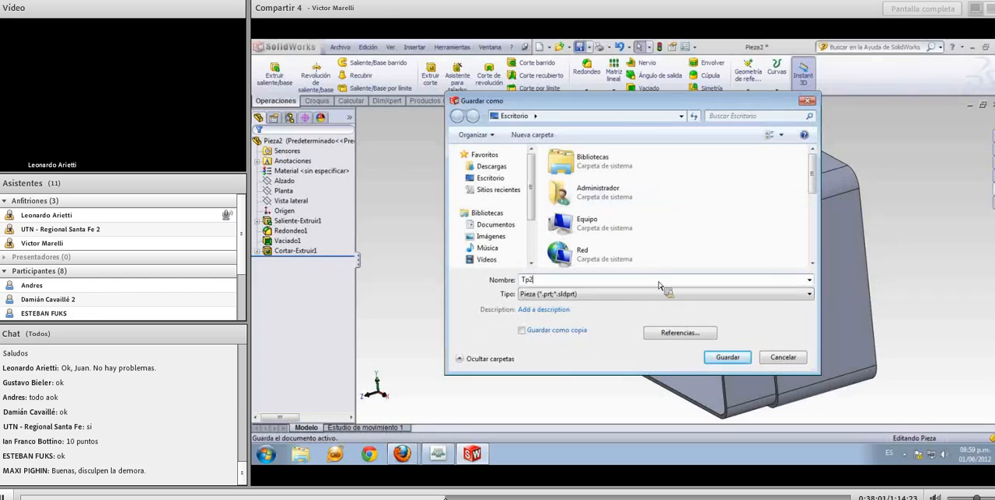
left_click(728, 358)
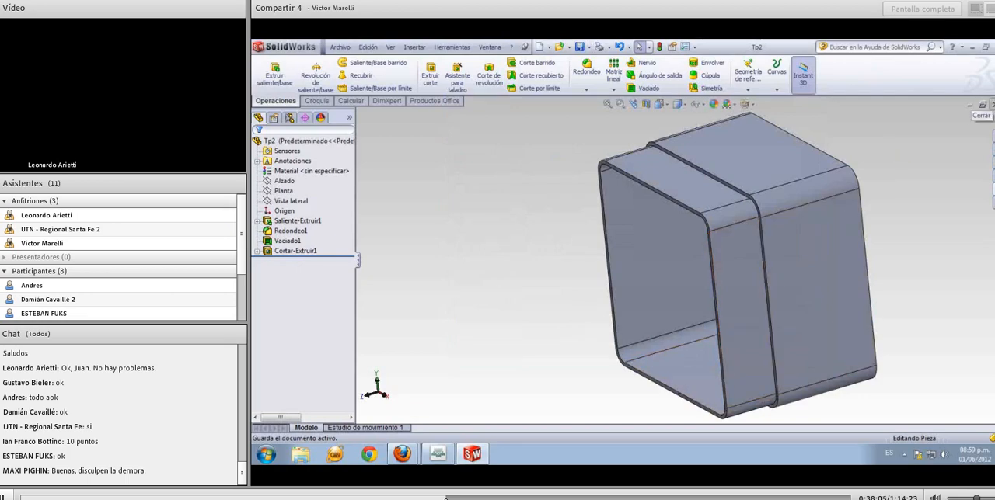
left_click(982, 104)
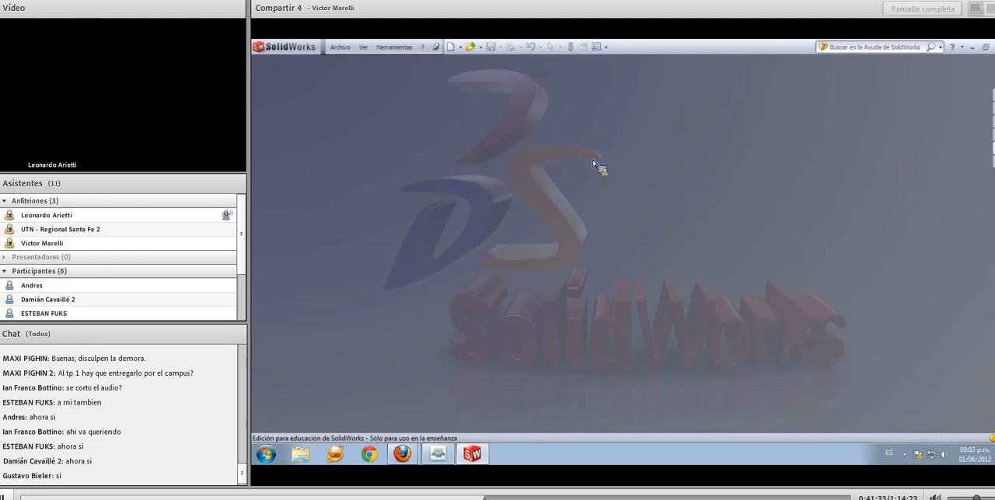
Create a new part document and start a sketch on the Alzado plane
left_click(452, 48)
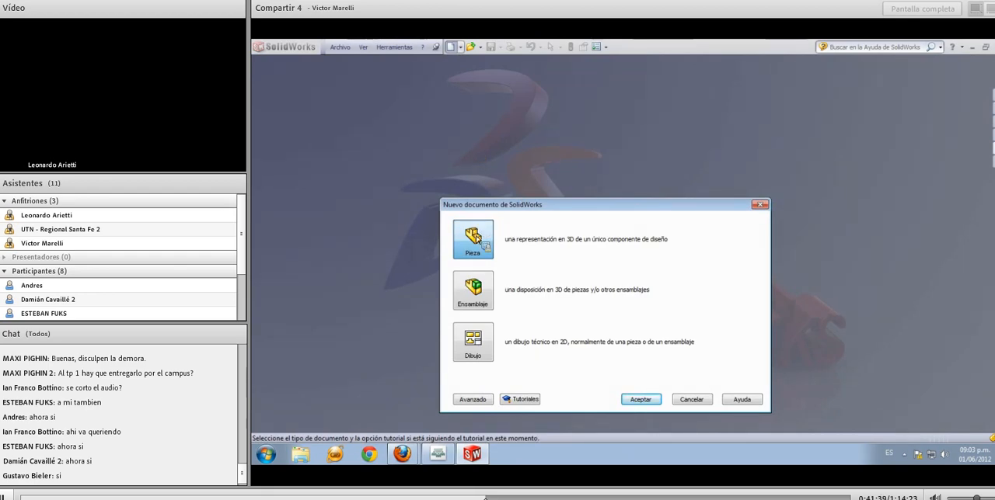
left_click(642, 401)
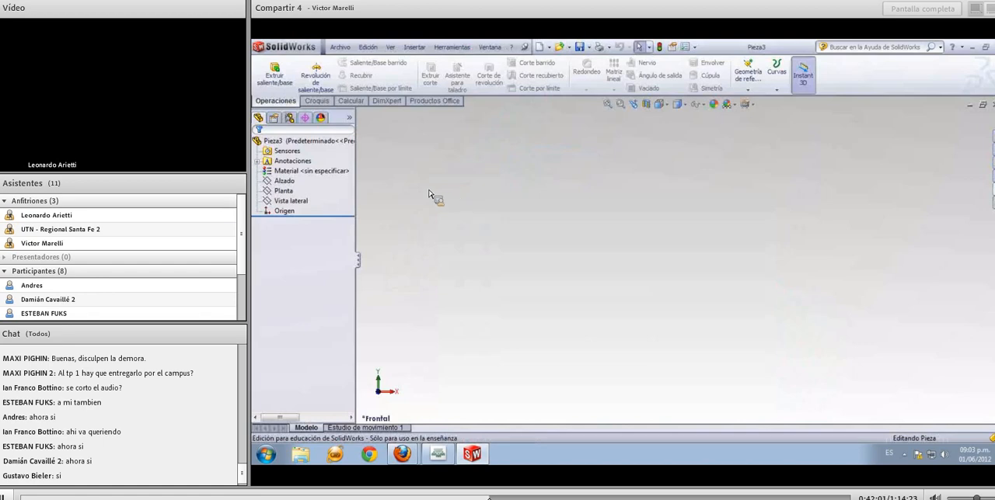
left_click(294, 183)
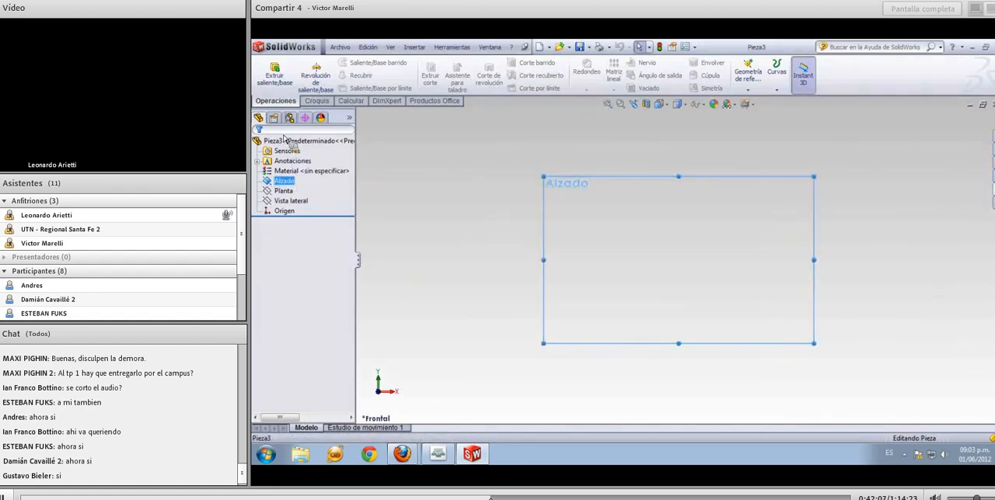
left_click(317, 102)
left_click(269, 74)
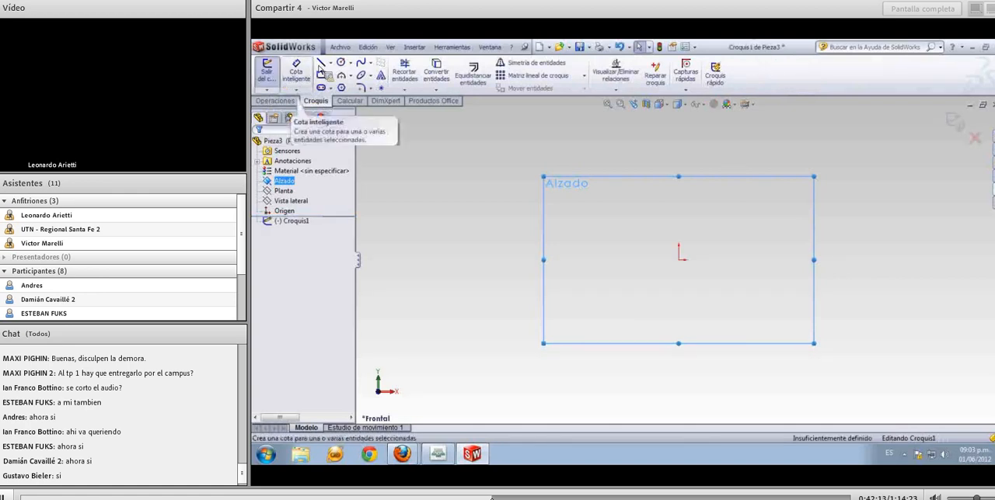
Sketch connected lines from the origin: about 61 mm up, about 29 mm to the right and about 13 mm down
left_click(321, 63)
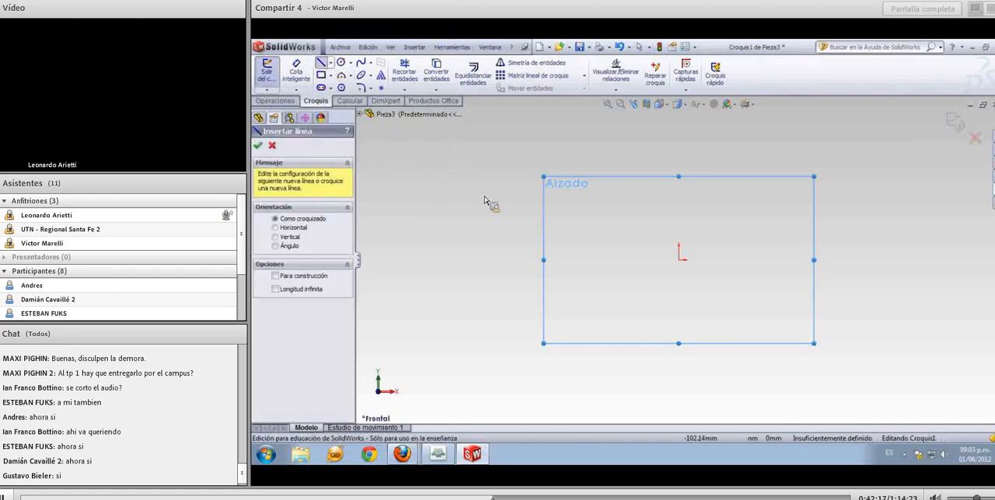
left_click(680, 262)
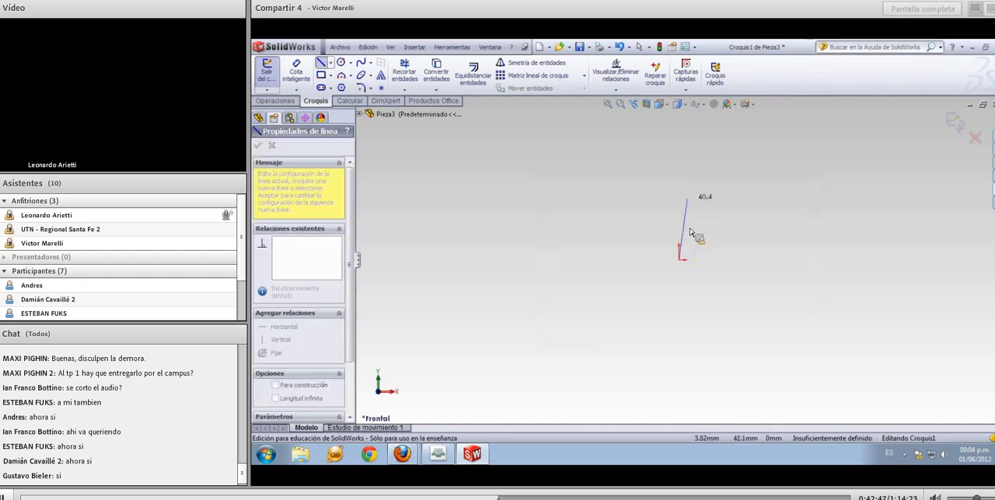
left_click(680, 167)
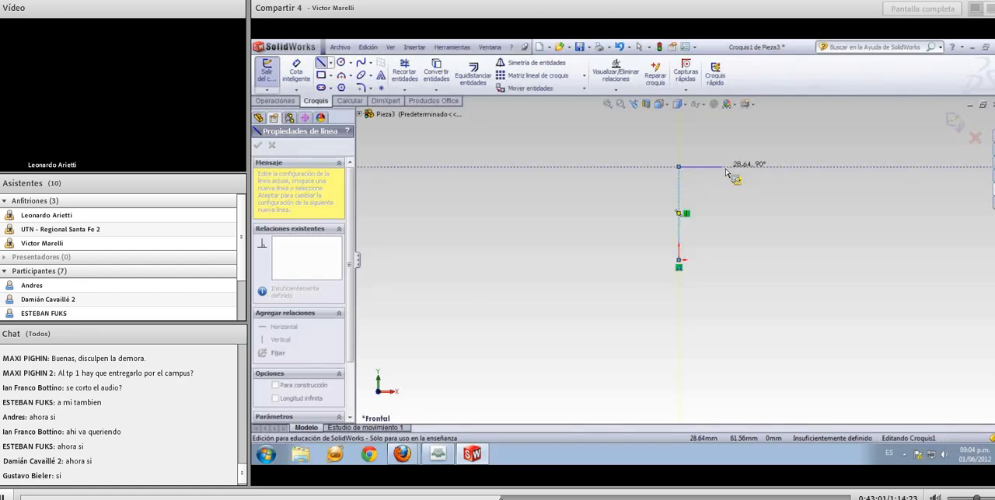
left_click(726, 172)
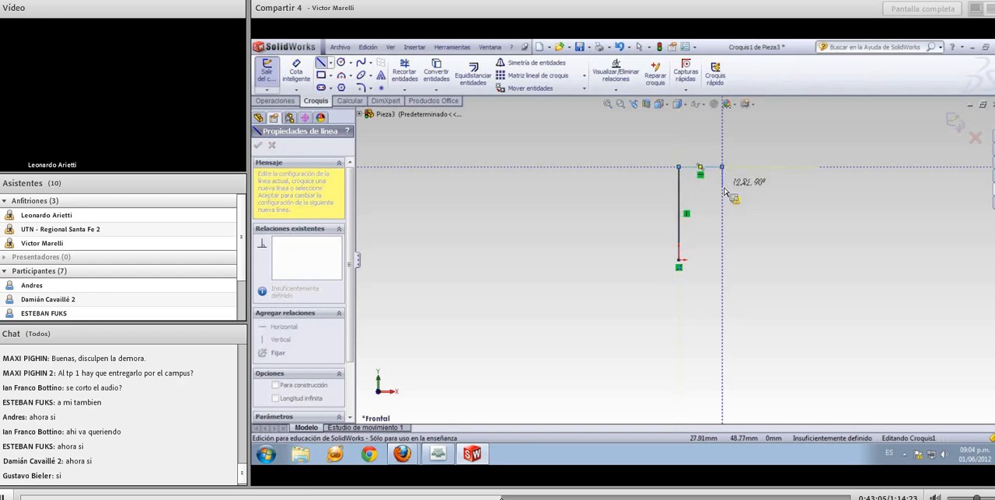
left_click(722, 187)
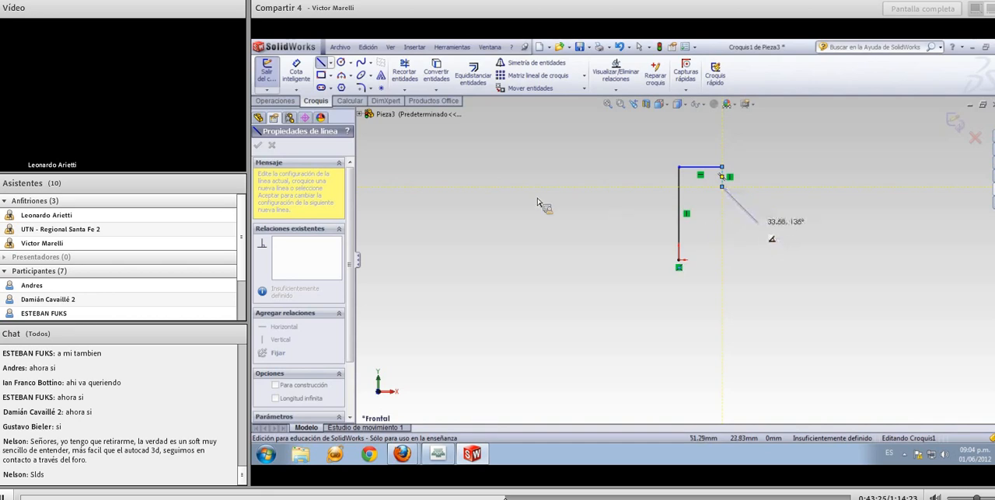
Add a three-point arc of about 16 mm radius bulging outward, starting at the short line's lower end and ending vertically below it
left_click(350, 76)
mouse_move(359, 82)
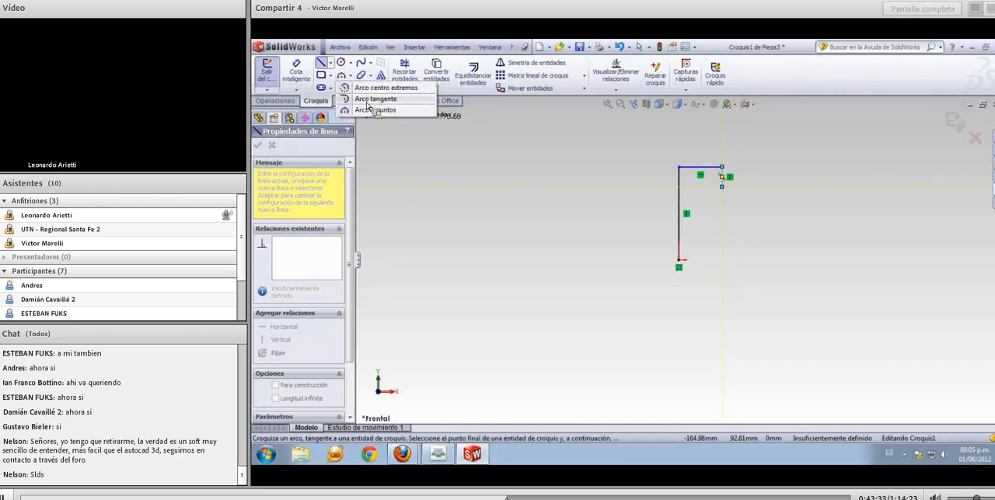
left_click(372, 110)
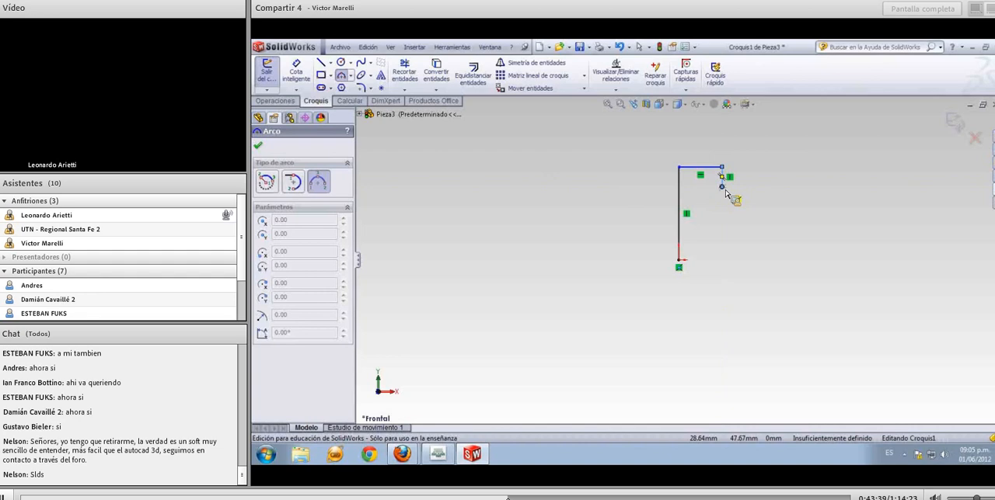
left_click(724, 233)
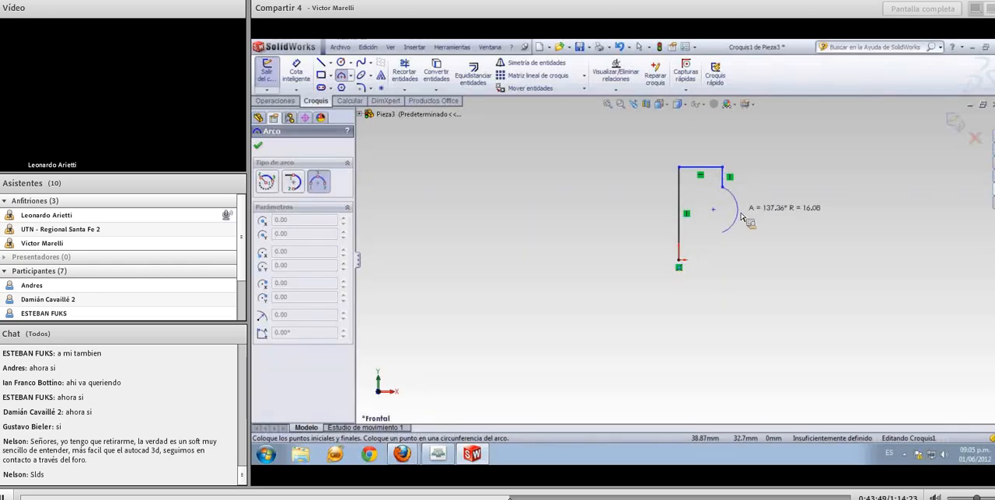
left_click(742, 219)
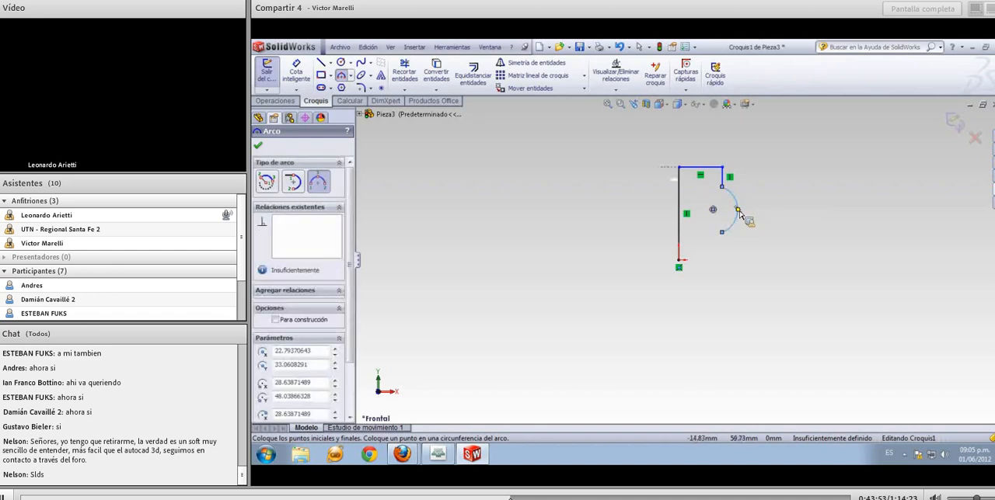
Close the profile with a vertical line about 18 mm down from the arc's lower end and a horizontal line back to the origin
left_click(322, 63)
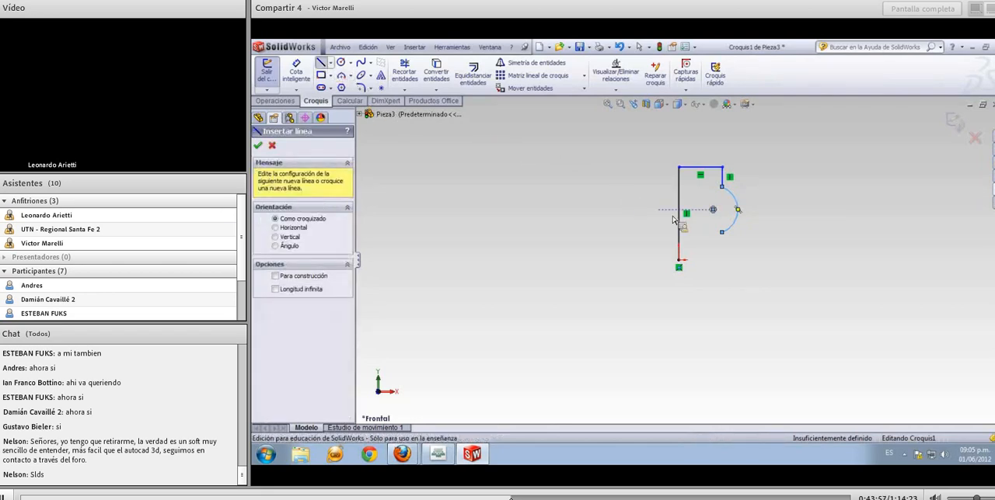
left_click(722, 233)
left_click(722, 259)
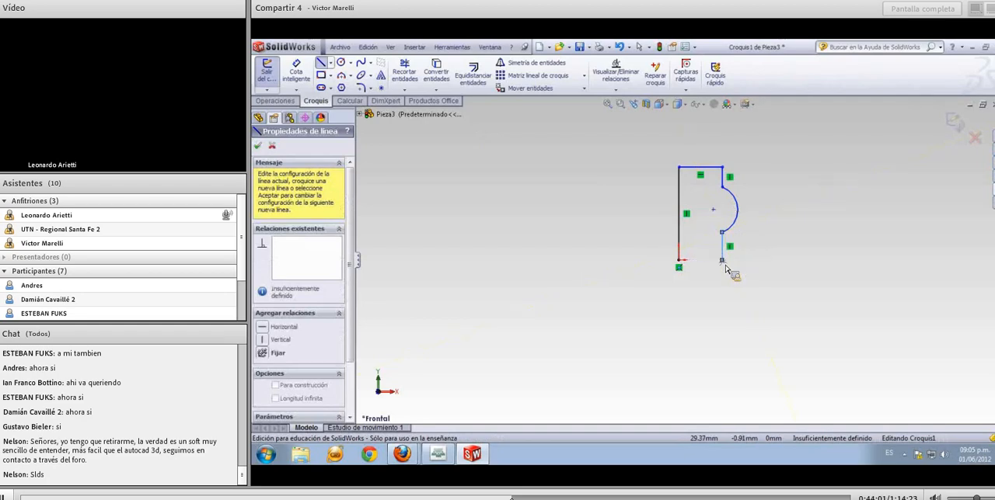
left_click(678, 264)
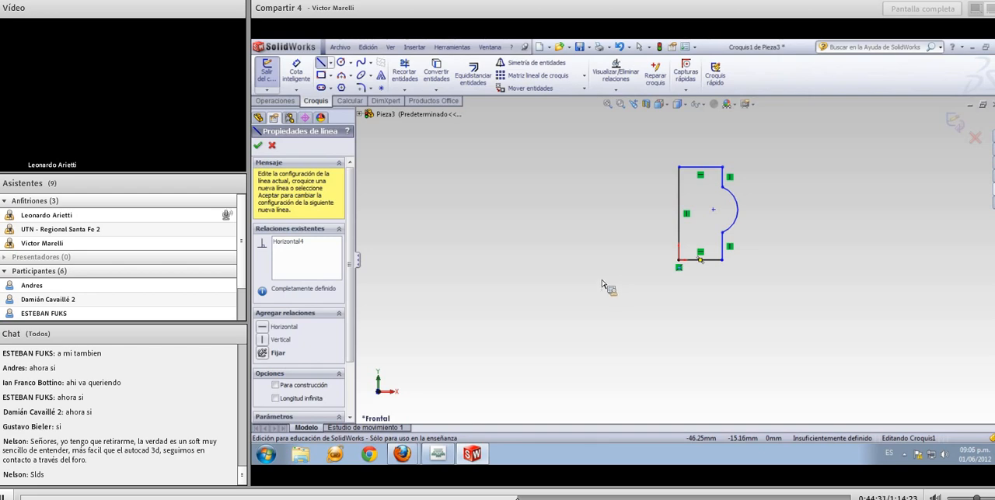
Draw a vertical construction line about 91 mm long upward from the origin, along the profile's straight side
left_click(331, 63)
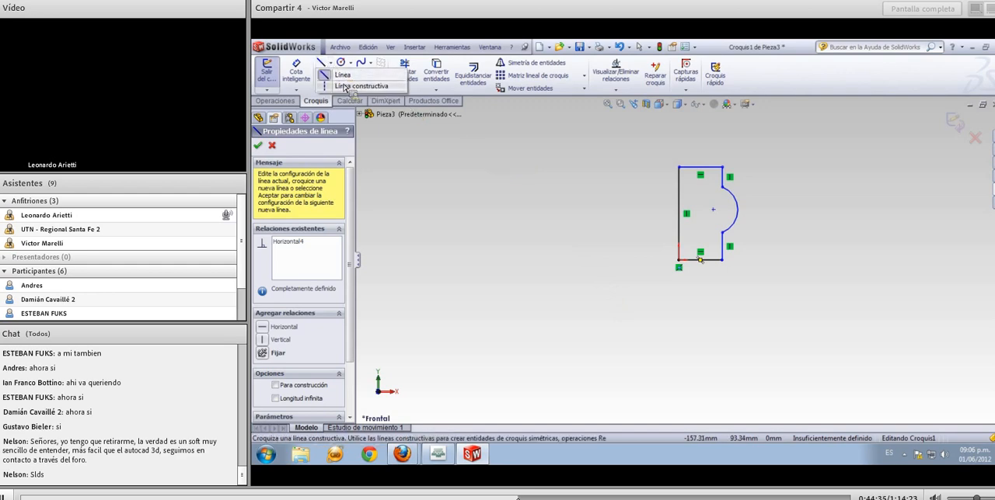
left_click(342, 80)
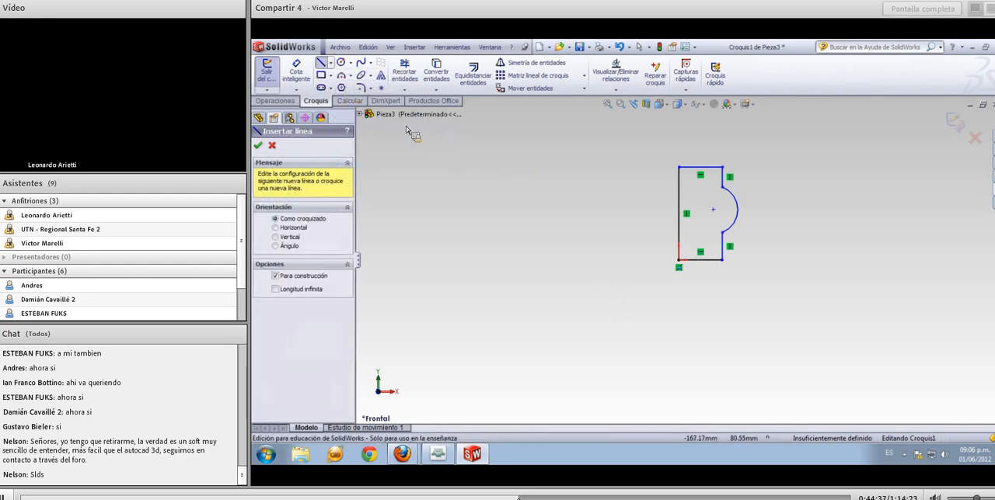
left_click(679, 264)
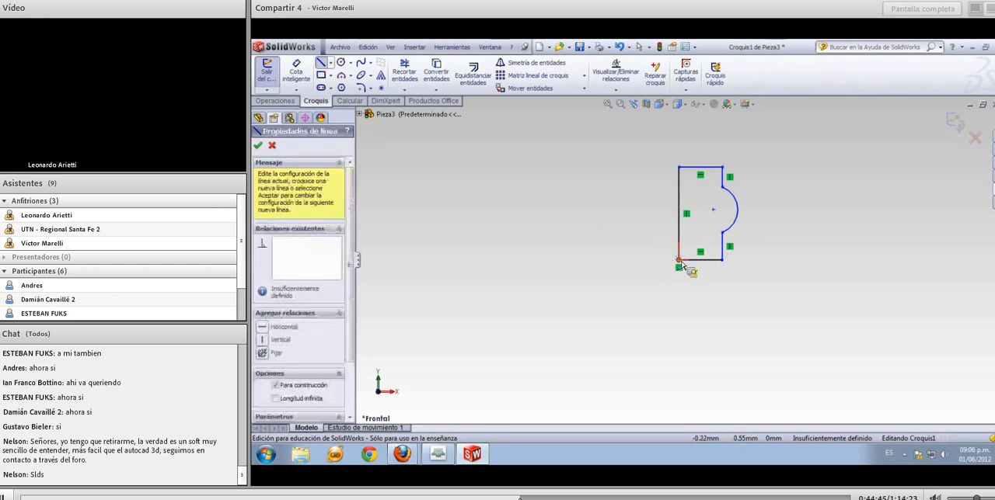
left_click(679, 122)
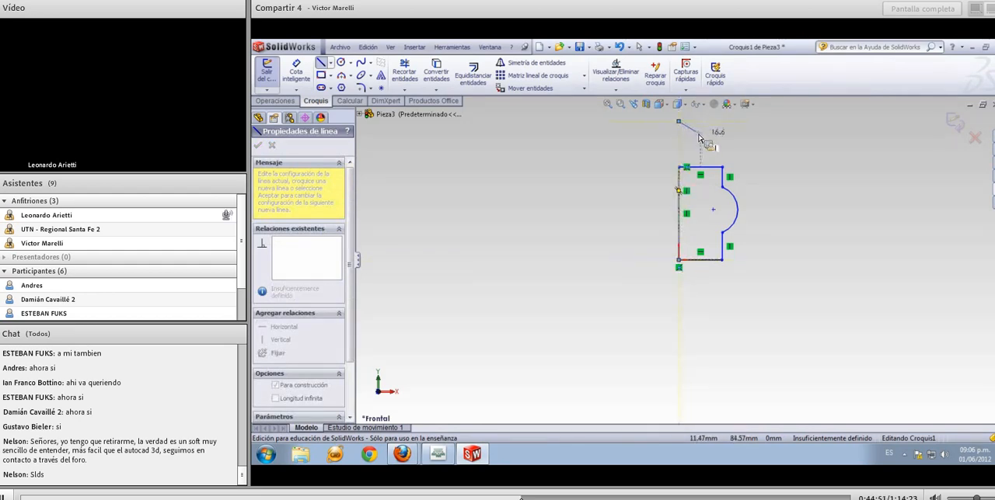
key("Escape")
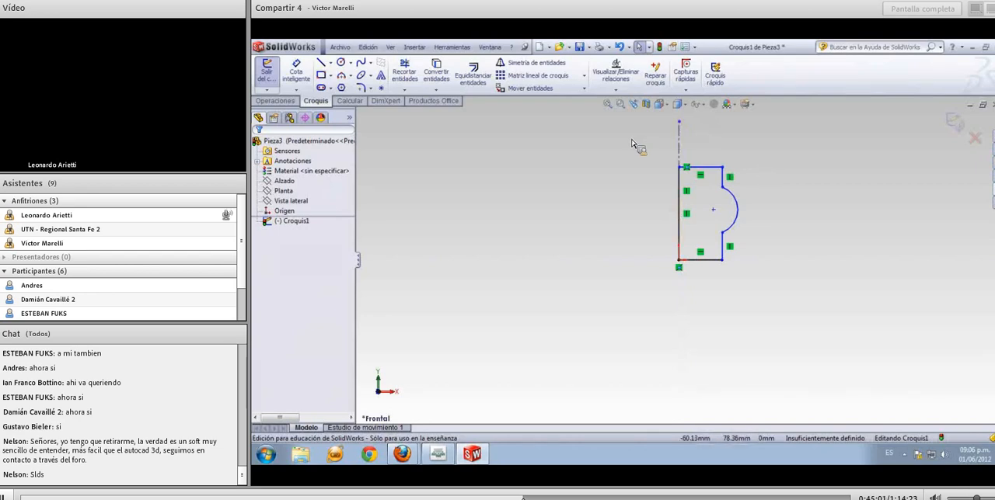
Dimension the short upper vertical line against the construction centreline as a diameter and set it to 25 mm
left_click(305, 78)
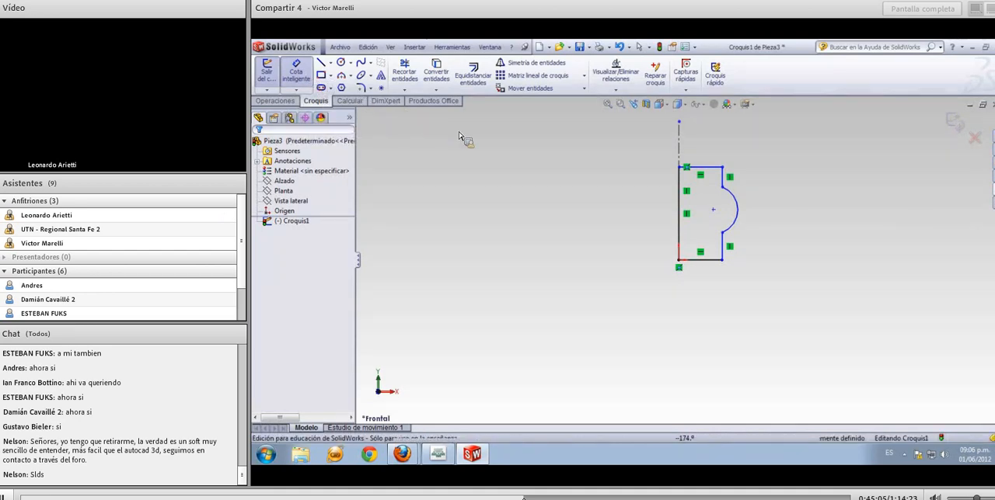
left_click(725, 181)
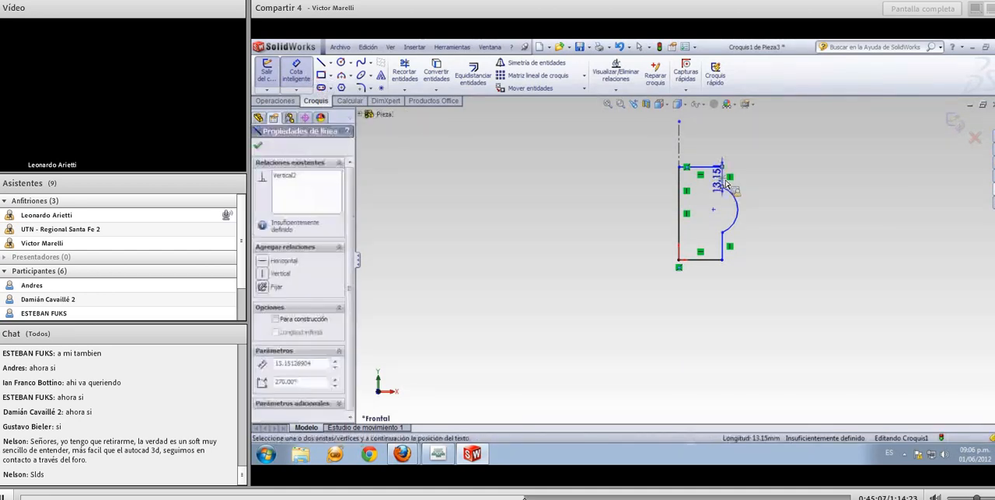
left_click(681, 151)
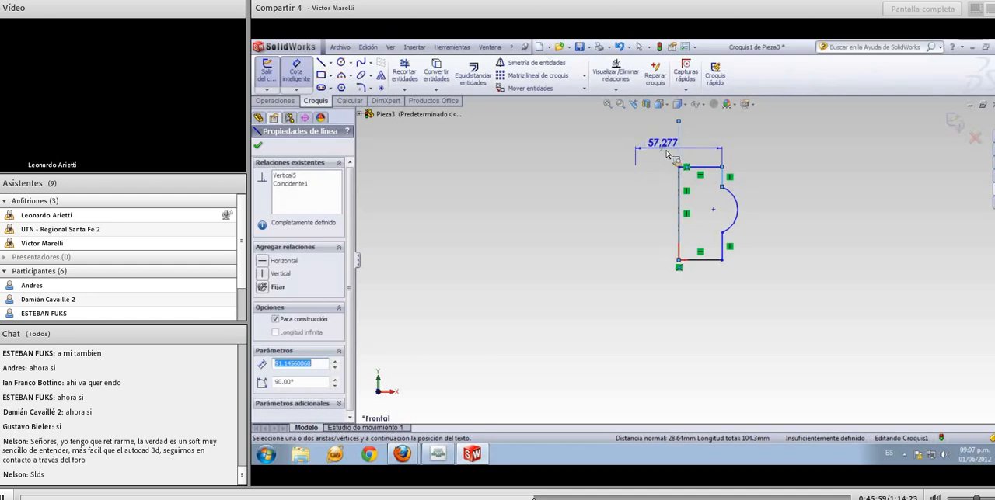
left_click(667, 155)
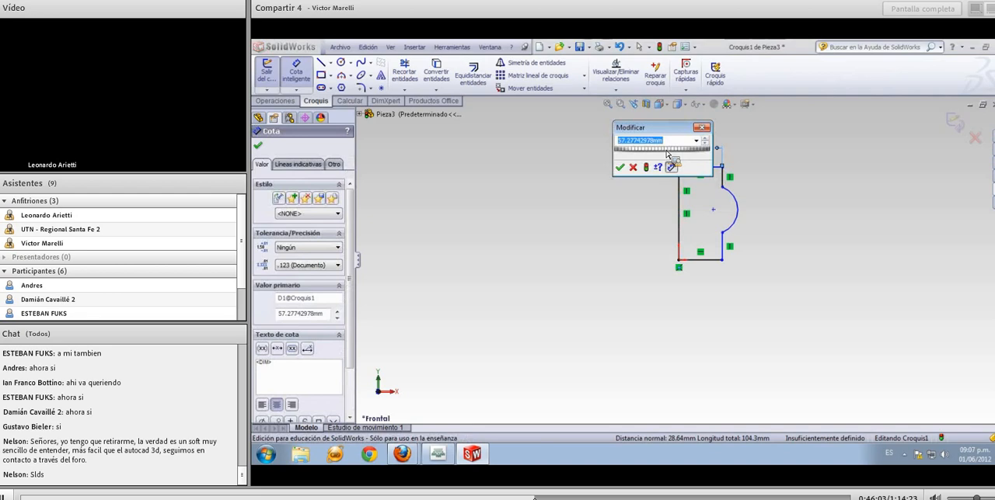
type("25")
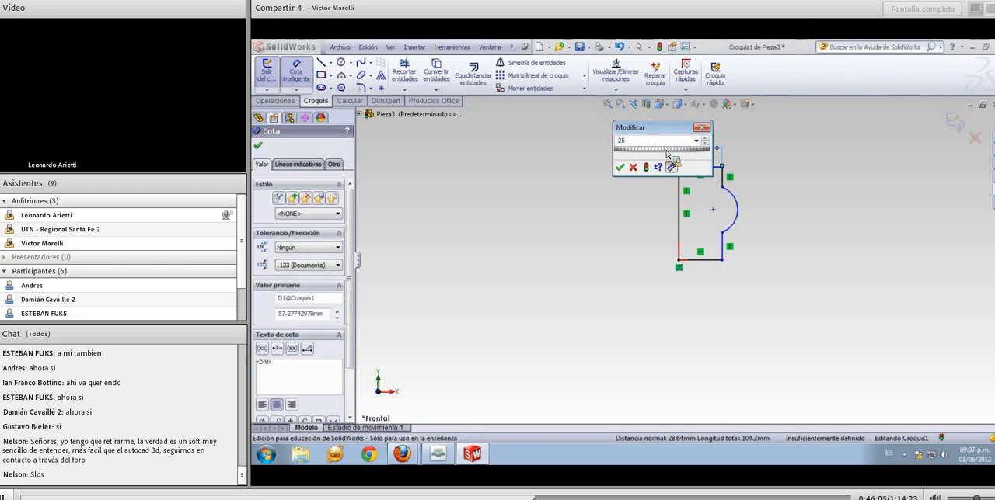
key("Return")
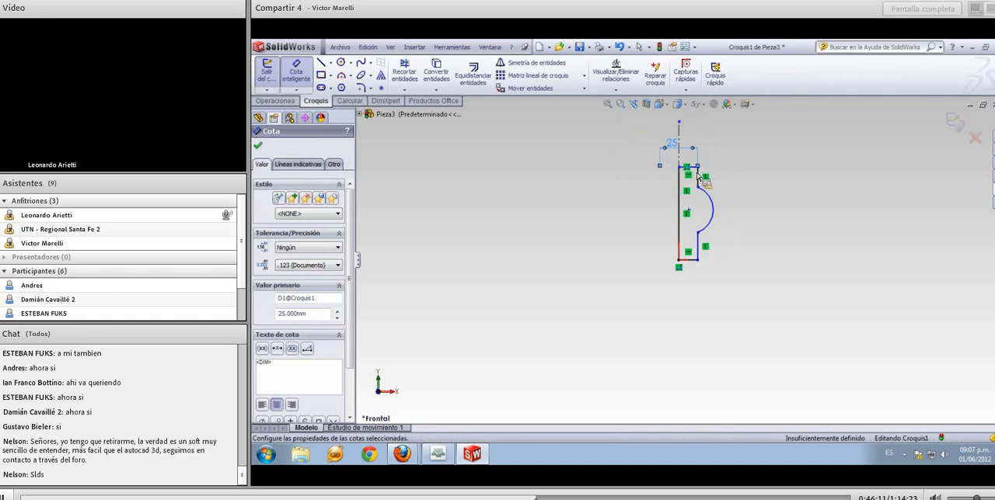
Dimension the height between the profile's upper and lower horizontal lines and set it to 45 mm
scroll(700, 178, "down", 3)
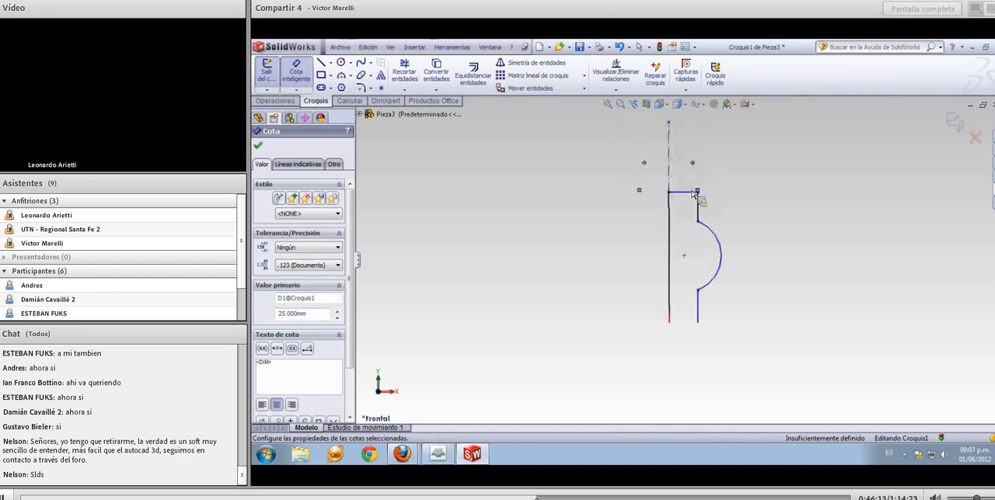
left_click(690, 214)
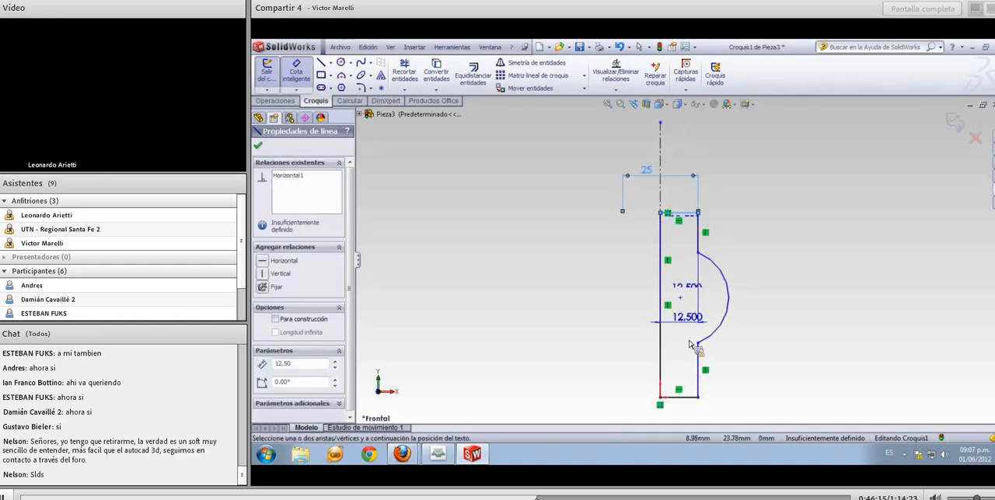
left_click(688, 397)
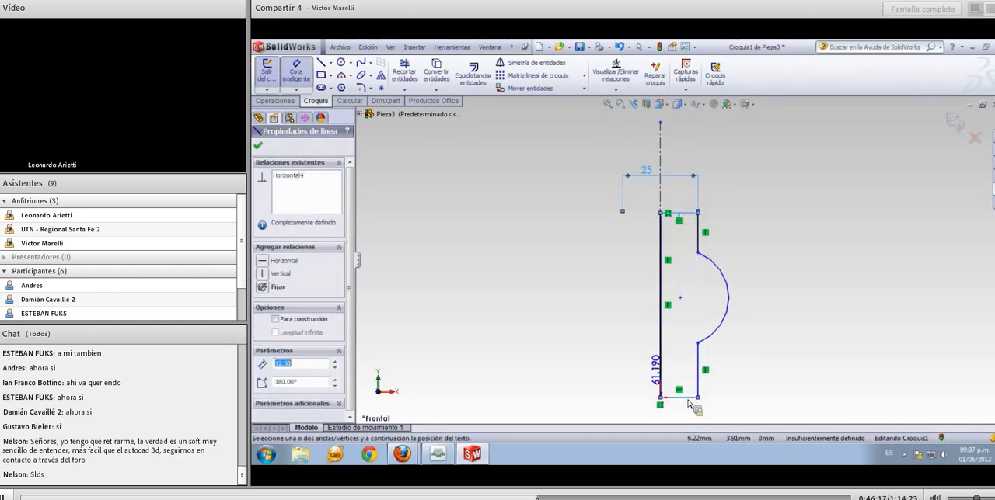
left_click(561, 320)
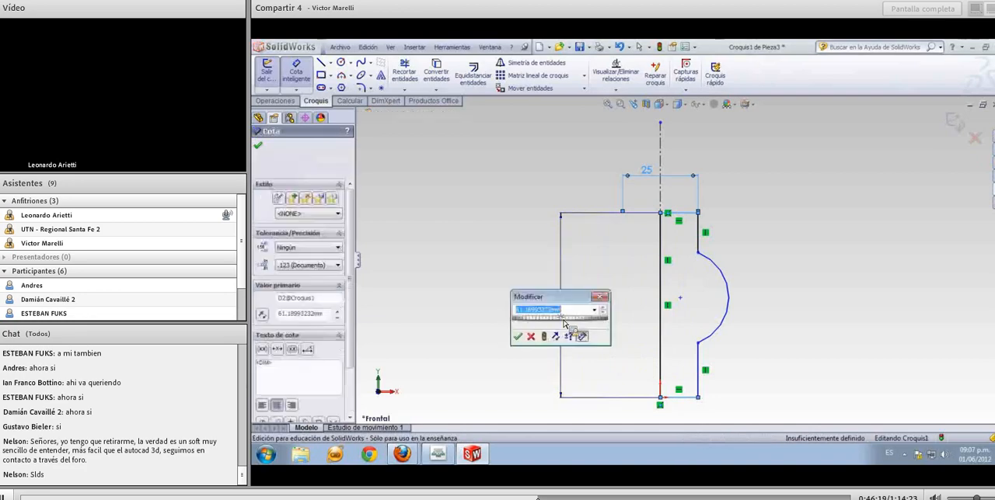
type("45")
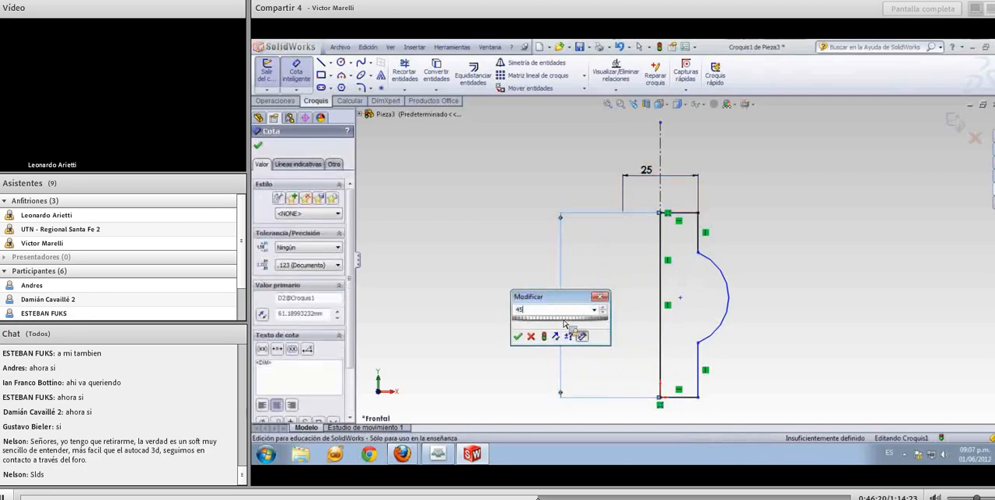
key("Return")
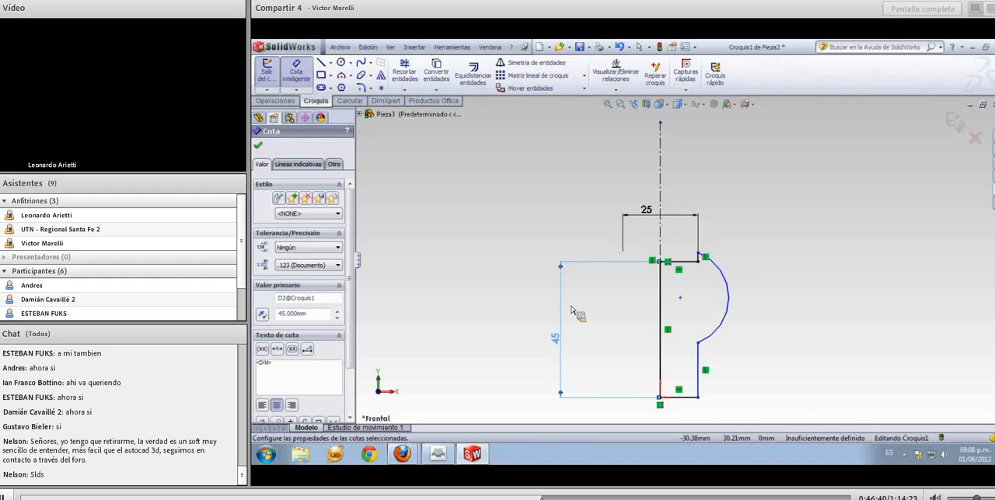
key("Escape")
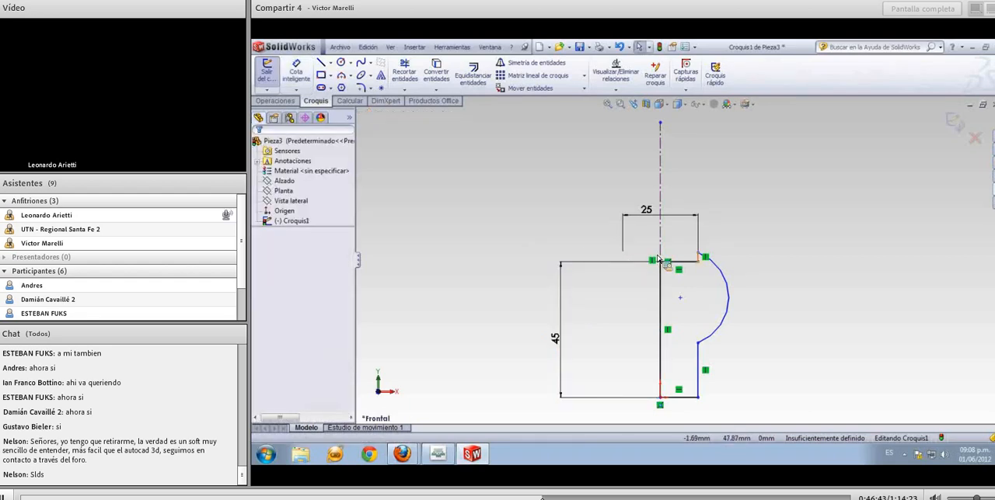
Move the arc's upper endpoint straight down below the profile's top line, to about Y 39.6 mm
left_click(699, 256)
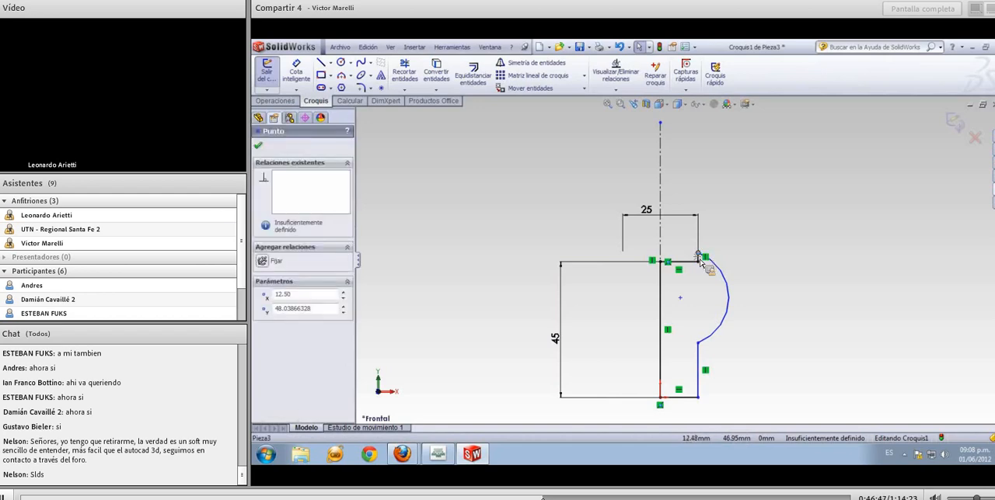
left_click_drag(698, 257, 698, 281)
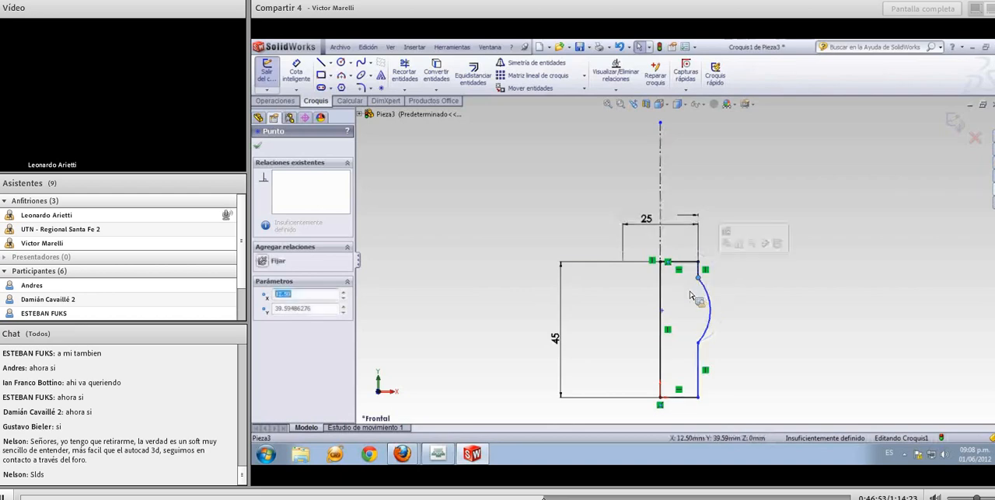
left_click(684, 286)
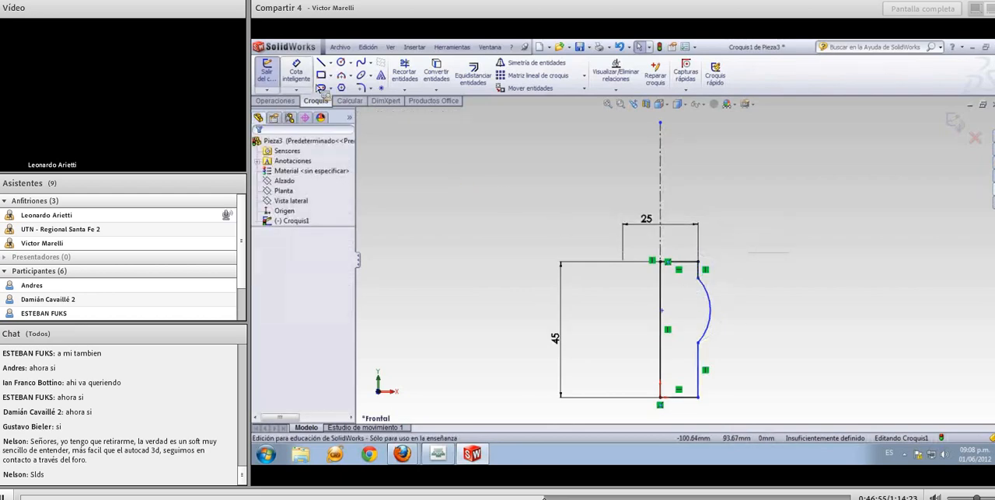
Dimension the short vertical line above the arc and set its length to 10 mm
left_click(296, 71)
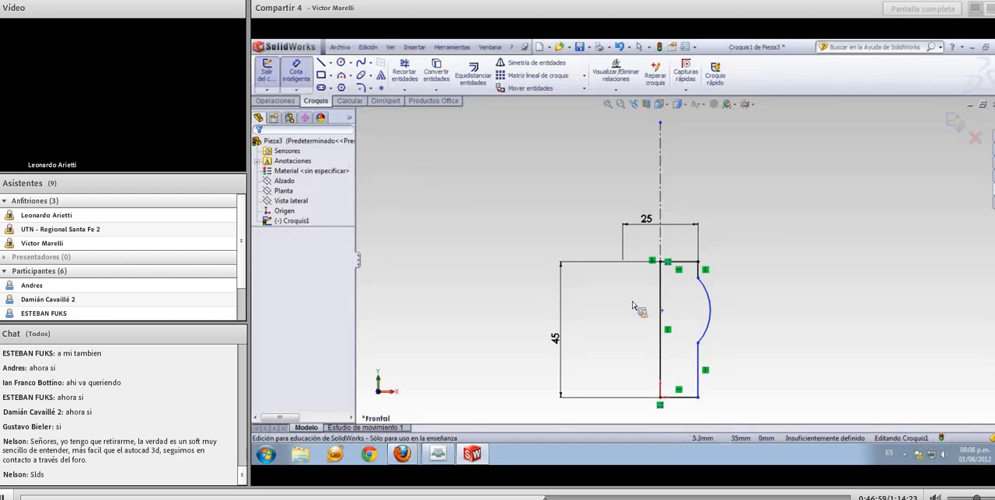
left_click(697, 271)
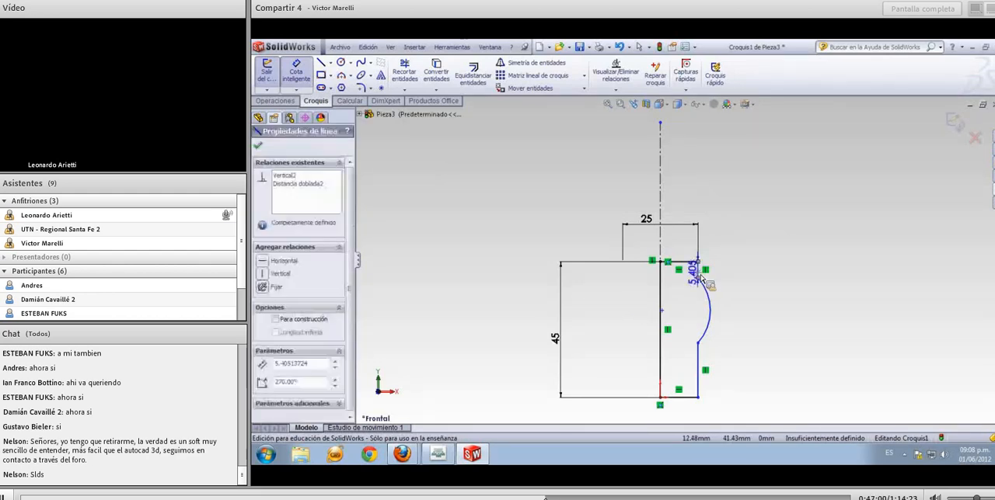
left_click(751, 282)
type("10")
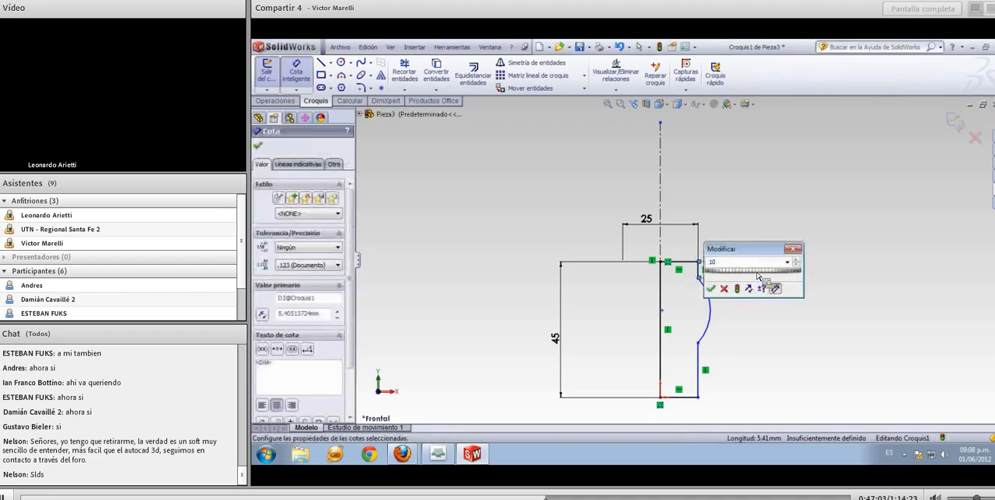
key("Return")
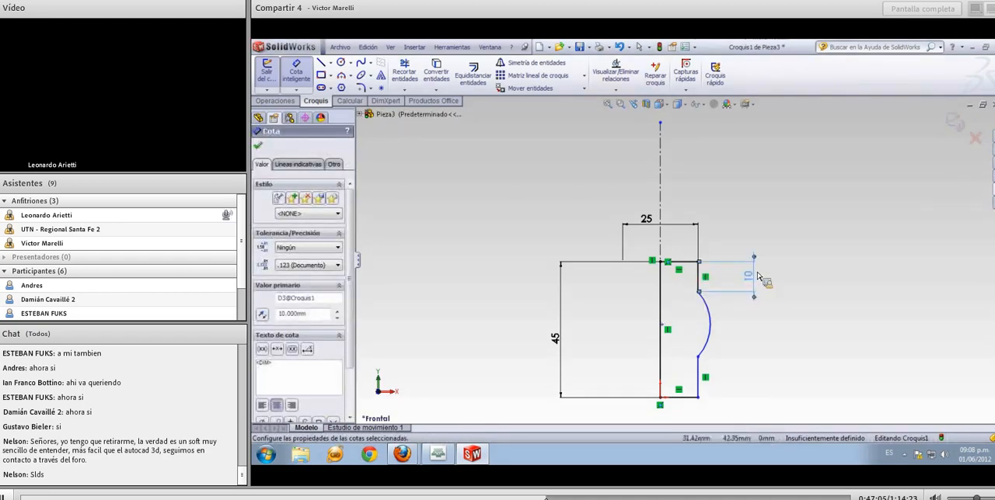
Dimension the vertical distance between the arc's two endpoints and set it to 16 mm
left_click(698, 292)
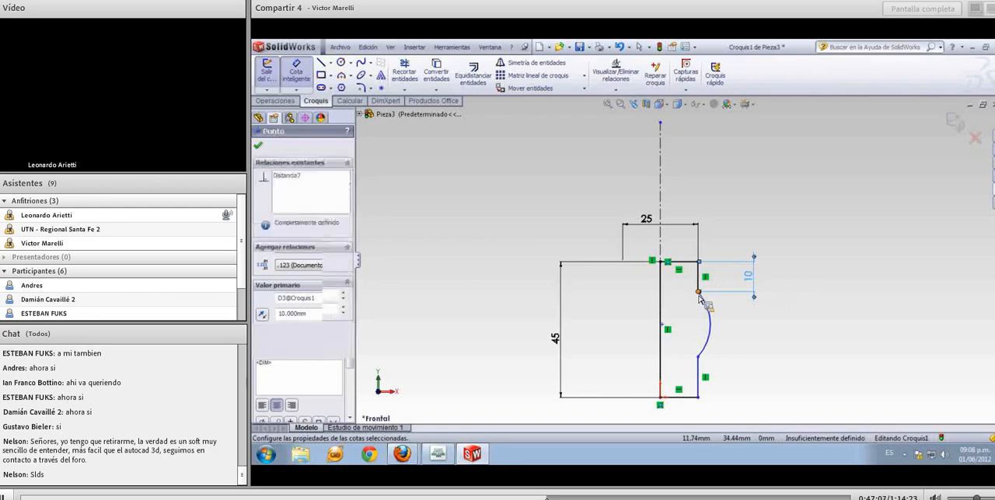
left_click(699, 356)
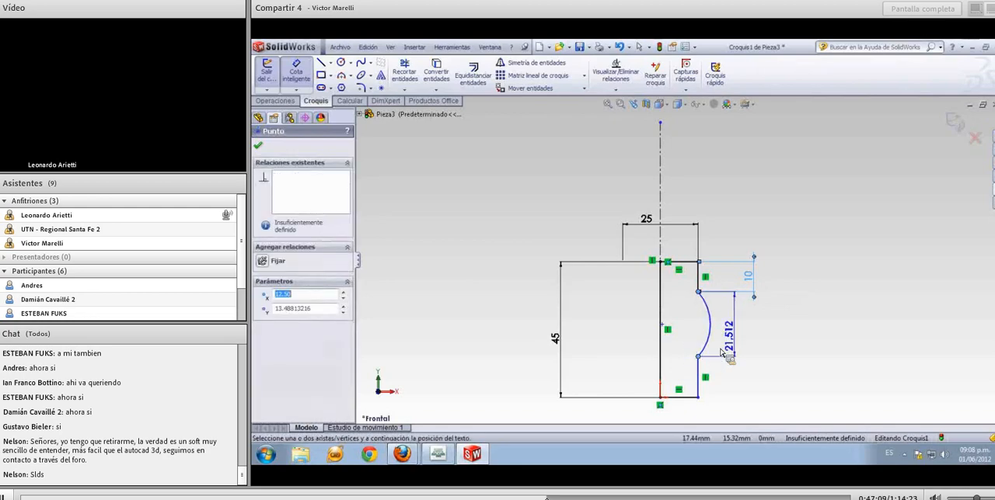
left_click(757, 330)
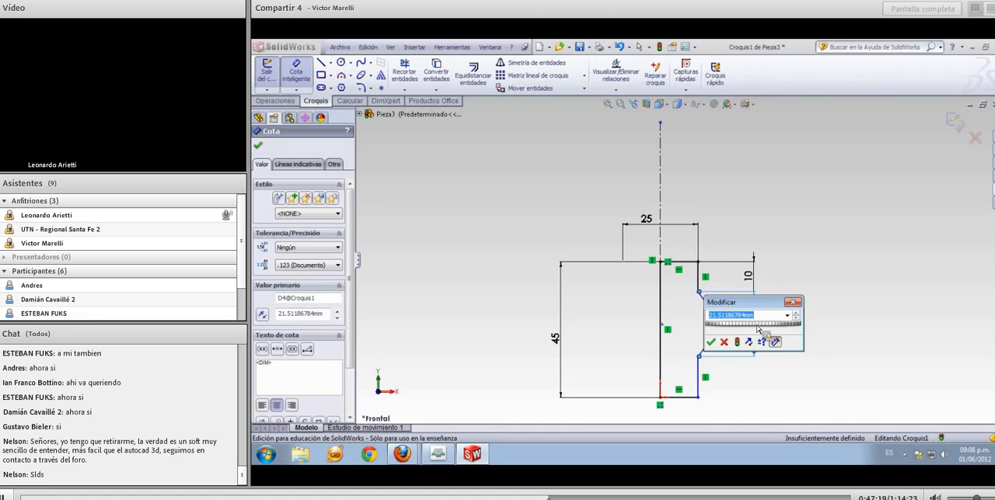
type("16")
key("Return")
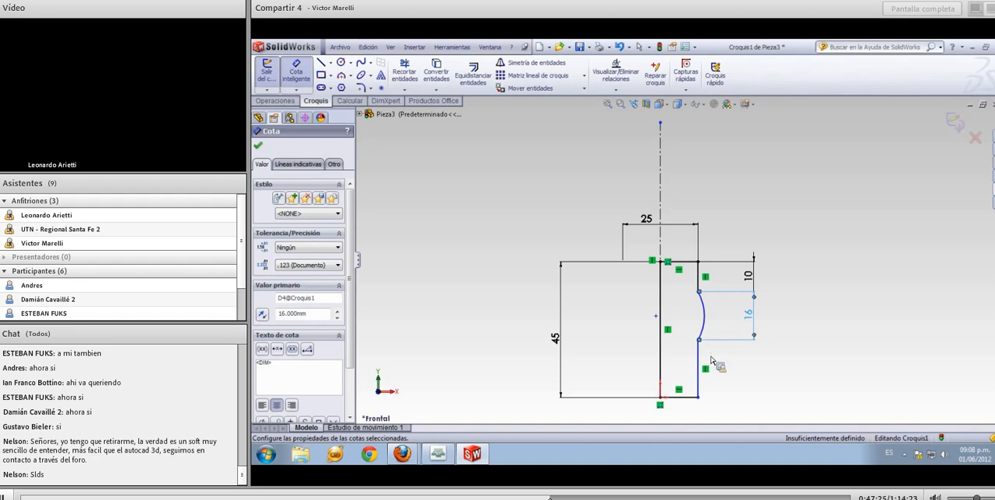
Dimension the horizontal distance between the arc and the vertical line below it, accepting the current value
left_click(706, 326)
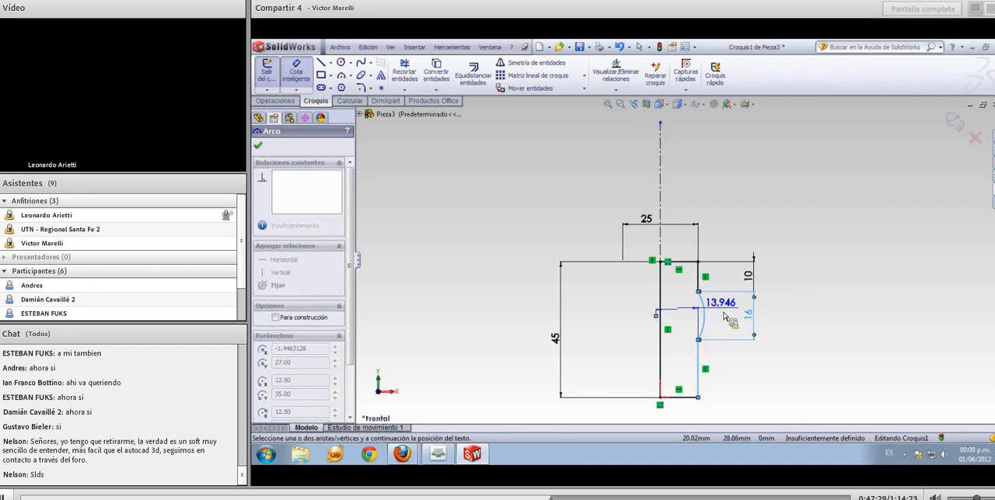
left_click(725, 315)
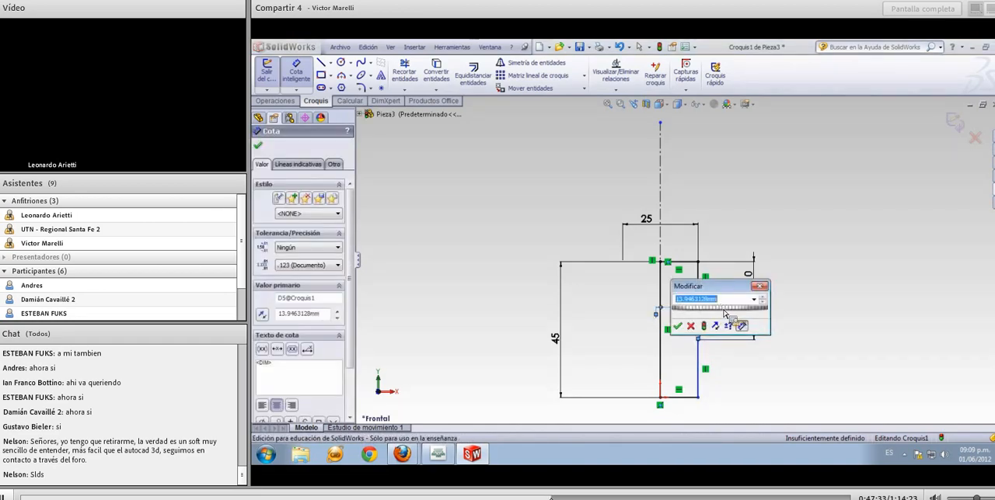
key("Return")
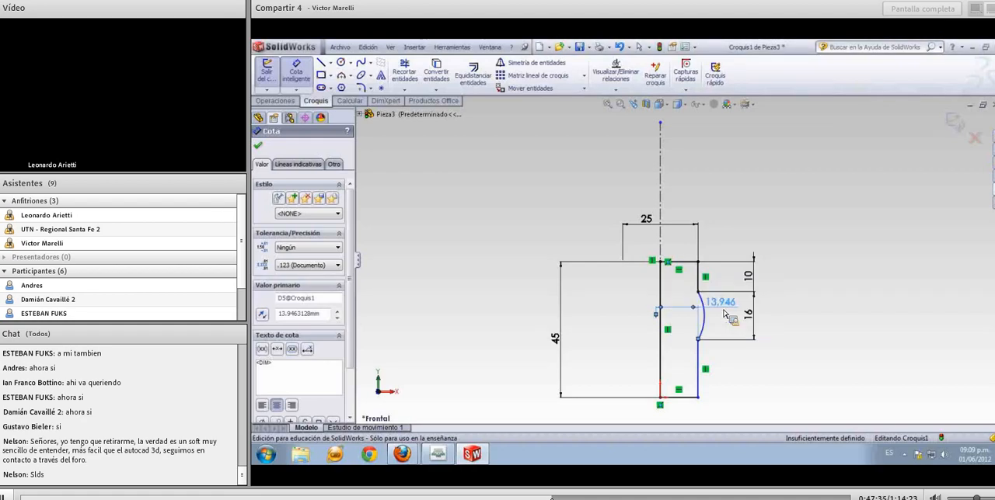
key("Escape")
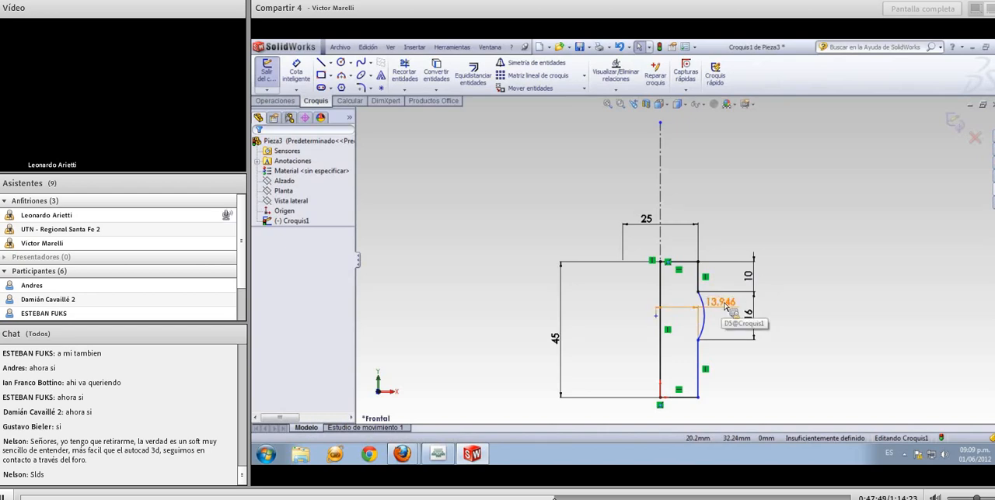
Change the first arc condition of the horizontal arc dimension from centre to minimum (Mín.)
right_click(725, 307)
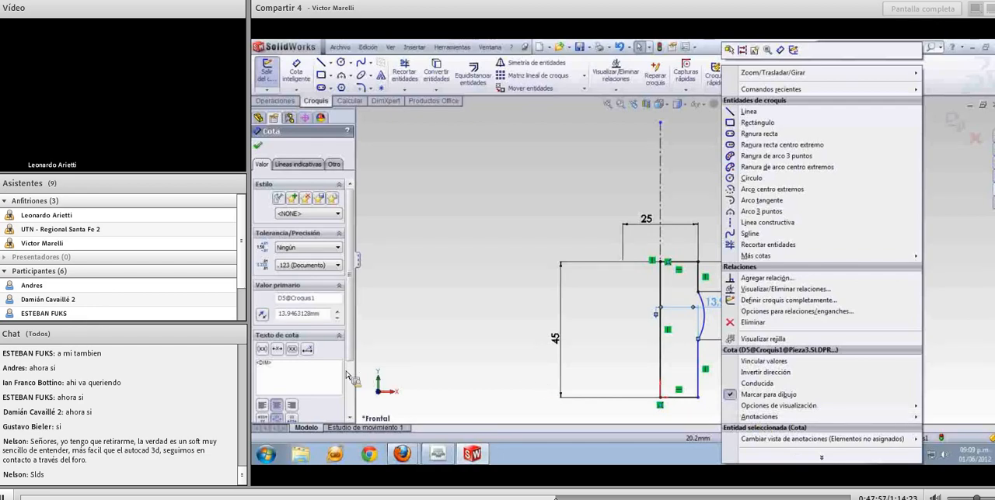
left_click(352, 348)
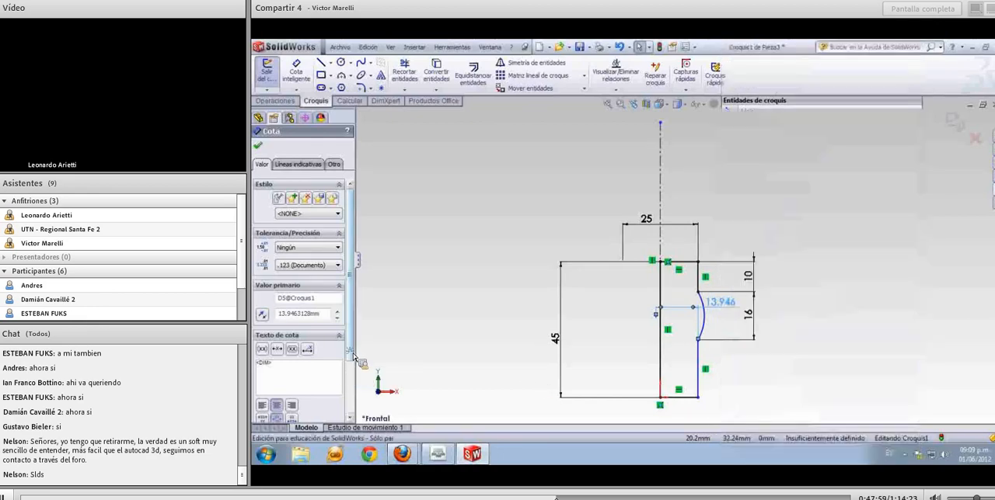
scroll(354, 385, "down", 3)
scroll(355, 386, "up", 3)
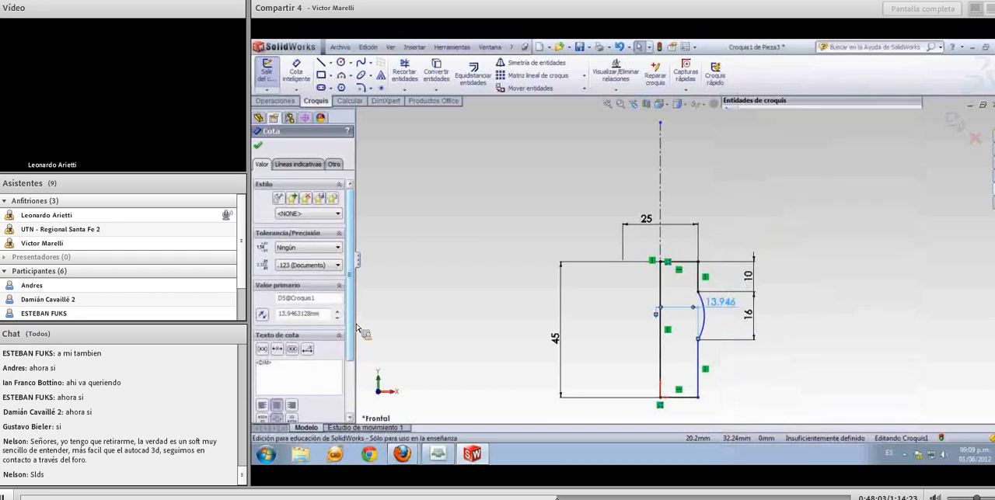
left_click(308, 166)
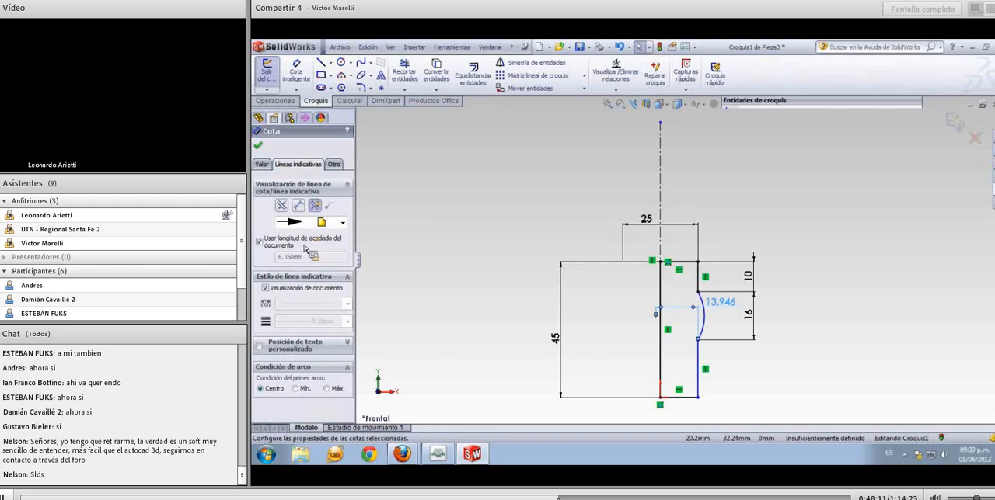
left_click(304, 391)
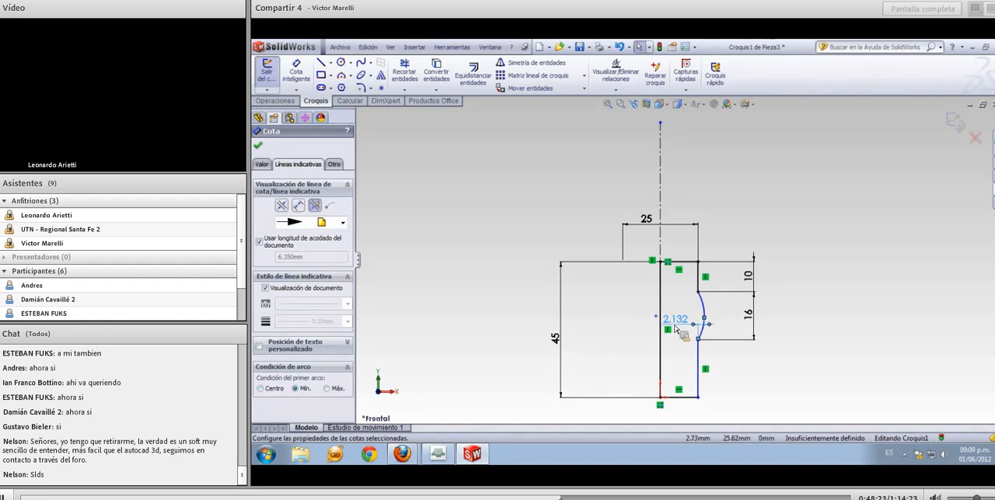
Reposition the arc's horizontal dimension outside the profile, below the arc, and set it to 4 mm
left_click_drag(688, 332, 735, 365)
left_click(735, 365)
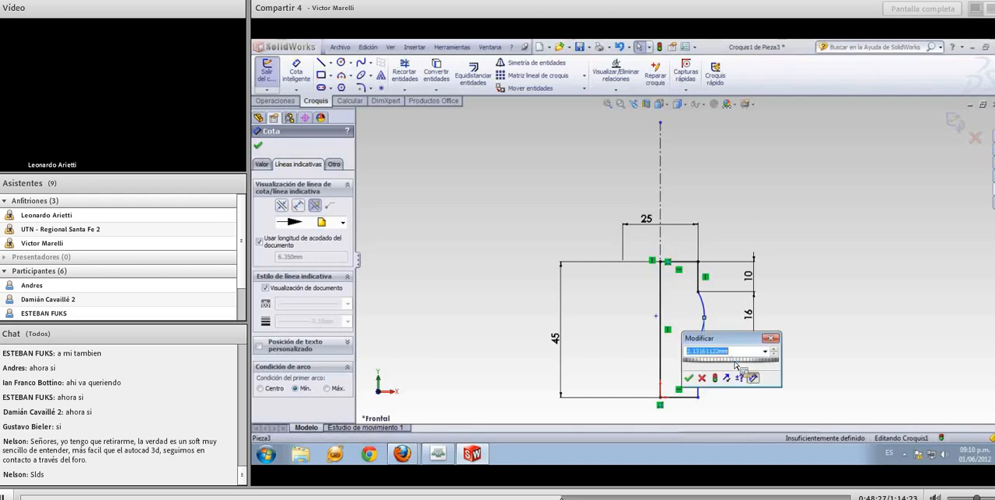
type("4")
key("Return")
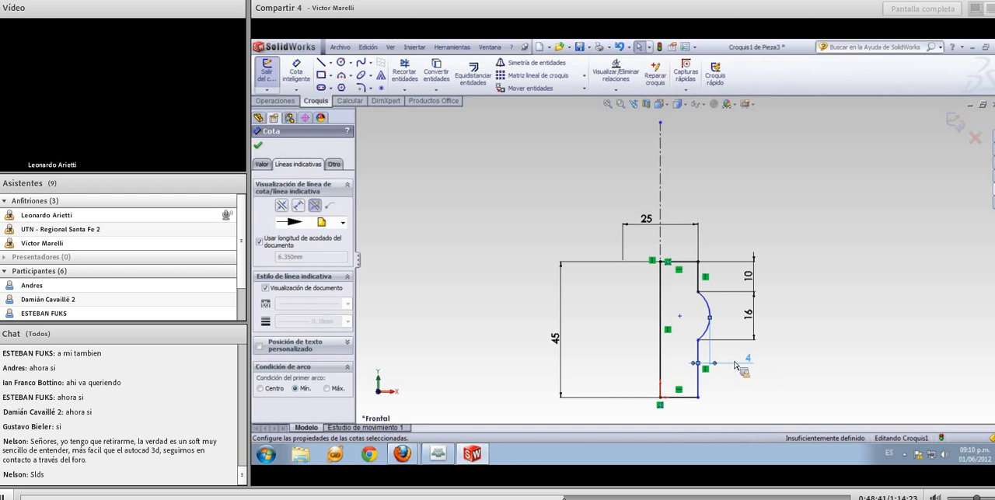
Make the two vertical lines above and below the bulging arc collinear
left_click(774, 382)
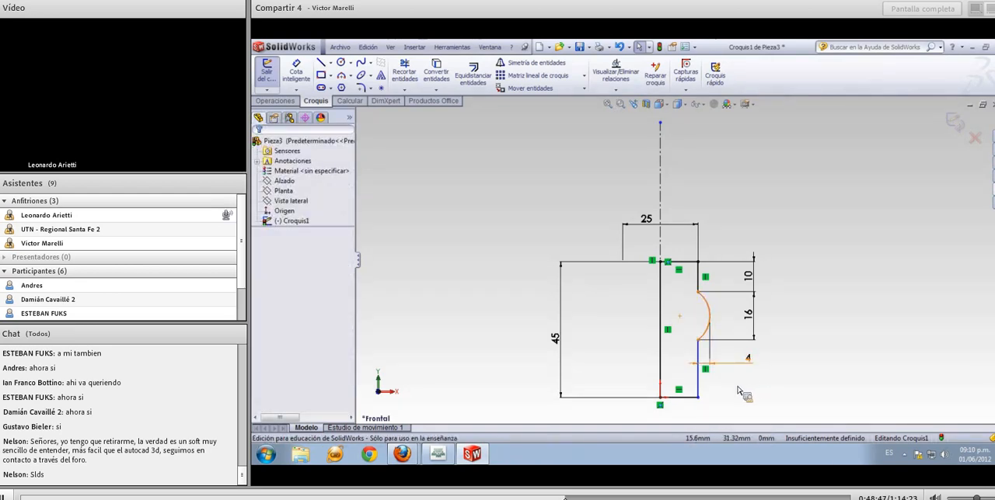
left_click(703, 287)
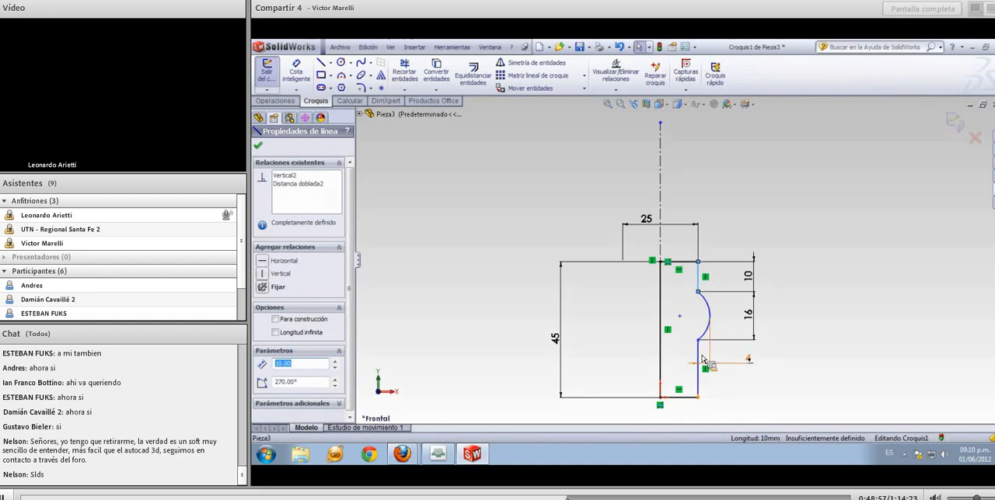
left_click(758, 388)
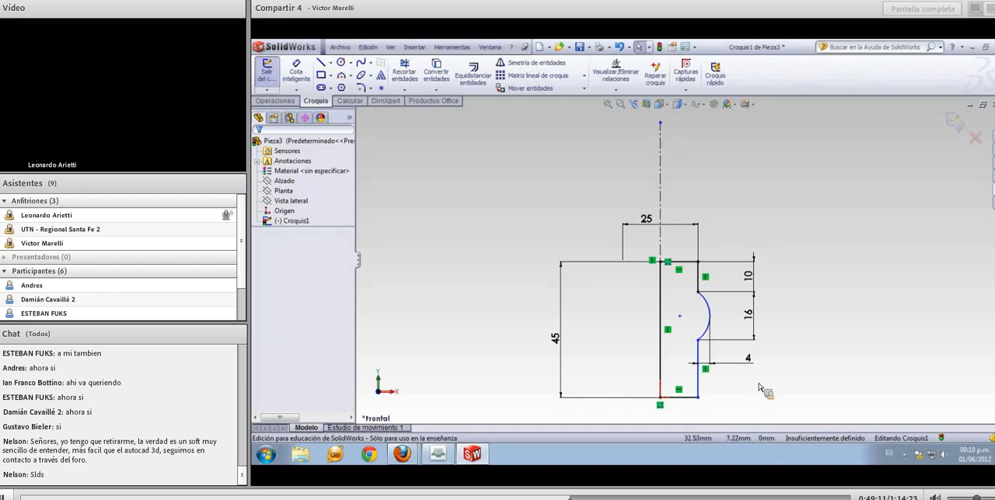
left_click(698, 284)
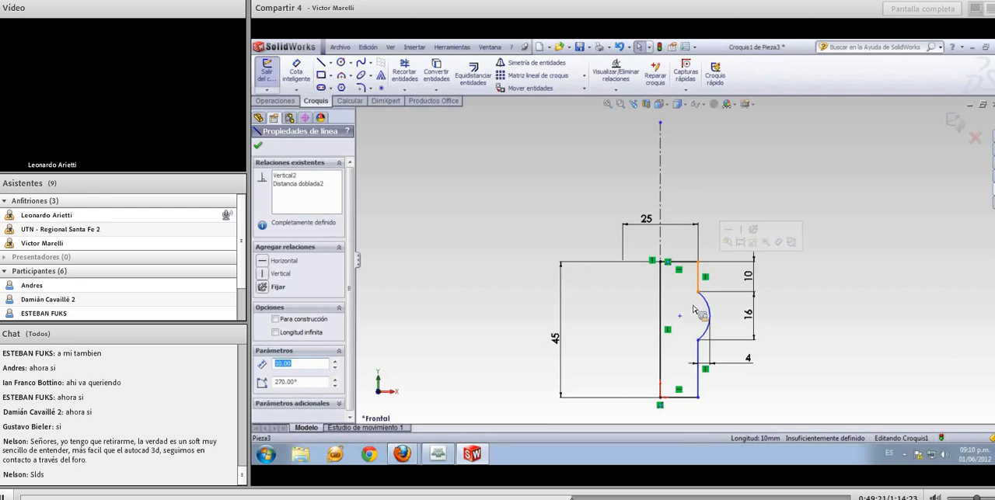
left_click(702, 357, "ctrl")
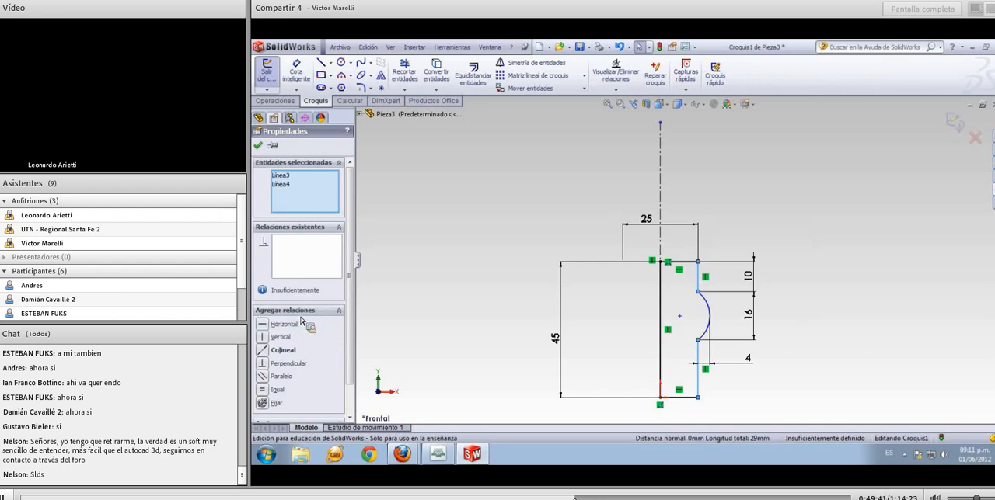
left_click(265, 353)
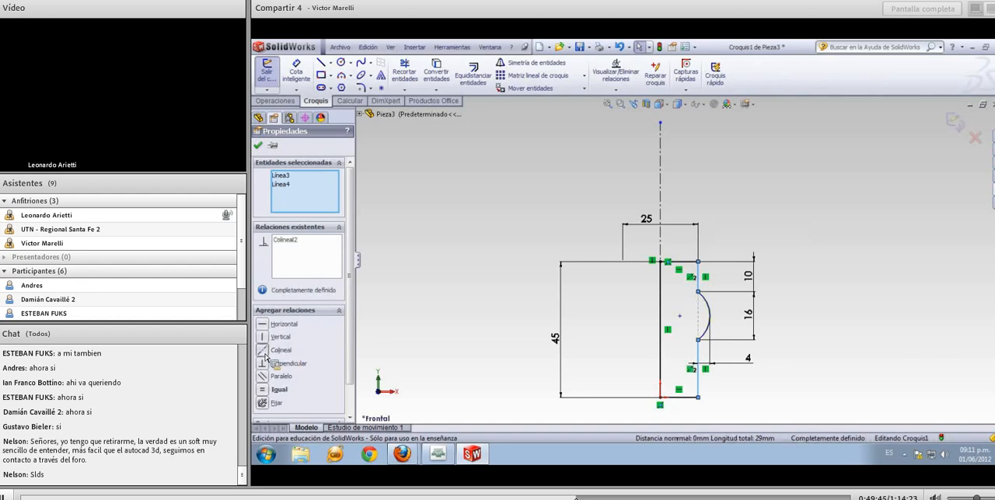
left_click(388, 356)
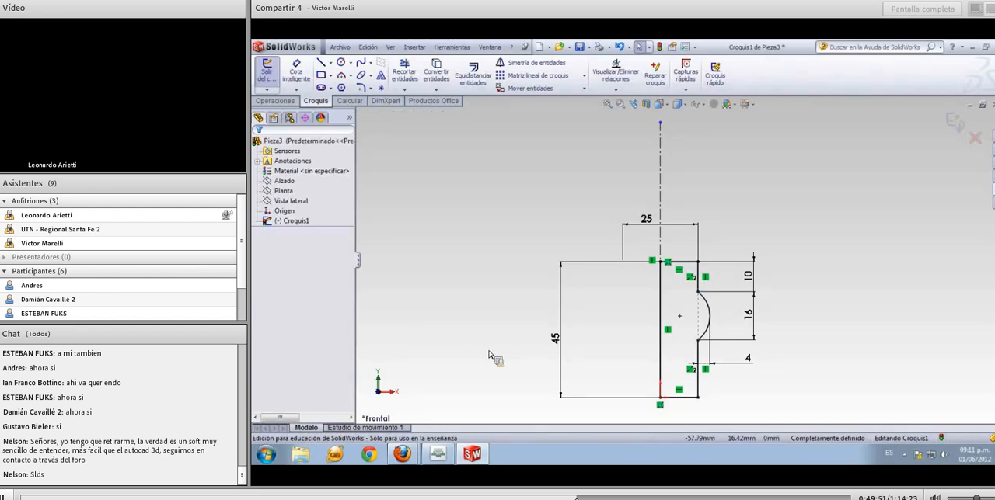
Revolve the closed profile 360° about the vertical centreline to create the solid body
left_click(288, 102)
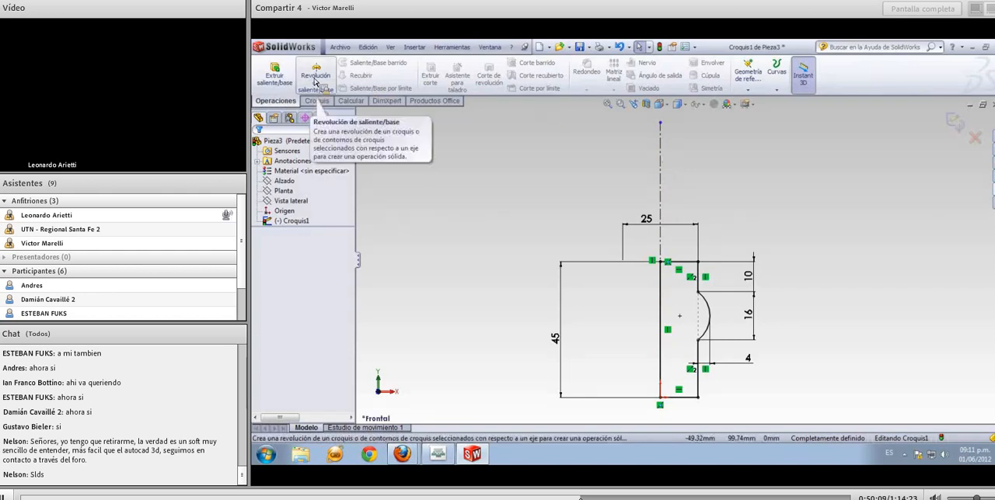
left_click(314, 80)
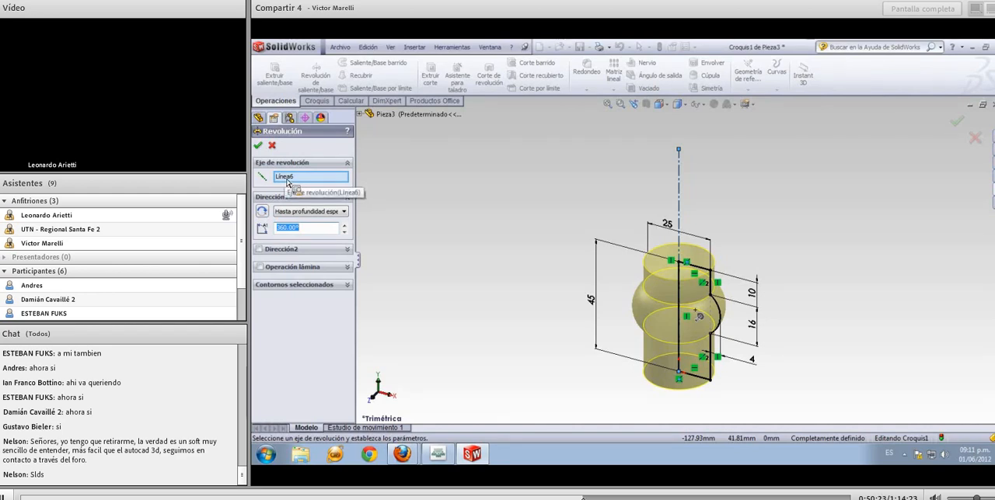
left_click(259, 149)
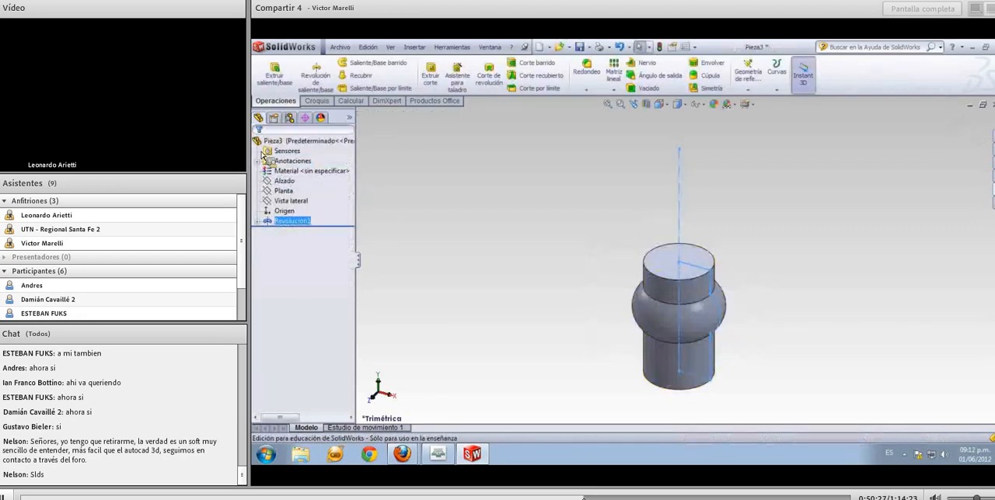
mouse_move(533, 311)
middle_mouse_down()
mouse_move(526, 230)
mouse_move(543, 310)
middle_mouse_up()
left_click(302, 222)
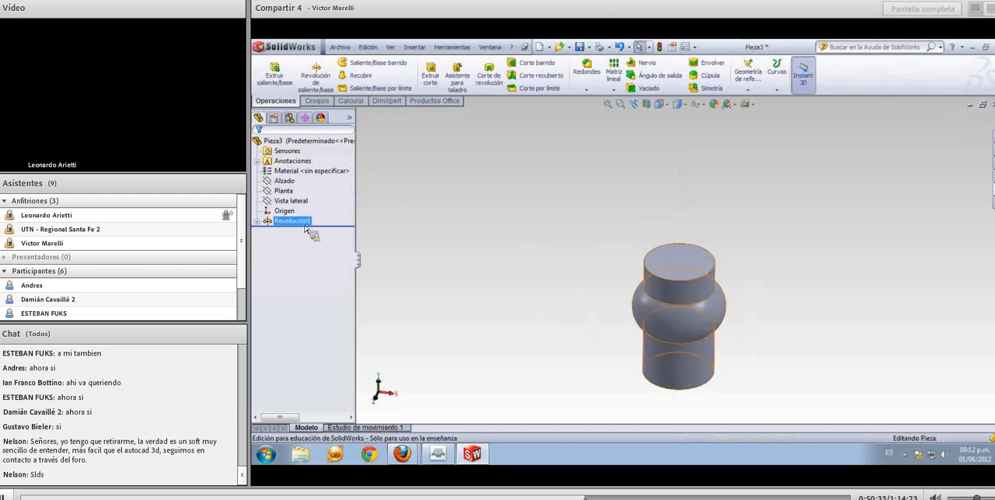
left_click(423, 230)
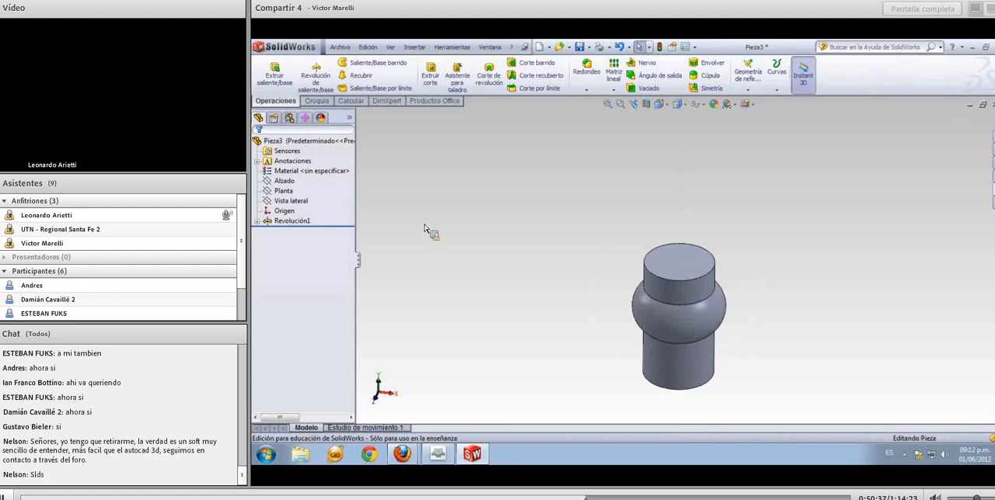
Open a new sketch on the Alzado plane and view it face-on
middle_click_drag(440, 237, 444, 277, "shift")
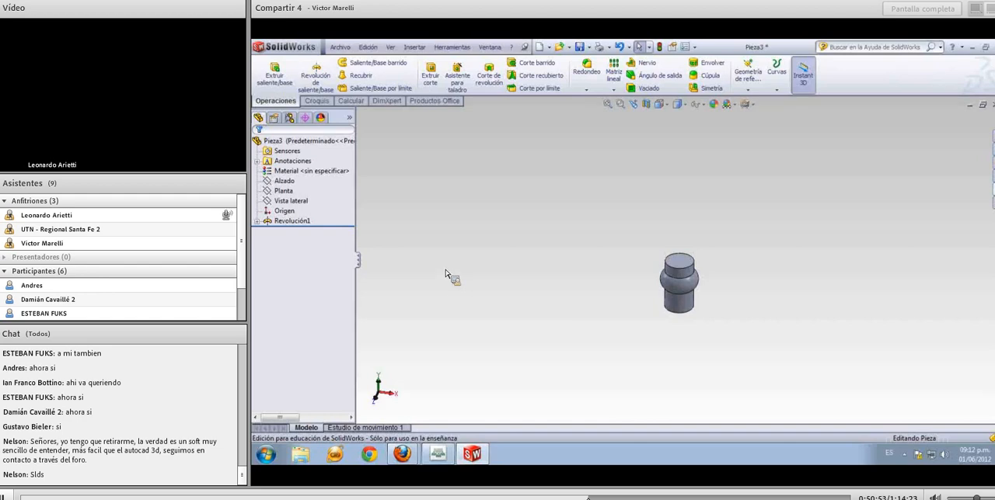
left_click(293, 183)
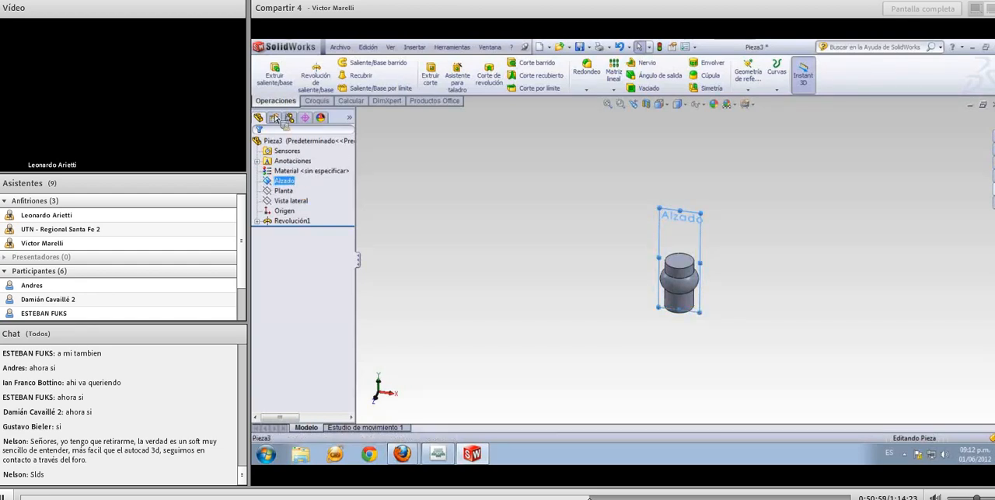
left_click(316, 101)
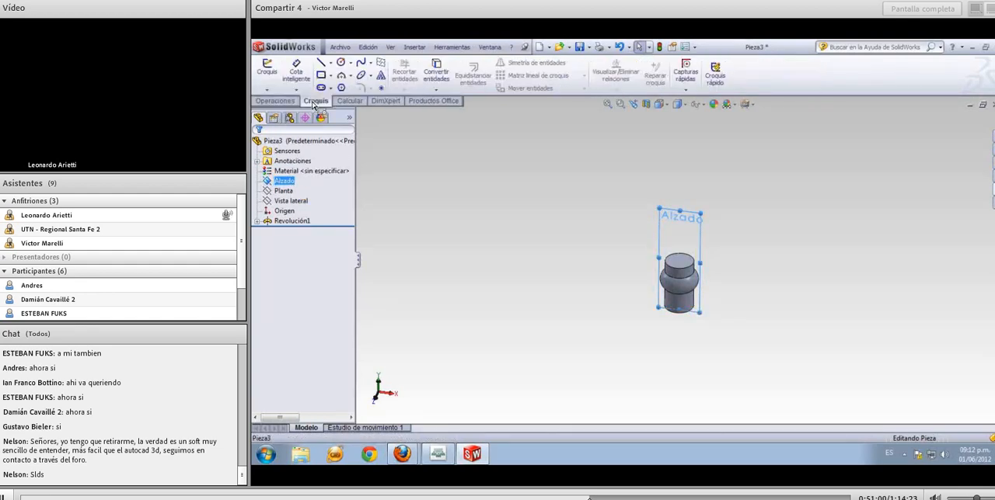
left_click(272, 77)
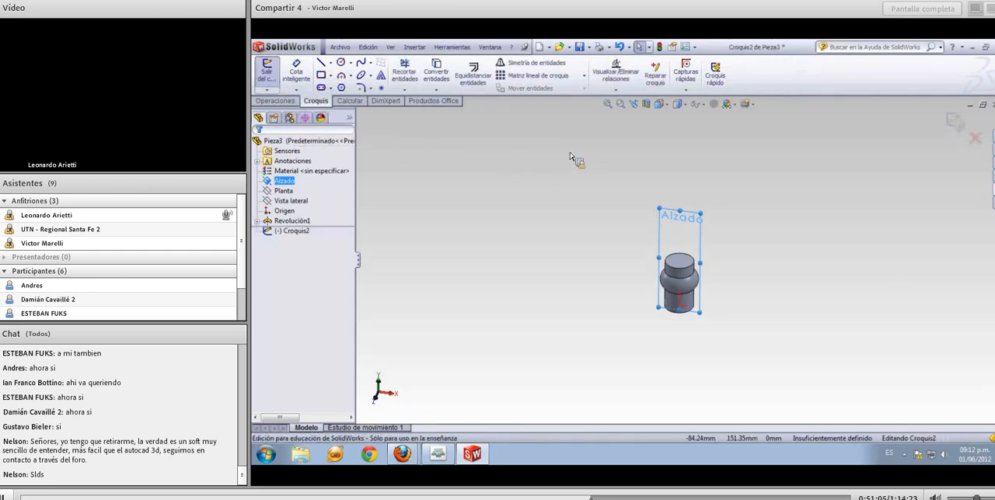
left_click(666, 106)
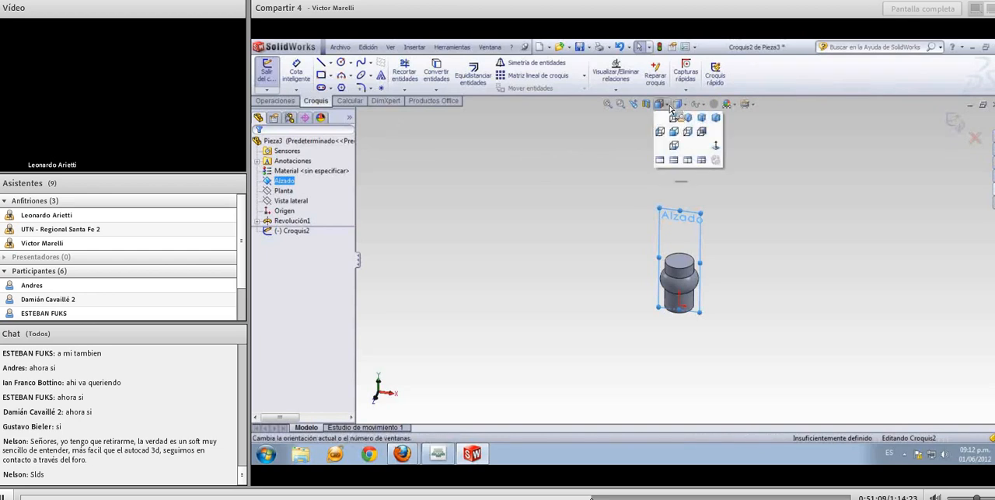
left_click(718, 146)
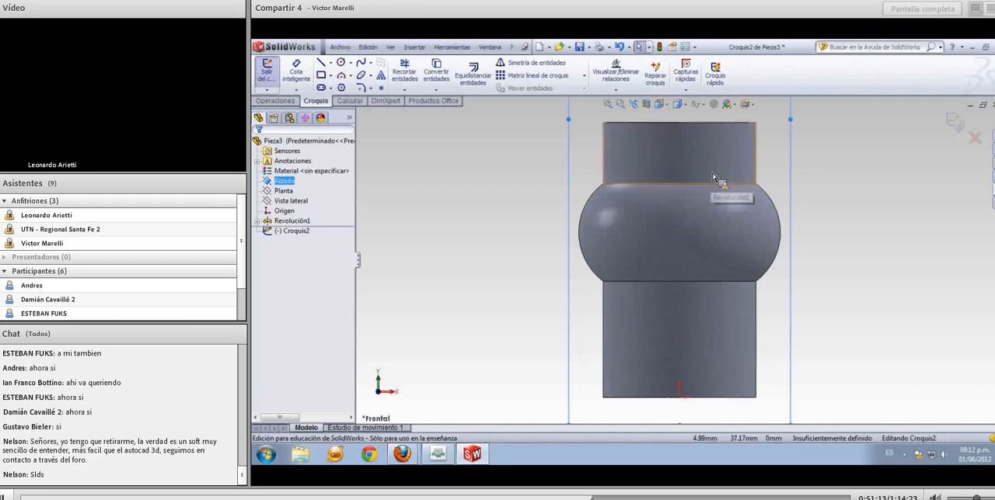
middle_click_drag(713, 175, 712, 235, "shift")
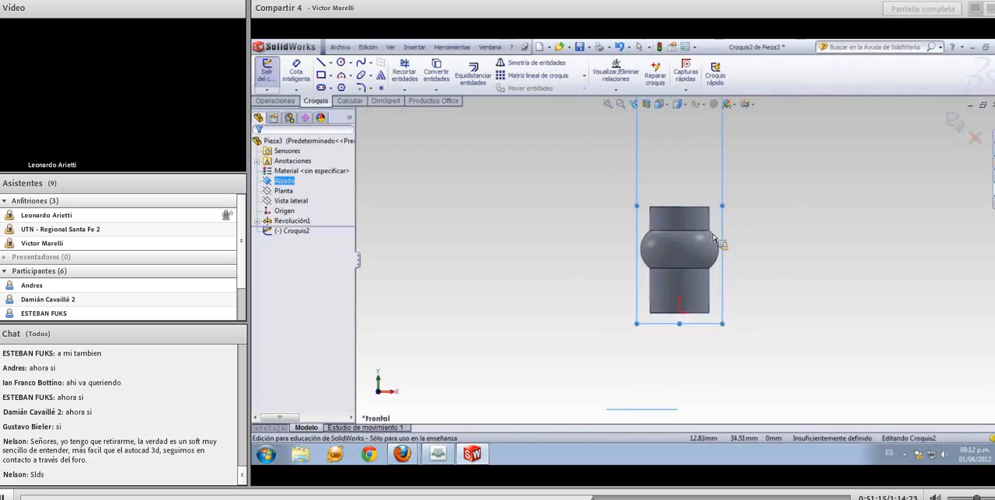
left_click(593, 233)
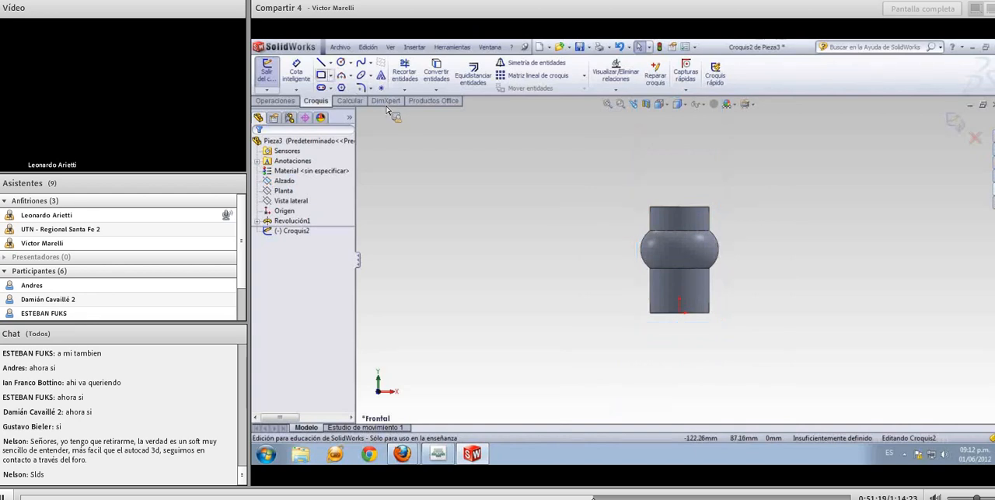
Sketch a horizontal line about 13 mm long to the upper left of the part, ending in a tangent 180° arc of about 9 mm radius
left_click(321, 62)
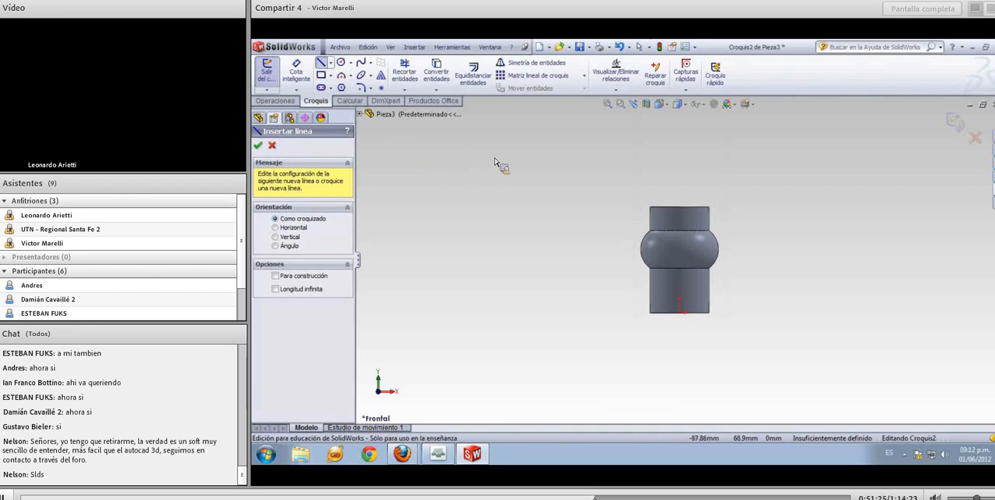
left_click_drag(472, 156, 504, 156)
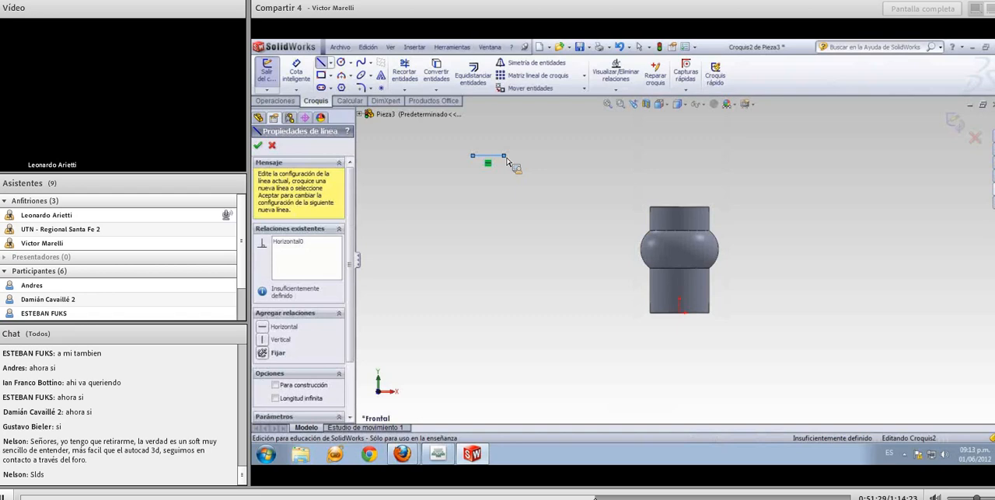
left_click(488, 157)
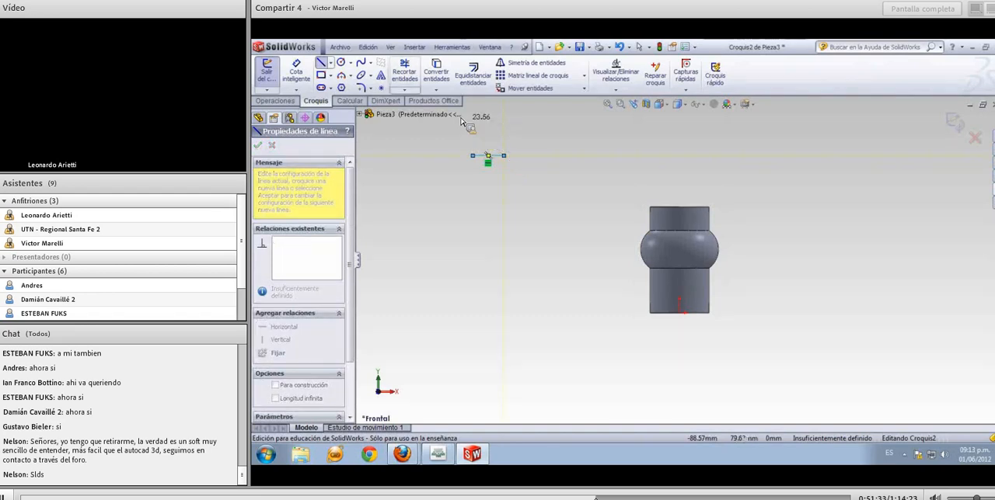
left_click(349, 76)
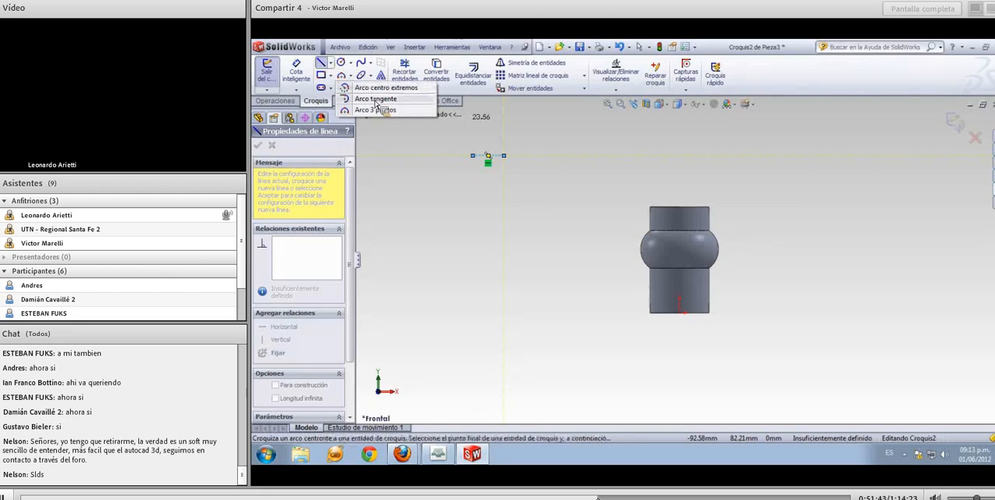
left_click(376, 100)
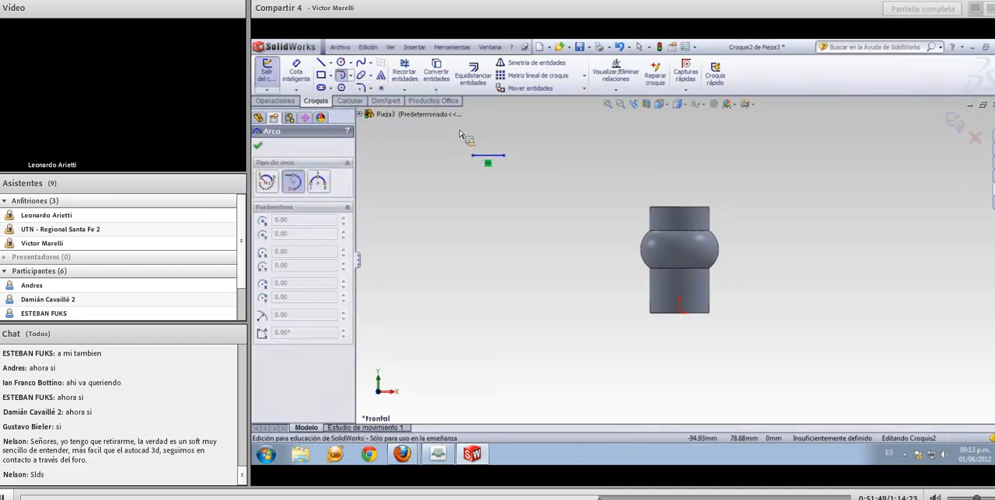
left_click(505, 157)
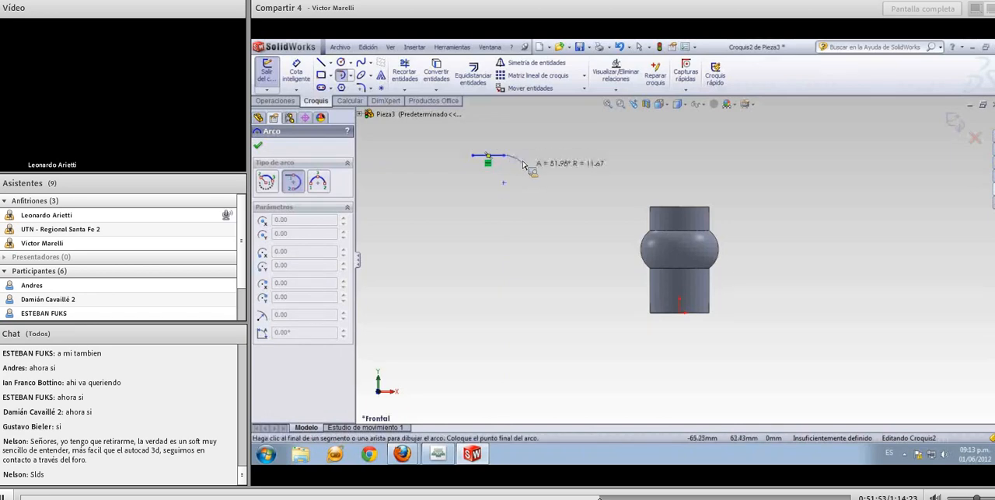
left_click(506, 201)
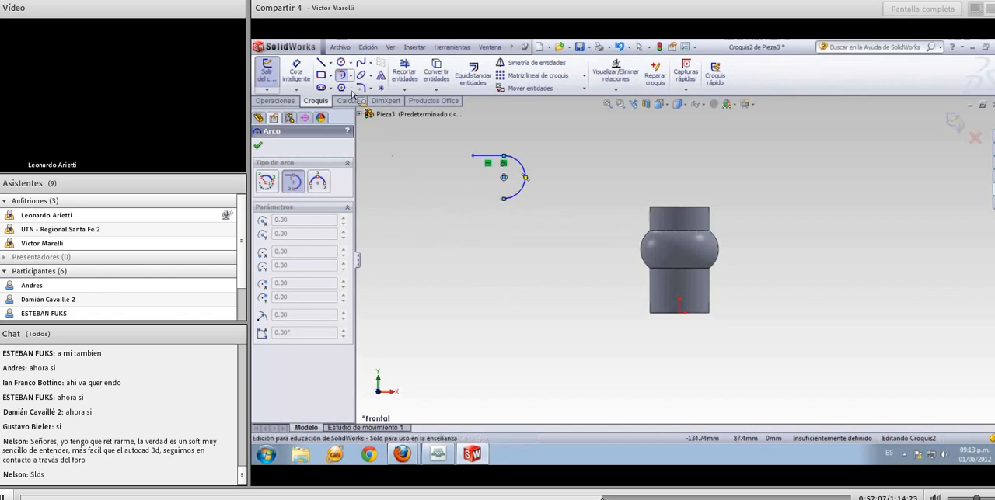
Close the slot with a lower horizontal line about 13 mm long and a tangent arc of about 9 mm radius joining the upper line
left_click(321, 62)
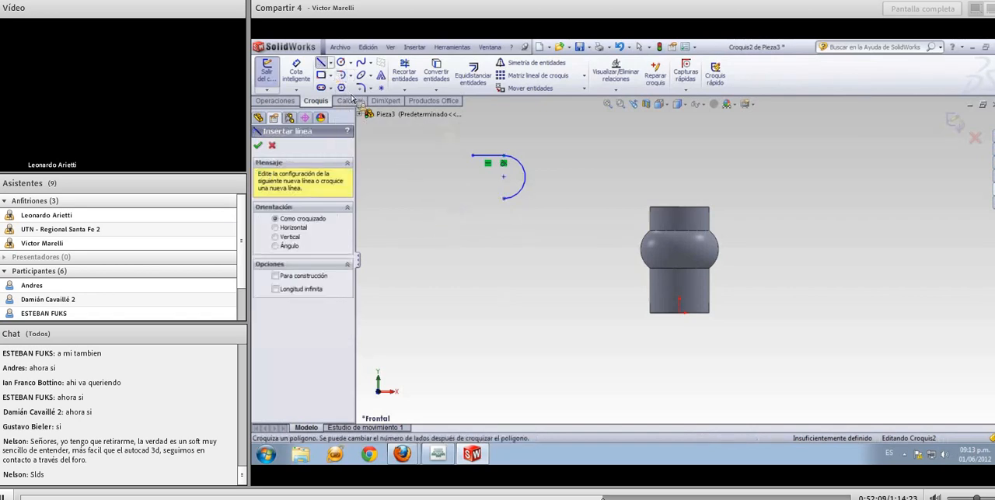
left_click(503, 199)
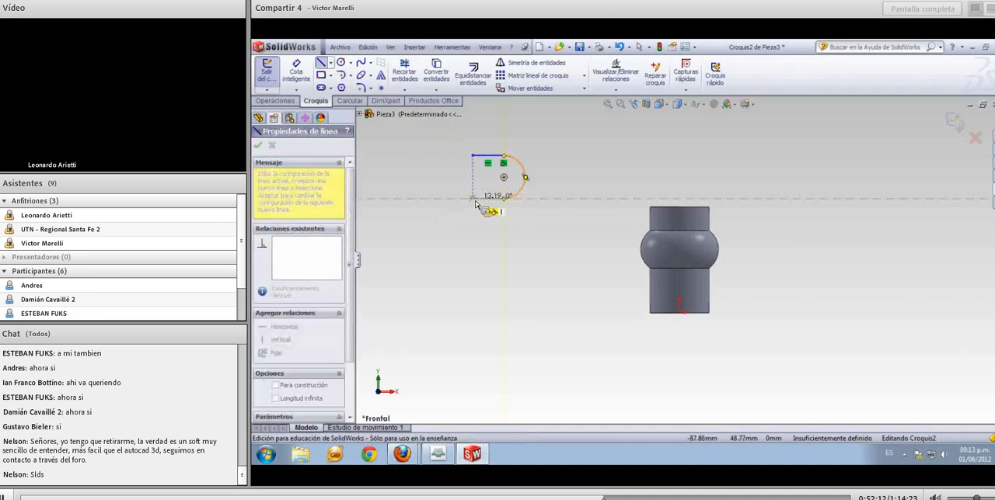
left_click(475, 201)
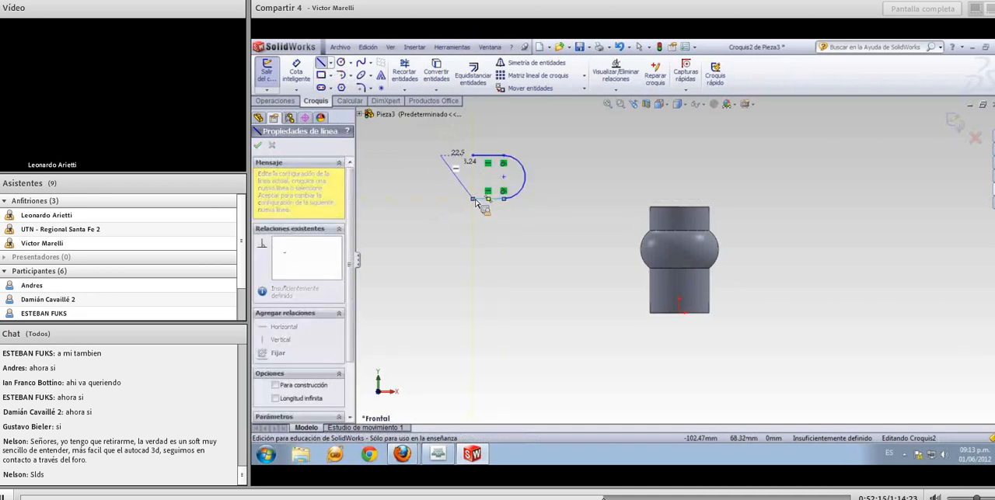
left_click(350, 75)
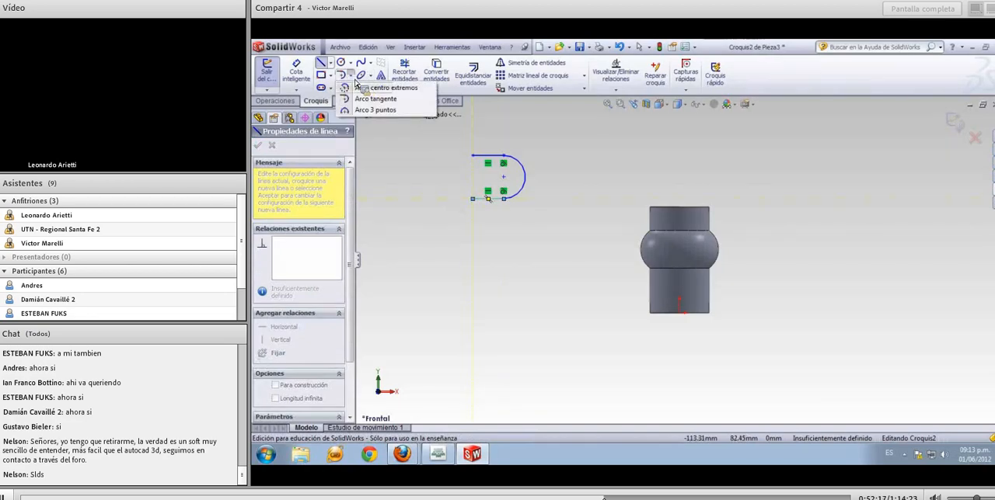
left_click(375, 100)
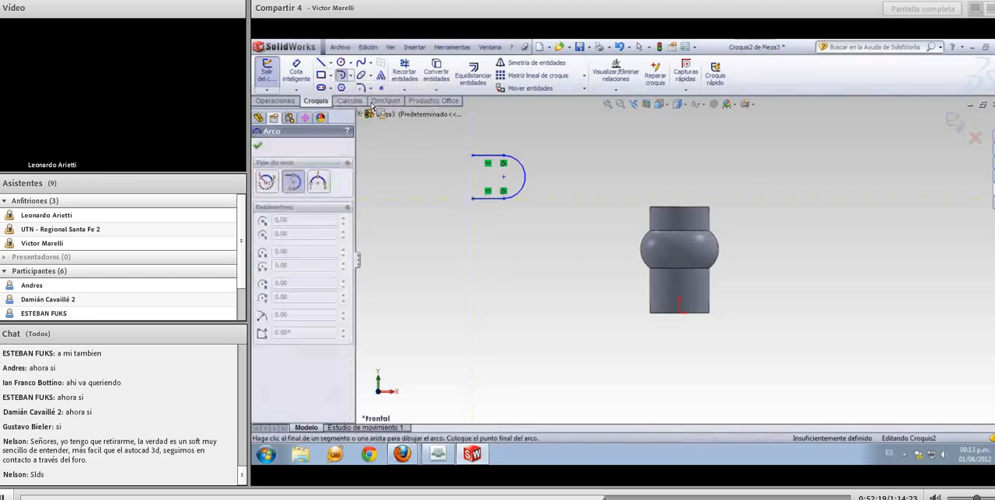
left_click(473, 200)
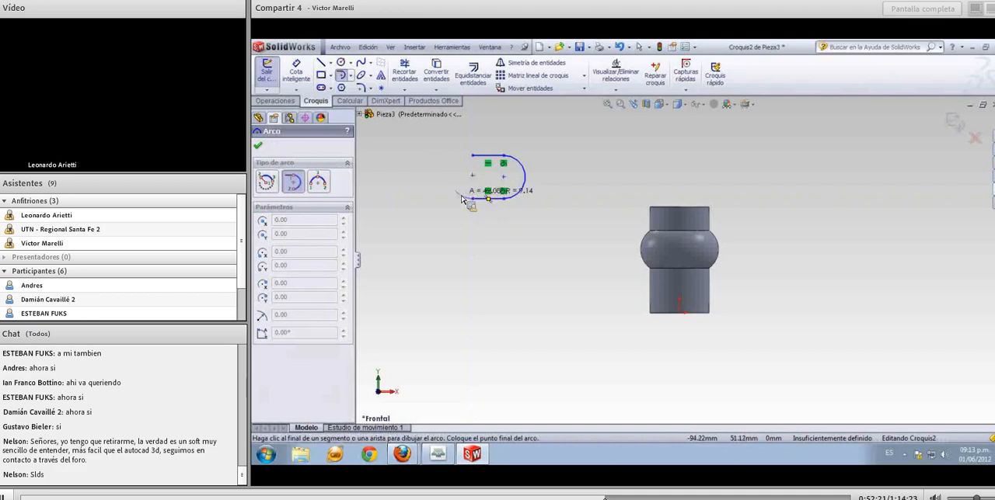
left_click(472, 157)
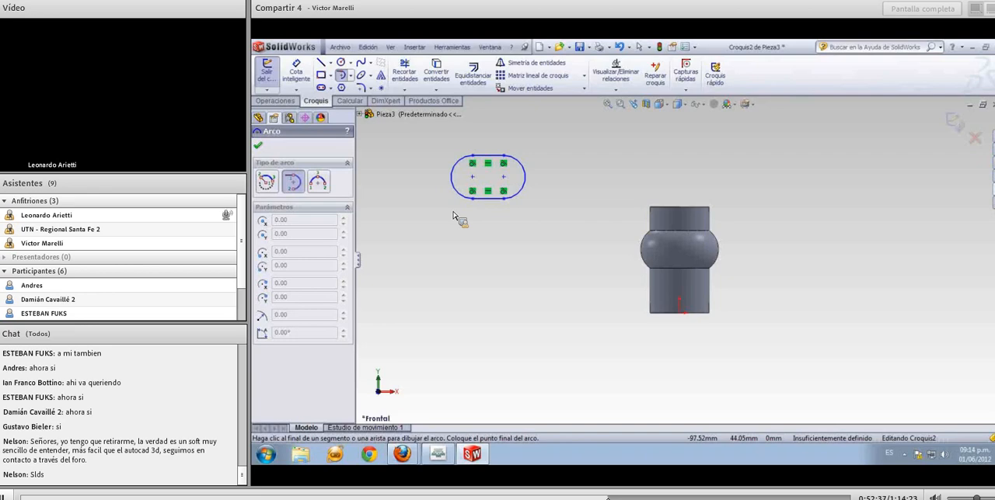
Dimension the slot's height between its upper and lower horizontal lines and set it to 25 mm
left_click(304, 77)
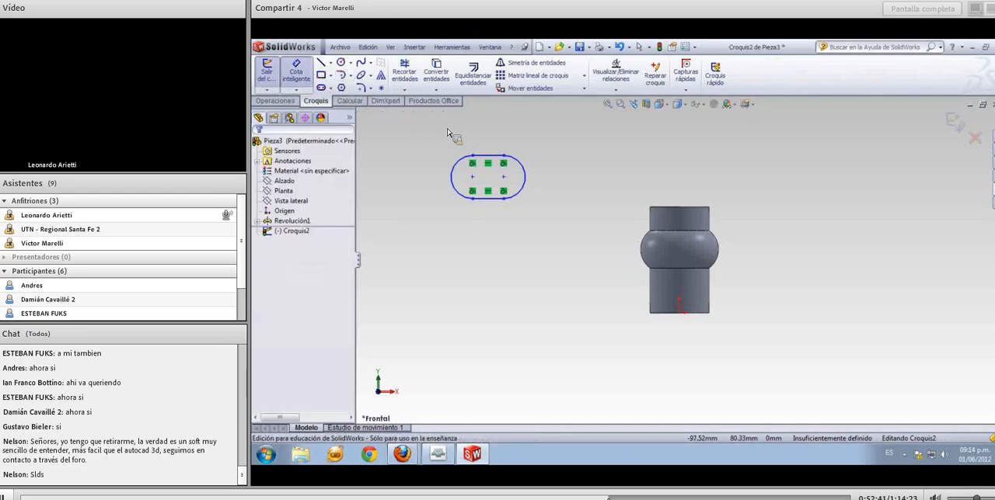
left_click(488, 157)
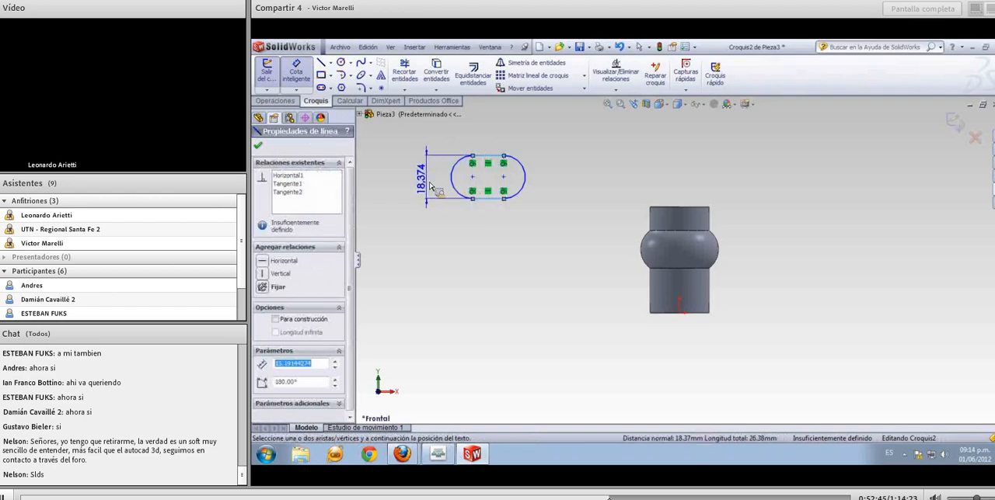
left_click(430, 184)
type("20")
key("BackSpace")
key("BackSpace")
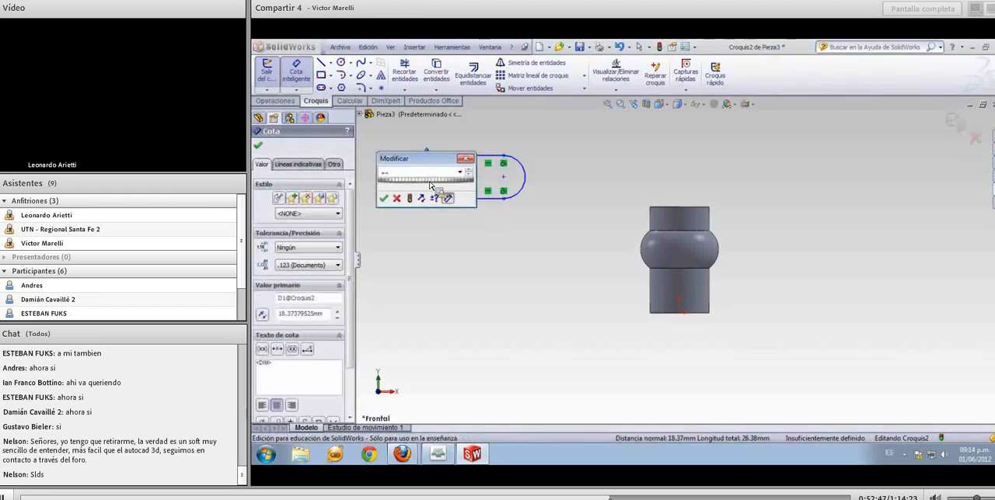
key("Return")
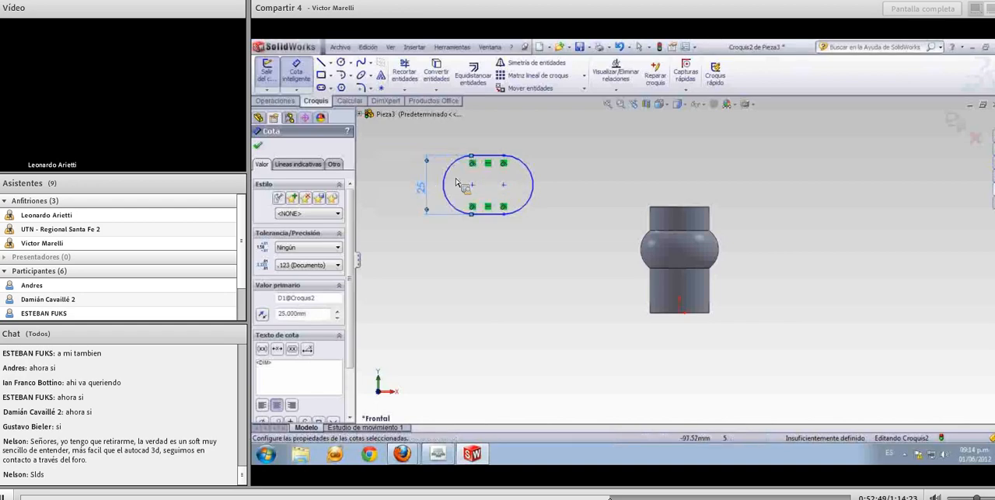
Add a horizontal dimension between the slot's two end arcs, placed above the profile
left_click(448, 185)
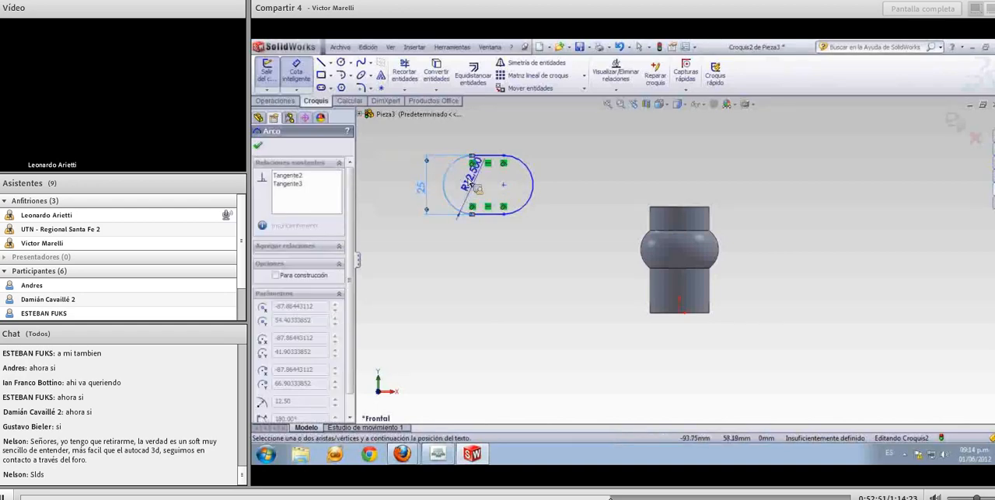
left_click(533, 185)
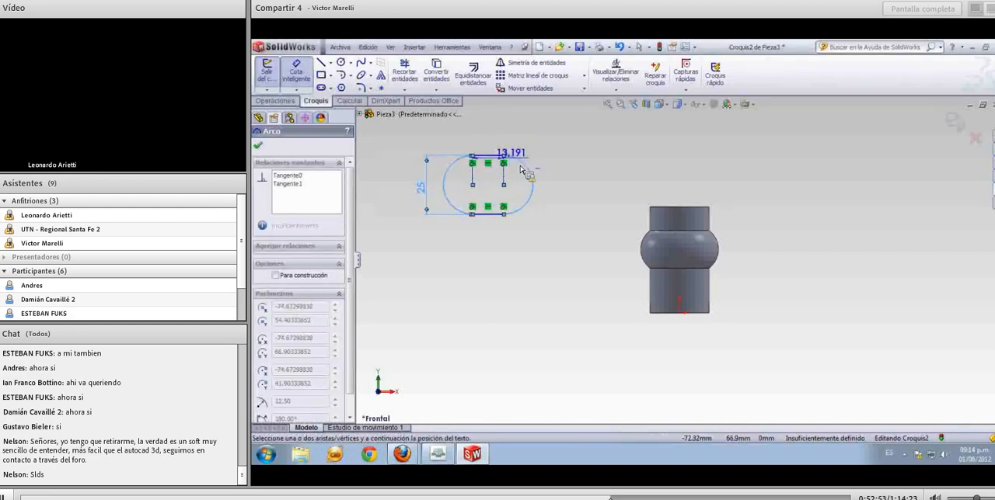
left_click(505, 143)
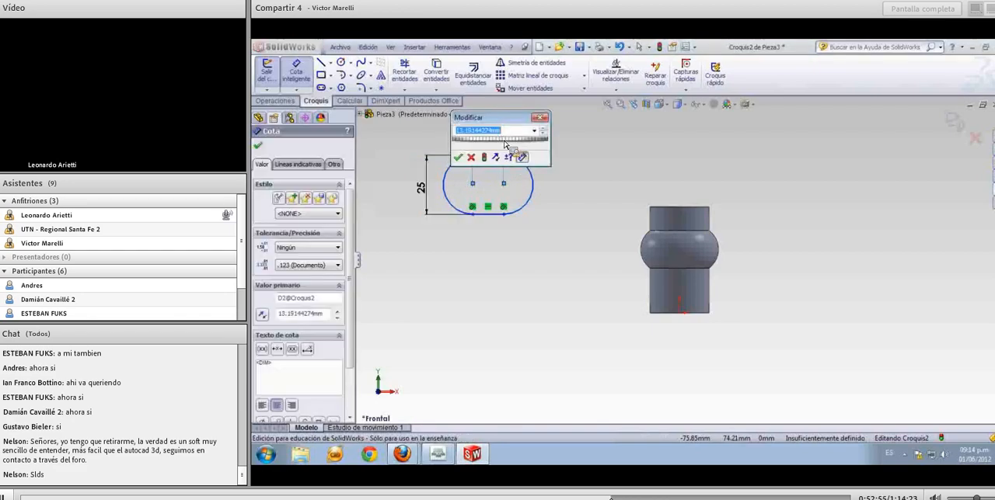
key("Return")
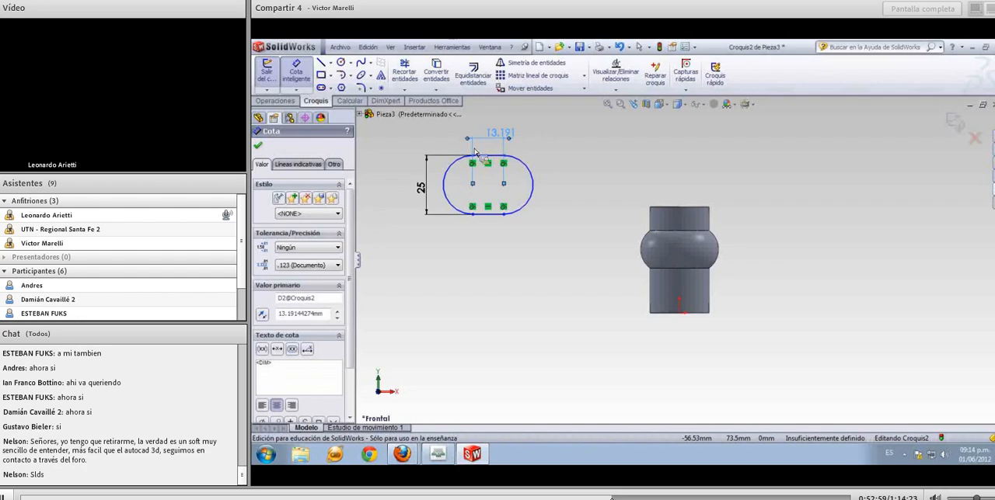
Set both arc conditions of the horizontal dimension to Máx. and make the slot's overall width 30 mm
left_click(315, 165)
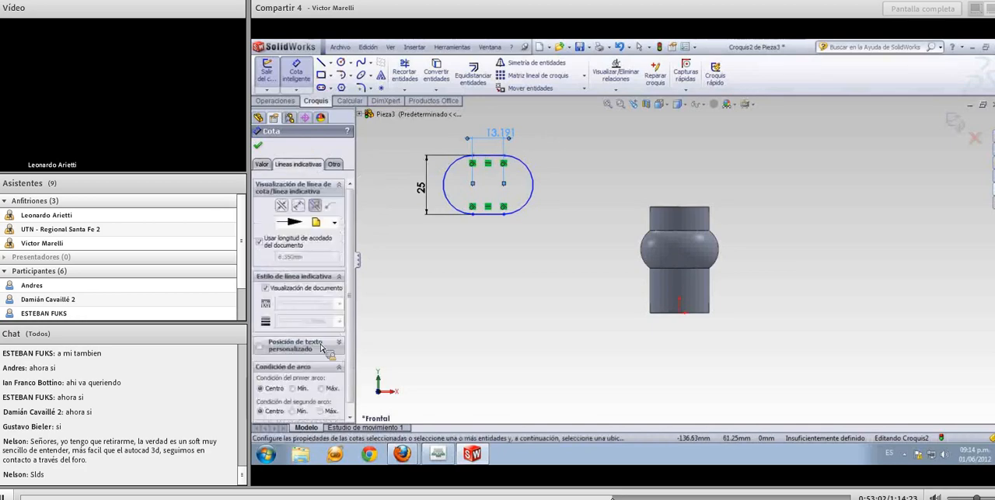
left_click(325, 388)
left_click(332, 411)
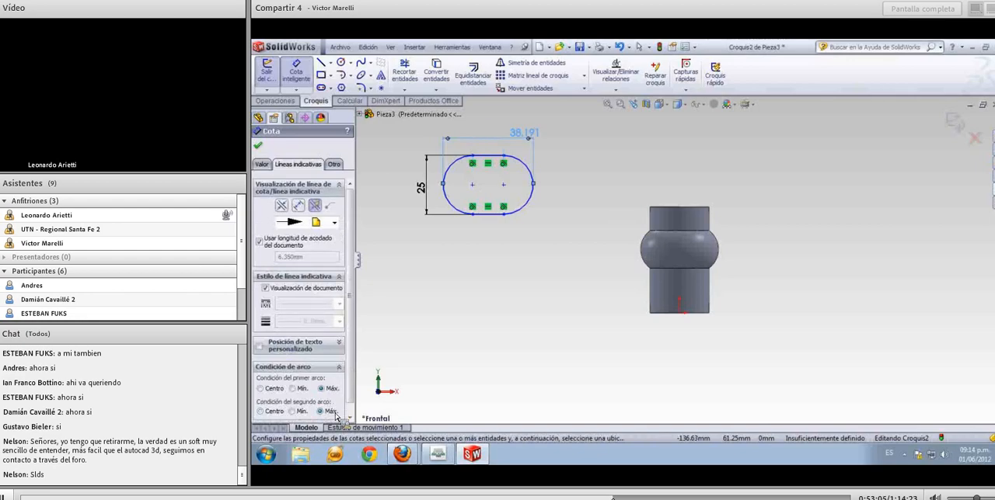
double_click(522, 139)
type("30")
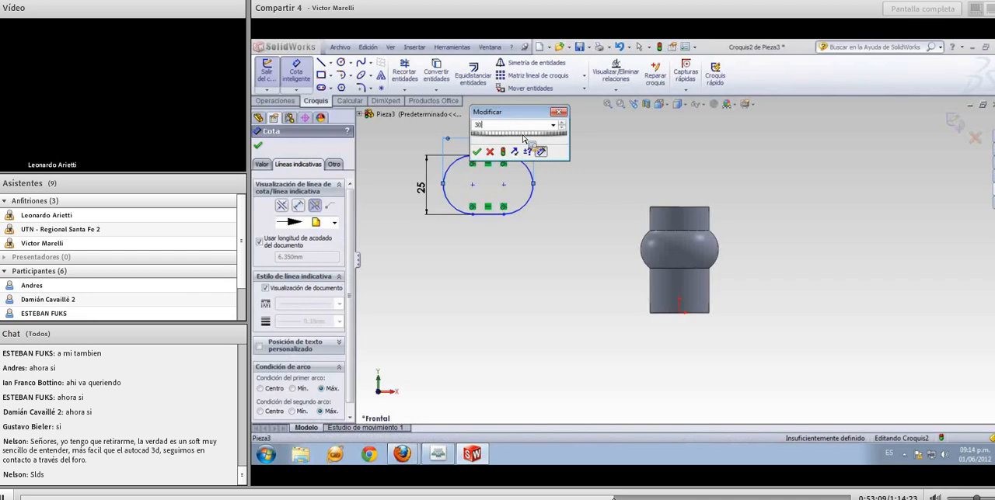
key("Return")
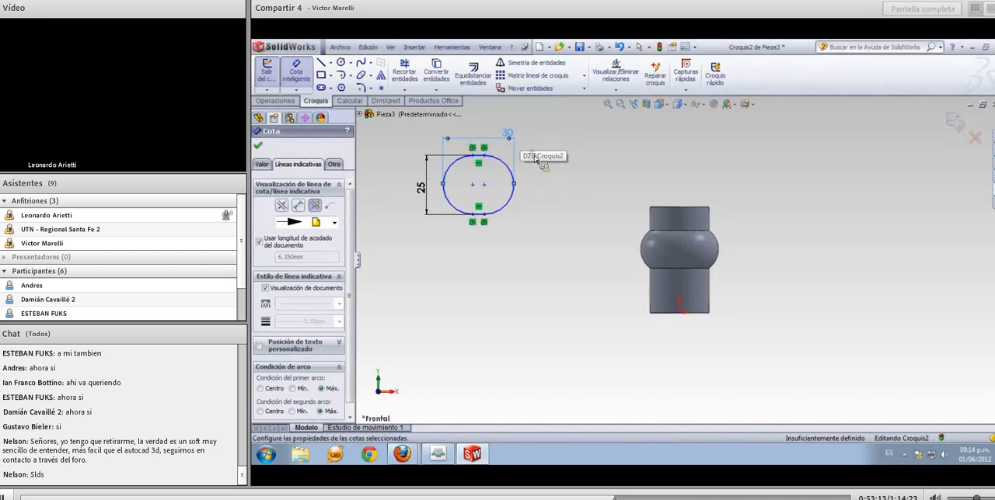
left_click(534, 159)
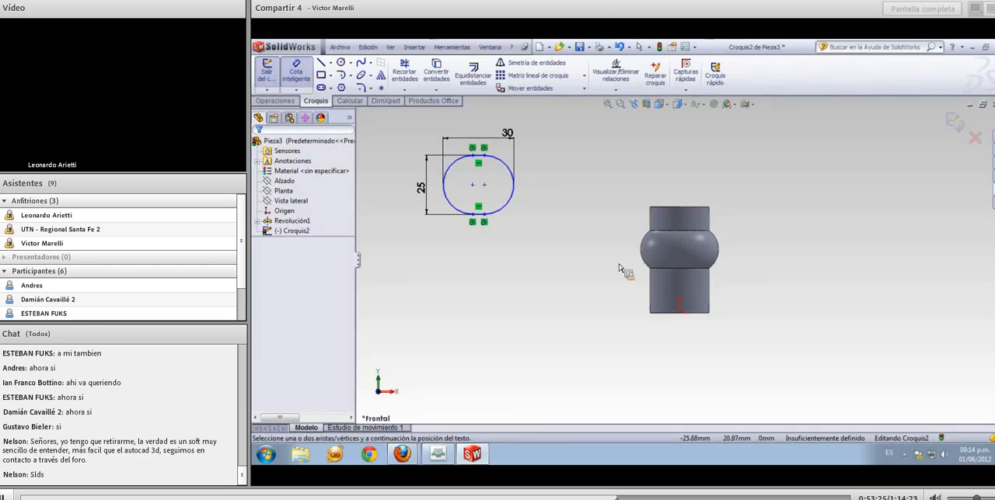
Dimension the slot's right arc centre vertically from the top edge of the revolved body and set it to 6 mm
left_click(487, 187)
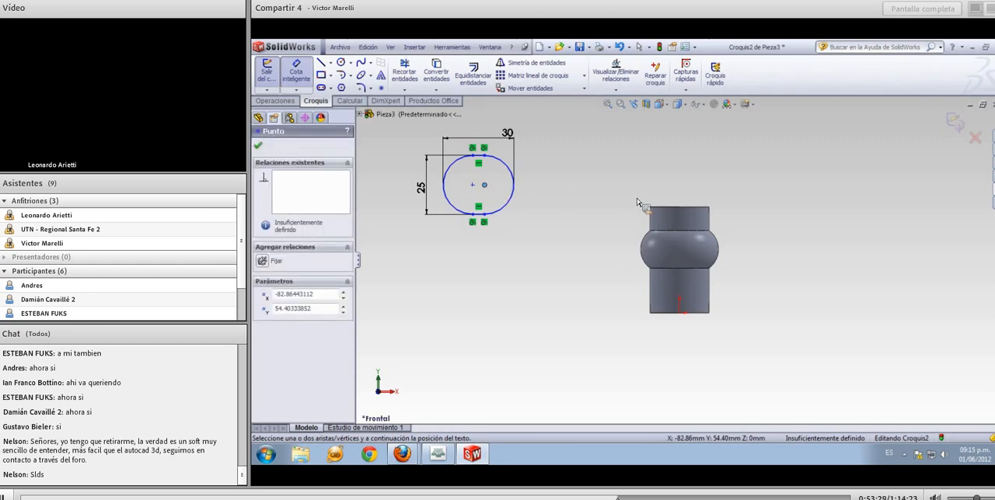
left_click(663, 211)
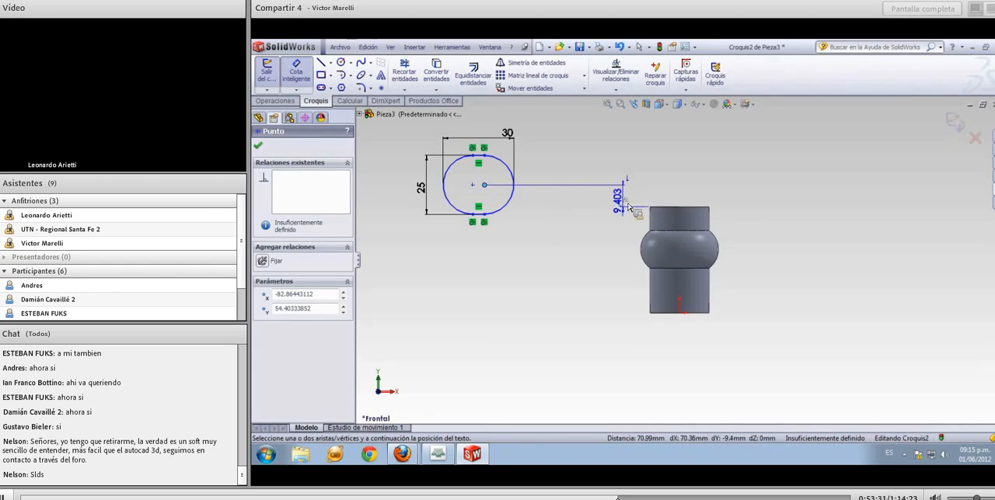
left_click(618, 206)
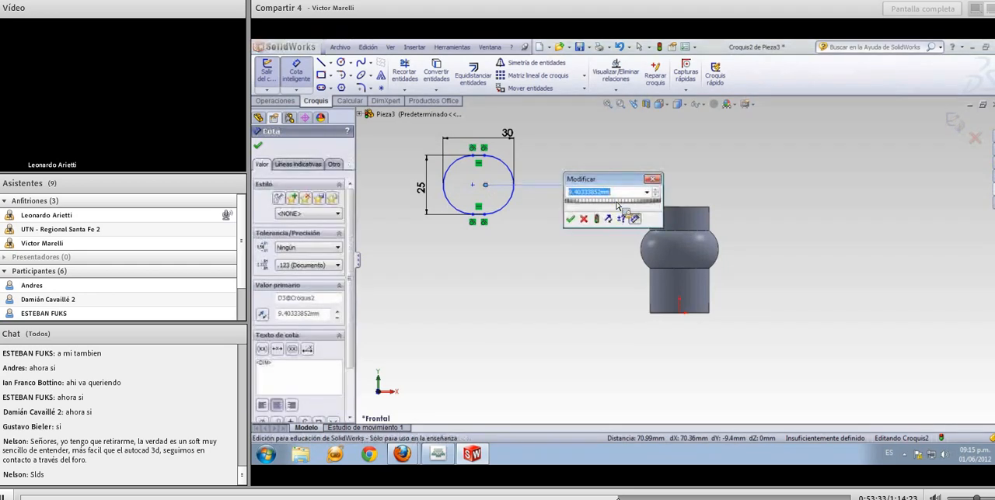
type("6")
key("Return")
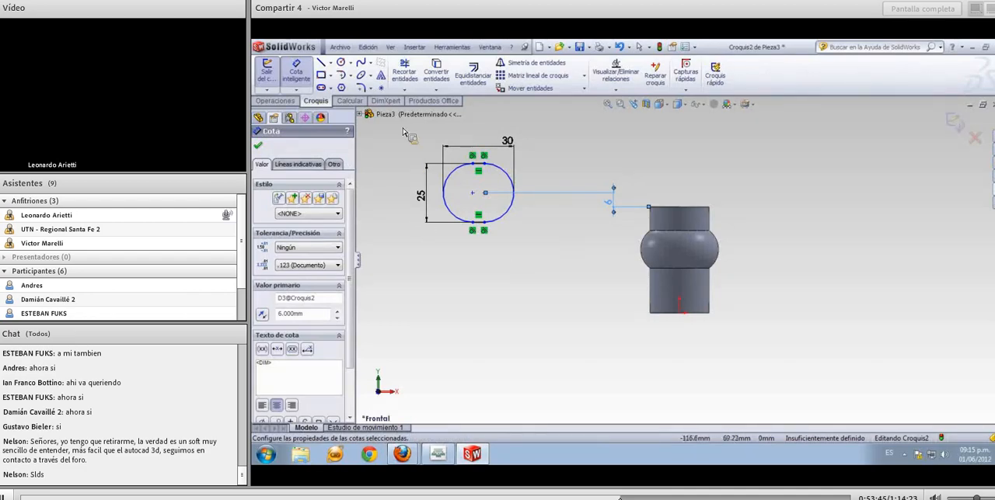
Draw a vertical construction line about 77 mm long from the origin up through the revolved body
left_click(330, 63)
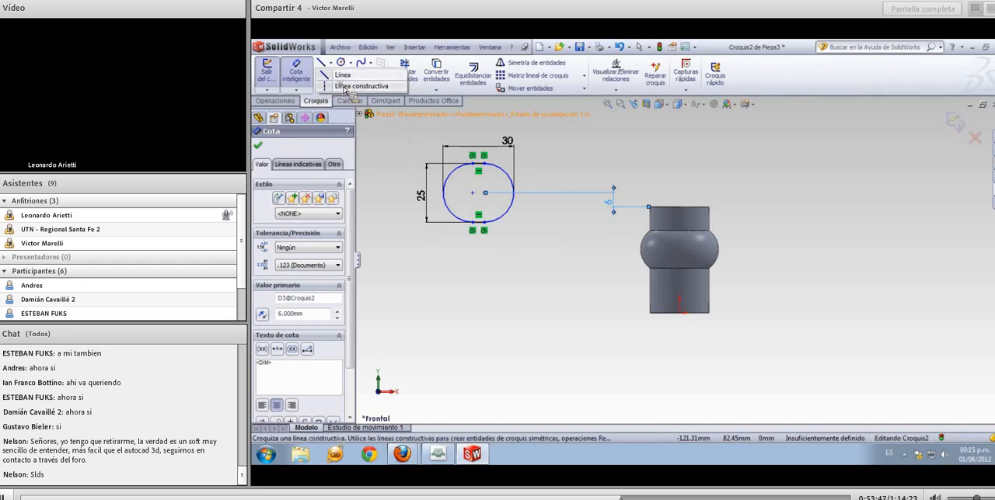
left_click(346, 86)
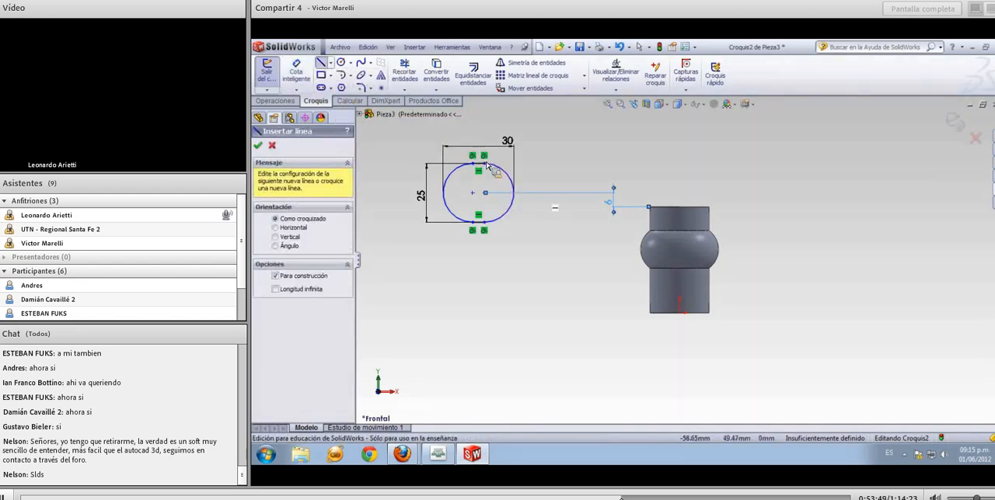
left_click(677, 313)
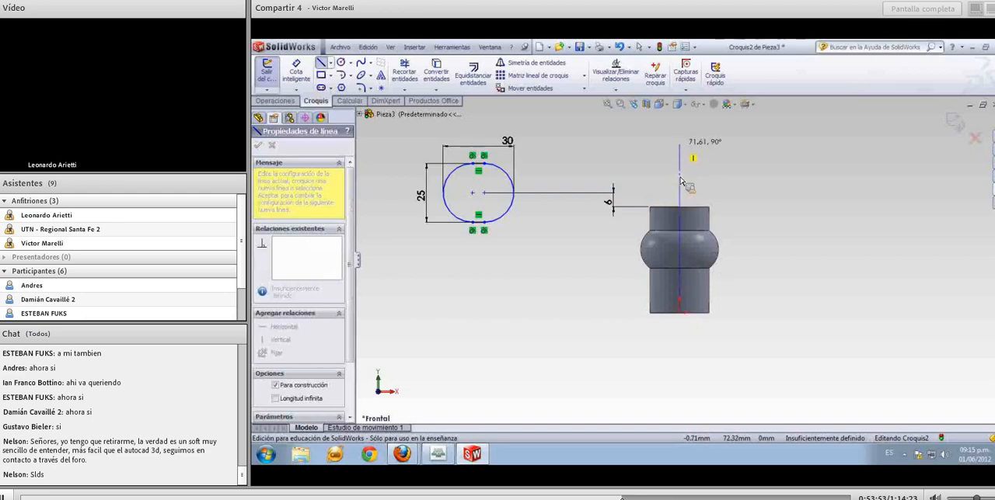
left_click(680, 133)
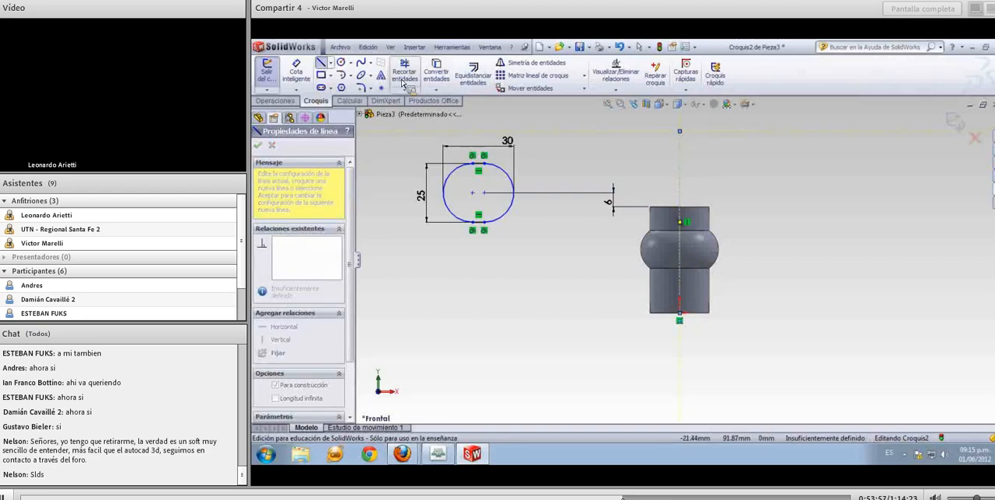
Add a doubled diameter dimension of 170 mm from the slot's right arc centre across the vertical construction line
left_click(308, 78)
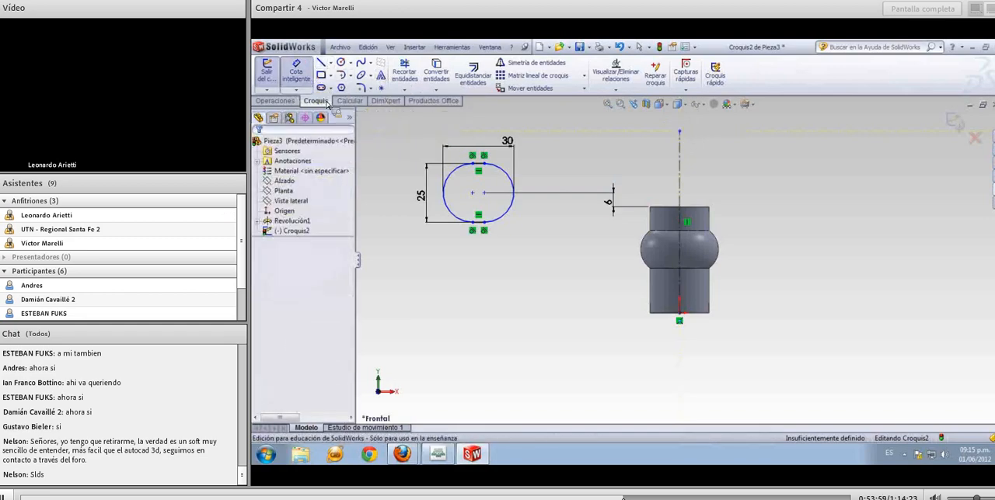
left_click(492, 202)
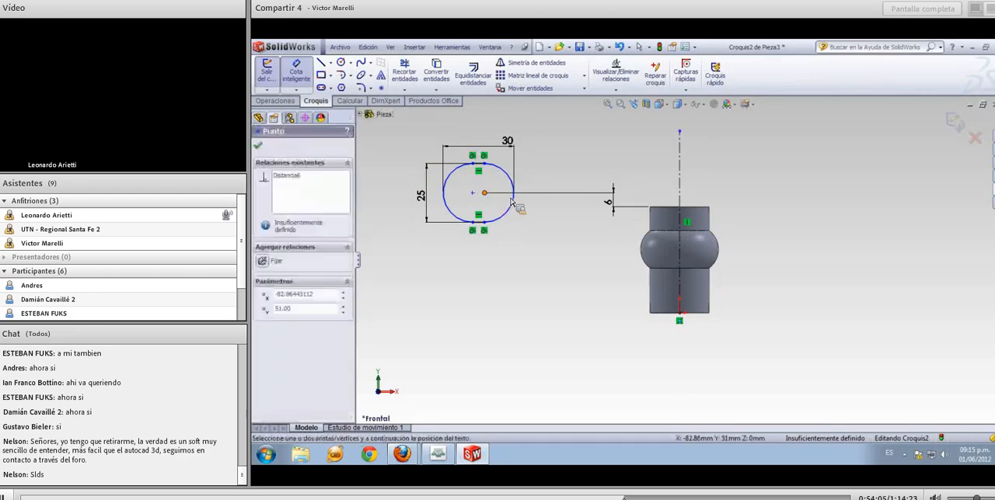
left_click(680, 185)
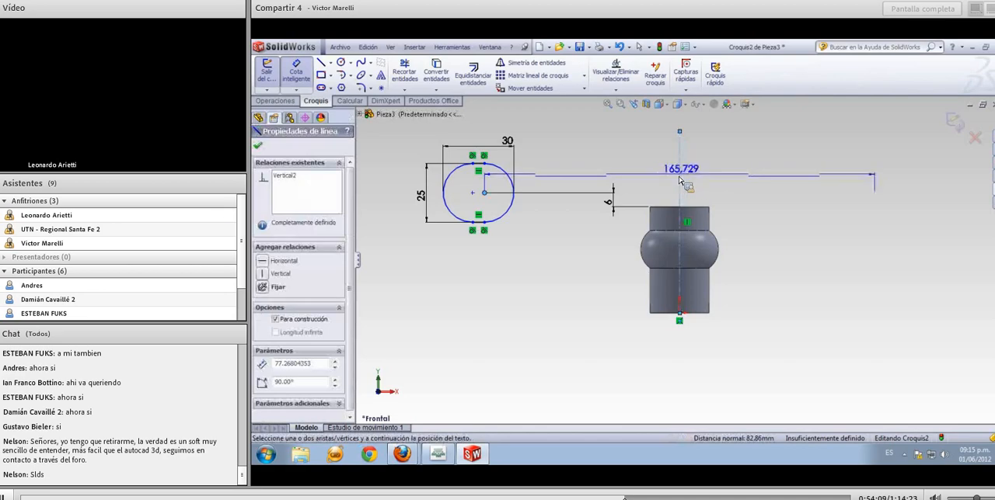
left_click(720, 171)
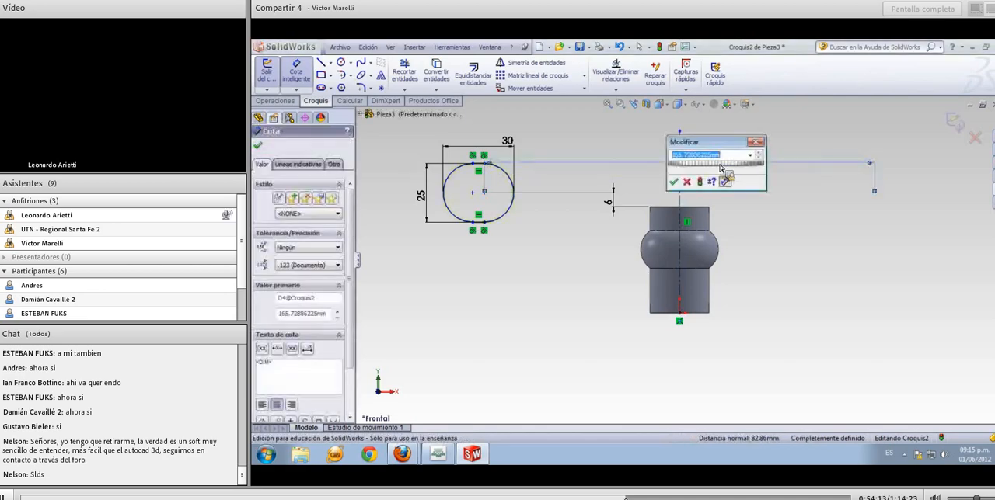
type("170")
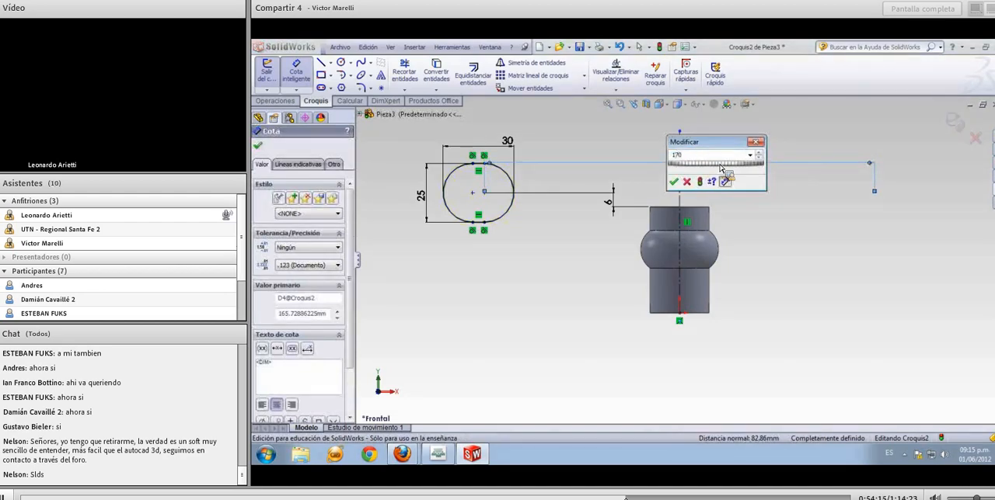
key("Return")
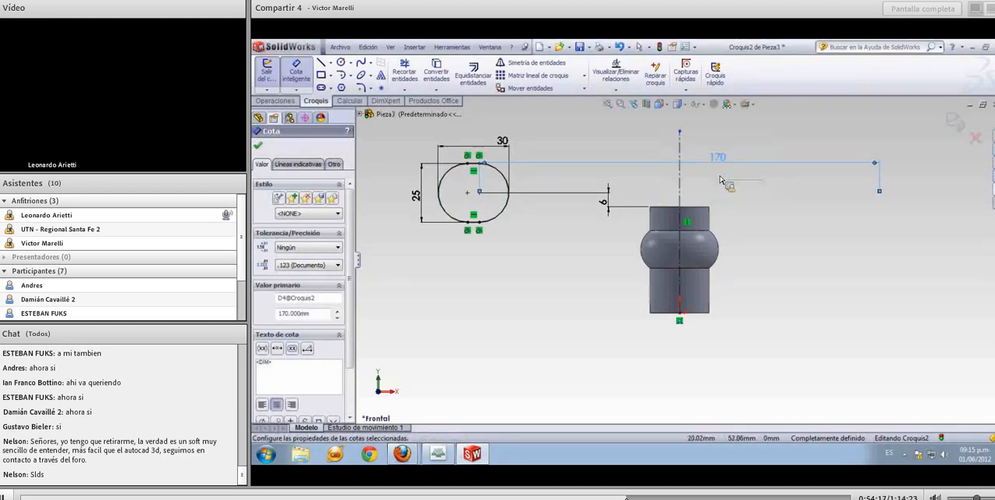
key("Escape")
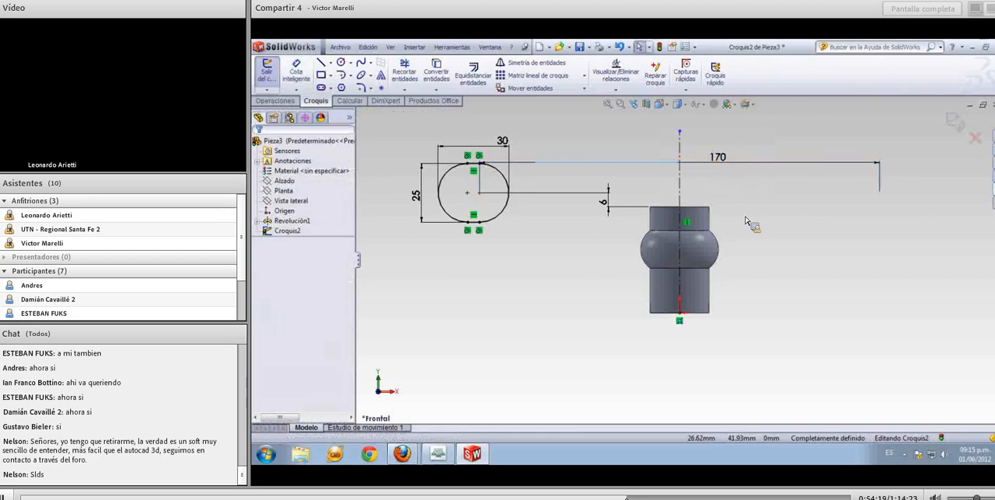
Revolve the slot profile 360° about the vertical construction line to create a ring around the central body
middle_click_drag(747, 219, 768, 276)
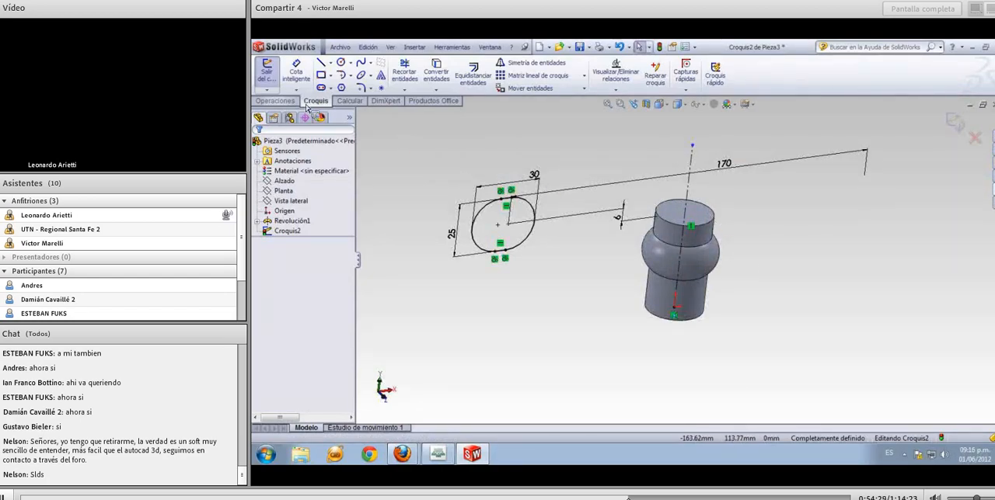
left_click(292, 101)
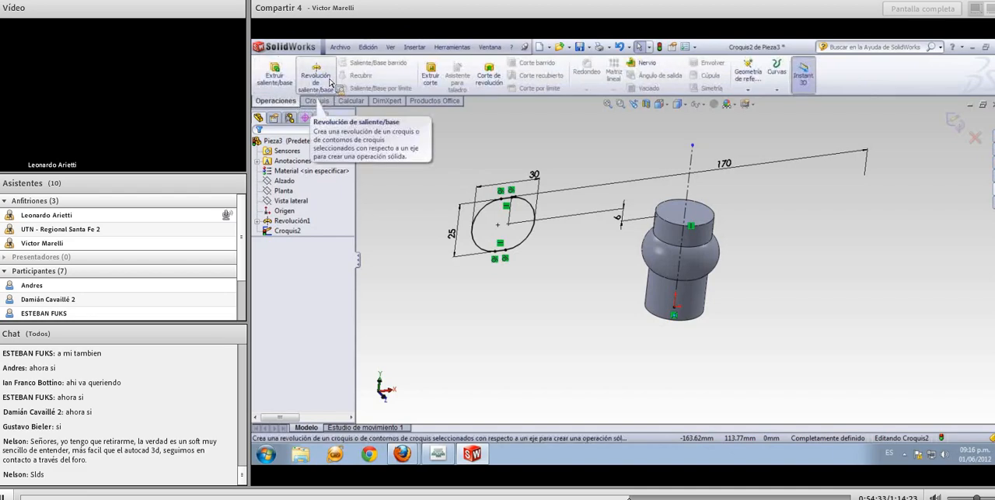
left_click(316, 77)
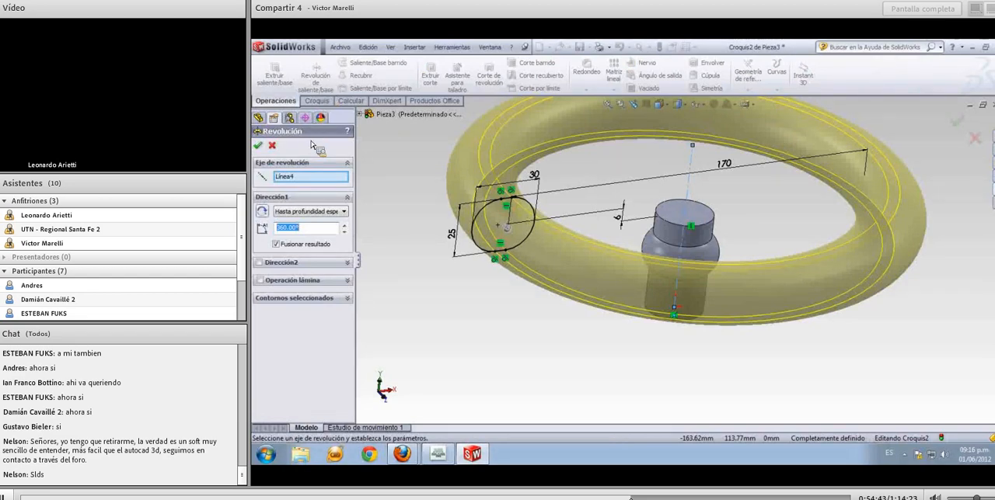
left_click(257, 145)
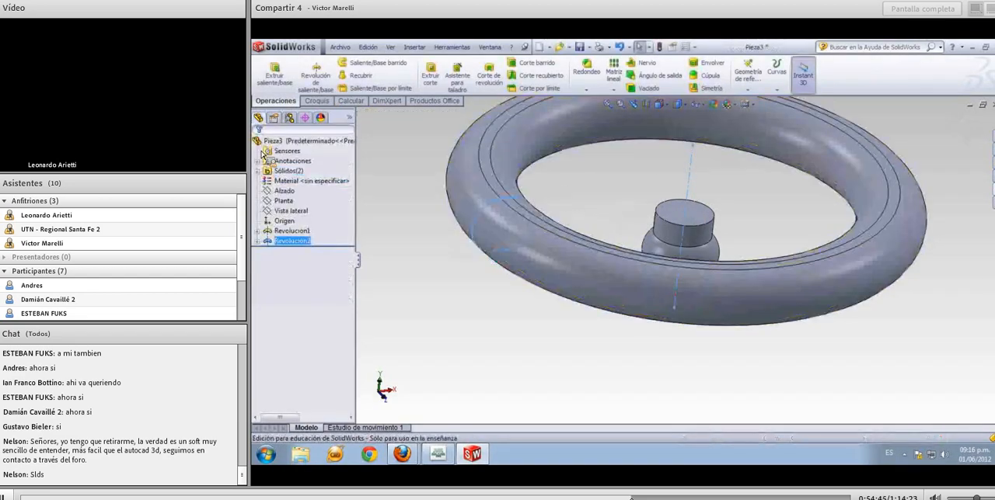
left_click(435, 261)
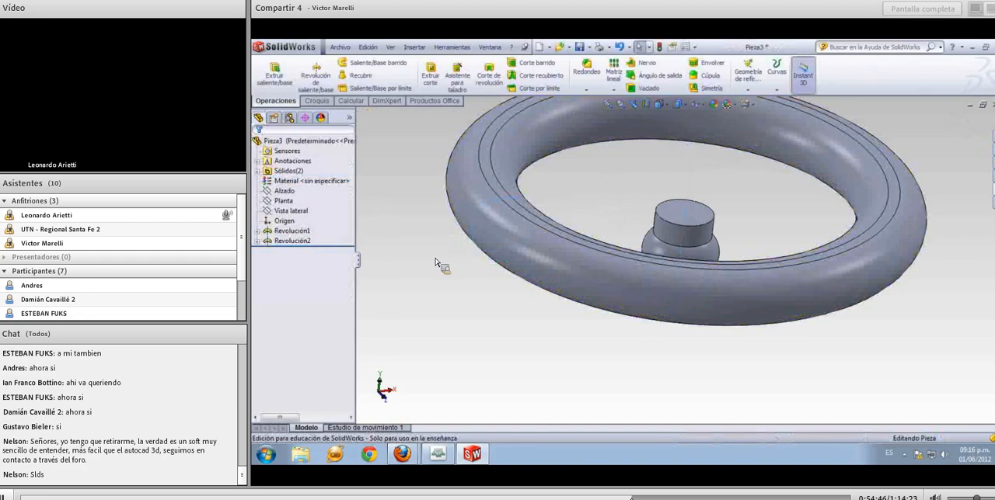
Examine the whole model, highlighting the ring revolve, the central body's revolve and the solid bodies folder in the feature tree
key("f")
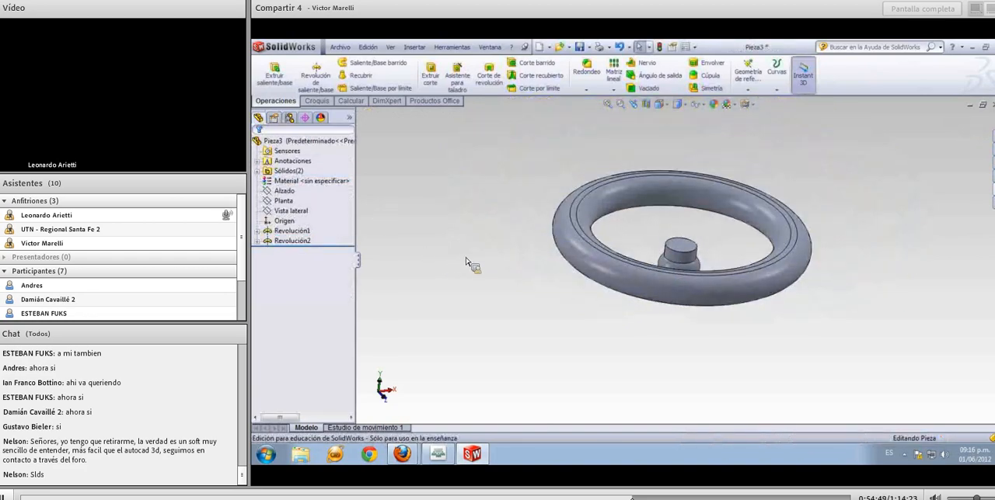
mouse_move(466, 262)
middle_mouse_down()
mouse_move(448, 185)
mouse_move(473, 225)
mouse_move(472, 275)
middle_mouse_up()
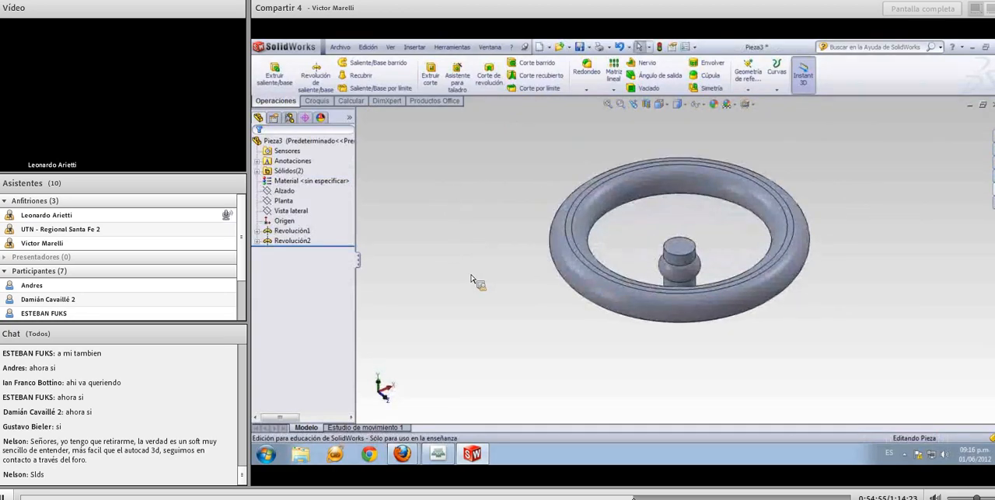
left_click(292, 241)
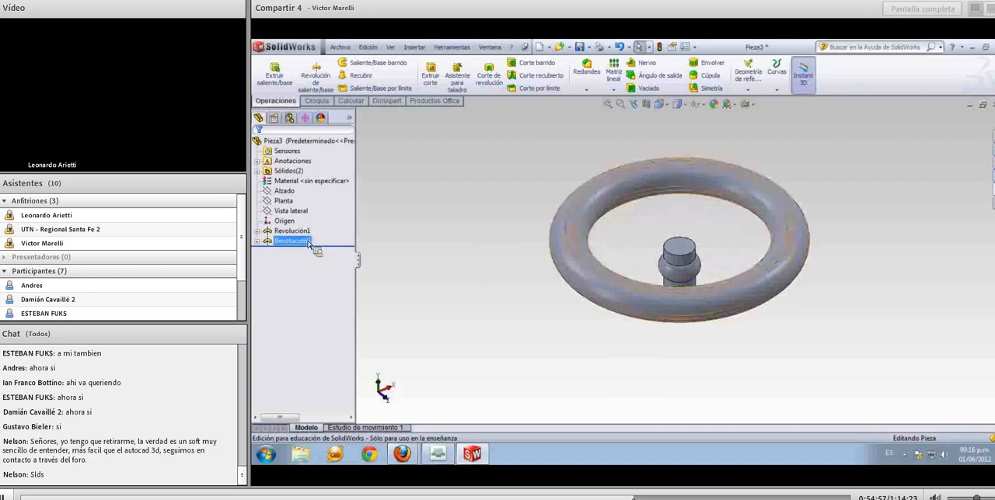
left_click(308, 233)
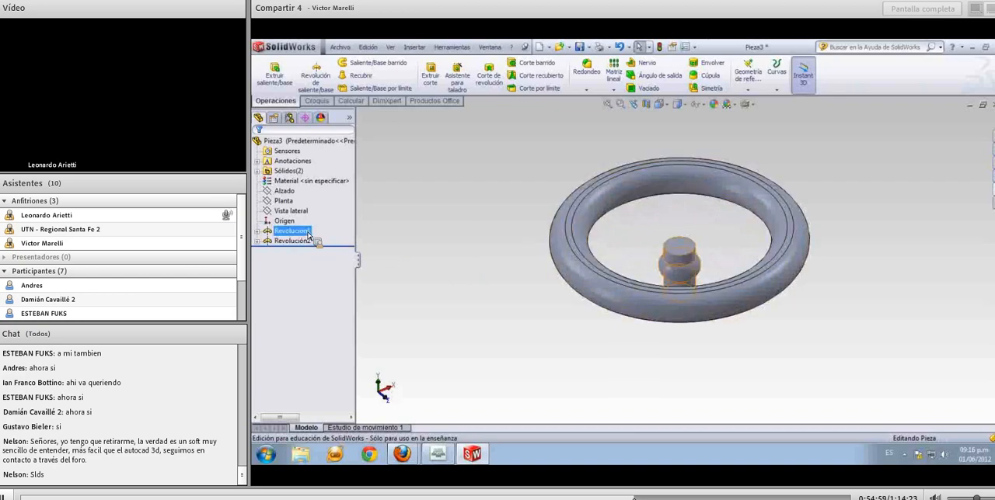
left_click(299, 171)
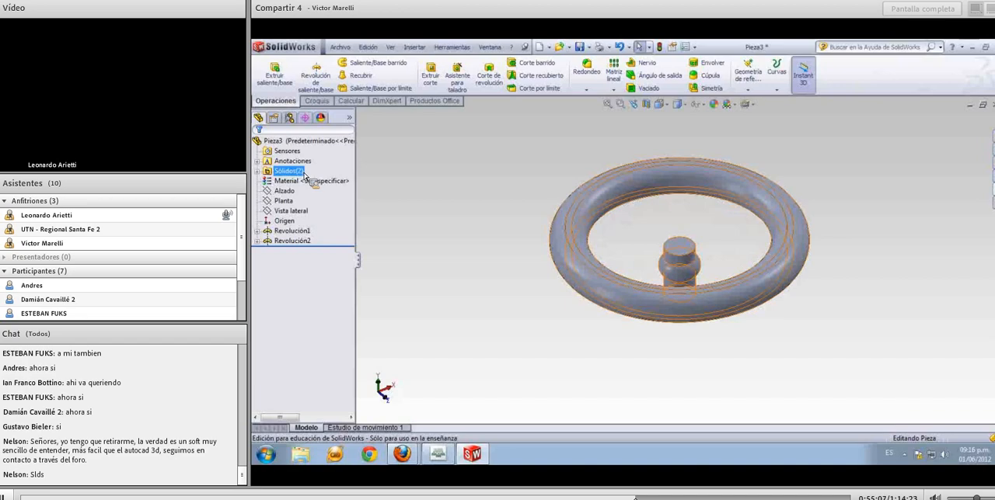
left_click(420, 205)
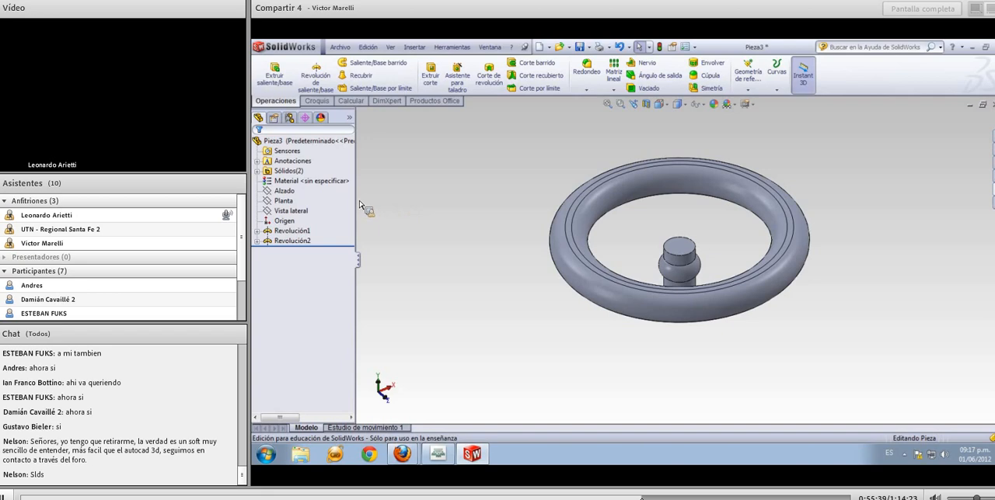
Start a sketch on the Alzado plane and orient the view normal to it
left_click(286, 190)
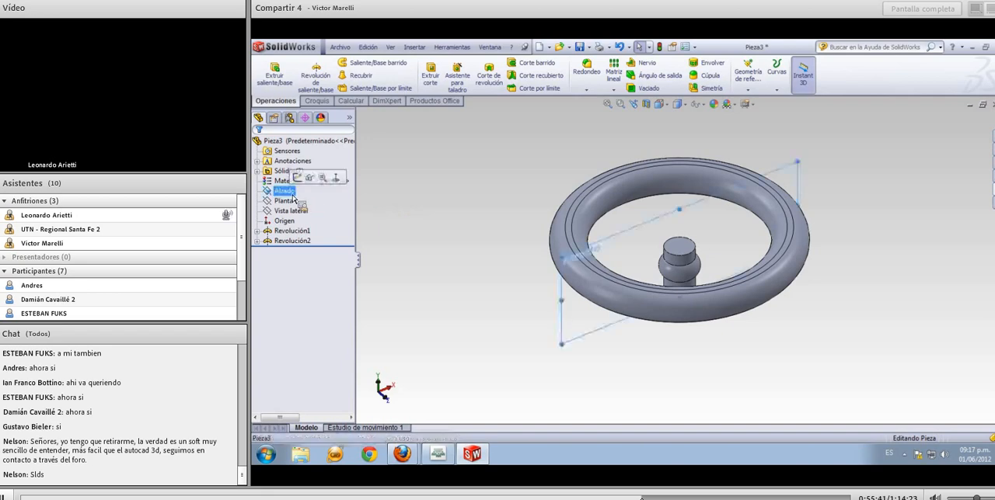
middle_click_drag(414, 278, 455, 296)
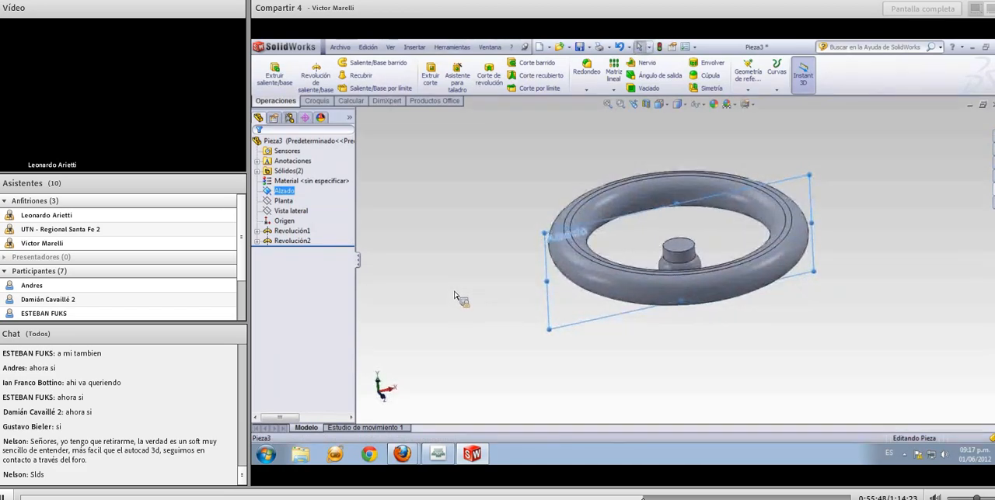
left_click(316, 102)
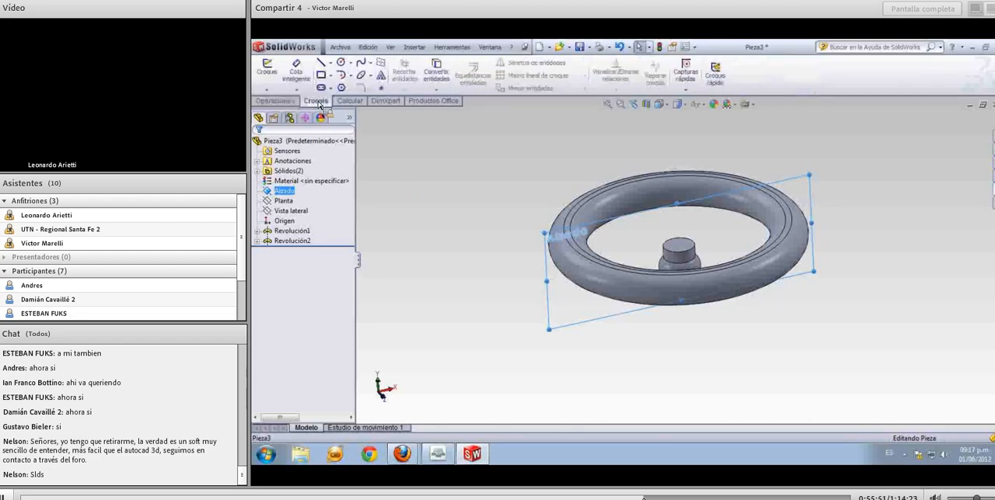
left_click(268, 87)
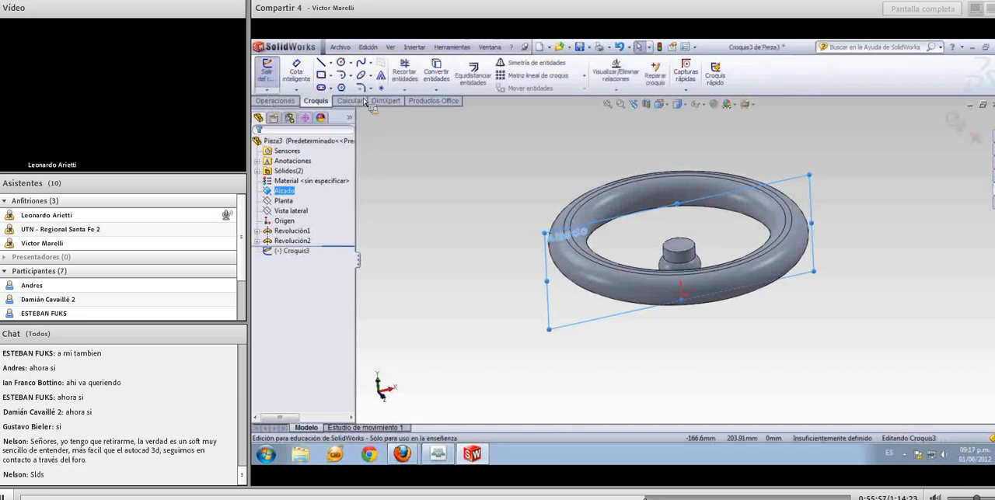
left_click(661, 104)
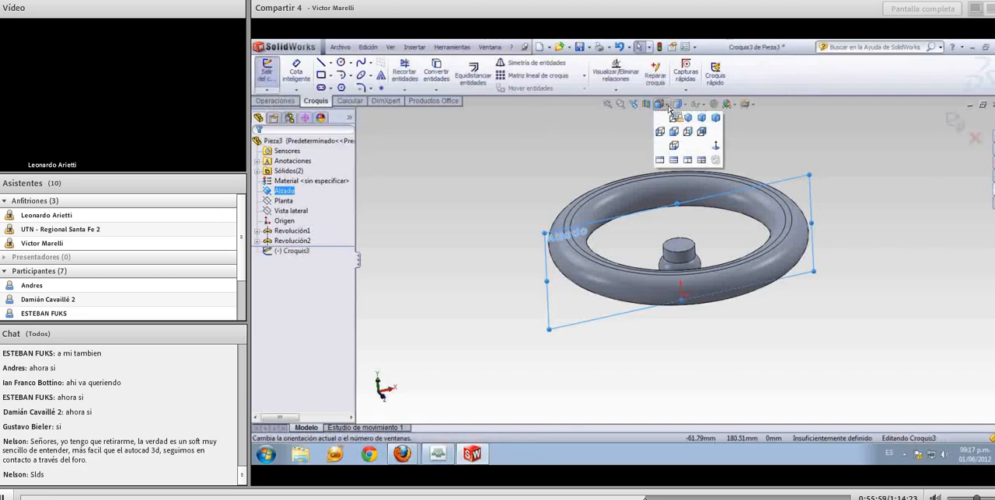
left_click(715, 146)
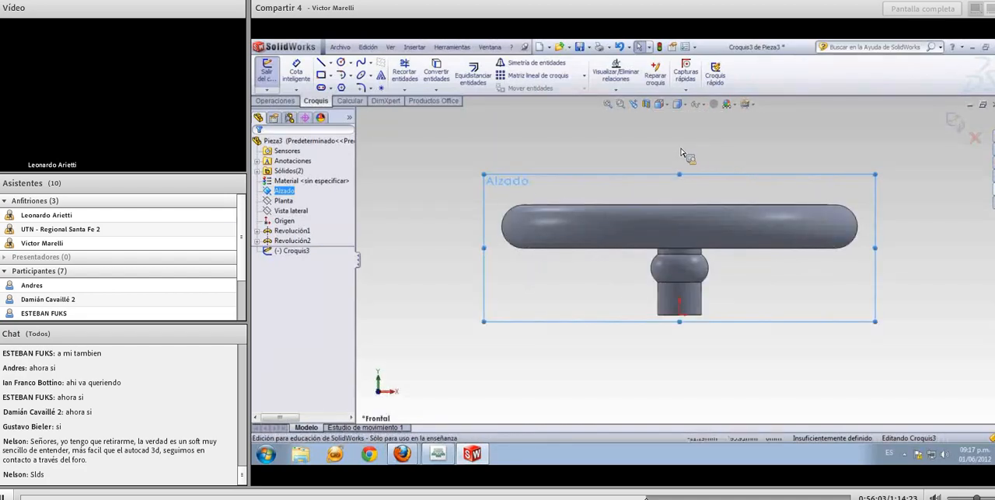
Draw a horizontal line about 40 mm long from the hub's central axis at the bulge out to the left
left_click(322, 65)
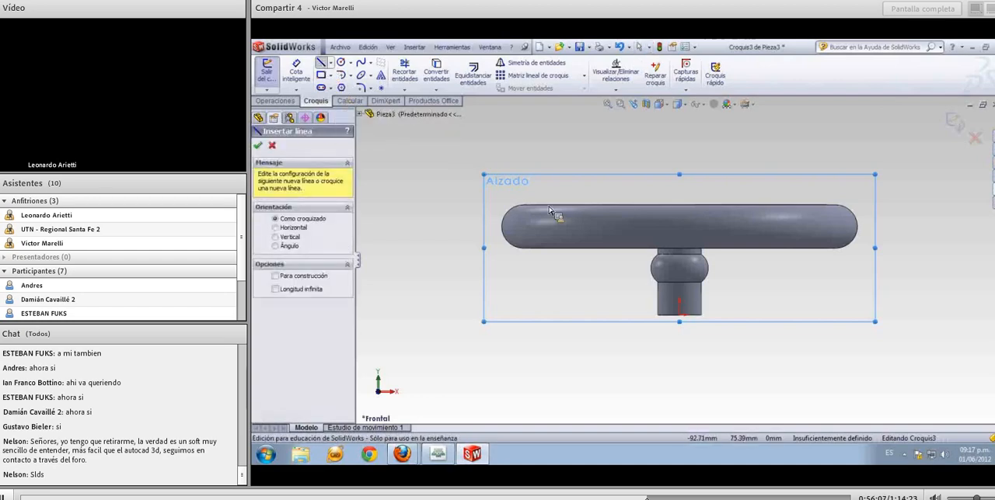
left_click(685, 275)
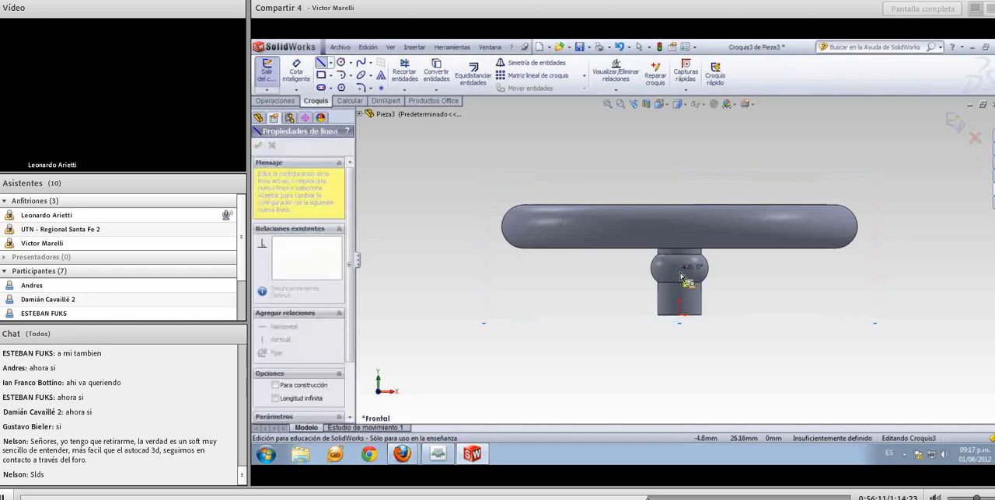
left_click(611, 270)
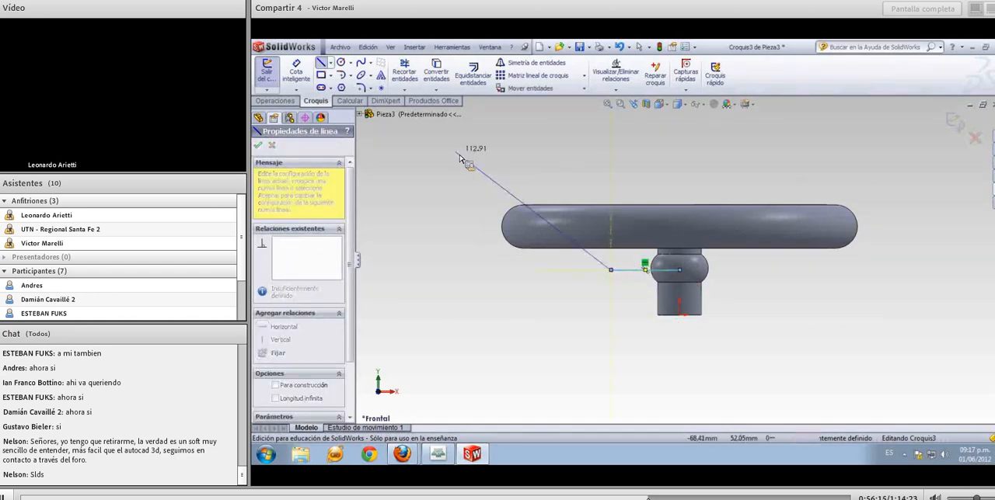
Continue the line with two tangent arcs in an S shape and a horizontal line about 35 mm long extending past the ring's left edge
left_click(349, 76)
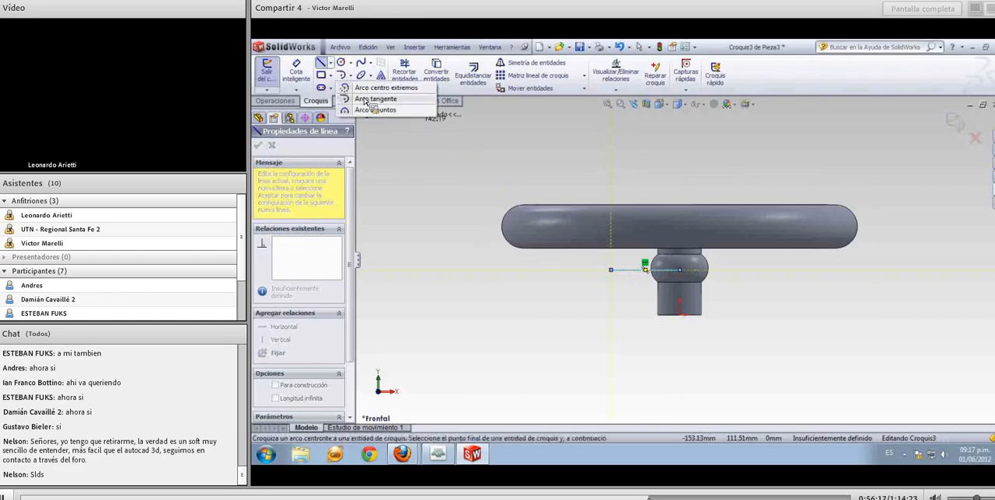
left_click(375, 99)
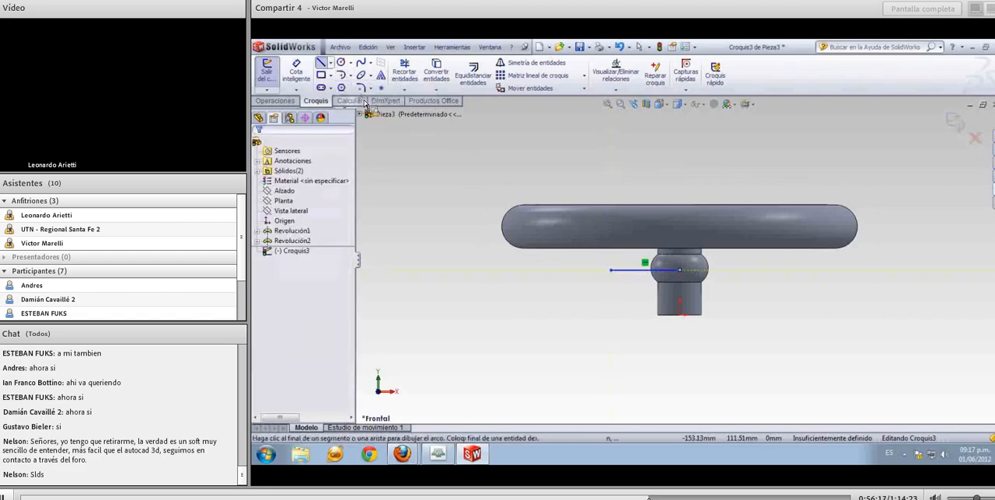
left_click(611, 269)
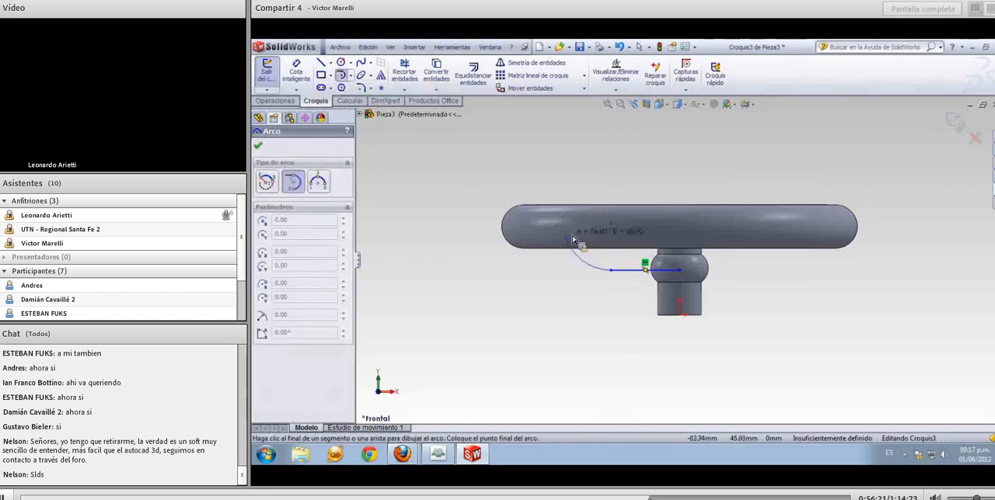
left_click(534, 217)
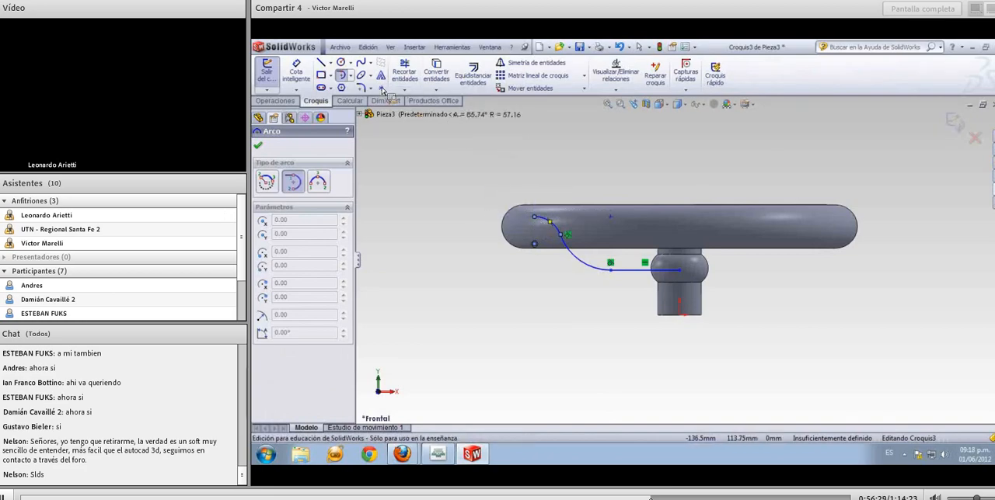
left_click(323, 64)
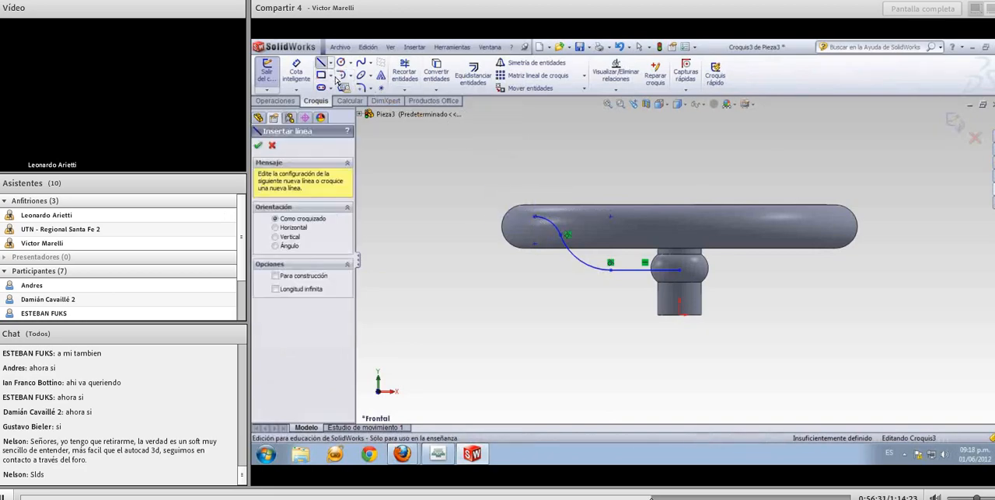
left_click(534, 217)
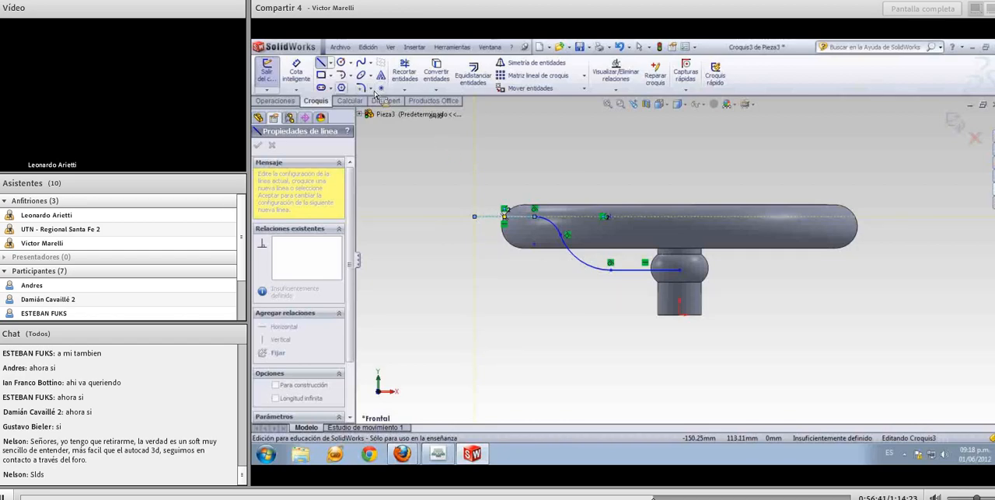
Add a 55 mm horizontal dimension between the path's outer left endpoint and the junction of the hub line and lower arc
left_click(303, 80)
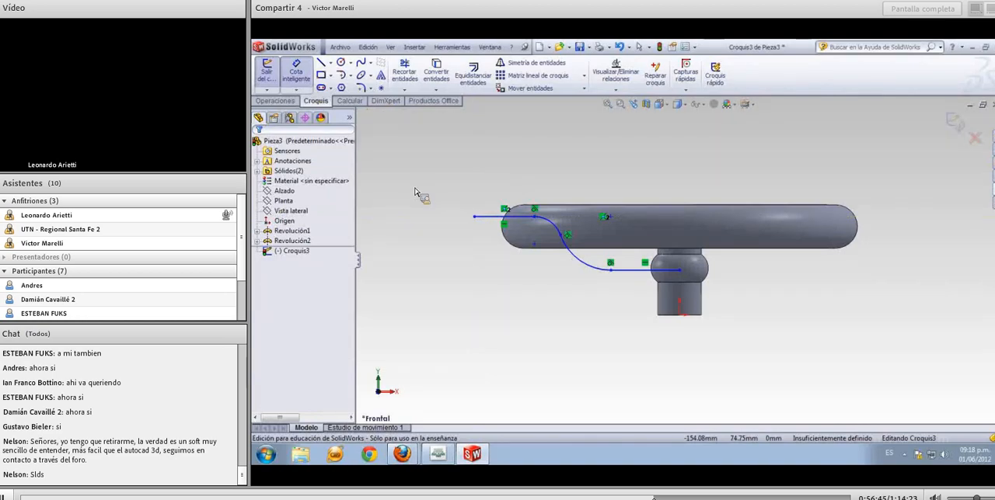
left_click(476, 219)
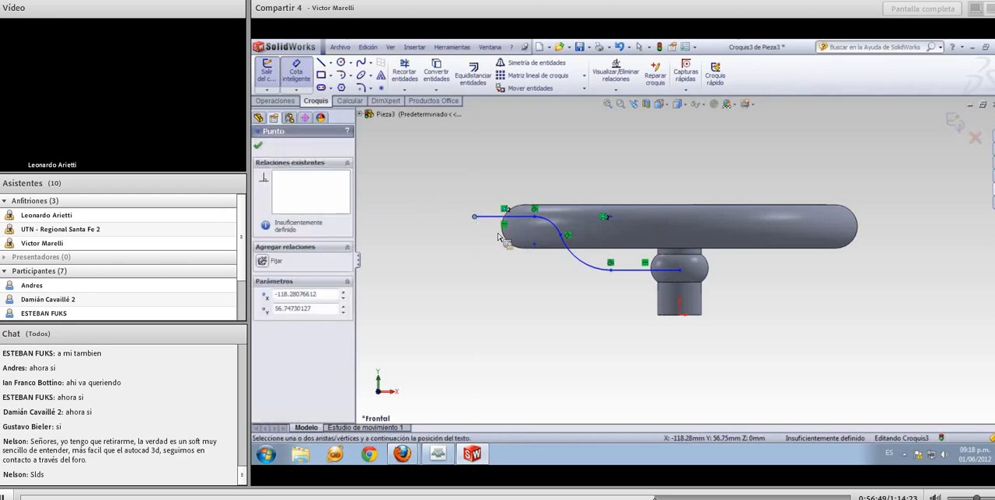
left_click(611, 271)
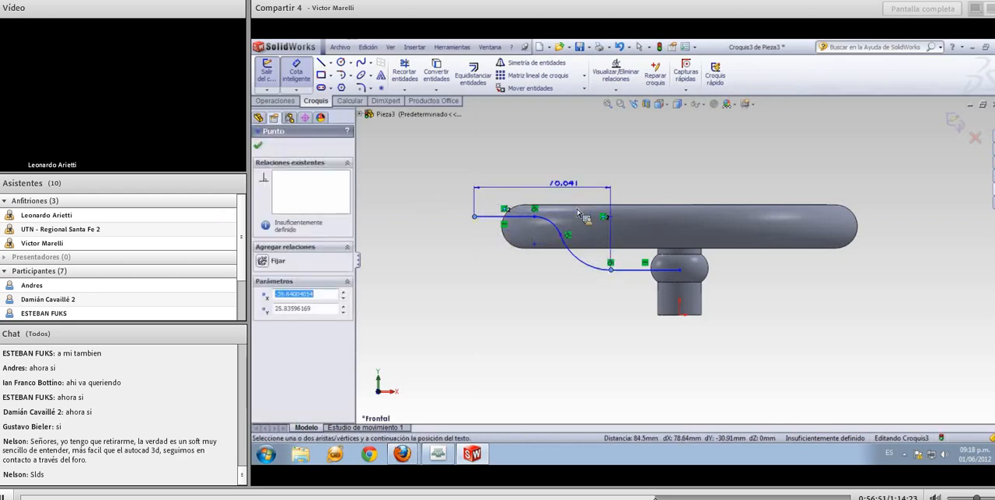
left_click(562, 171)
type("55")
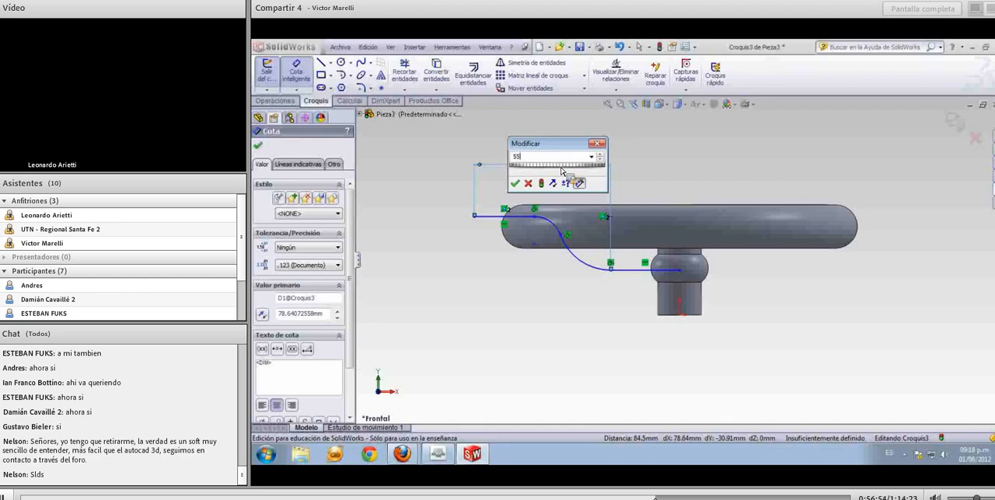
key("Return")
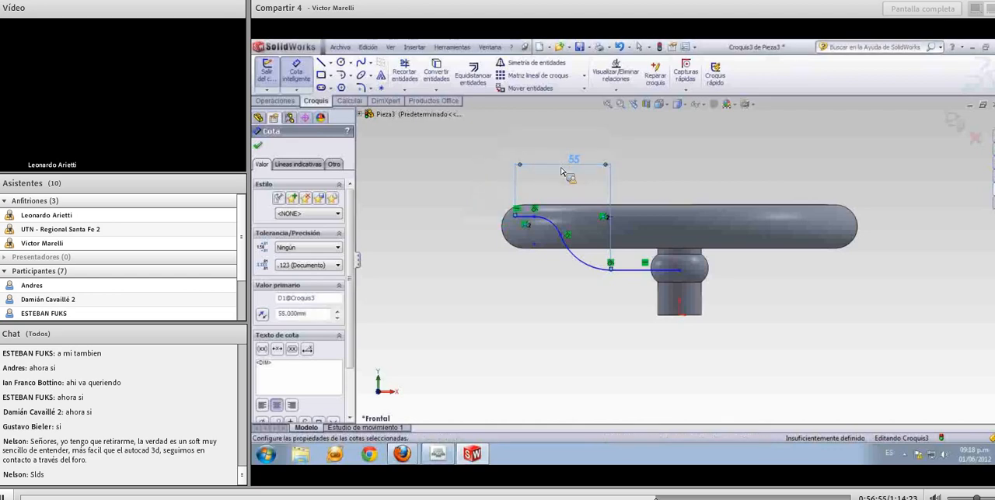
Dimension the upper arc of the S-shaped path with a radius of 29 mm
left_click(563, 223)
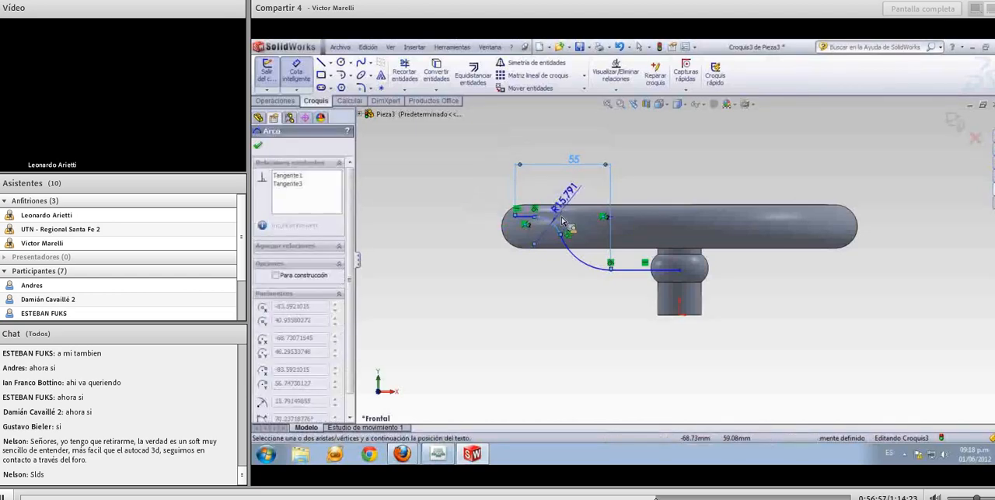
left_click(581, 188)
type("2")
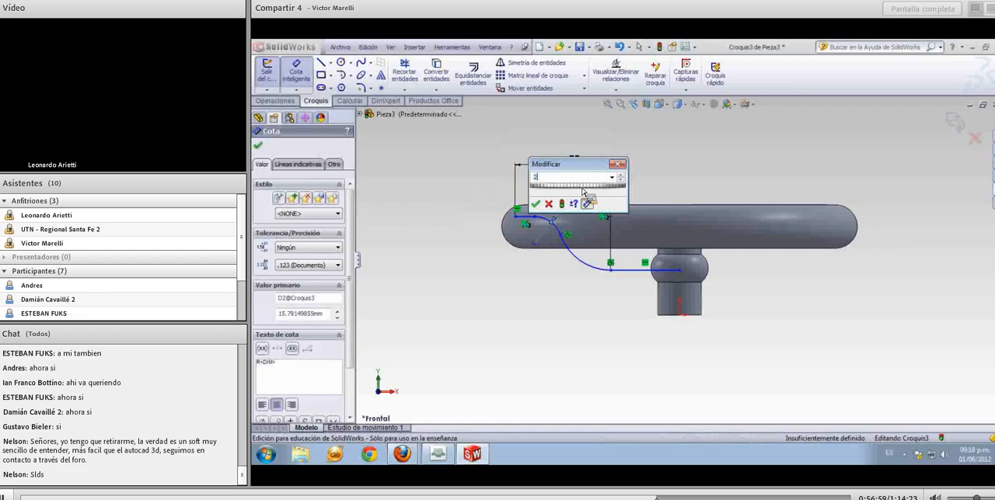
type("9")
key("Return")
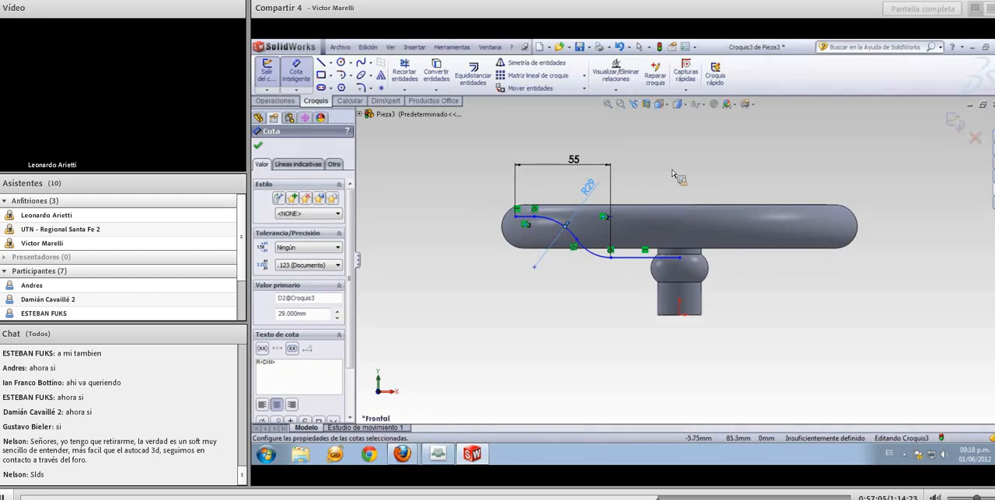
key("Escape")
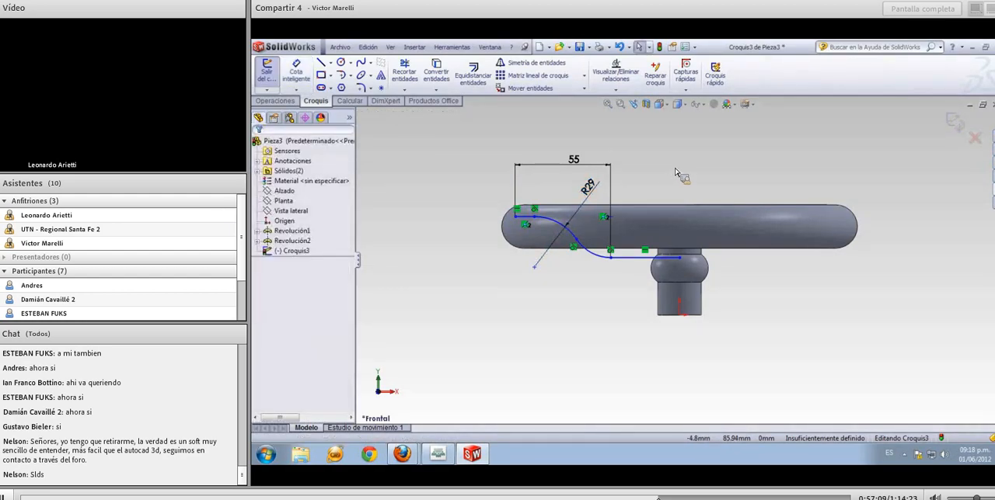
Add a vertical relation between the hub line's inner endpoint and the origin
left_click(684, 268)
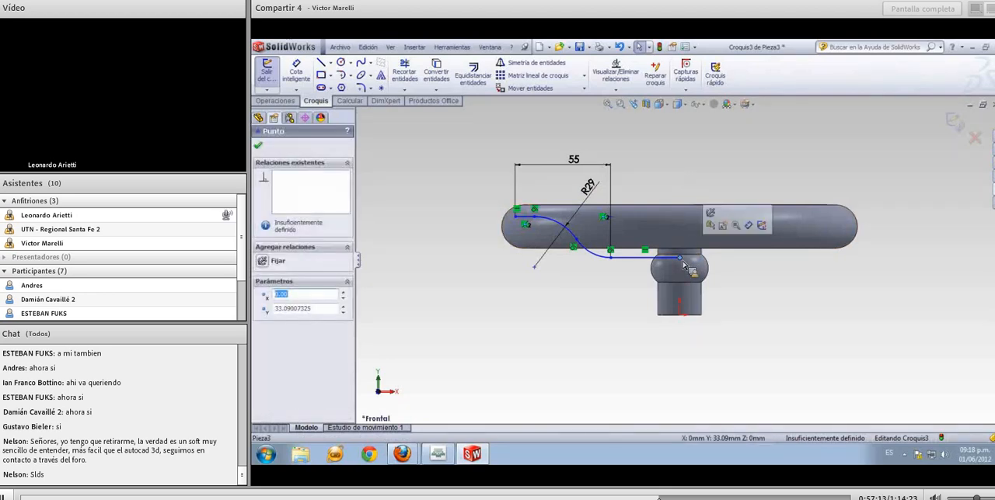
left_click(683, 317, "ctrl")
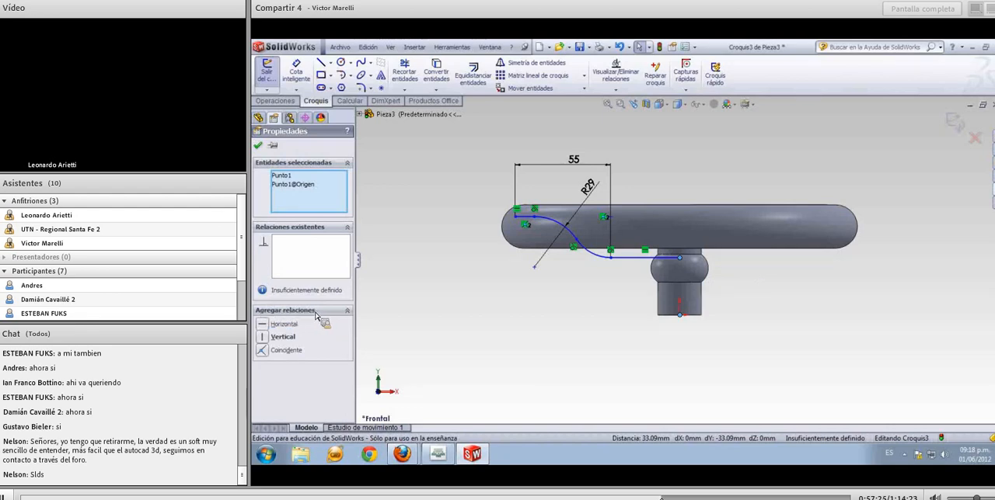
left_click(264, 341)
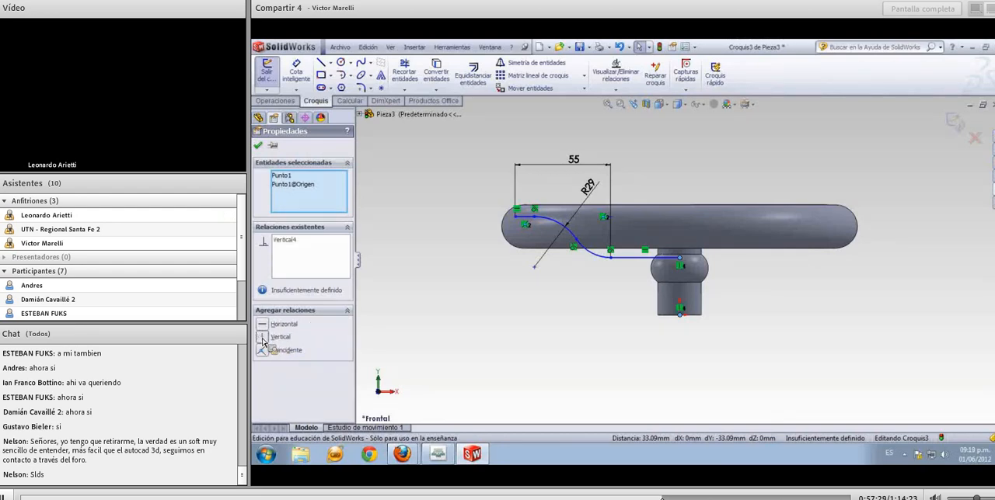
left_click(419, 334)
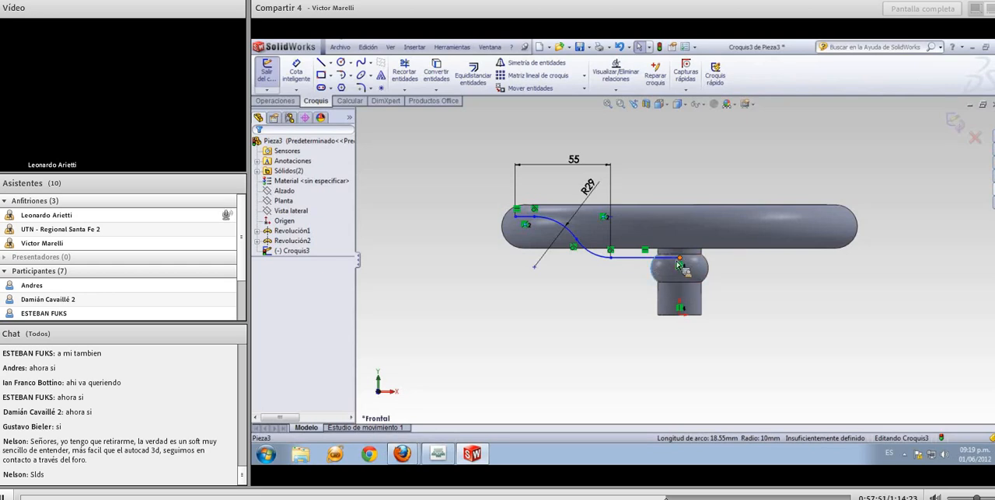
Move the hub line down to the bulge and dimension its height above the hub's base edge as 26 mm
left_click(673, 259)
left_click_drag(673, 276, 669, 272)
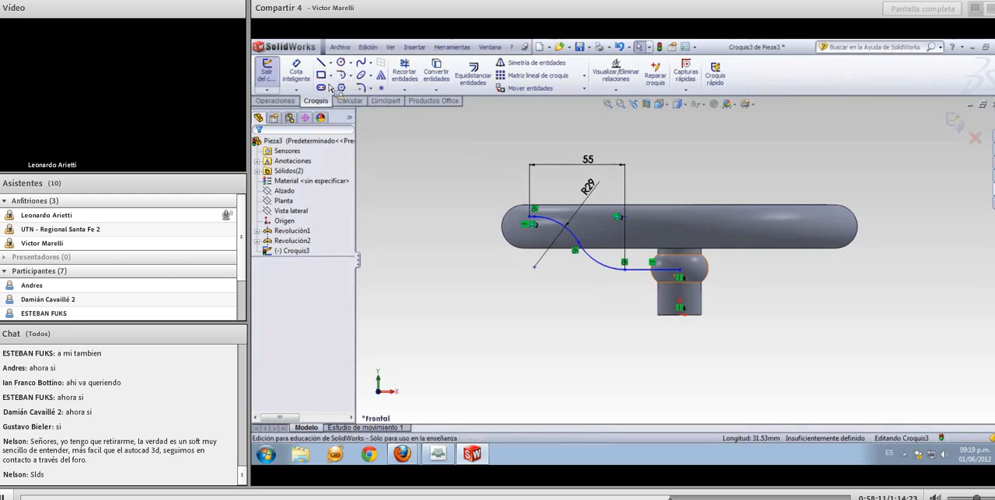
left_click(303, 75)
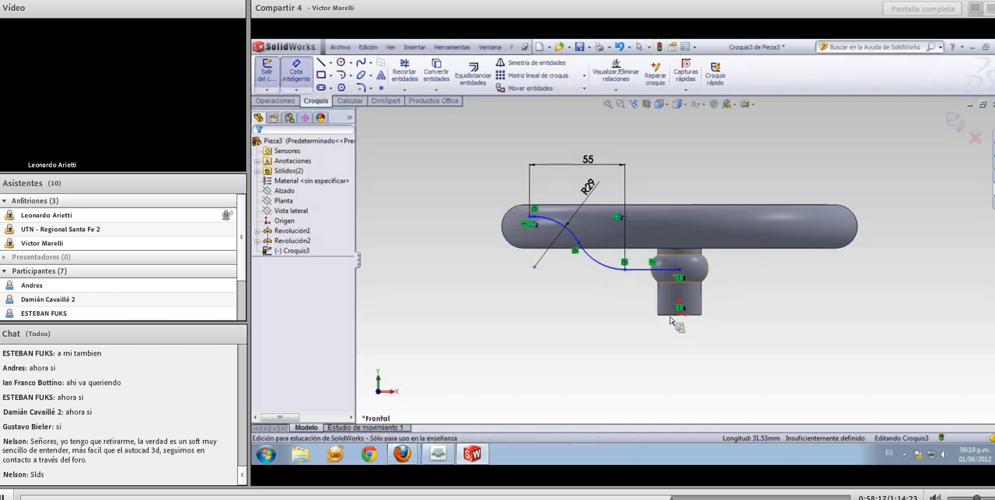
left_click(675, 270)
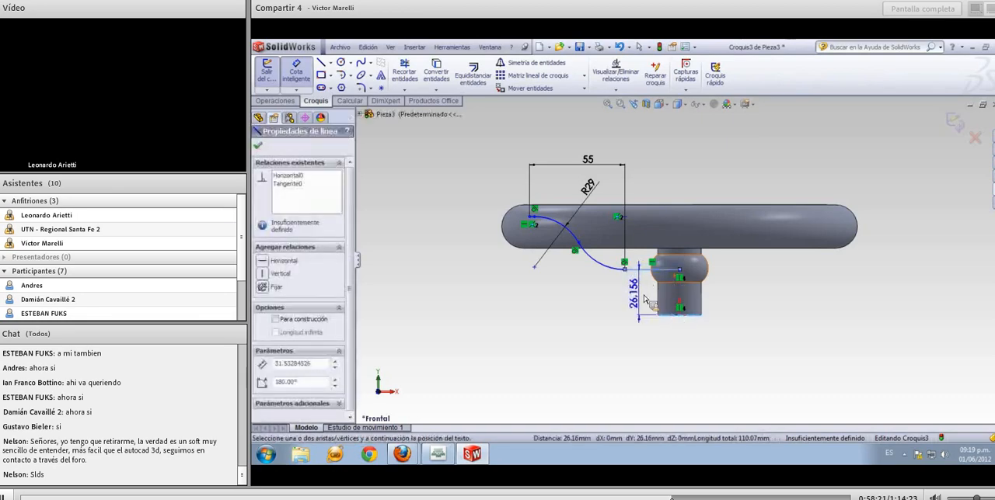
left_click(642, 299)
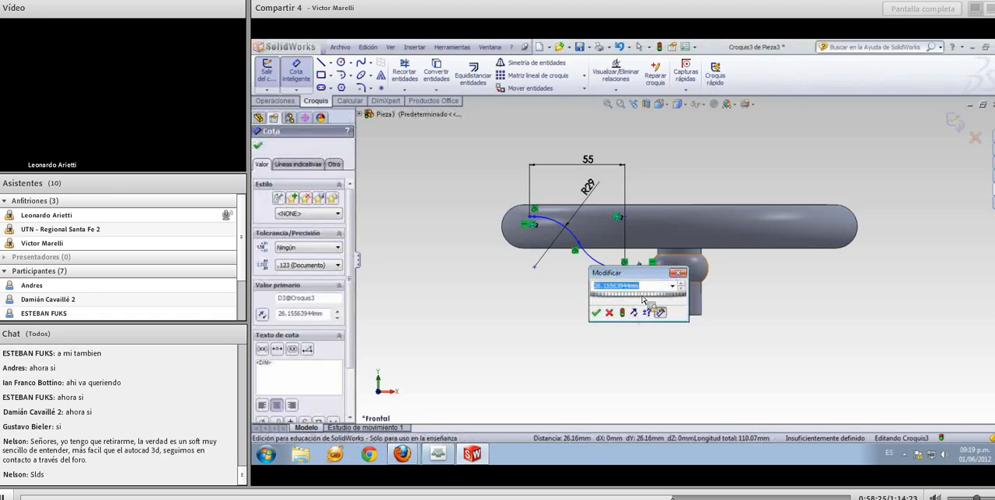
type("2")
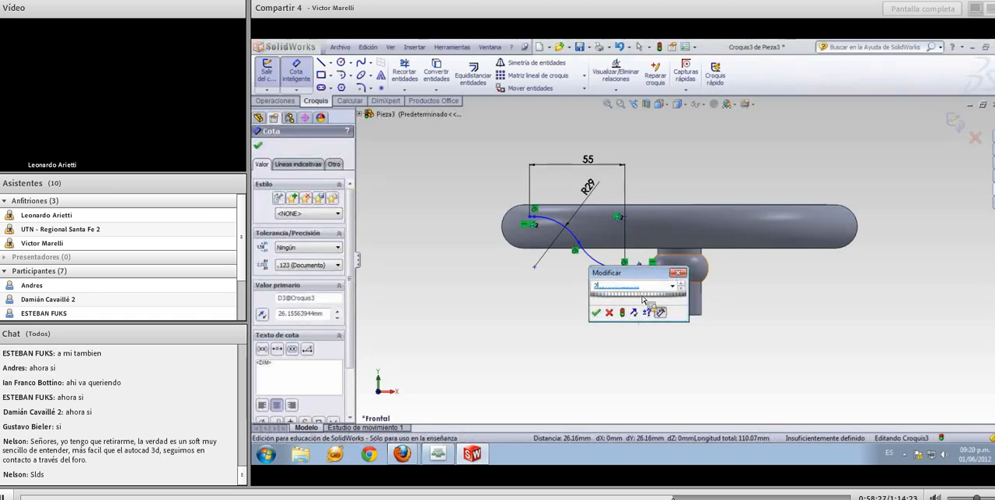
type("6")
key("Return")
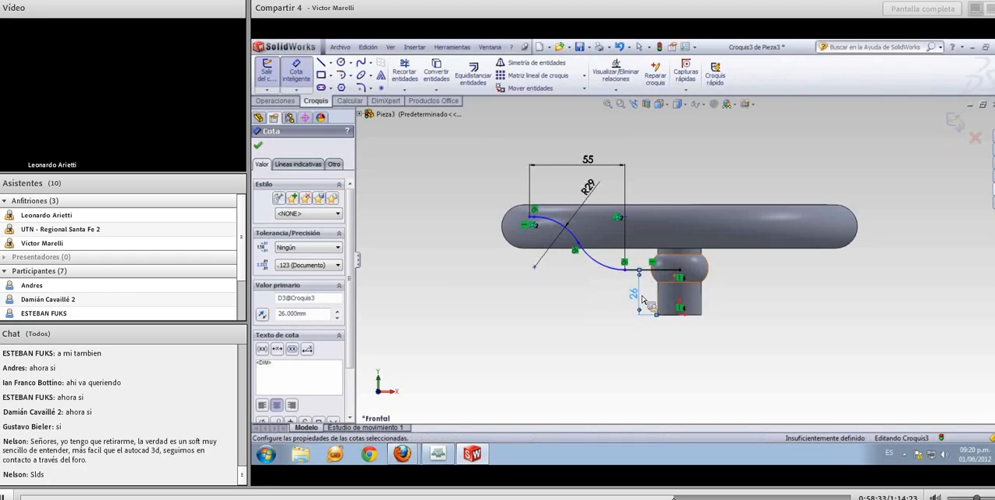
key("Escape")
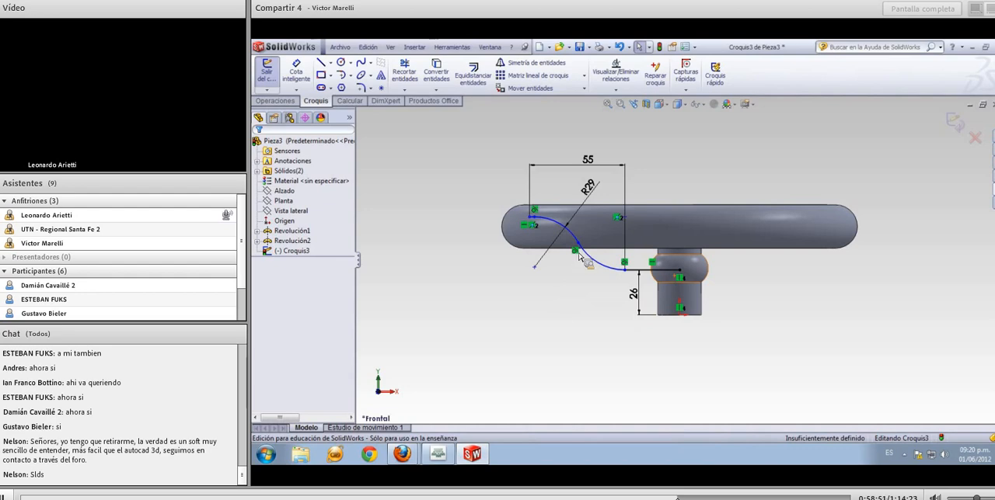
Reposition the path's arcs and add a vertical relation between its outer endpoint and the ring's silhouette vertex
mouse_move(581, 248)
left_mouse_down()
mouse_move(596, 246)
mouse_move(585, 258)
left_mouse_up()
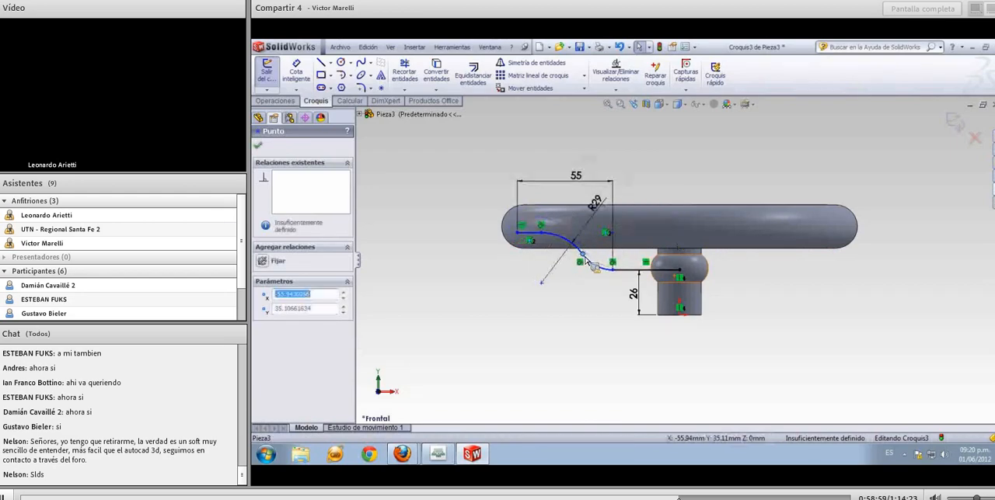
left_click(560, 280)
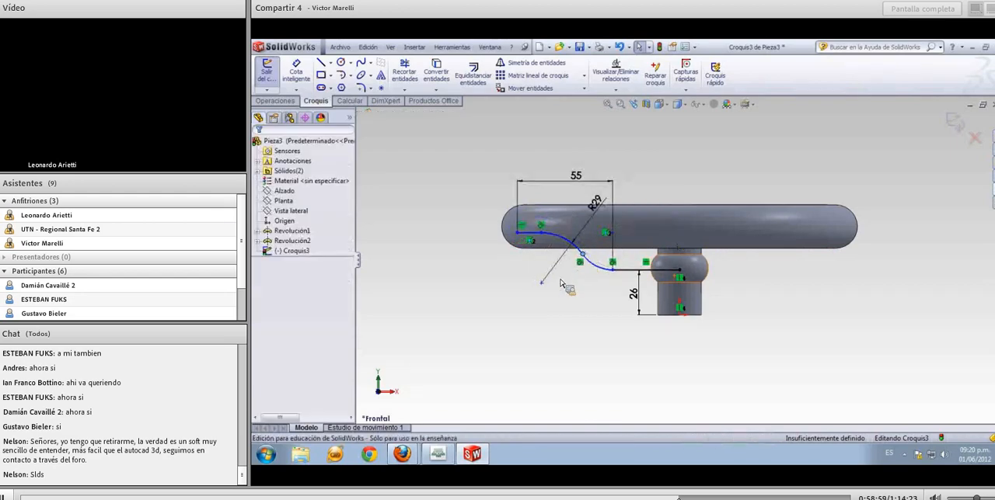
left_click(518, 234)
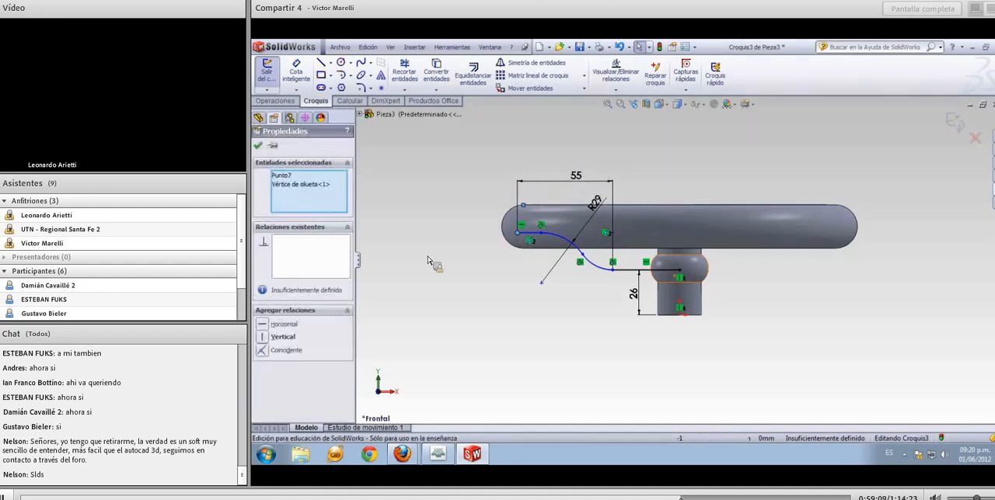
left_click(306, 334)
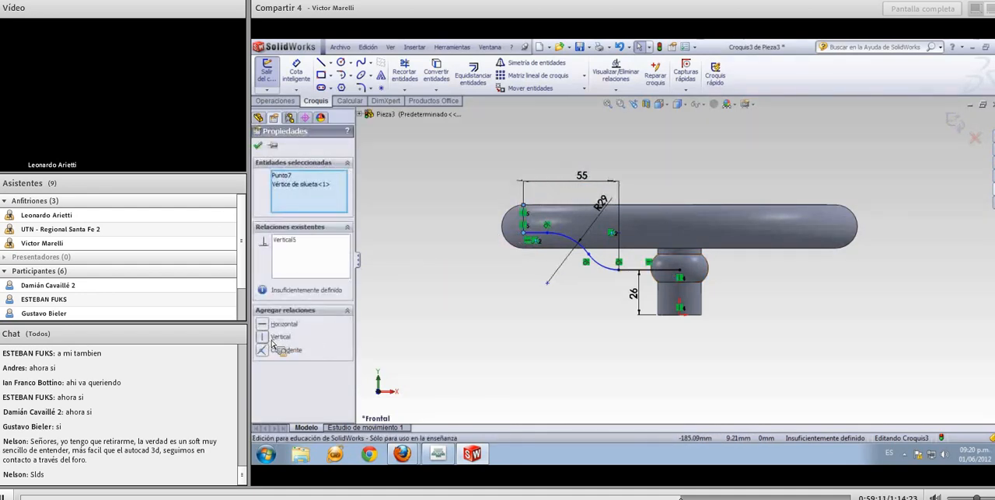
left_click(398, 339)
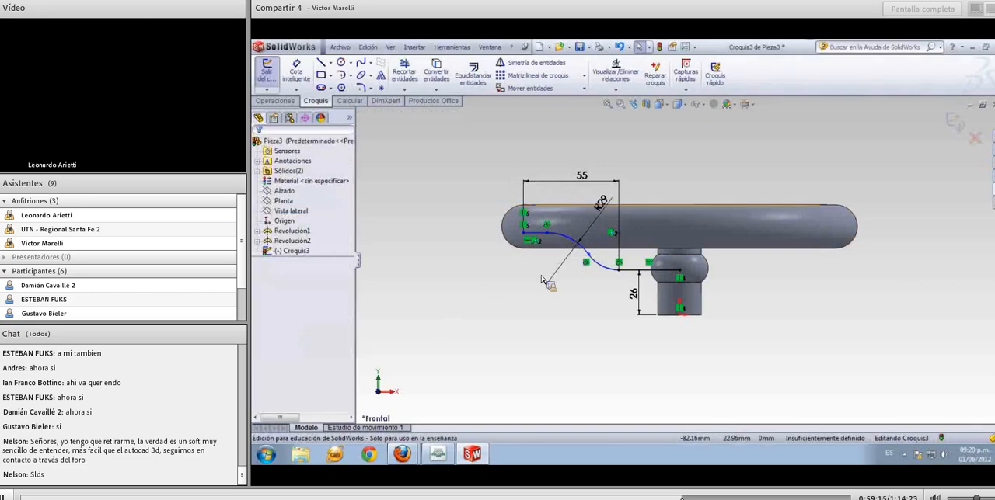
Dimension the vertical distance between the path's two horizontal lines as 20 mm and exit the sketch
left_click(296, 71)
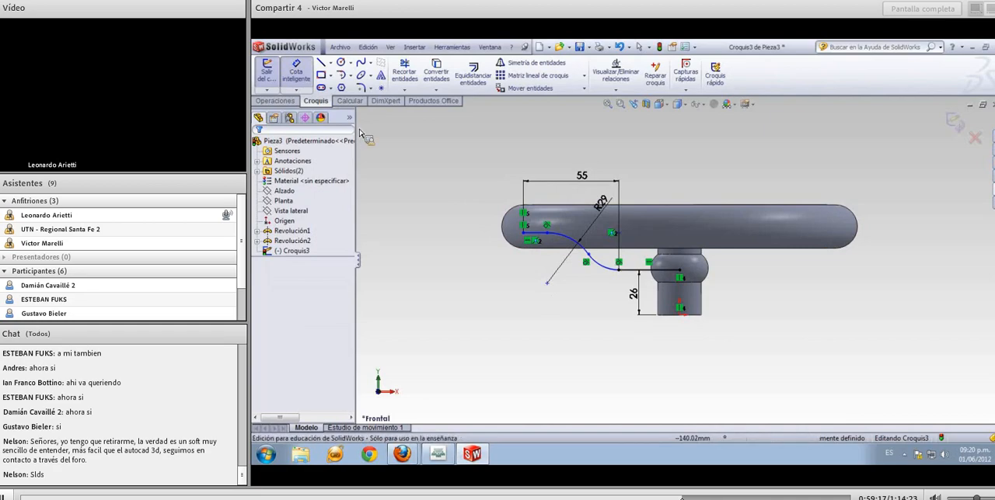
left_click(536, 233)
left_click(638, 270)
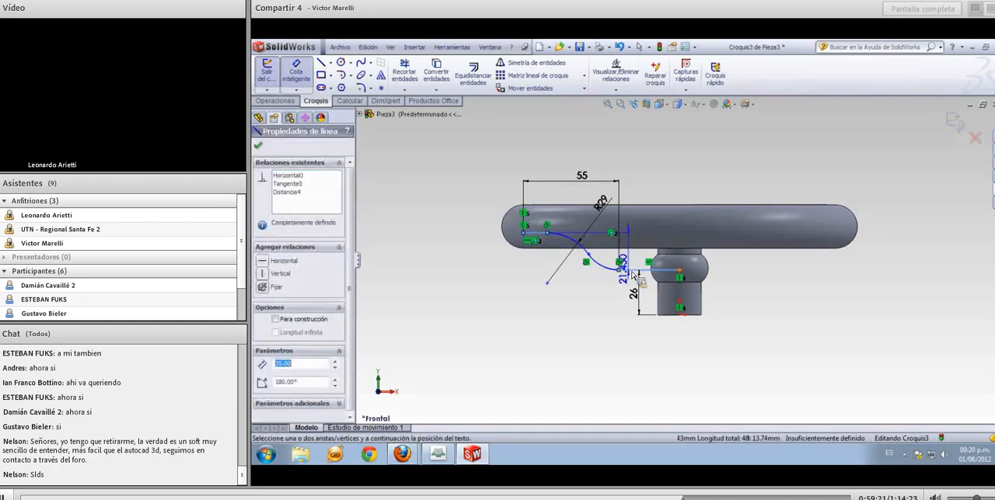
left_click(639, 268)
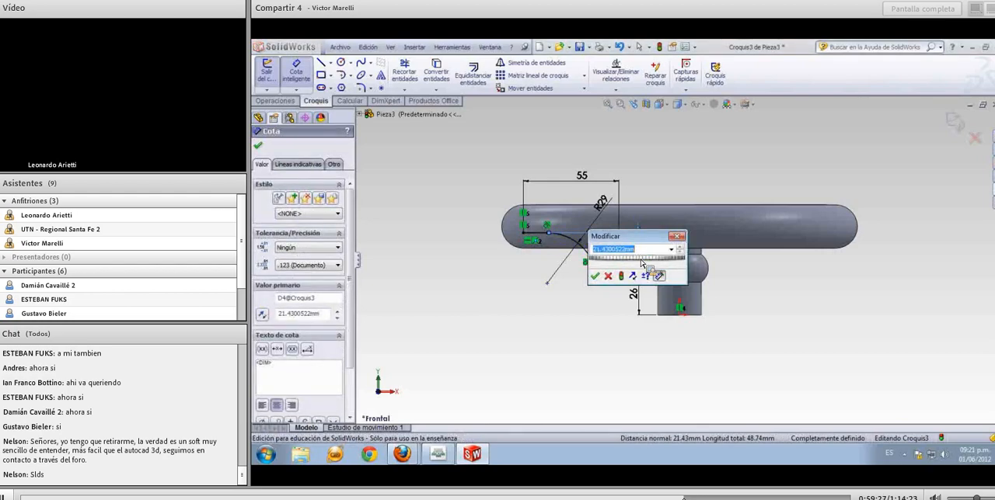
type("20")
key("Return")
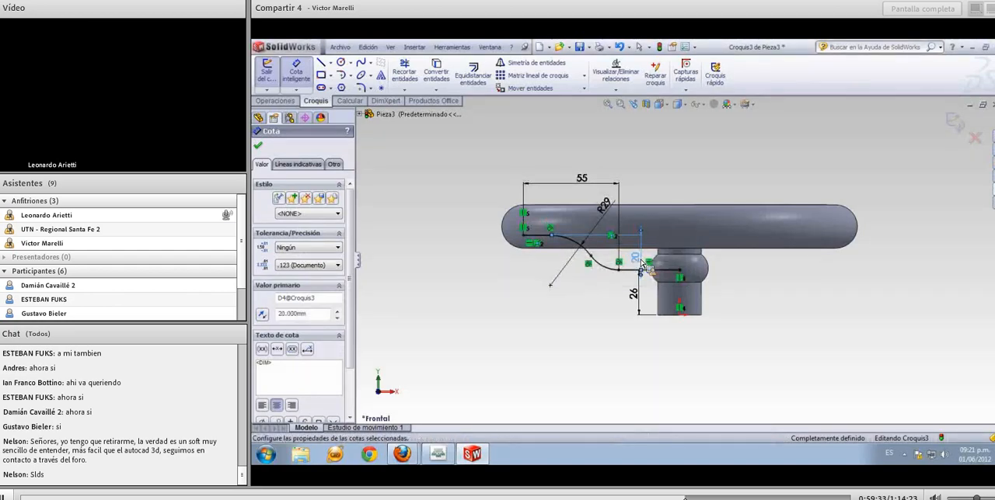
left_click(590, 314)
key("Escape")
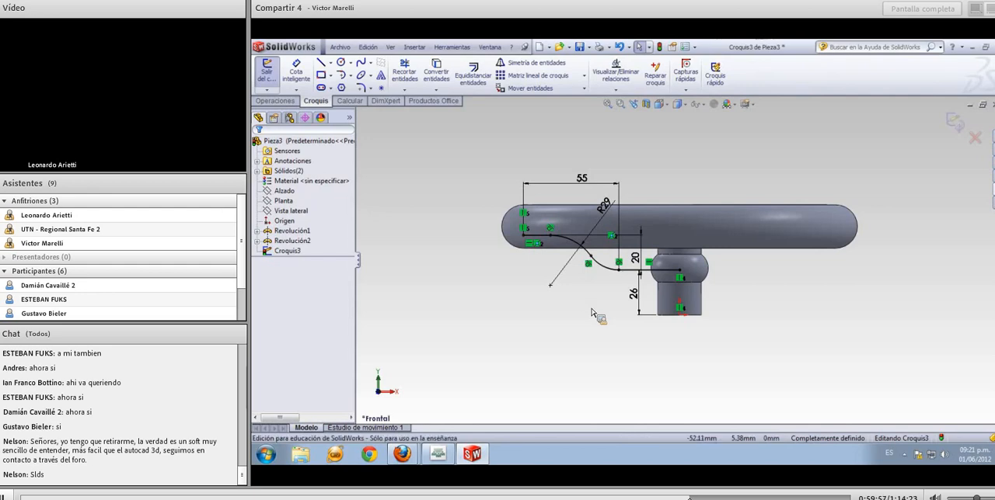
mouse_move(599, 319)
middle_mouse_down()
mouse_move(614, 356)
mouse_move(585, 319)
mouse_move(607, 367)
middle_mouse_up()
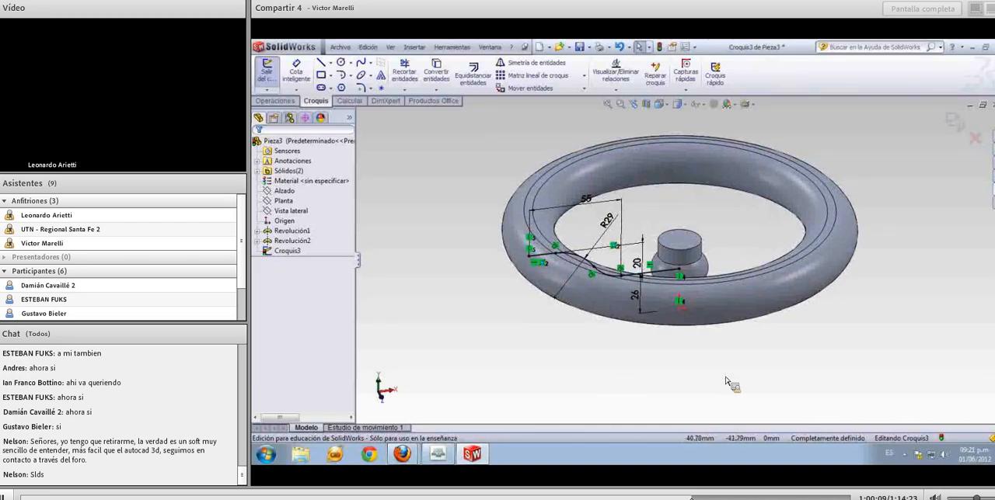
left_click(957, 123)
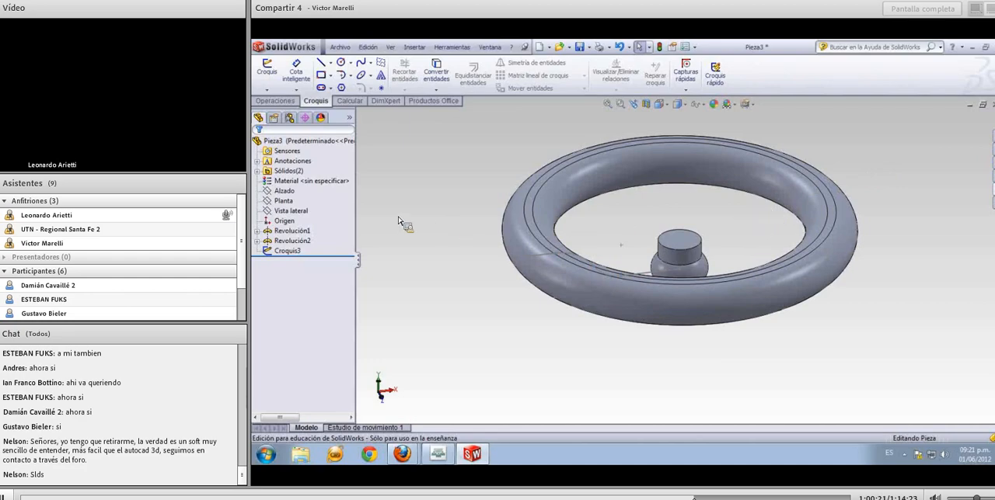
On the Vista lateral plane, sketch a circle about 6.6 mm in diameter centred on the path's inner endpoint
left_click(292, 211)
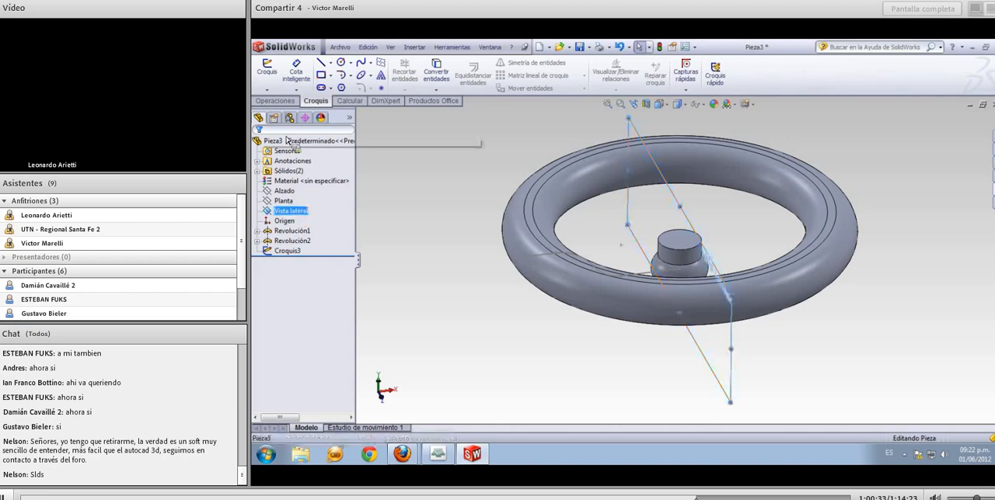
left_click(268, 71)
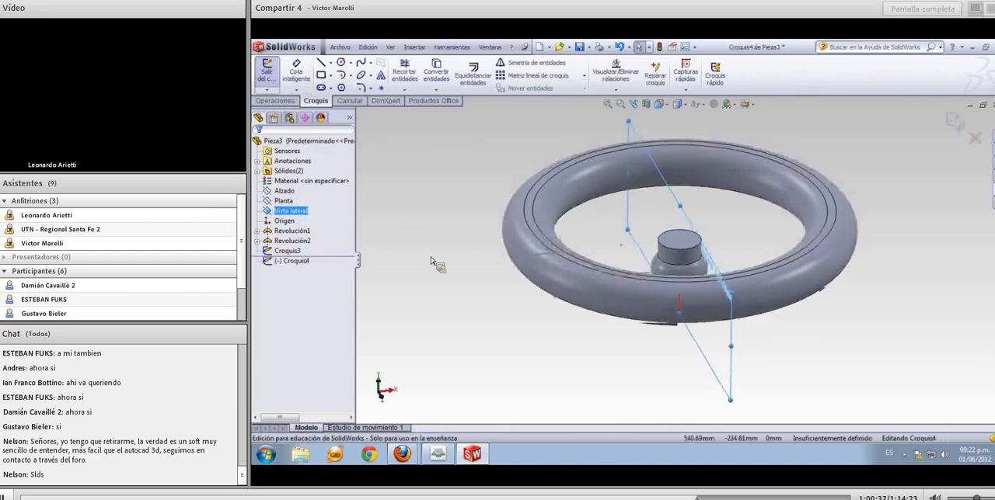
mouse_move(438, 222)
middle_mouse_down()
mouse_move(467, 214)
mouse_move(450, 273)
middle_mouse_up()
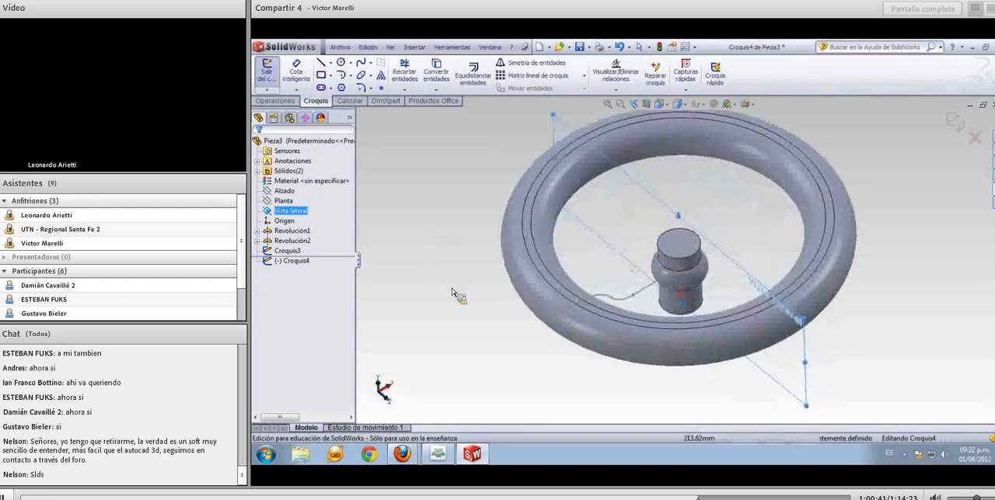
left_click(340, 62)
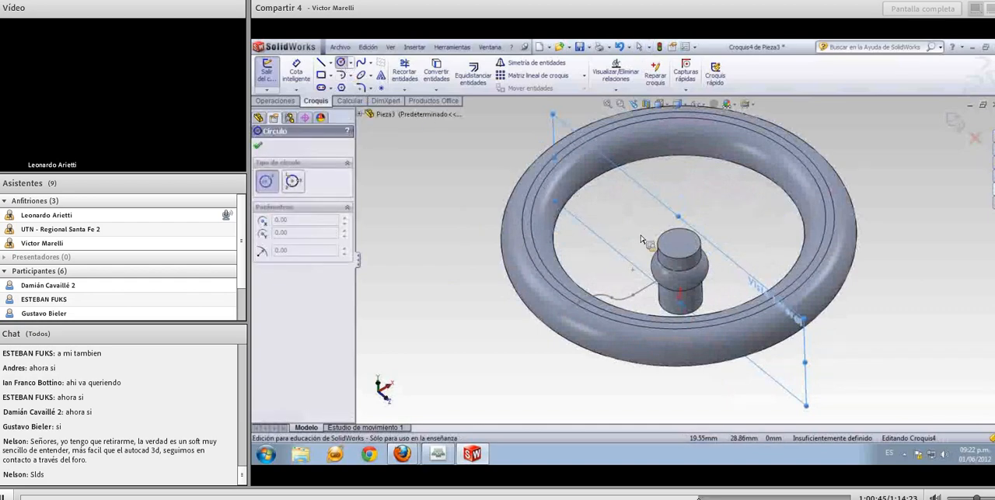
left_click(683, 267)
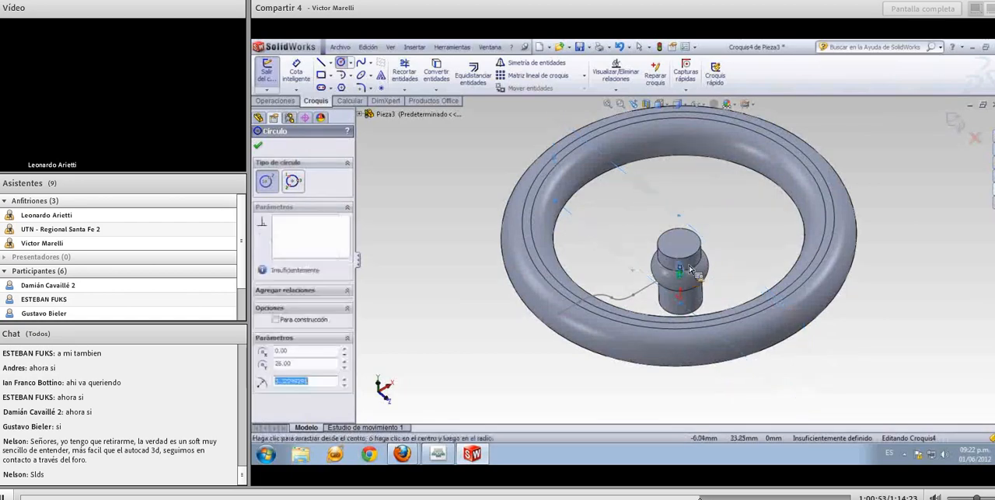
scroll(687, 276, "down", 3)
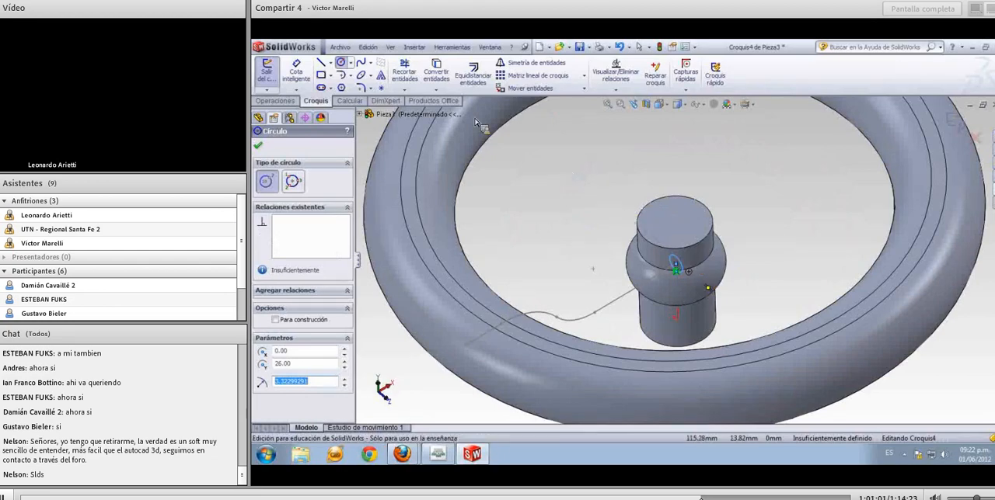
Set the profile circle's diameter to 12 mm and exit the sketch
left_click(299, 79)
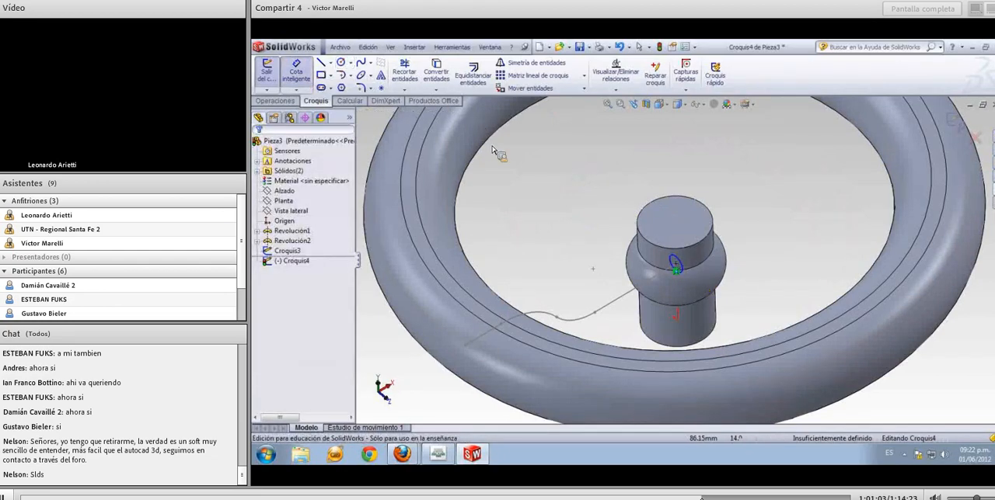
left_click(676, 261)
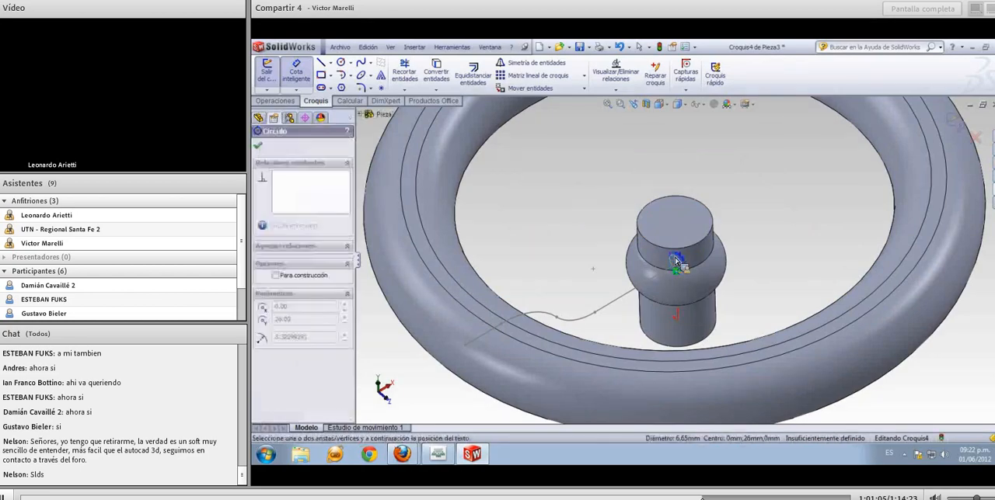
left_click(679, 234)
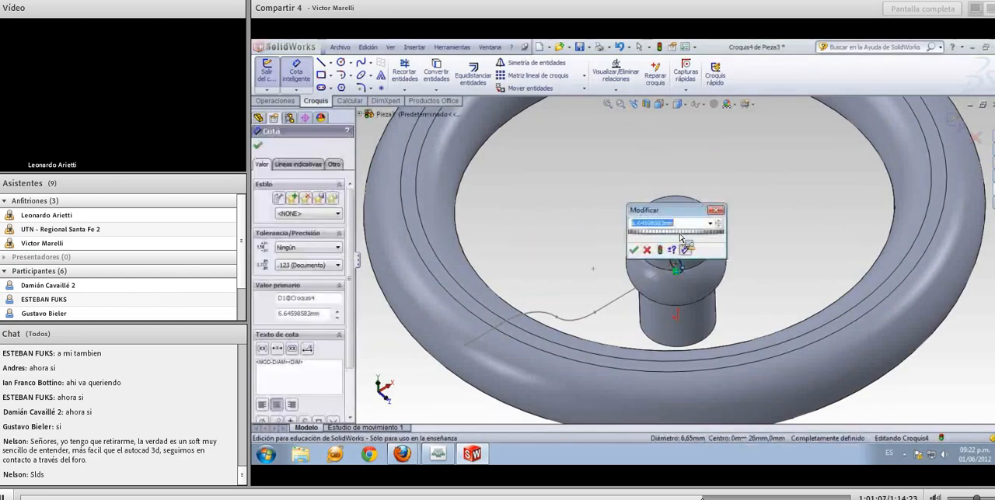
type("12")
key("Return")
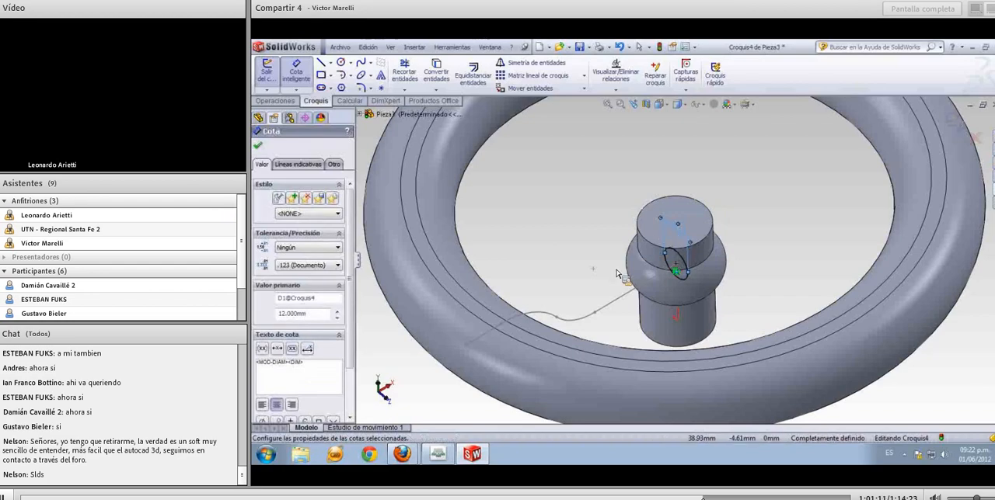
middle_click_drag(596, 271, 529, 238)
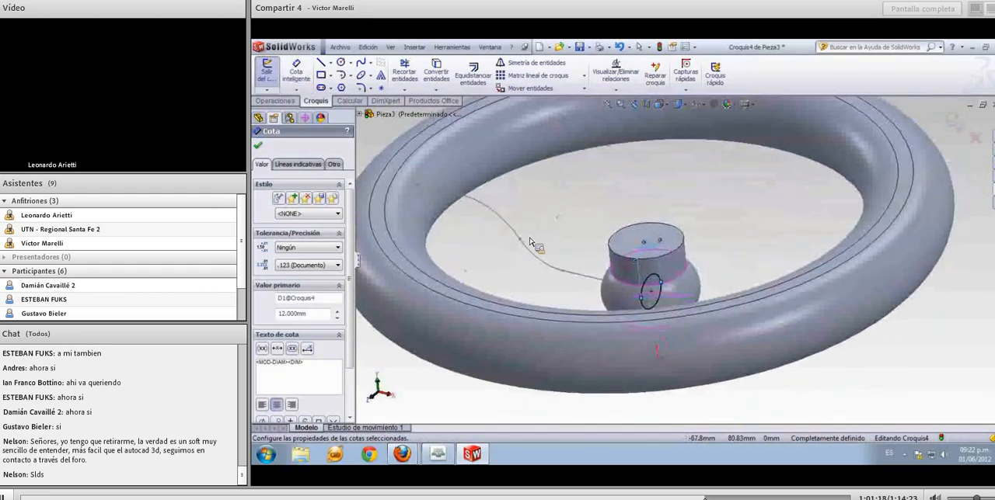
key("Escape")
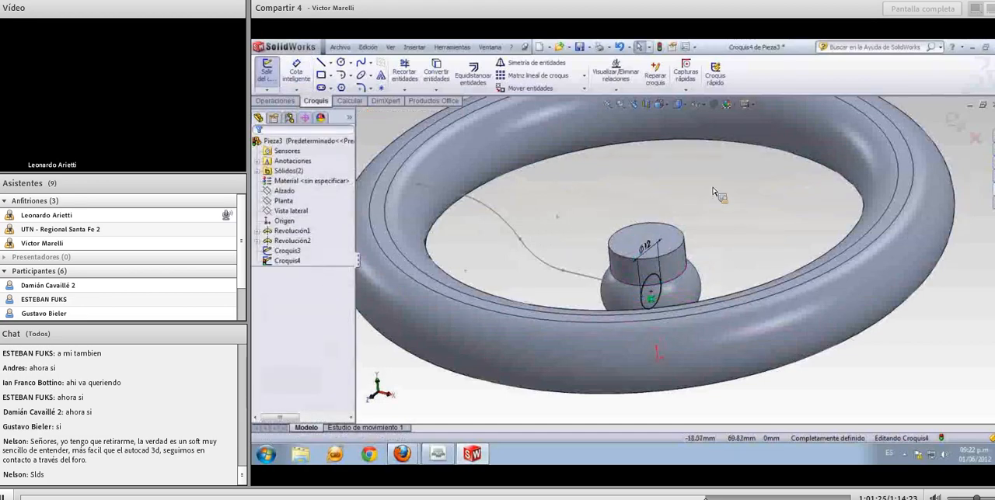
left_click(954, 122)
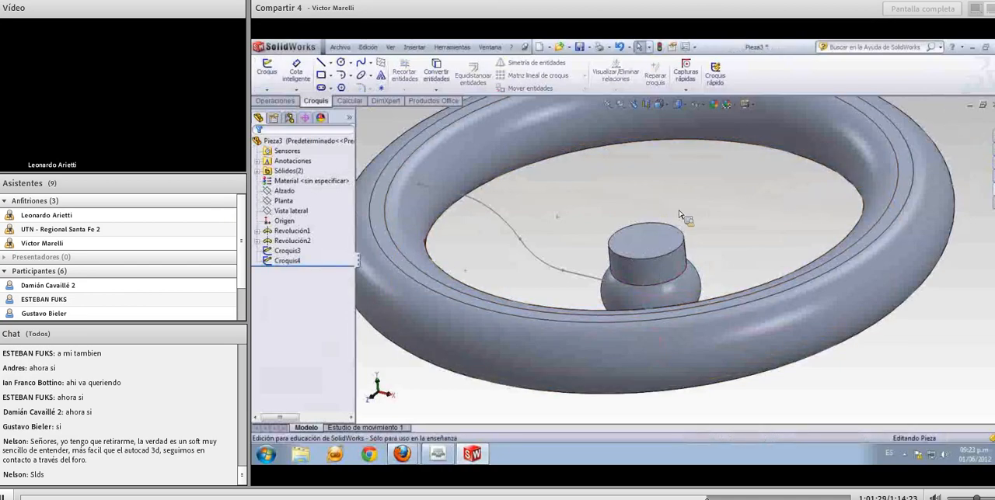
Create a swept boss with the circle sketch as profile and the S-shaped sketch as path, joining the hub and ring
middle_click_drag(619, 211, 640, 203)
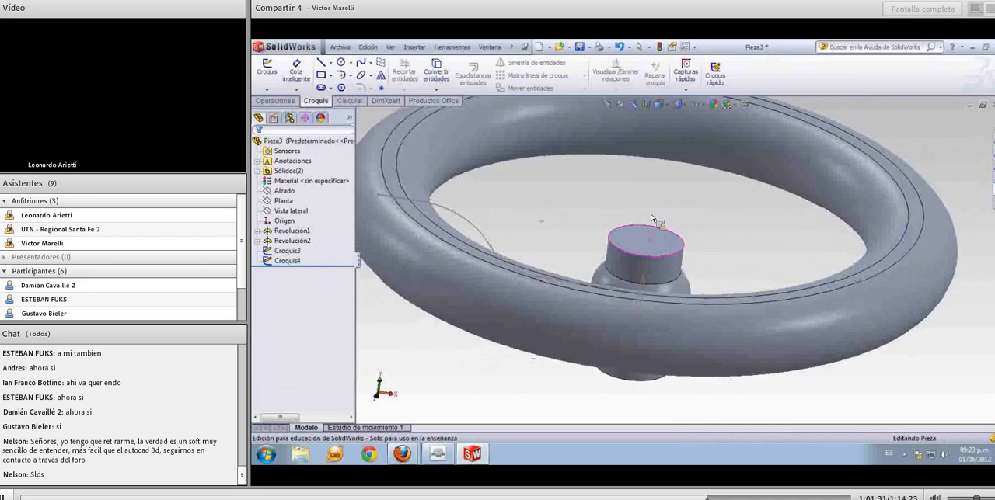
mouse_move(668, 245)
middle_mouse_down()
mouse_move(651, 234)
mouse_move(671, 250)
middle_mouse_up()
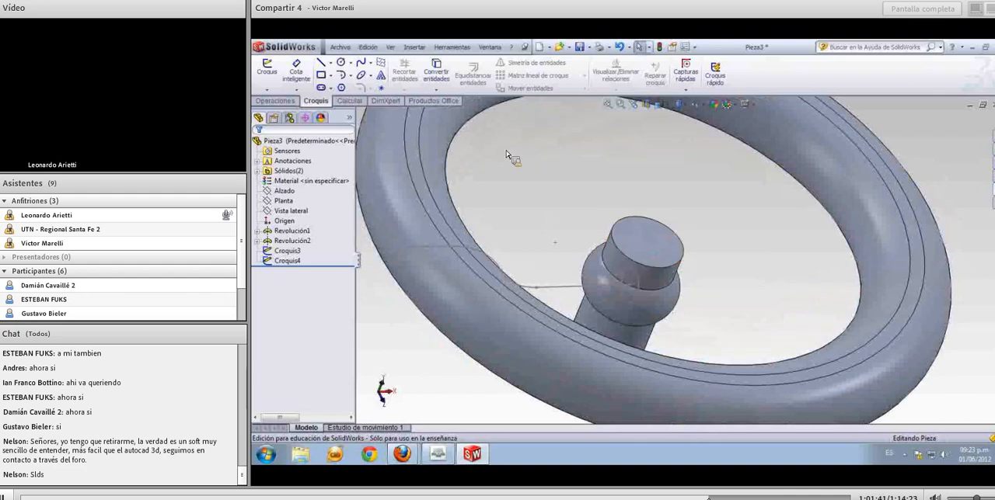
left_click(289, 102)
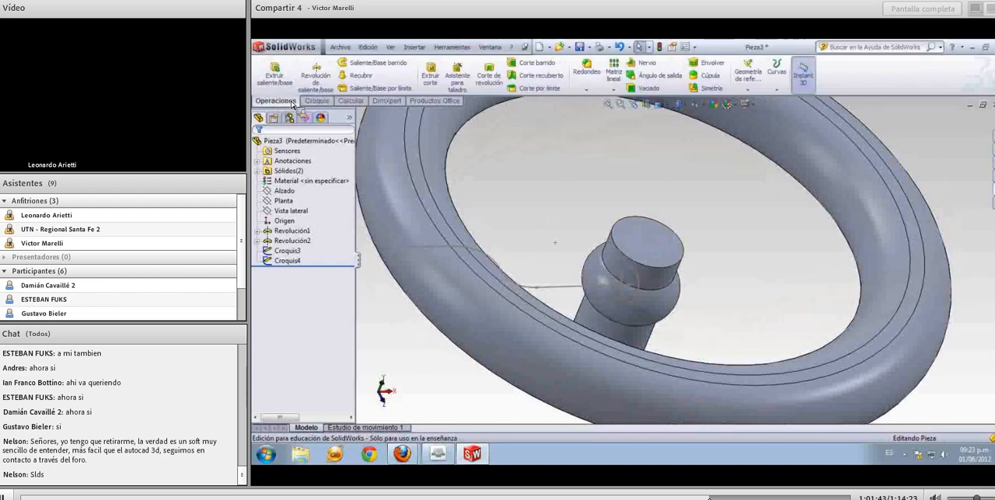
left_click(389, 66)
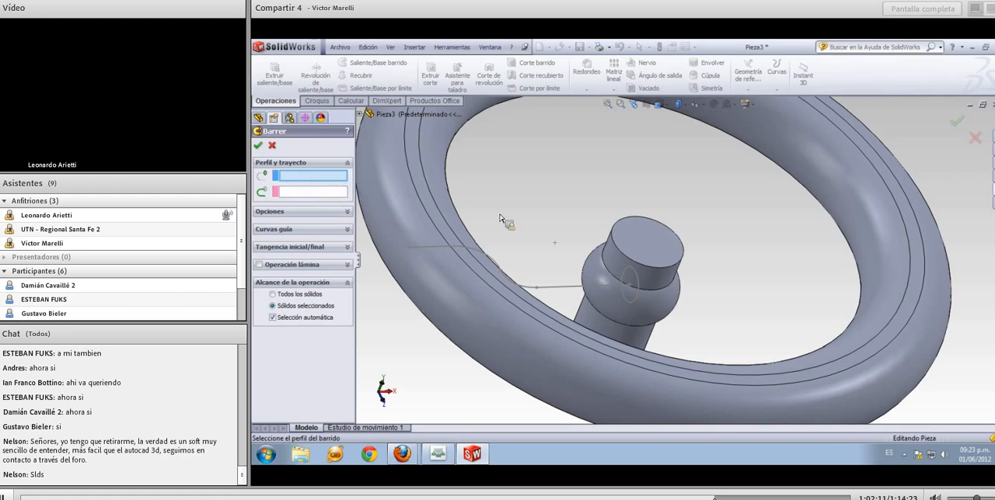
left_click(631, 274)
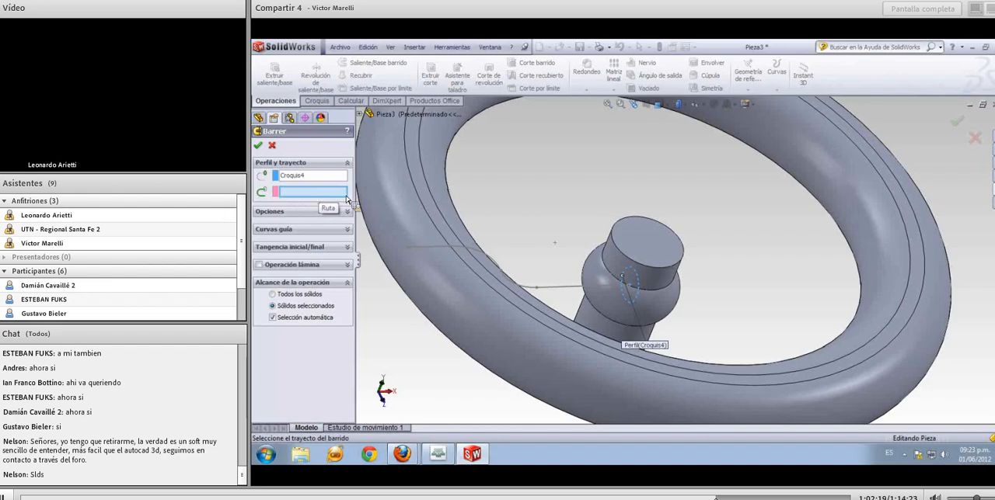
left_click(437, 249)
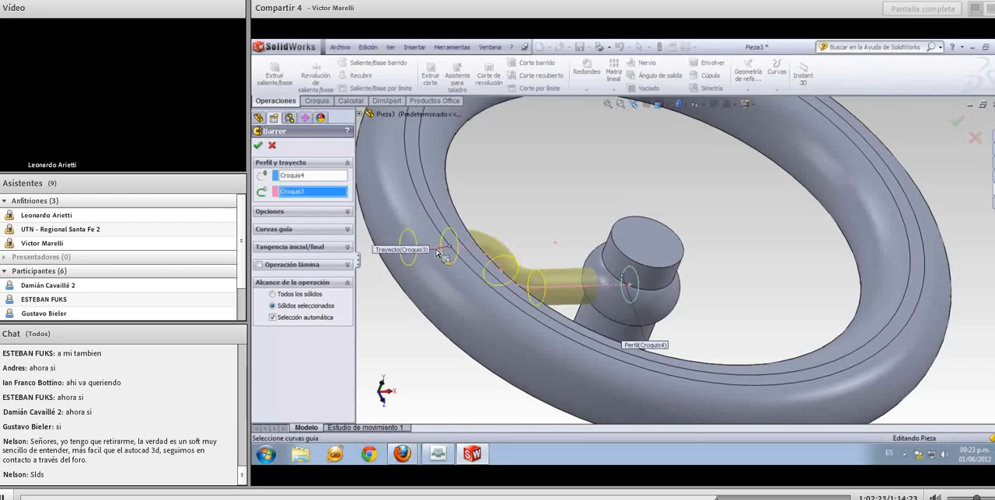
mouse_move(436, 275)
middle_mouse_down()
mouse_move(422, 227)
mouse_move(407, 223)
mouse_move(429, 185)
mouse_move(424, 266)
middle_mouse_up()
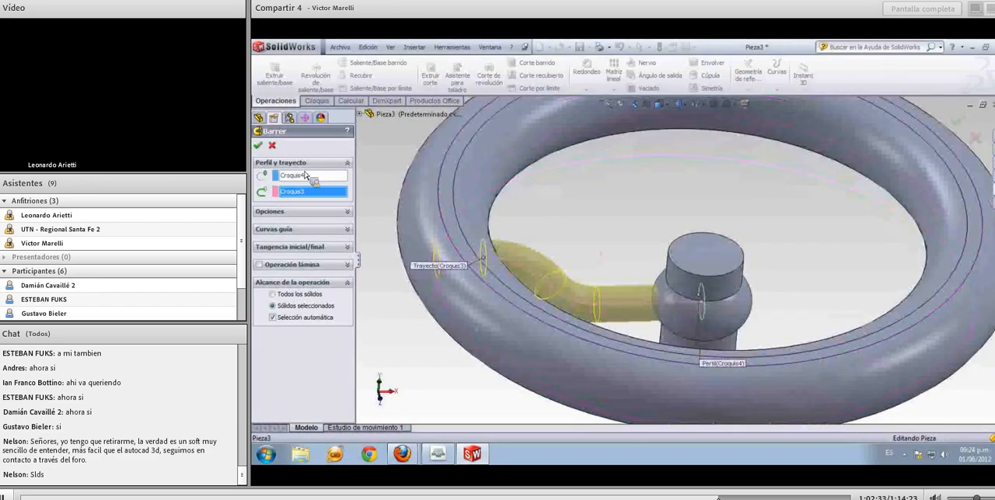
left_click(260, 147)
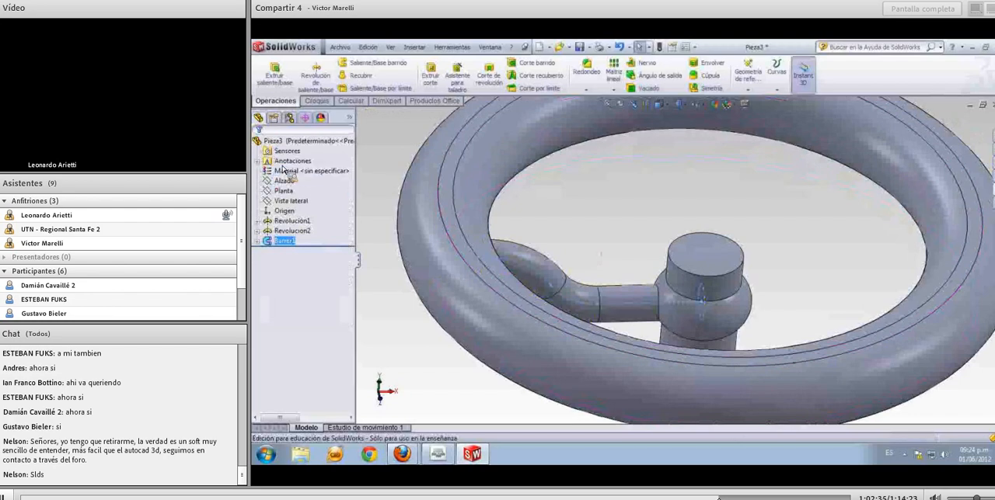
scroll(460, 283, "up", 3)
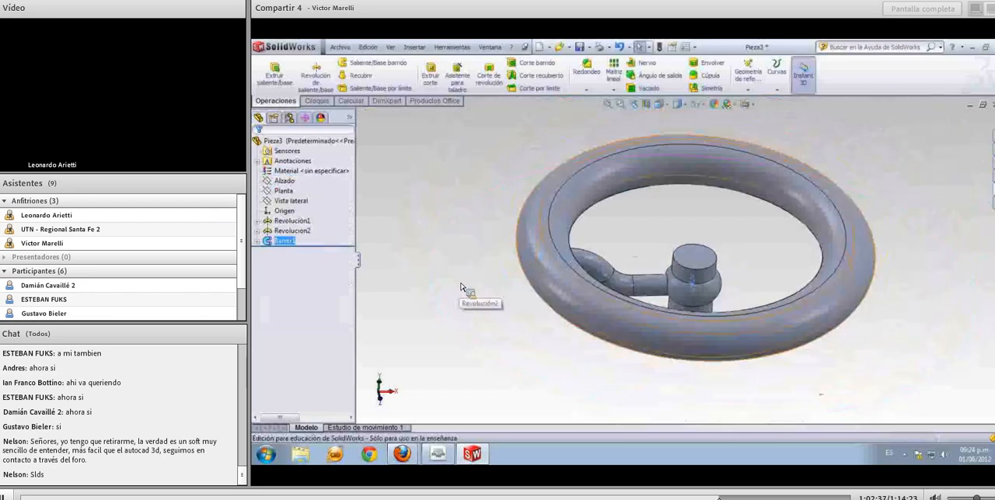
middle_click_drag(460, 283, 474, 302)
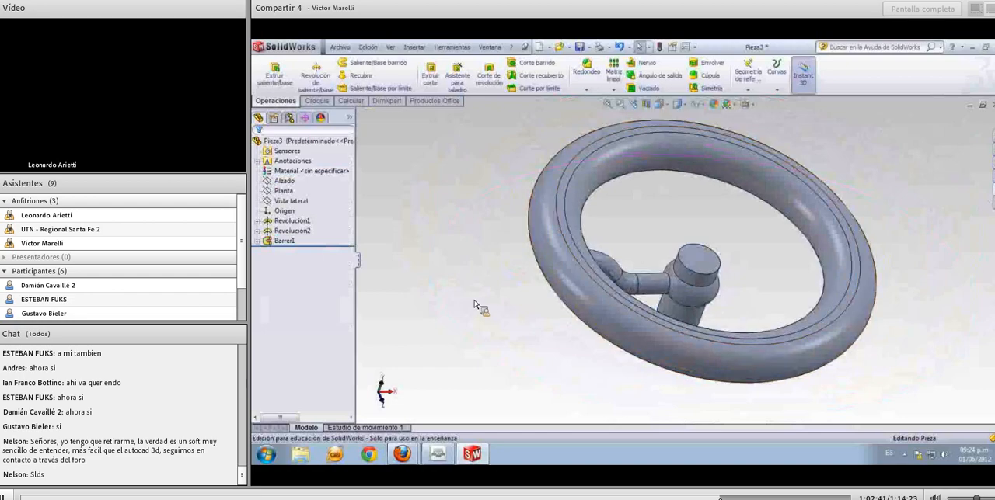
Start a circular pattern feature for the handwheel
mouse_move(476, 230)
middle_mouse_down()
mouse_move(464, 261)
mouse_move(482, 137)
mouse_move(458, 224)
middle_mouse_up()
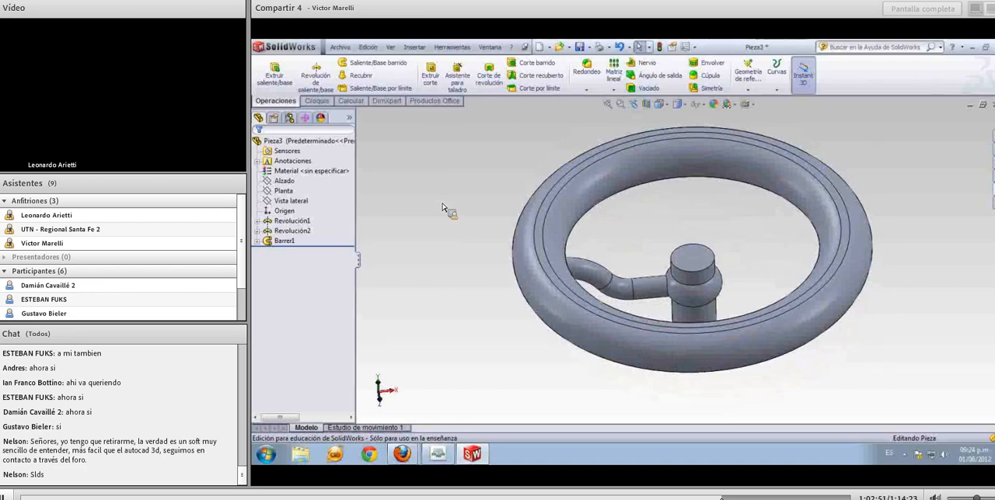
left_click(292, 231)
middle_click_drag(430, 264, 466, 256)
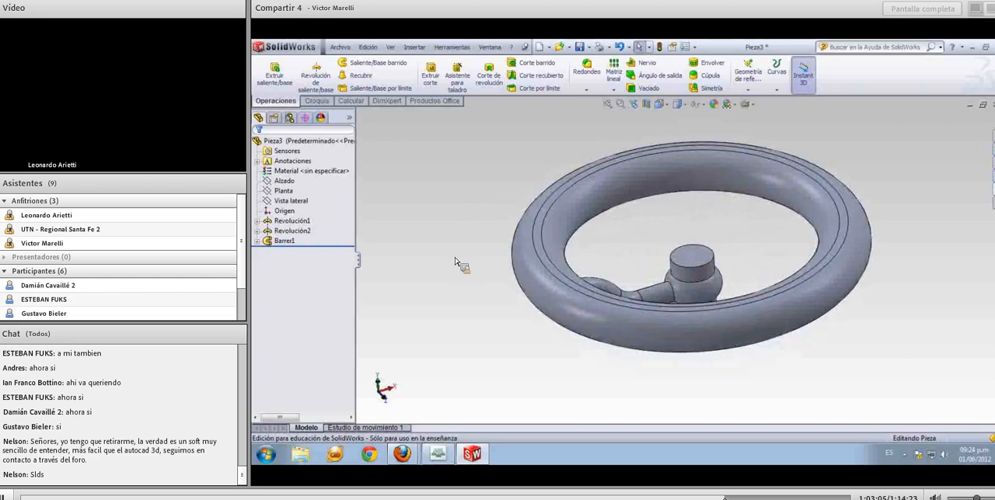
middle_click_drag(455, 260, 459, 263)
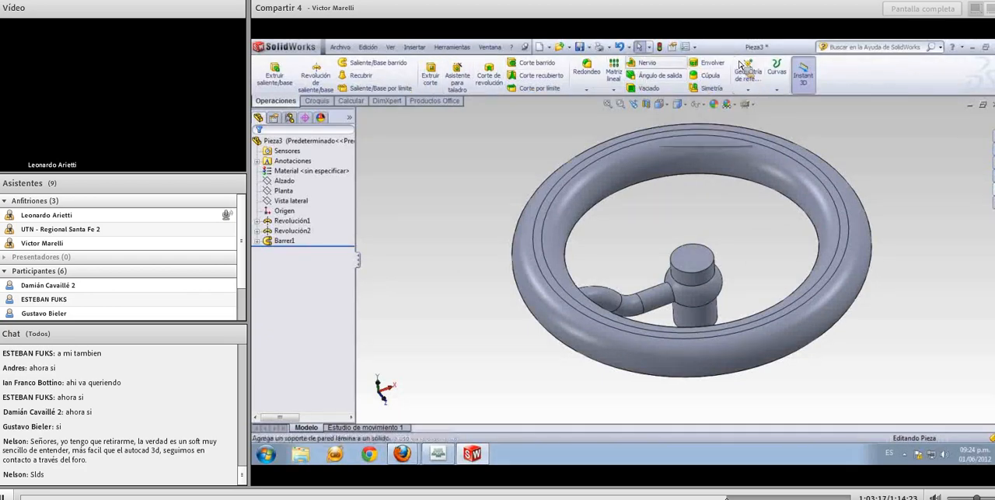
left_click(614, 92)
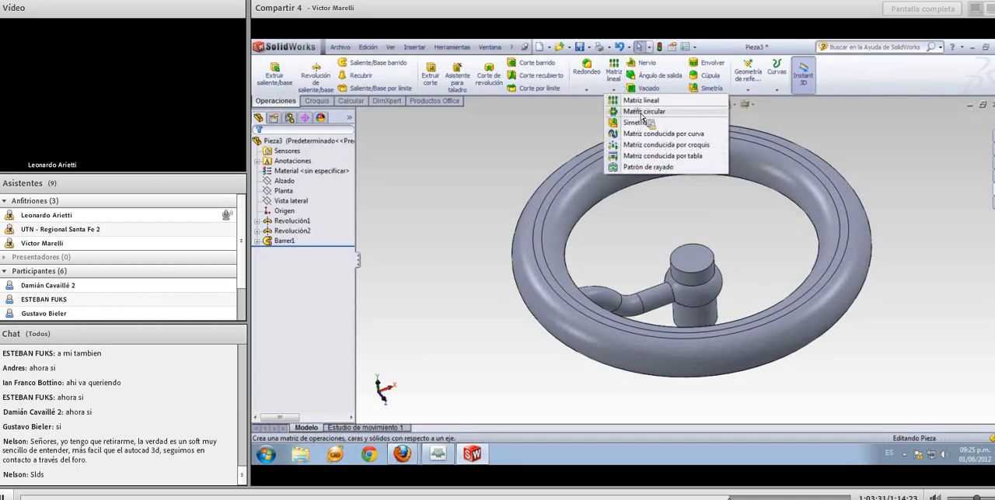
left_click(642, 114)
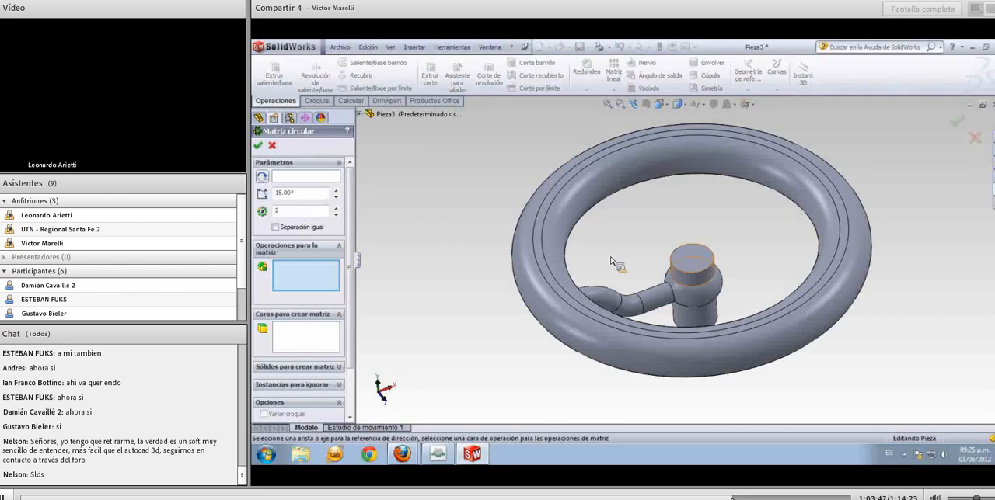
left_click(683, 279)
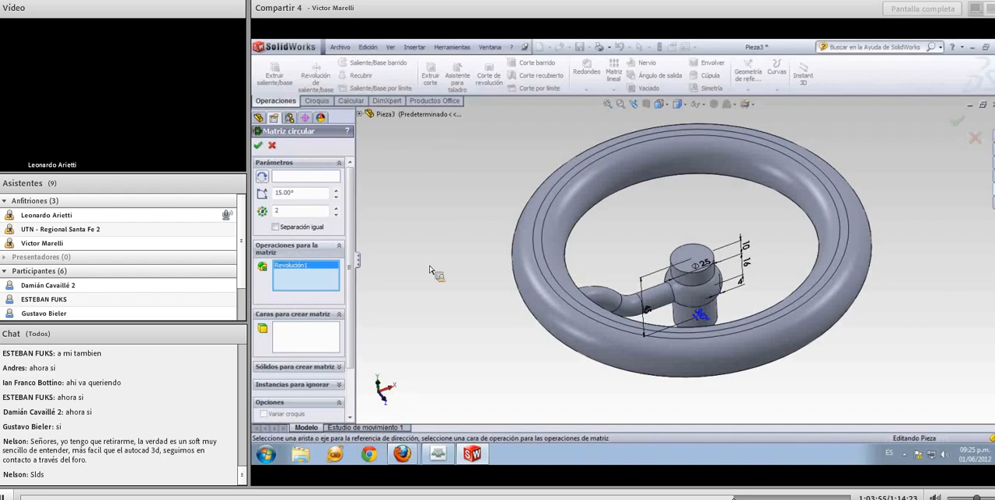
left_click(330, 267)
key("Delete")
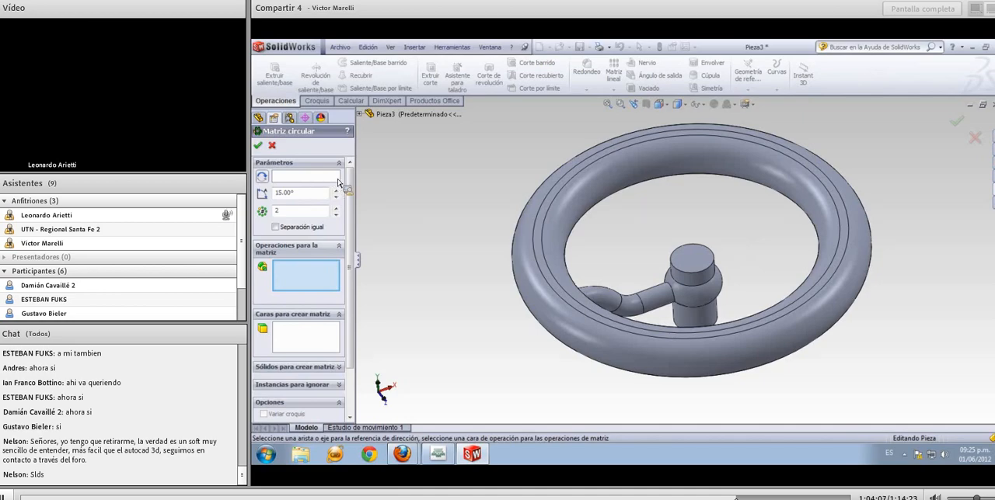
Display the temporary axes and choose the hub's central axis as the circular pattern's rotation axis
middle_click_drag(458, 311, 456, 287)
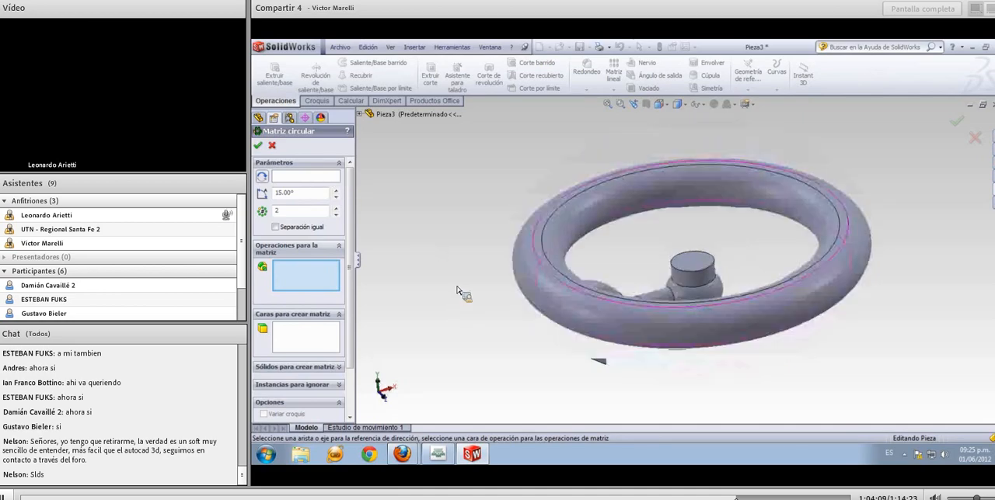
middle_click_drag(437, 209, 465, 324)
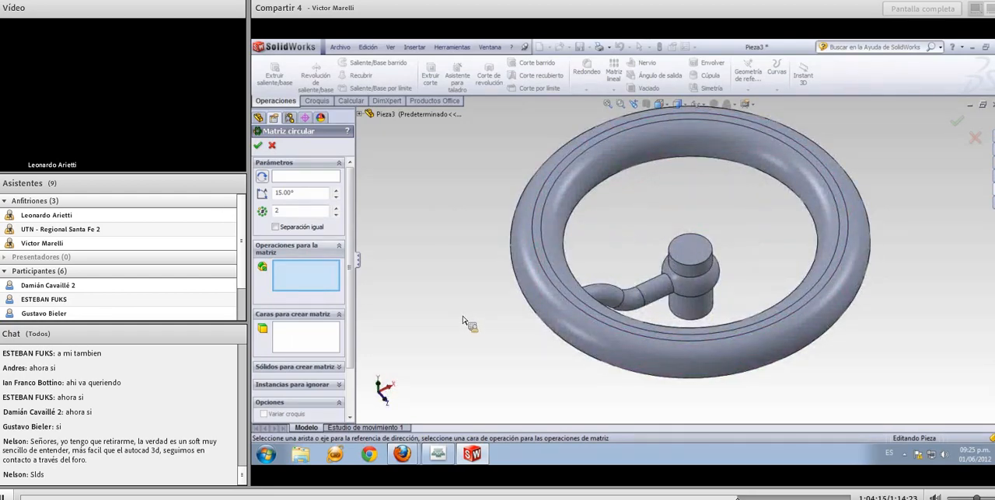
left_click(392, 49)
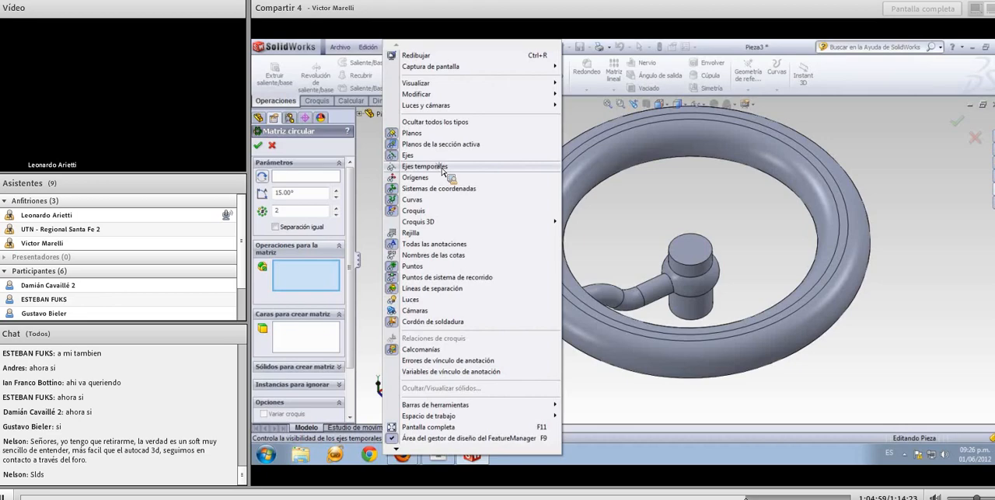
left_click(425, 166)
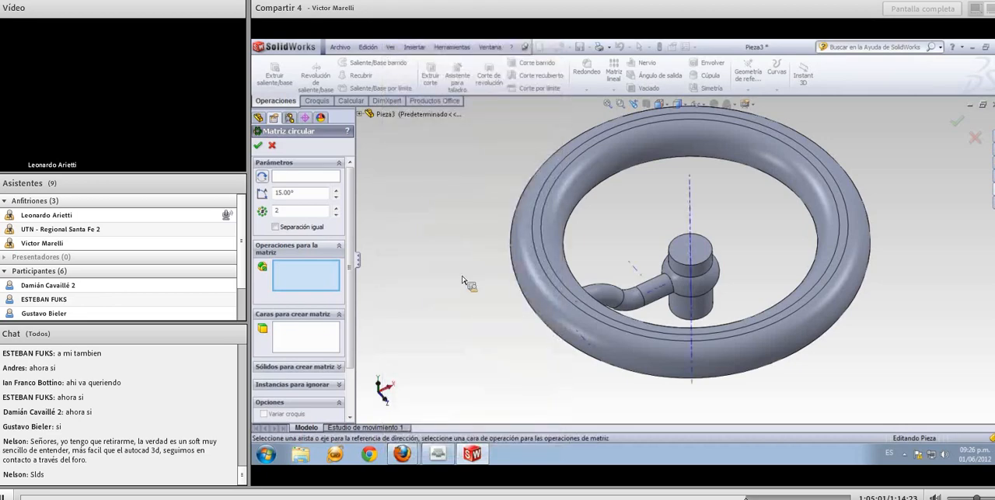
middle_click_drag(461, 281, 427, 260)
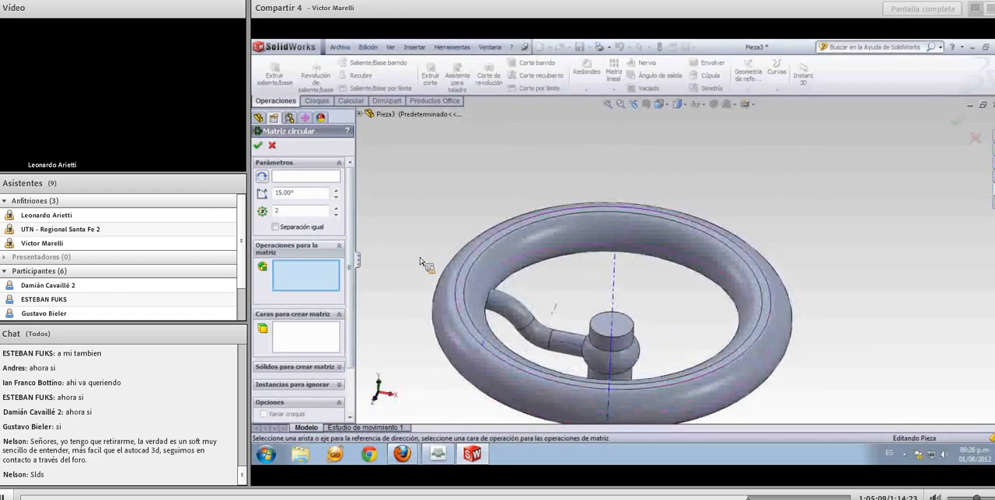
left_click(330, 177)
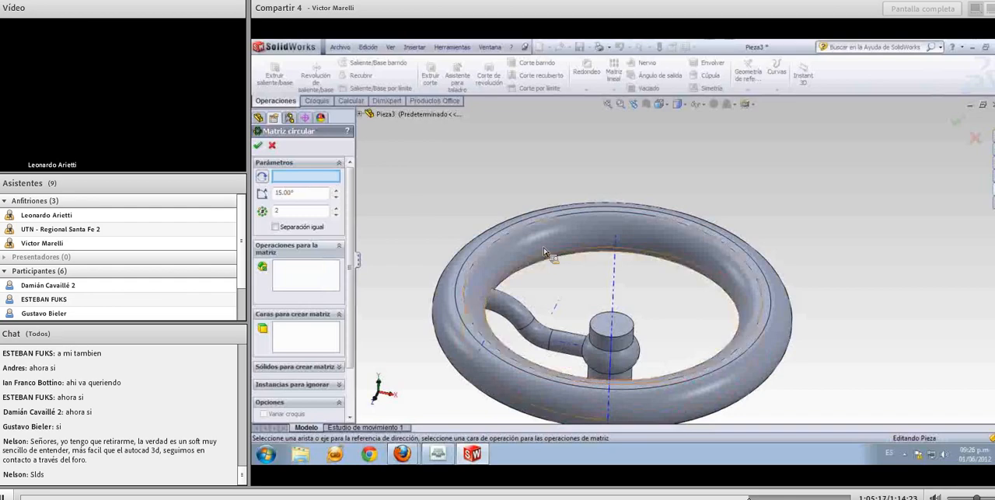
left_click(614, 295)
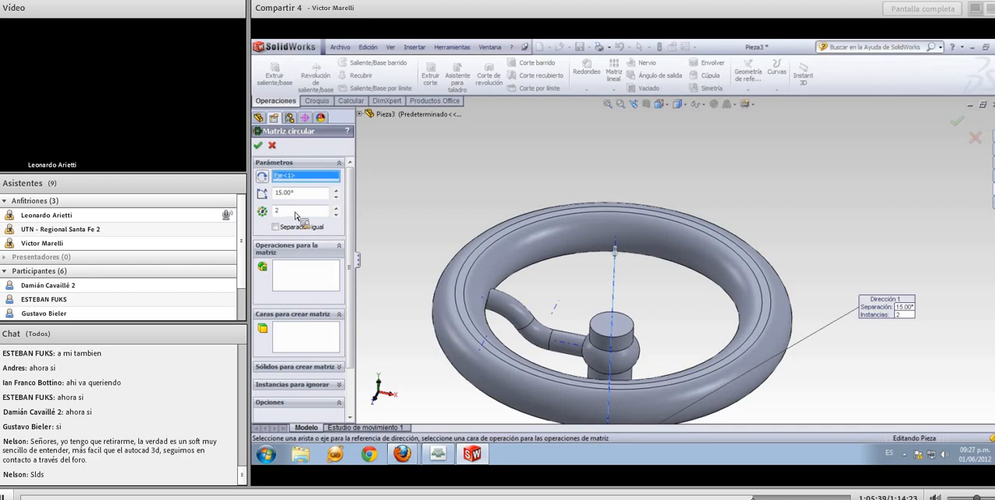
Set the circular pattern to 3 instances with an angle of 120°
left_click_drag(292, 212, 274, 213)
type("3")
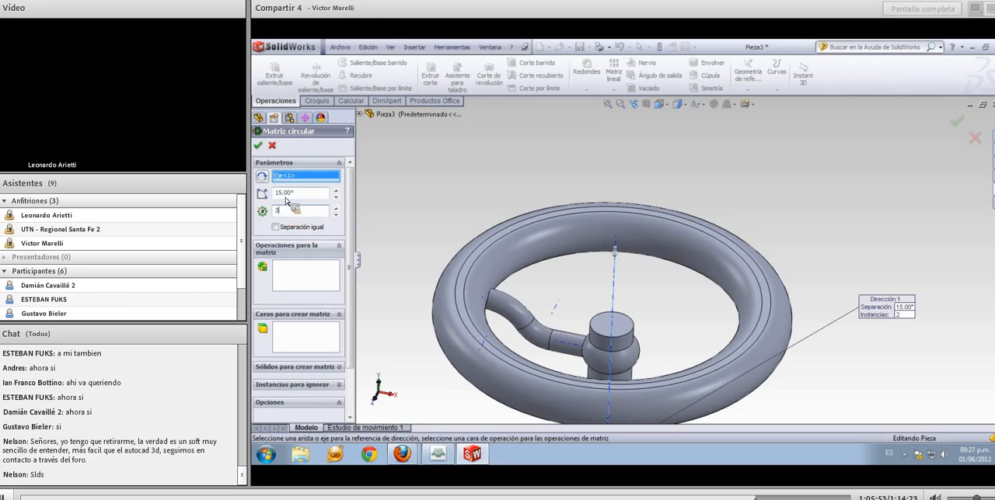
left_click(279, 199)
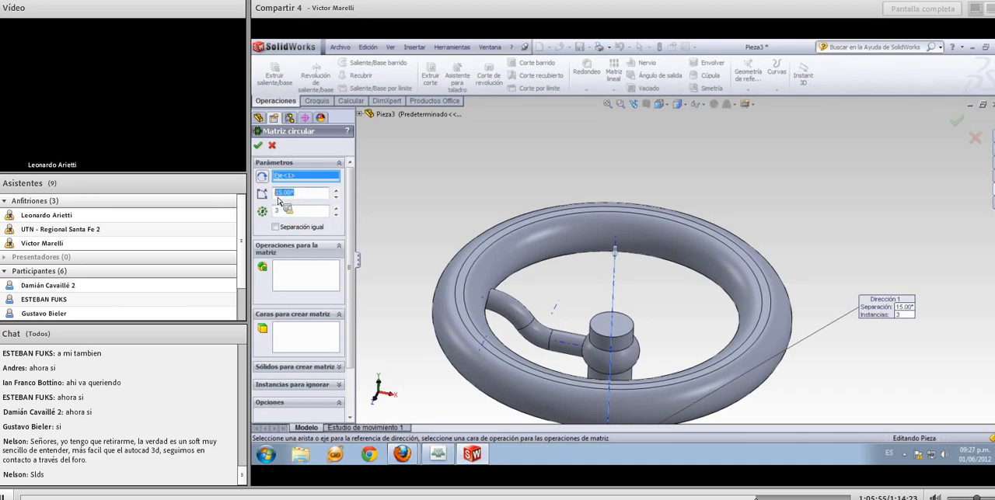
type("120")
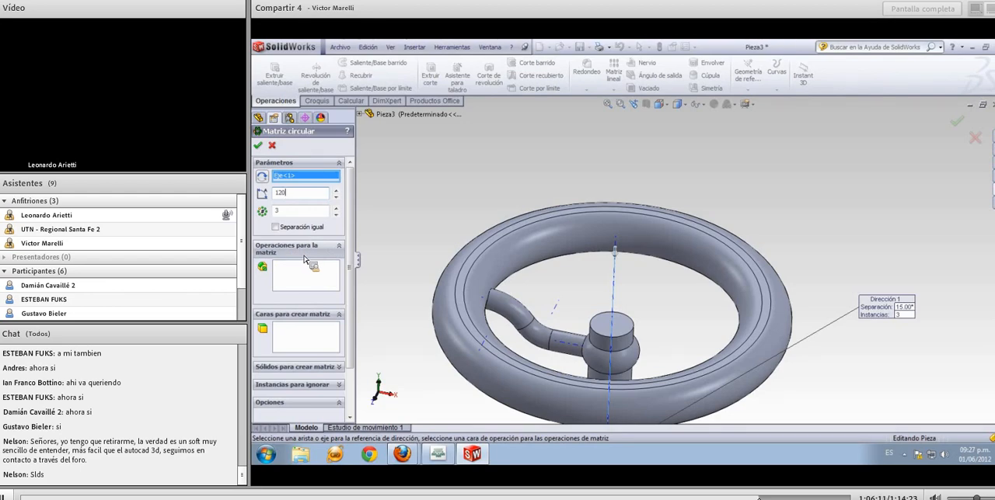
Choose the swept S-shaped spoke as the feature to repeat in the circular pattern
left_click(306, 270)
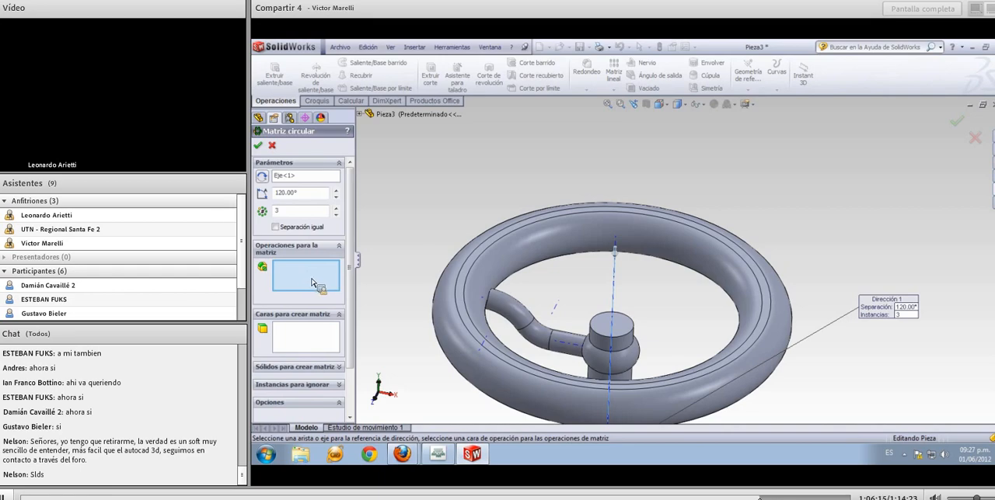
left_click(501, 311)
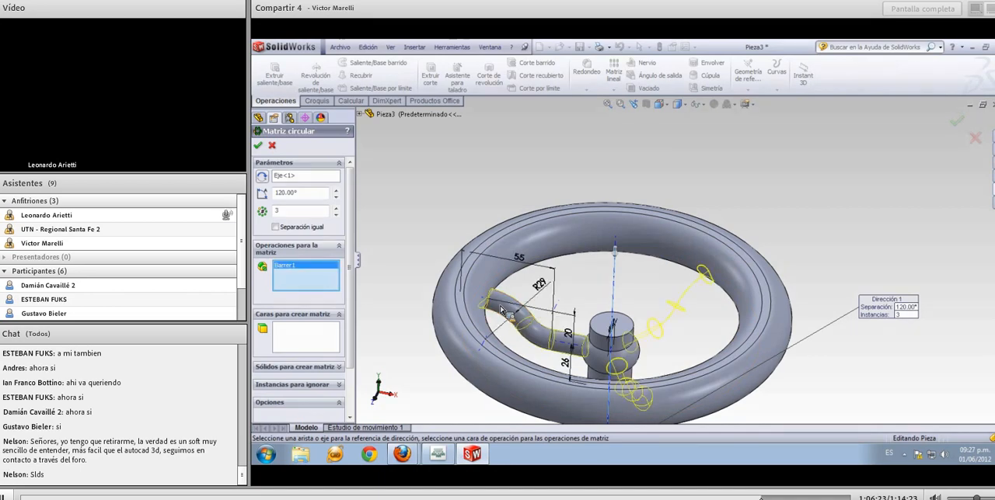
middle_click_drag(498, 308, 501, 350)
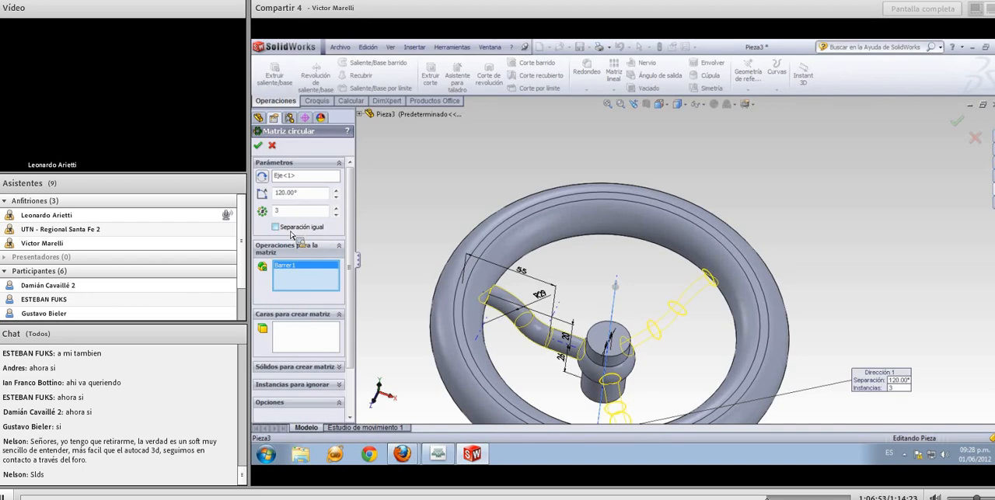
Set the pattern angle to 360° with equal spacing and create the circular pattern of spokes
left_click(301, 194)
key("ctrl+a")
type("3")
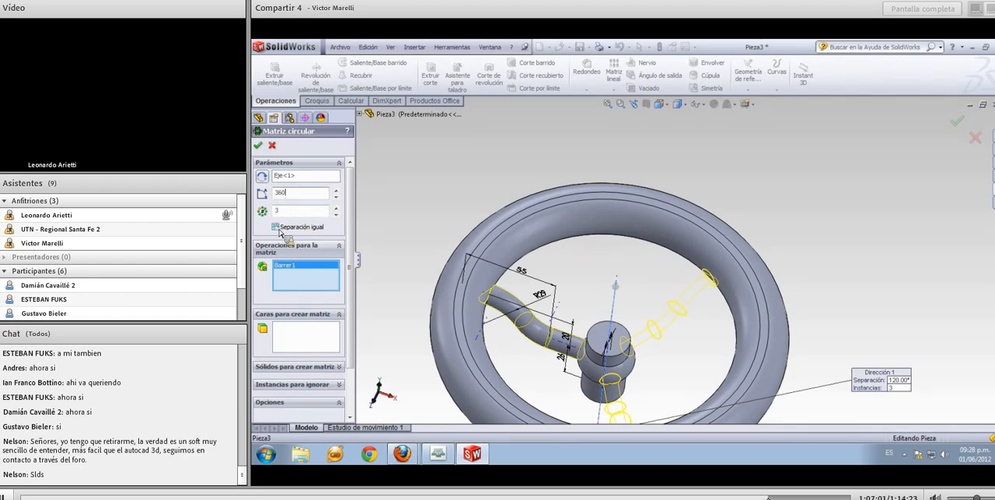
left_click(275, 227)
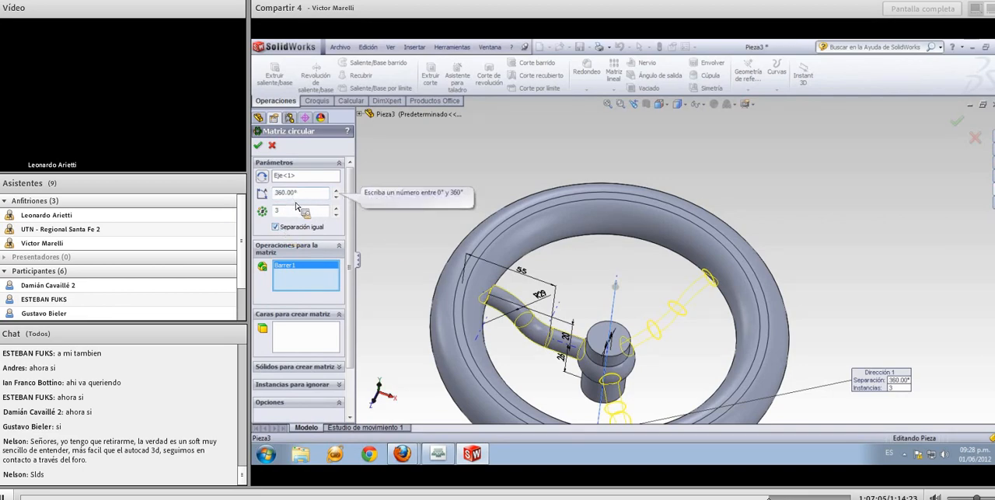
scroll(392, 239, "up", 4)
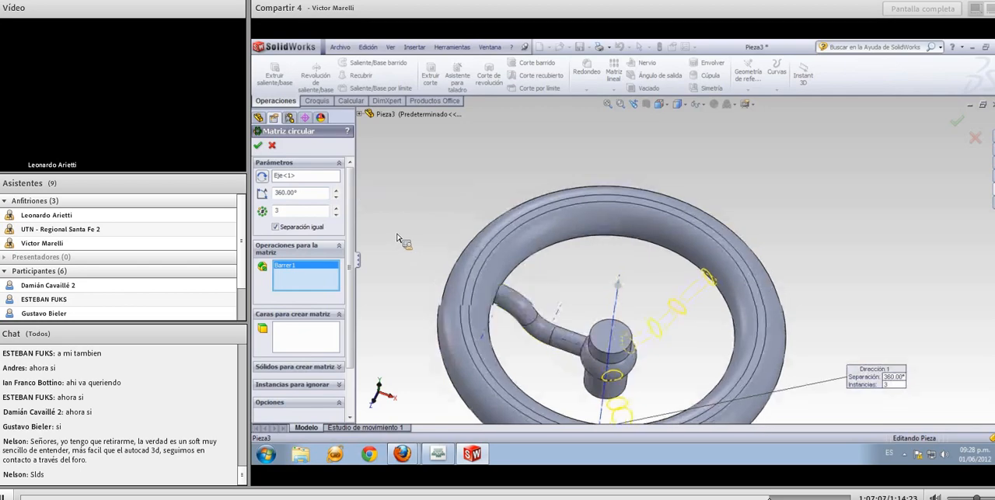
middle_click_drag(397, 247, 401, 217)
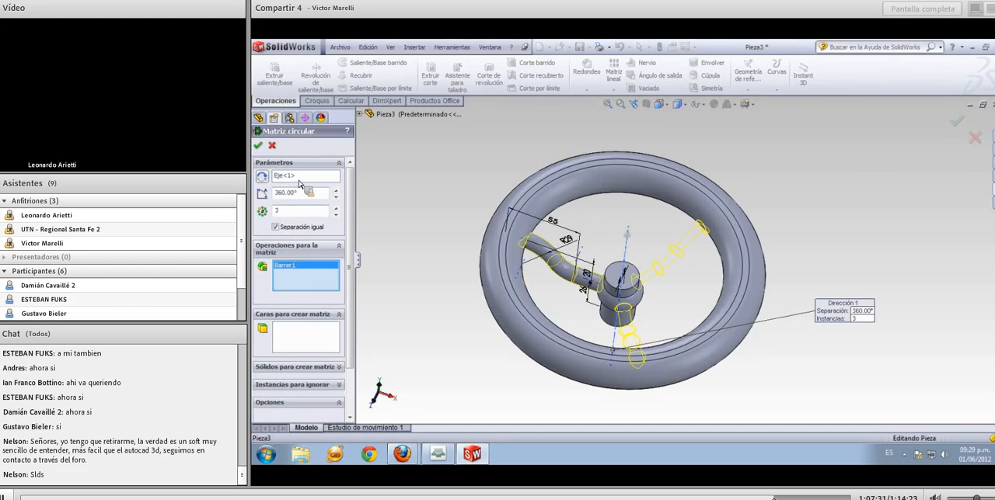
left_click(258, 146)
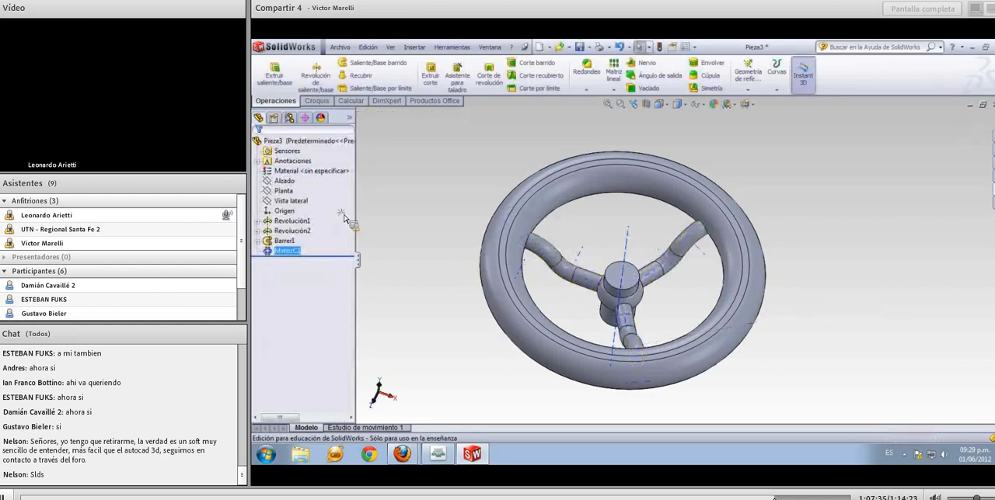
Fillet the ring's inner face and the hub's bulged collar face with a constant 3 mm radius to round the spoke joints
left_click(421, 252)
middle_click_drag(420, 252, 565, 303)
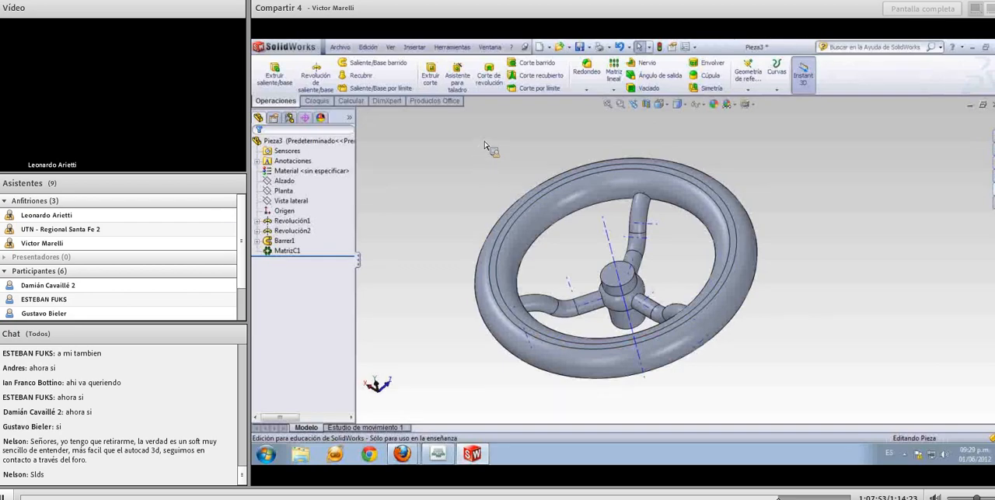
left_click(589, 71)
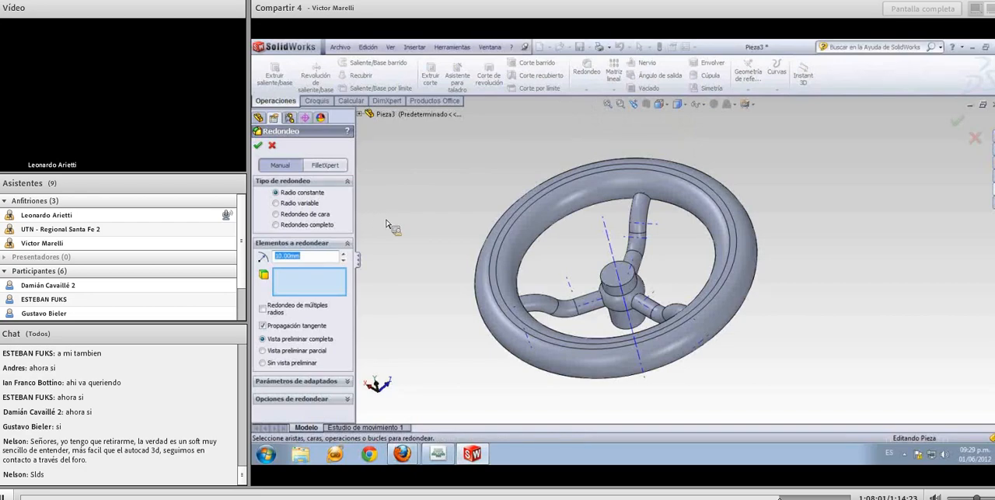
left_click(308, 259)
left_click(544, 217)
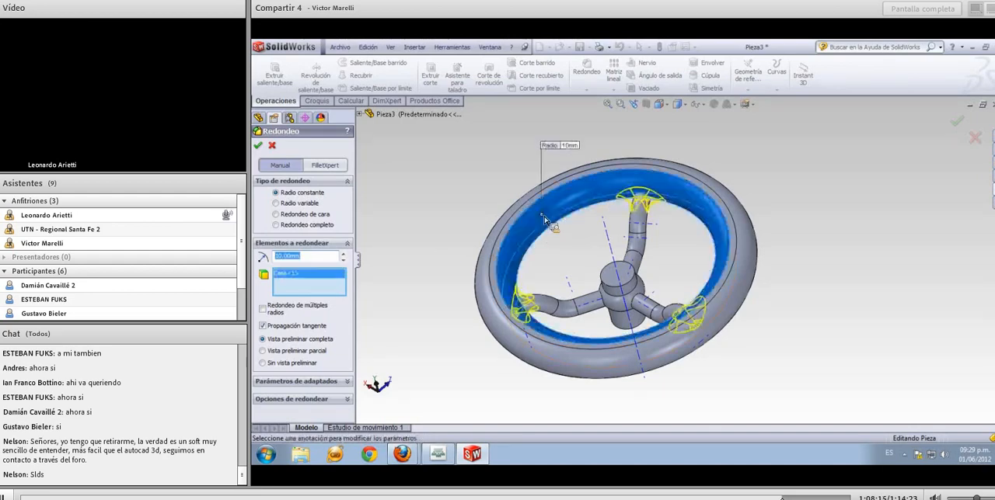
left_click(614, 310)
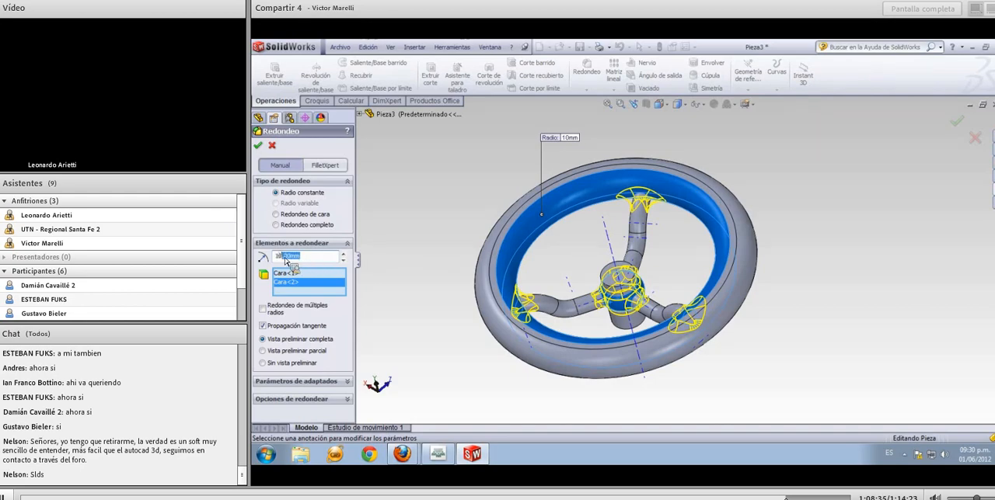
type("3")
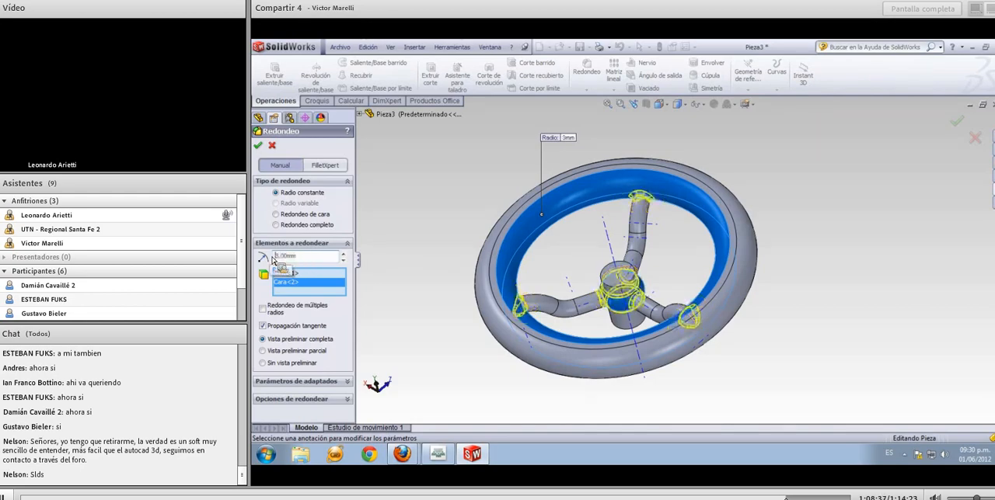
middle_click_drag(415, 283, 449, 302)
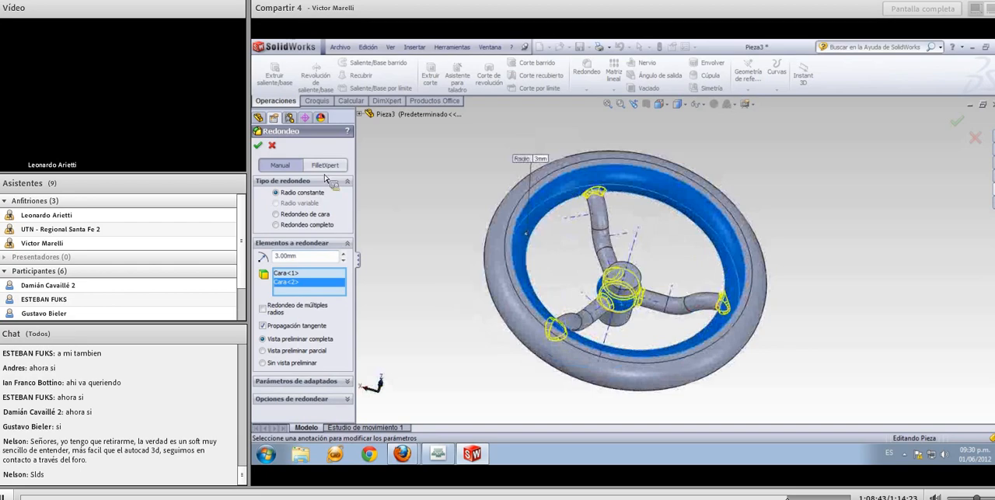
left_click(258, 147)
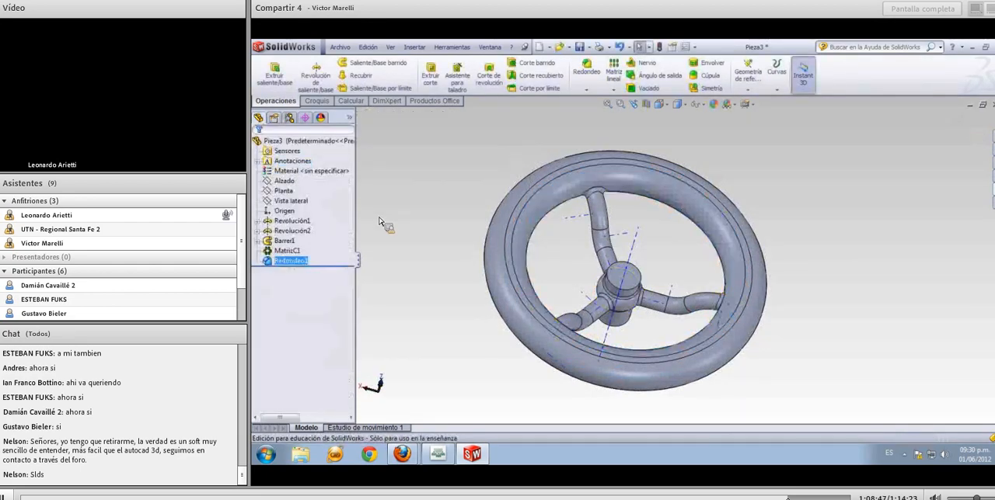
mouse_move(432, 254)
middle_mouse_down()
mouse_move(451, 272)
mouse_move(448, 301)
mouse_move(461, 291)
mouse_move(461, 268)
mouse_move(436, 223)
mouse_move(407, 238)
mouse_move(413, 252)
middle_mouse_up()
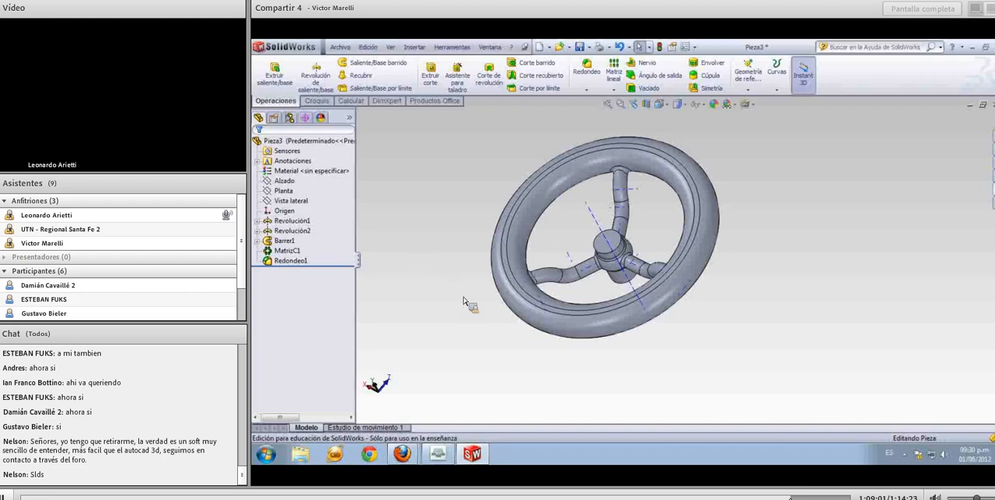
middle_click_drag(478, 263, 448, 191)
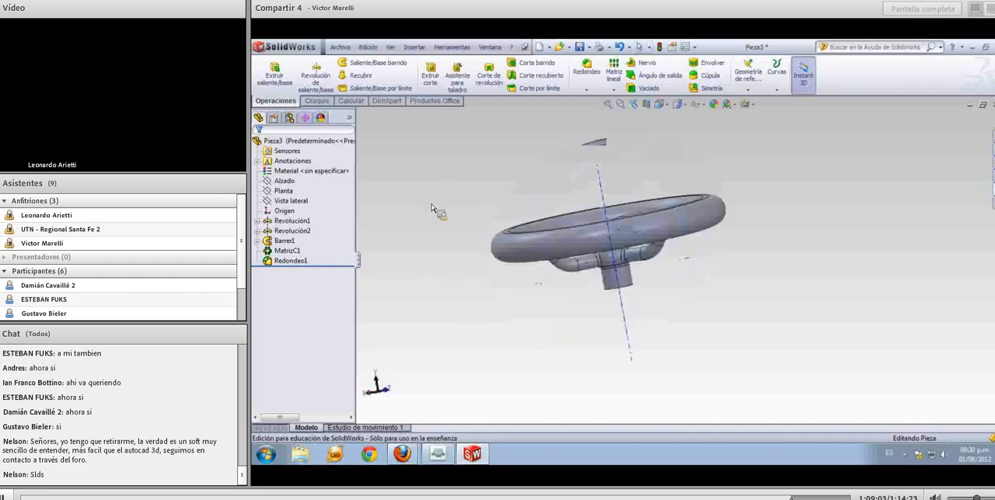
middle_click_drag(430, 243, 453, 289)
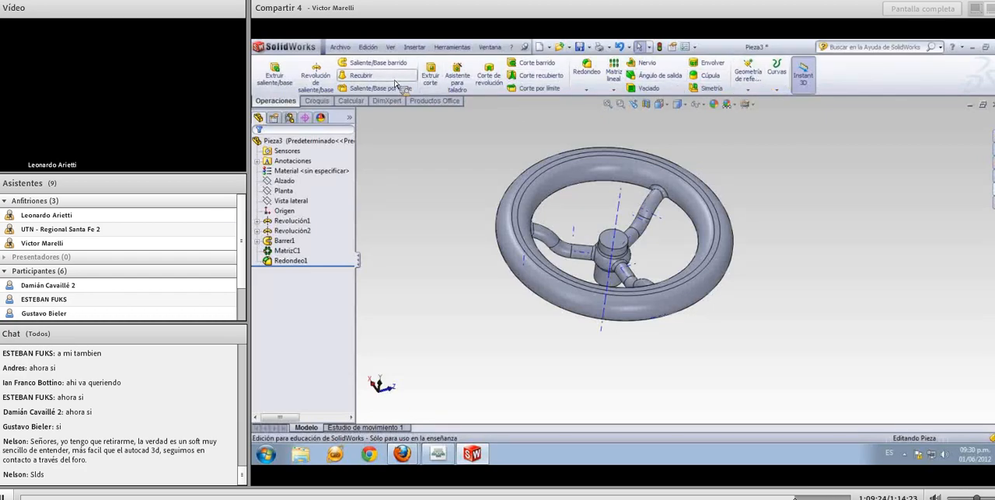
Start a chamfer on the circular edge of the hub's top face and set its distance to 2 mm
left_click(588, 93)
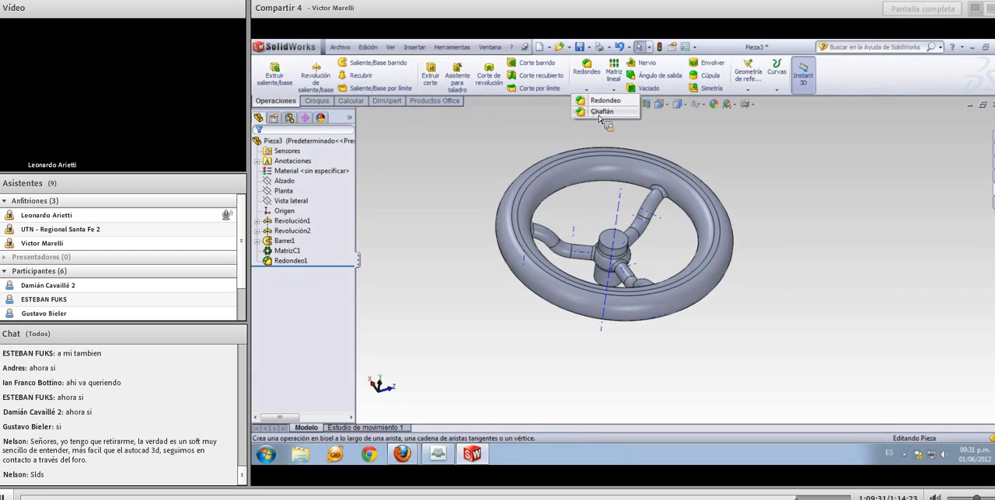
left_click(601, 113)
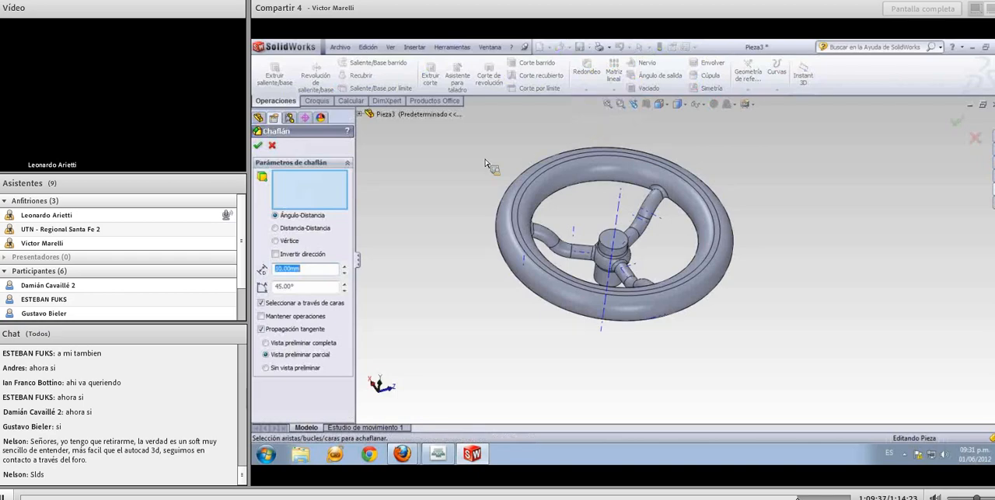
left_click(609, 239)
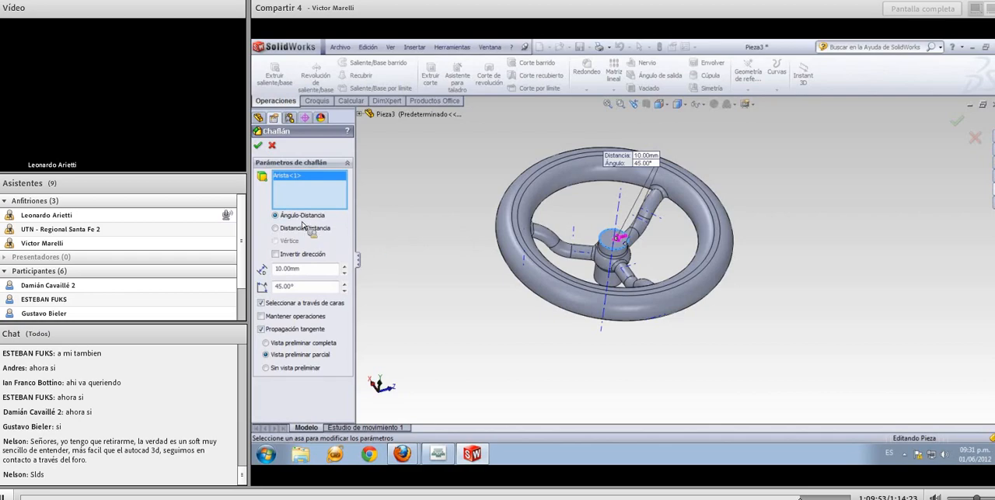
double_click(299, 269)
type("2")
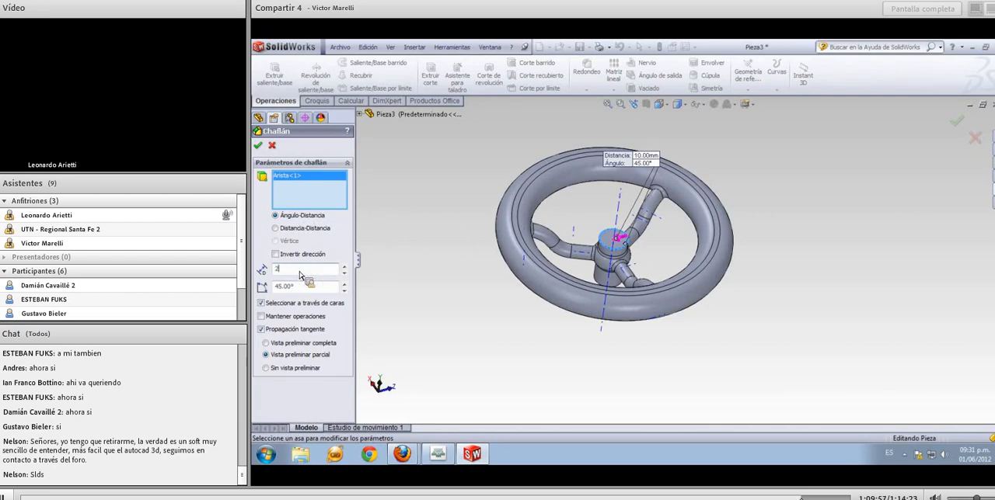
left_click(302, 286)
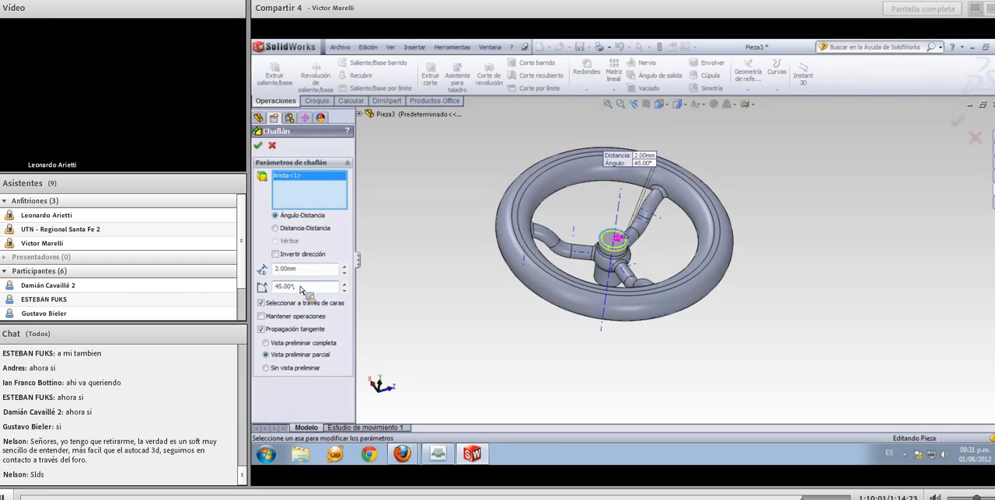
Switch the hub edge chamfer to distance-distance with 4 mm and 2 mm, and create it
left_click(299, 229)
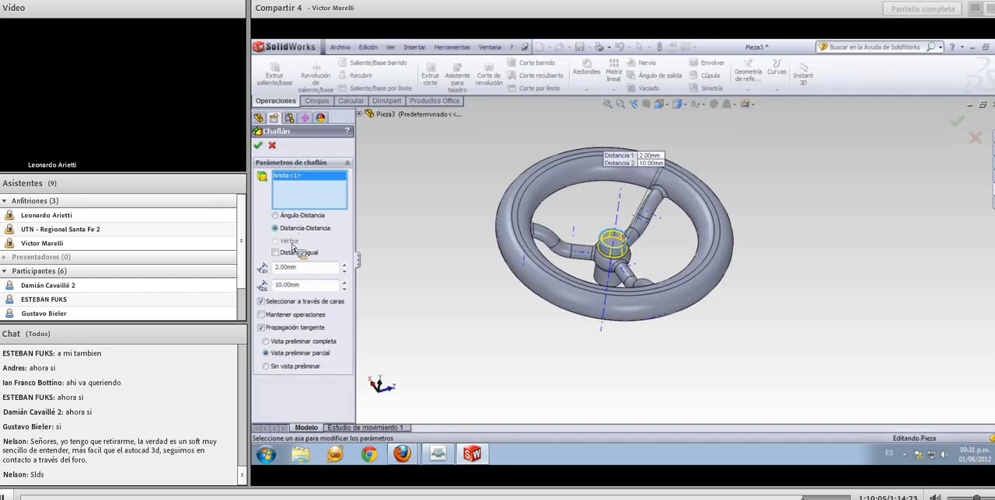
left_click(275, 268)
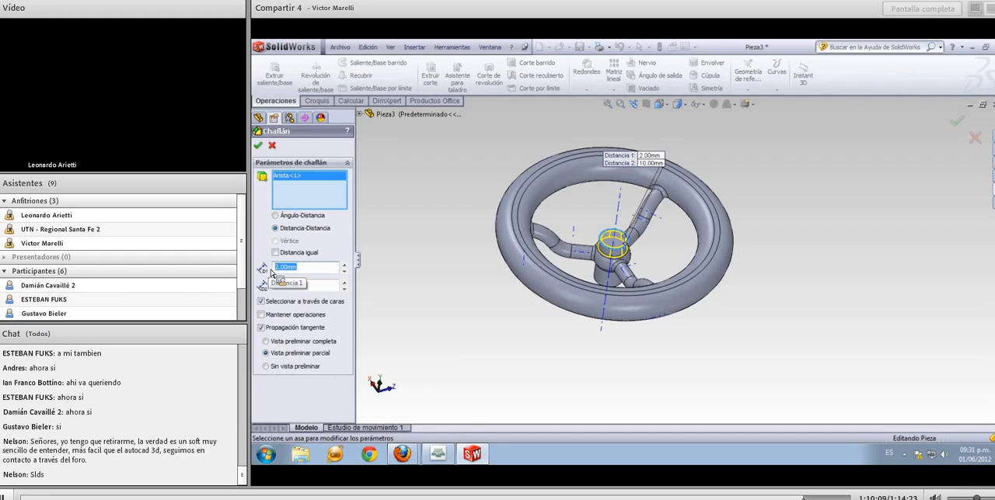
type("4")
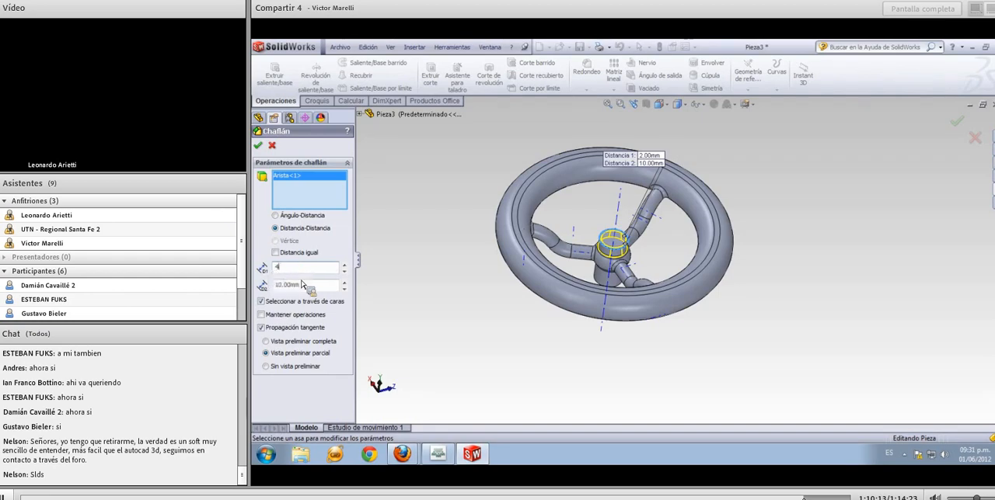
left_click(304, 285)
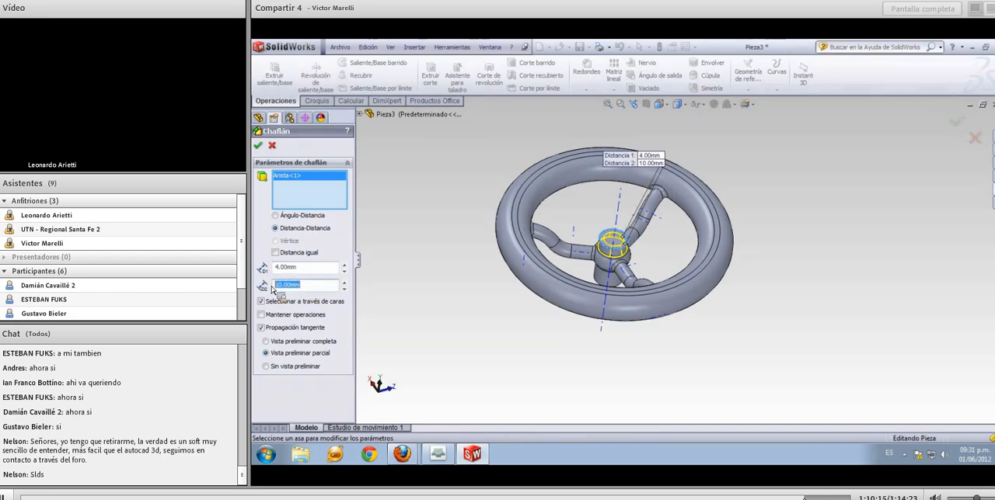
type("2")
key("Return")
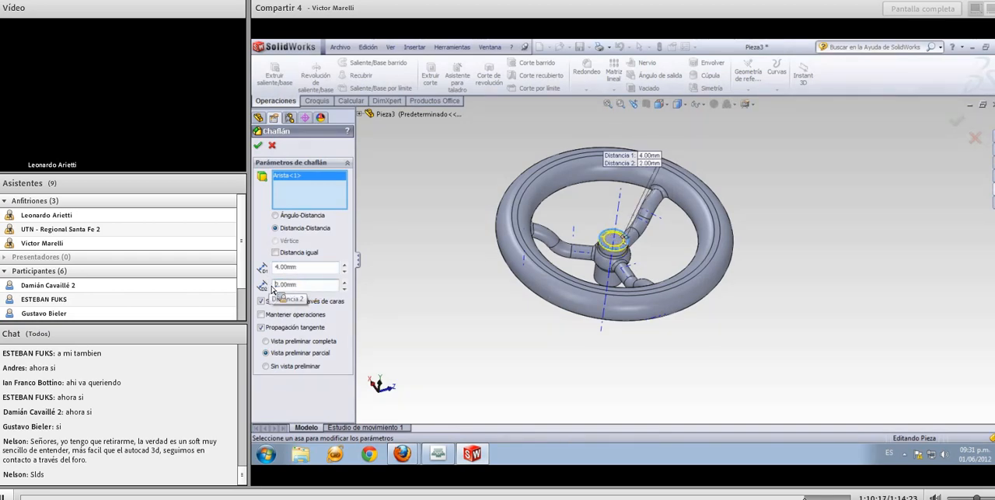
left_click(258, 146)
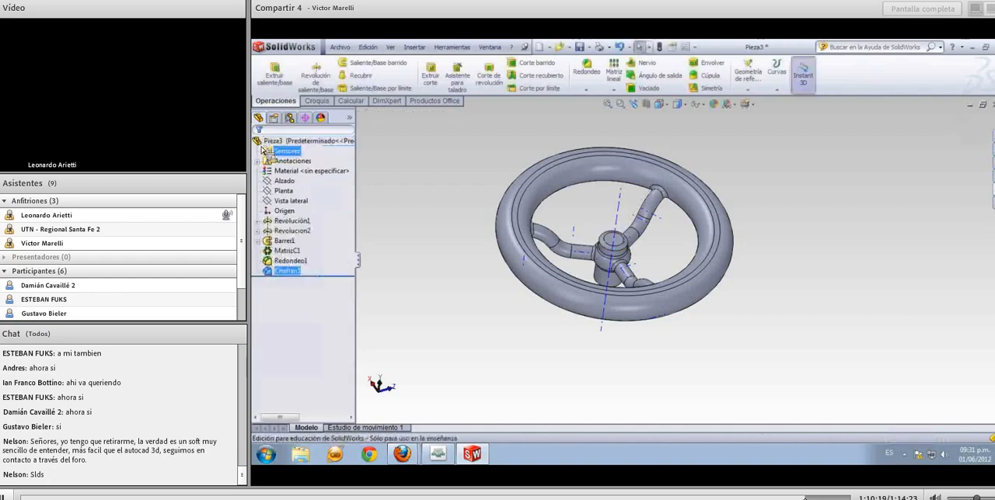
left_click(440, 214)
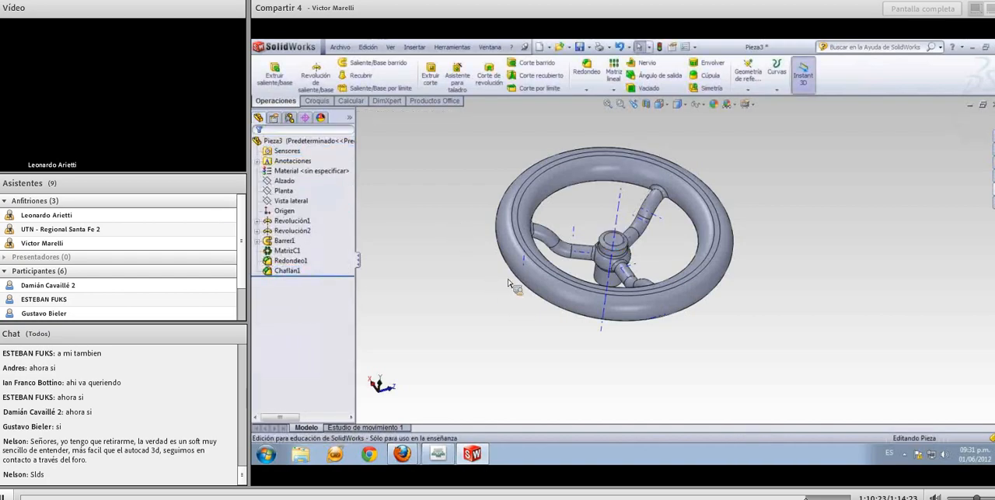
Hide the temporary axes of the handwheel model
middle_click_drag(509, 284, 507, 314)
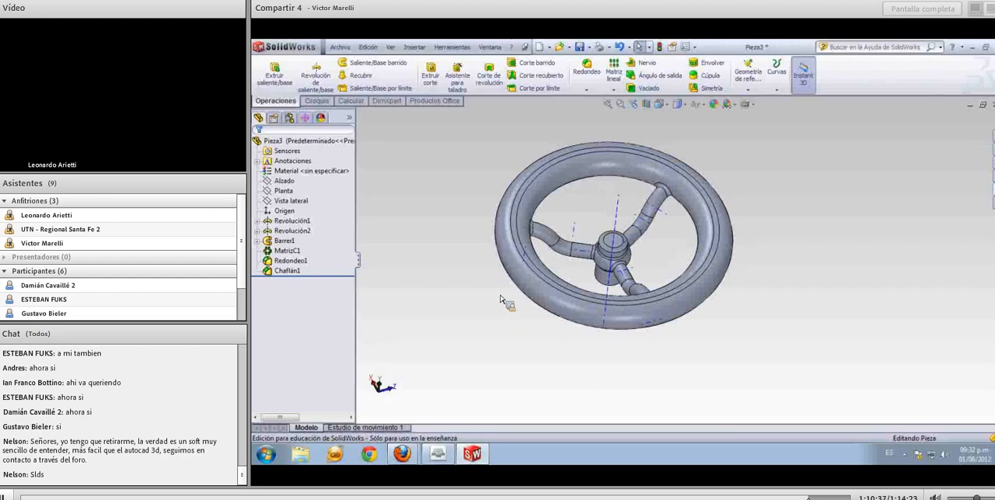
mouse_move(493, 314)
middle_mouse_down()
mouse_move(491, 295)
mouse_move(508, 274)
mouse_move(517, 282)
mouse_move(510, 318)
mouse_move(500, 321)
middle_mouse_up()
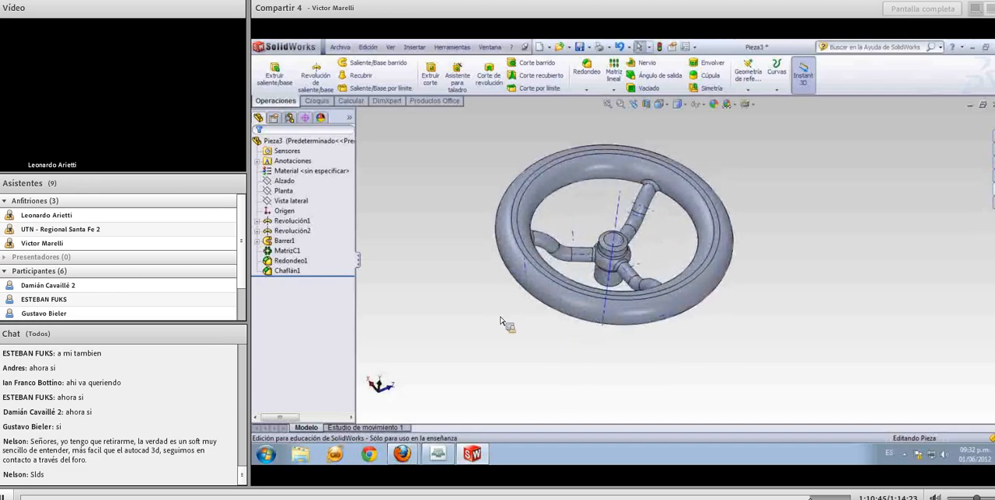
left_click(390, 48)
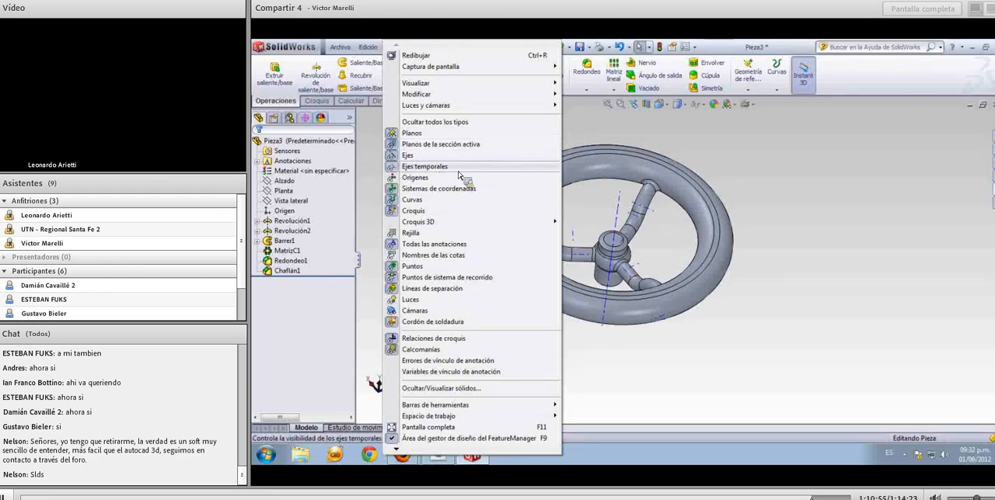
left_click(459, 168)
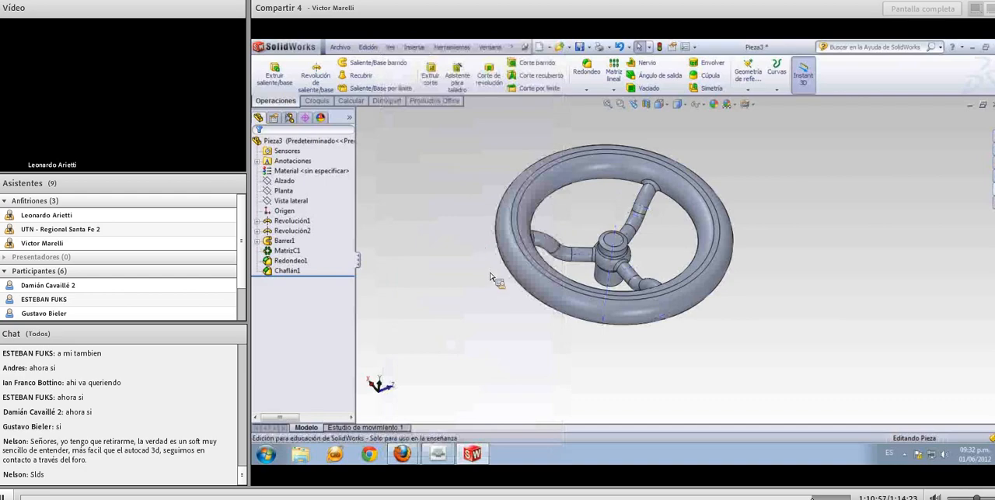
Save the handwheel part on the desktop under the name Ejemplo 5
mouse_move(478, 241)
middle_mouse_down()
mouse_move(496, 260)
mouse_move(478, 191)
mouse_move(418, 191)
mouse_move(410, 294)
middle_mouse_up()
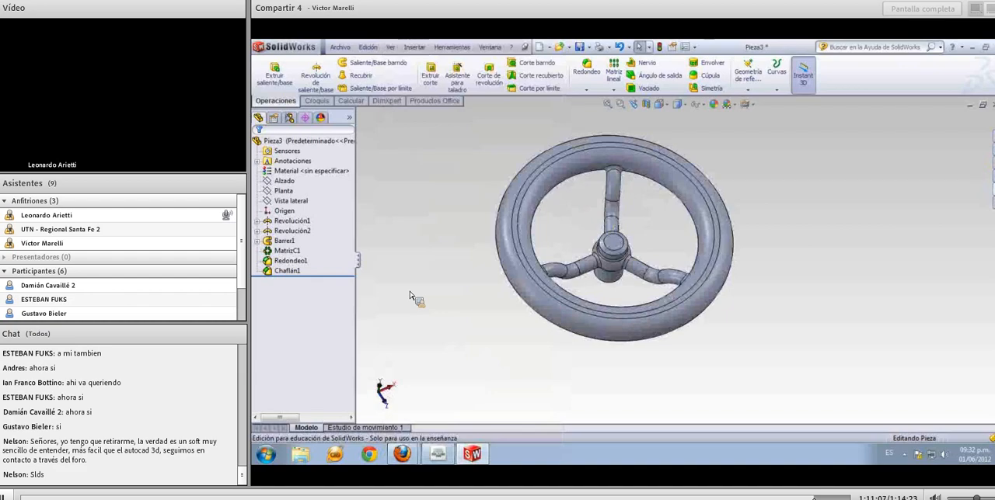
middle_click_drag(439, 275, 466, 284)
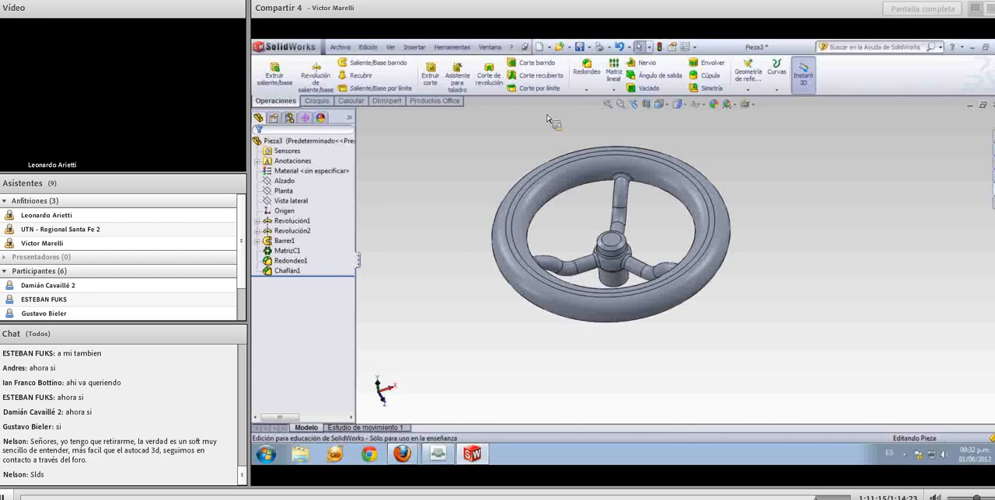
left_click(580, 48)
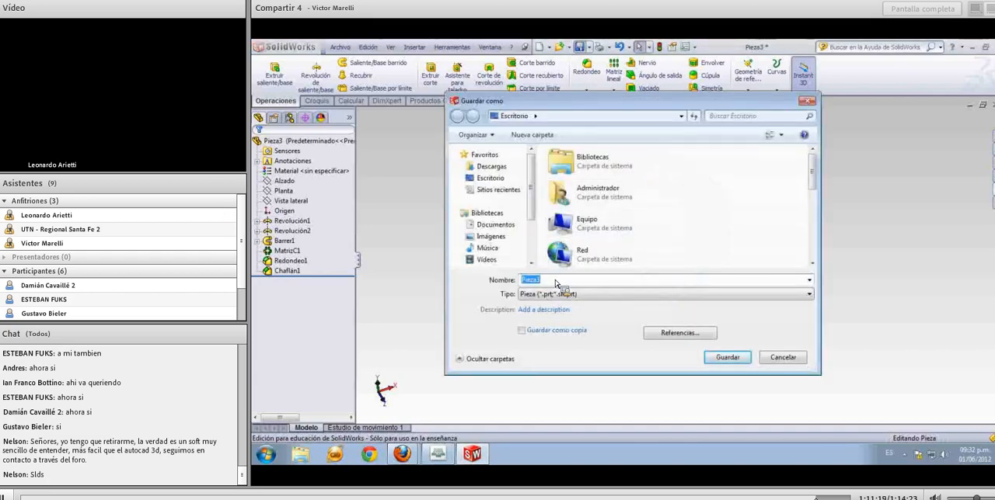
type("E")
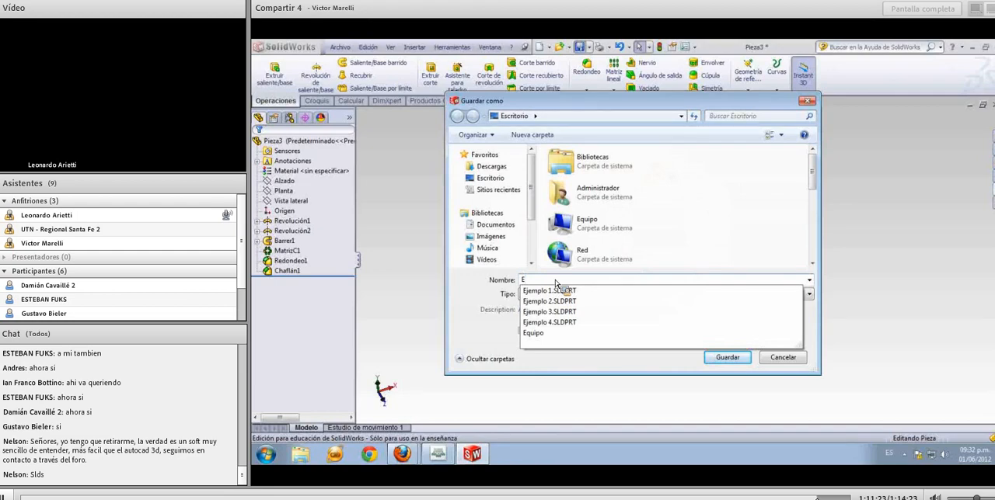
type("jemp")
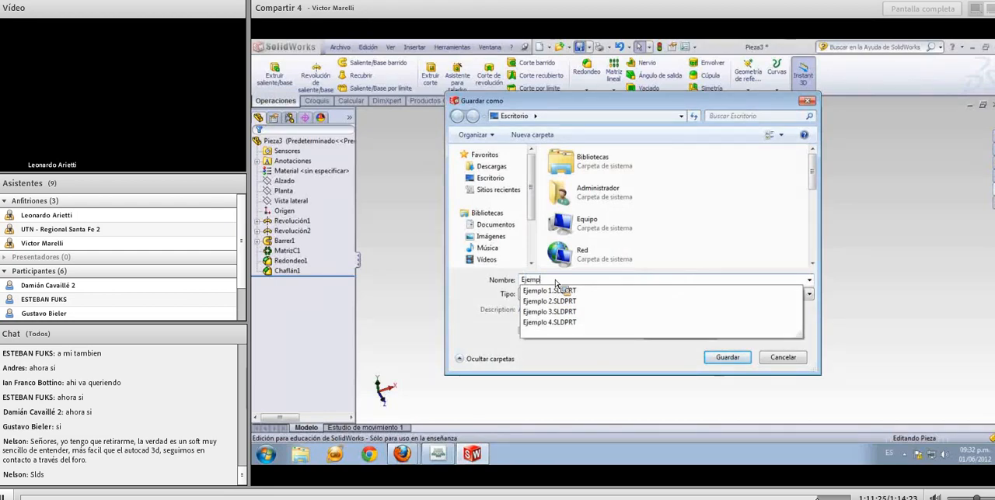
type("lo 5")
left_click(721, 360)
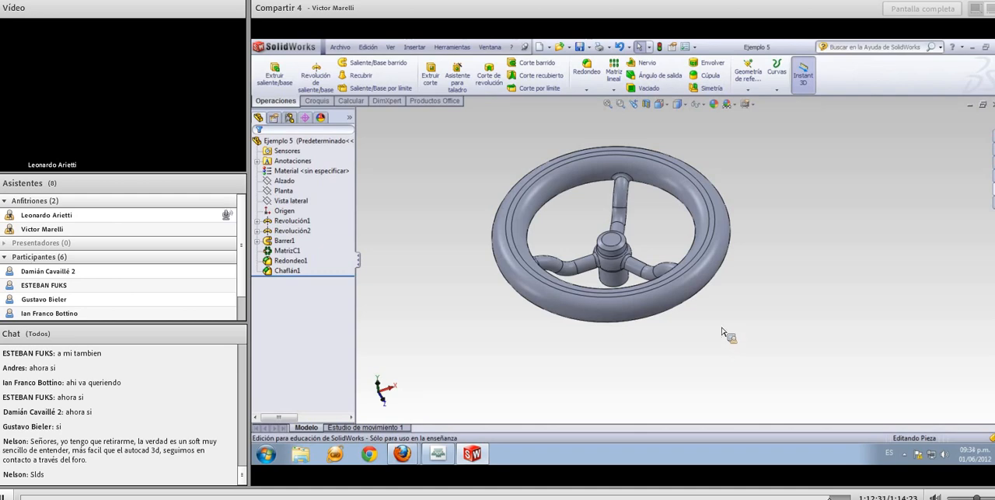
Look over the finished handwheel from other angles and close the part document
middle_click_drag(722, 329, 826, 342)
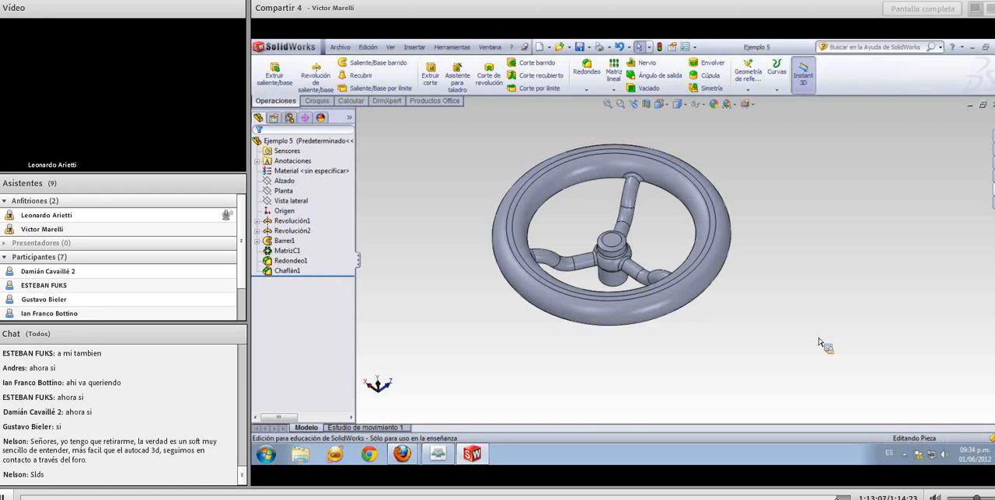
mouse_move(818, 323)
middle_mouse_down()
mouse_move(813, 285)
mouse_move(793, 273)
mouse_move(785, 298)
mouse_move(807, 334)
middle_mouse_up()
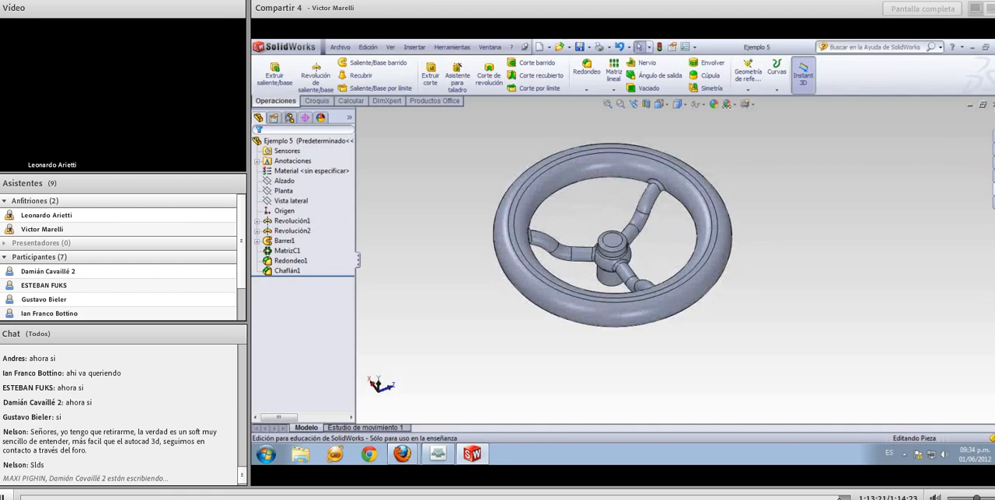
left_click(993, 105)
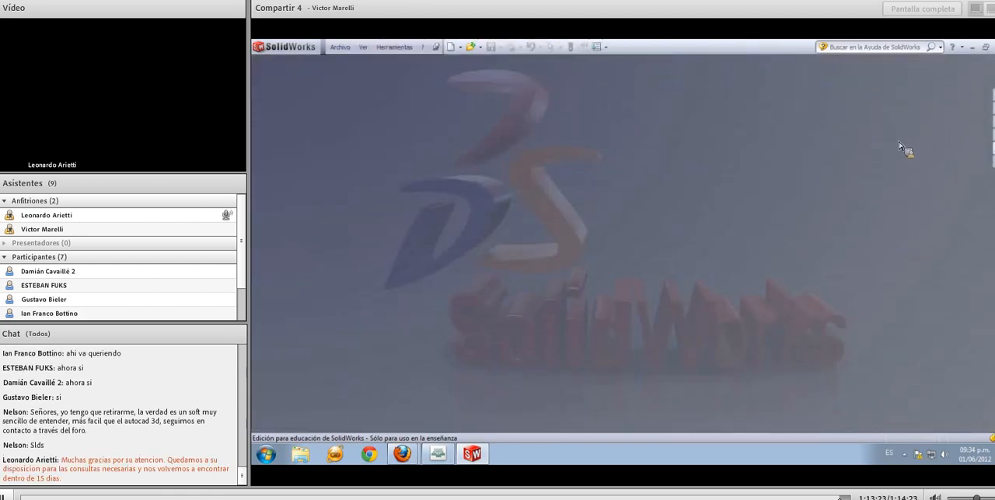